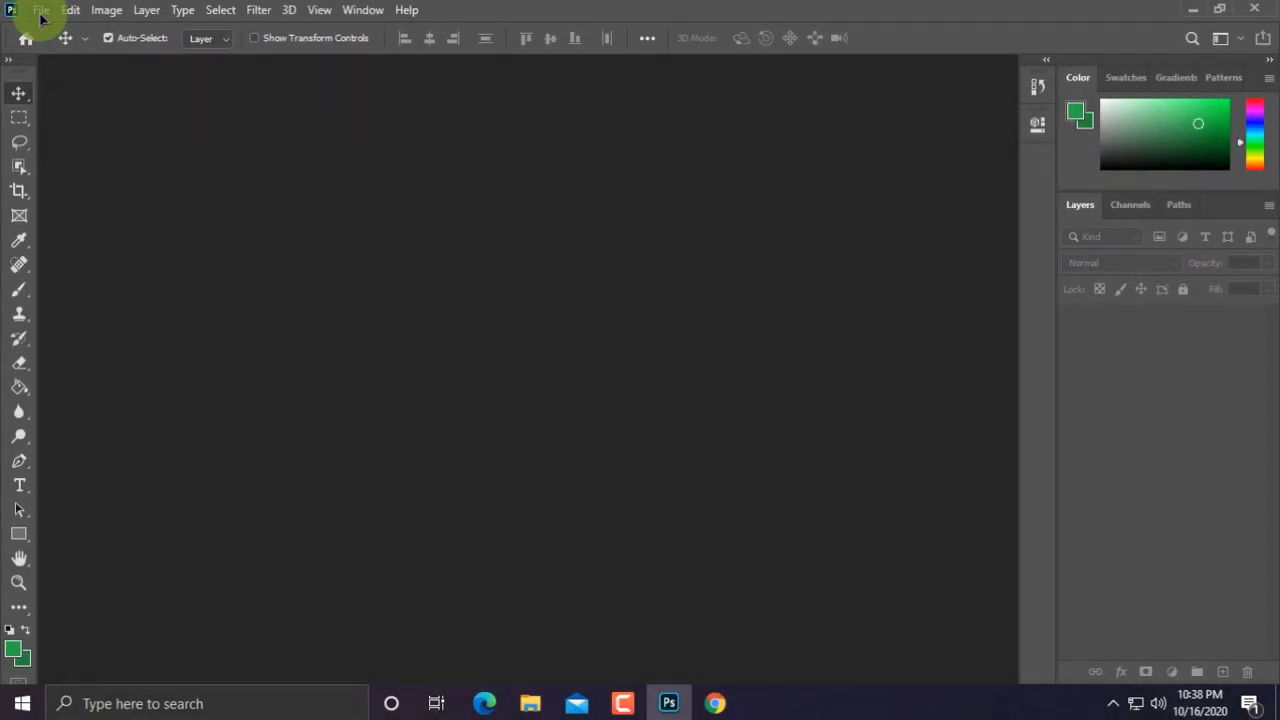
Step: Create a new CMYK document named Business Card Design, 3.5 x 2 inches at 300 pixels/inch
click(50, 46)
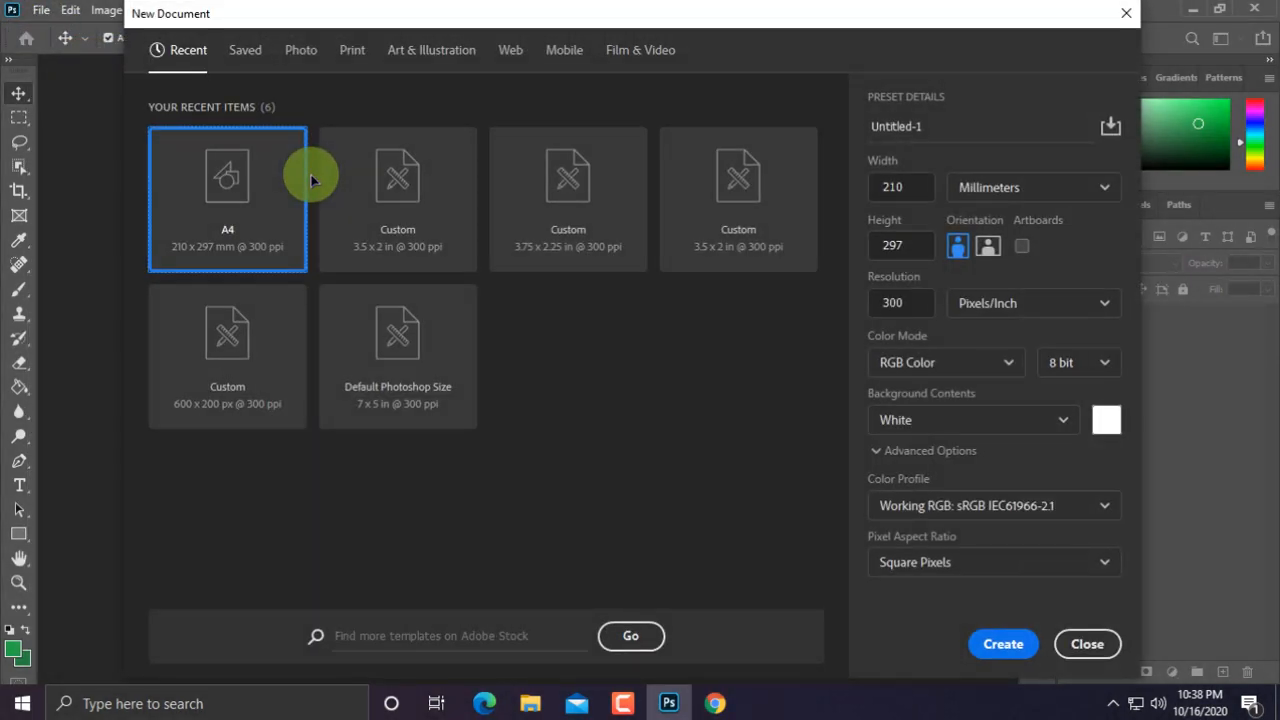
click(960, 127)
text(BN)
key(BackSpace)
text(usiness Card Des)
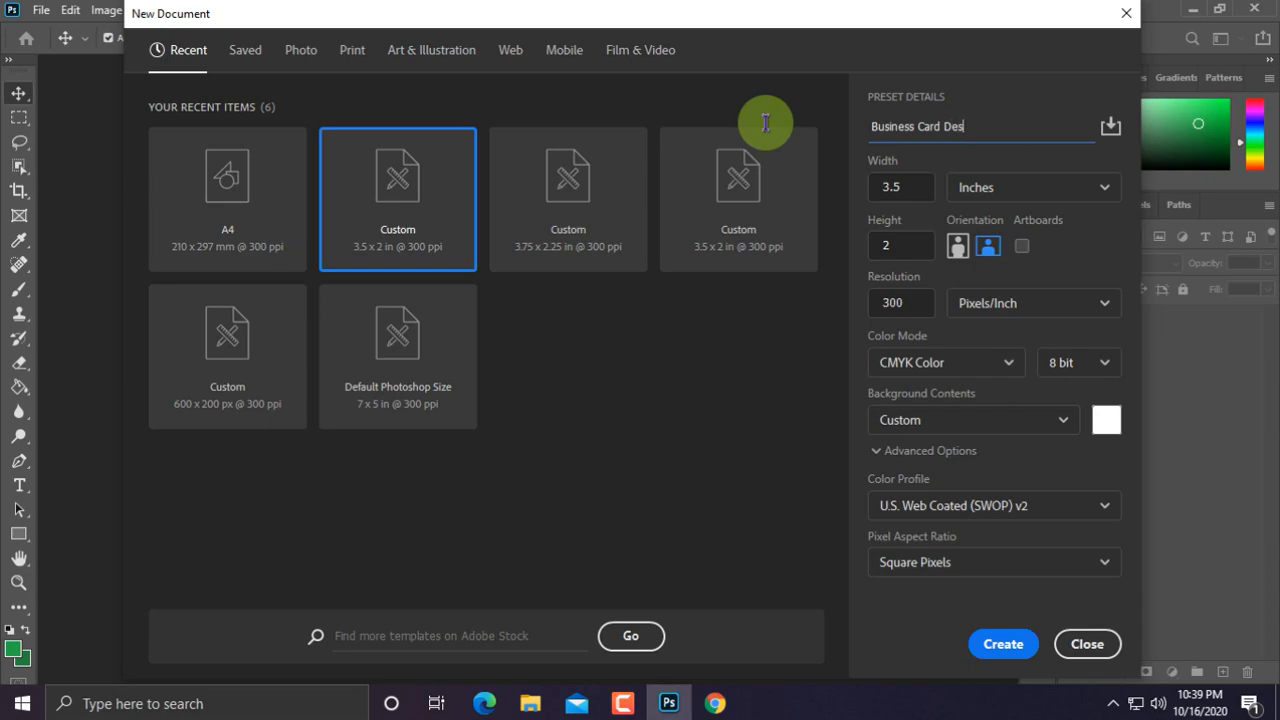
click(990, 643)
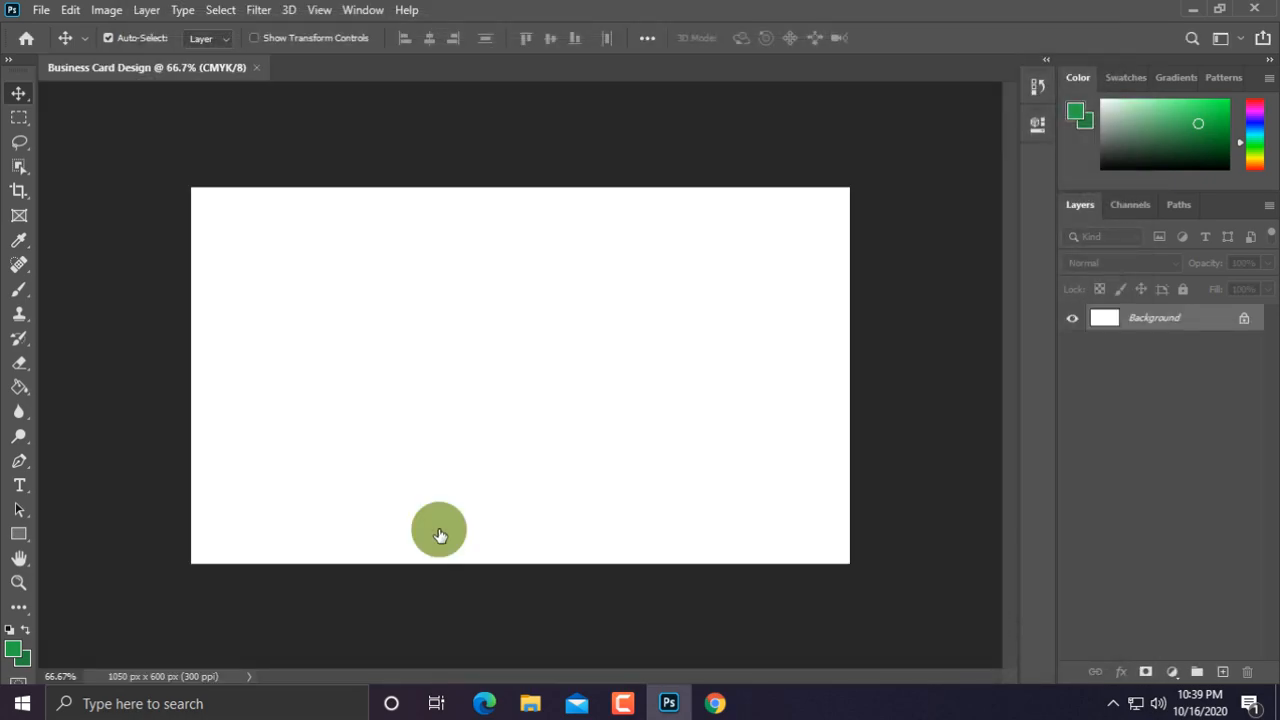
Step: Add a solid color fill layer in #212529 above the background
click(1173, 674)
click(1157, 343)
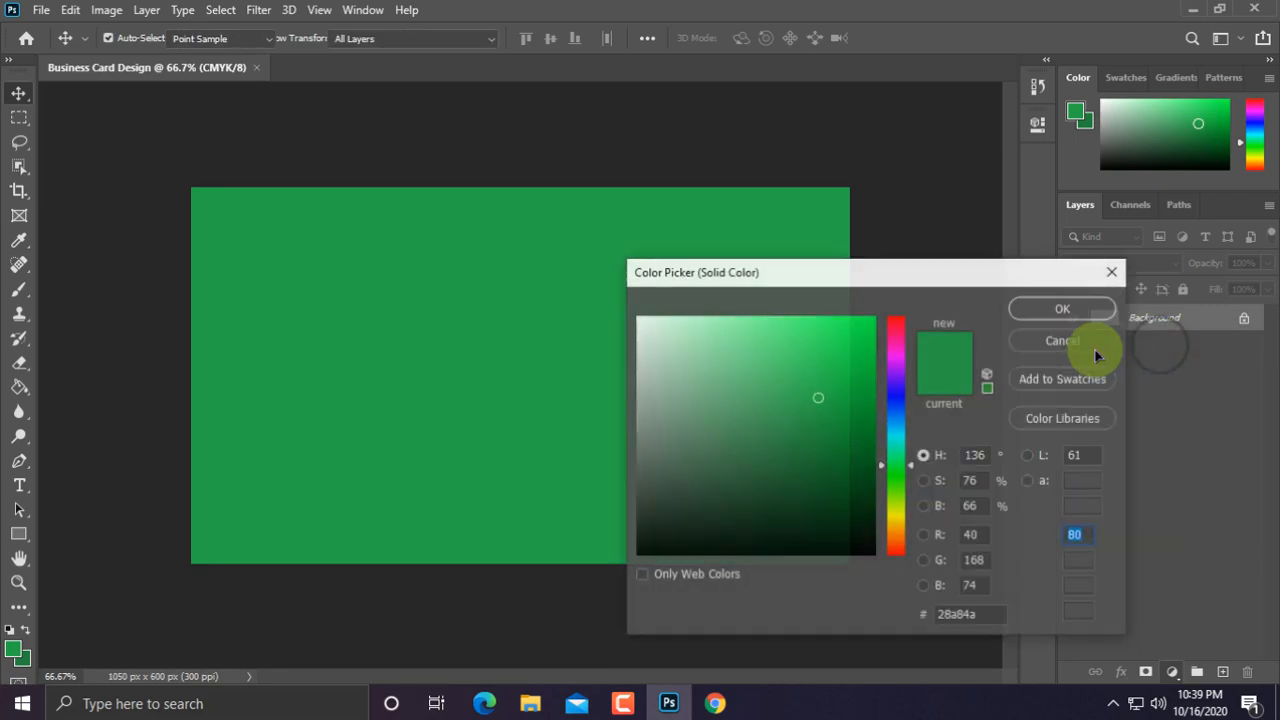
drag(989, 614, 857, 611)
text(212529)
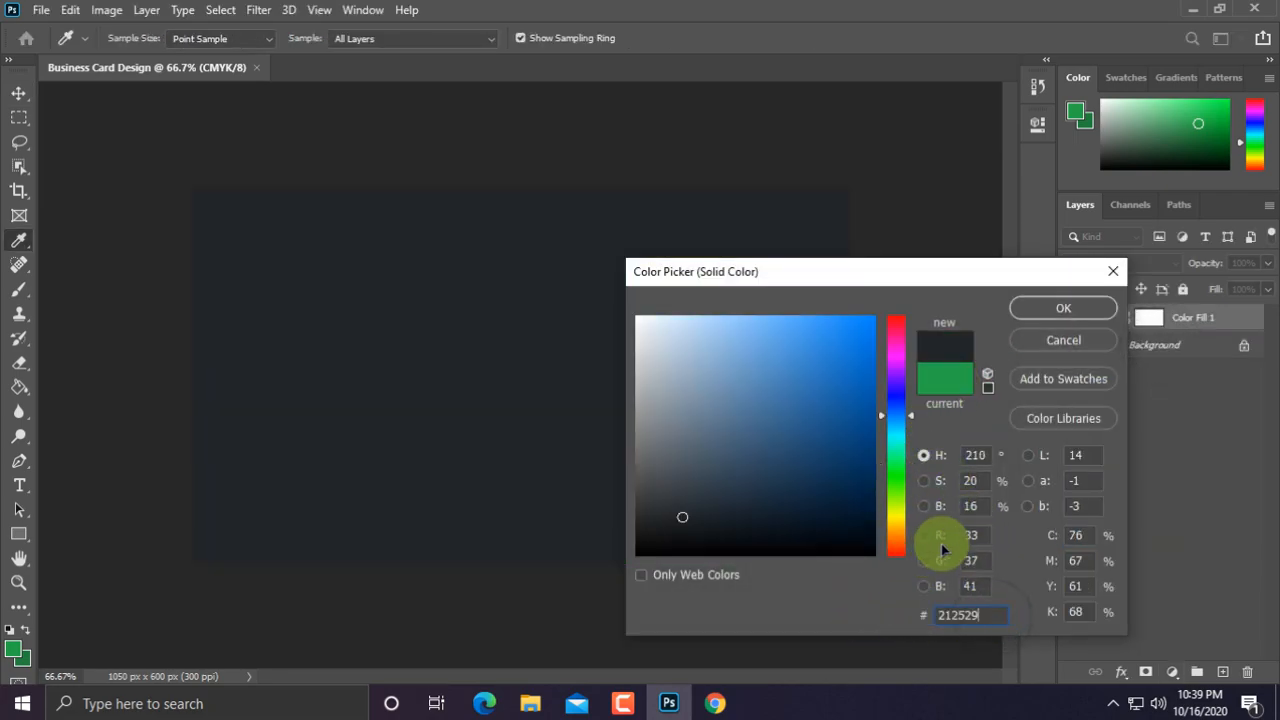
click(1053, 310)
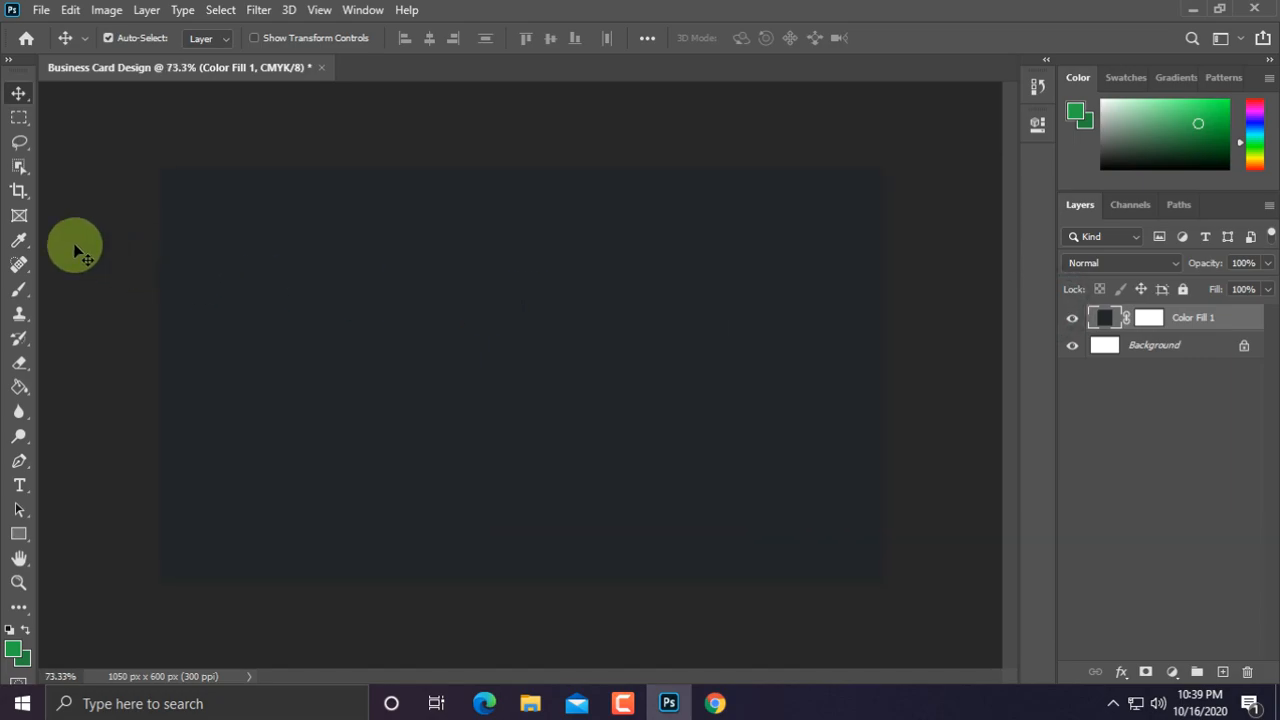
Step: Select a full-width strip about 64 px tall along the card's top edge and add a new empty layer for it
click(8, 120)
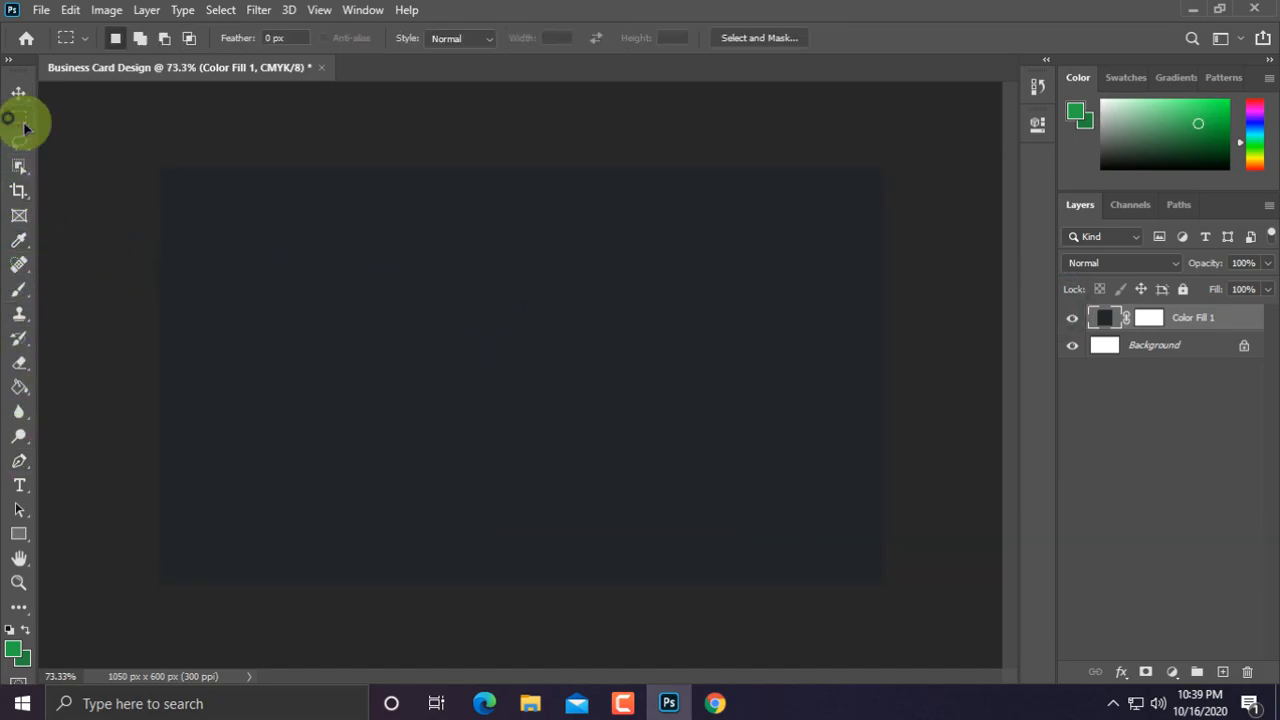
drag(148, 154, 903, 216)
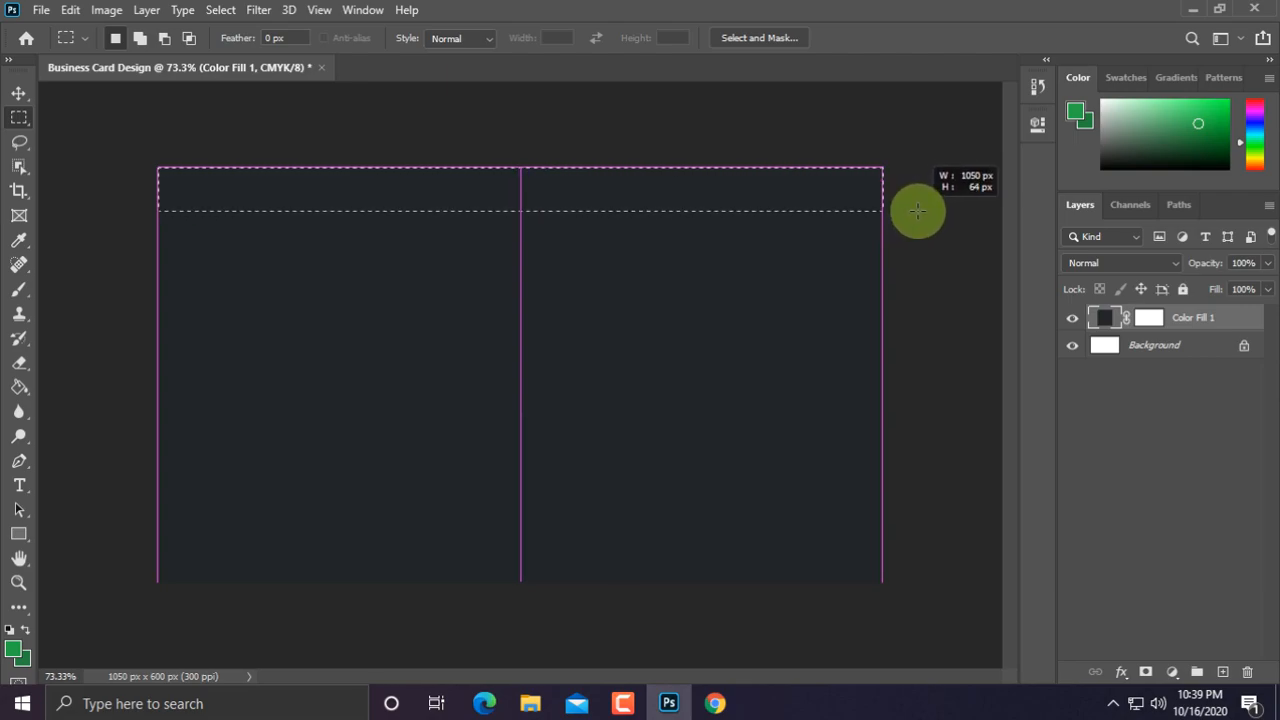
drag(917, 210, 917, 211)
click(1221, 670)
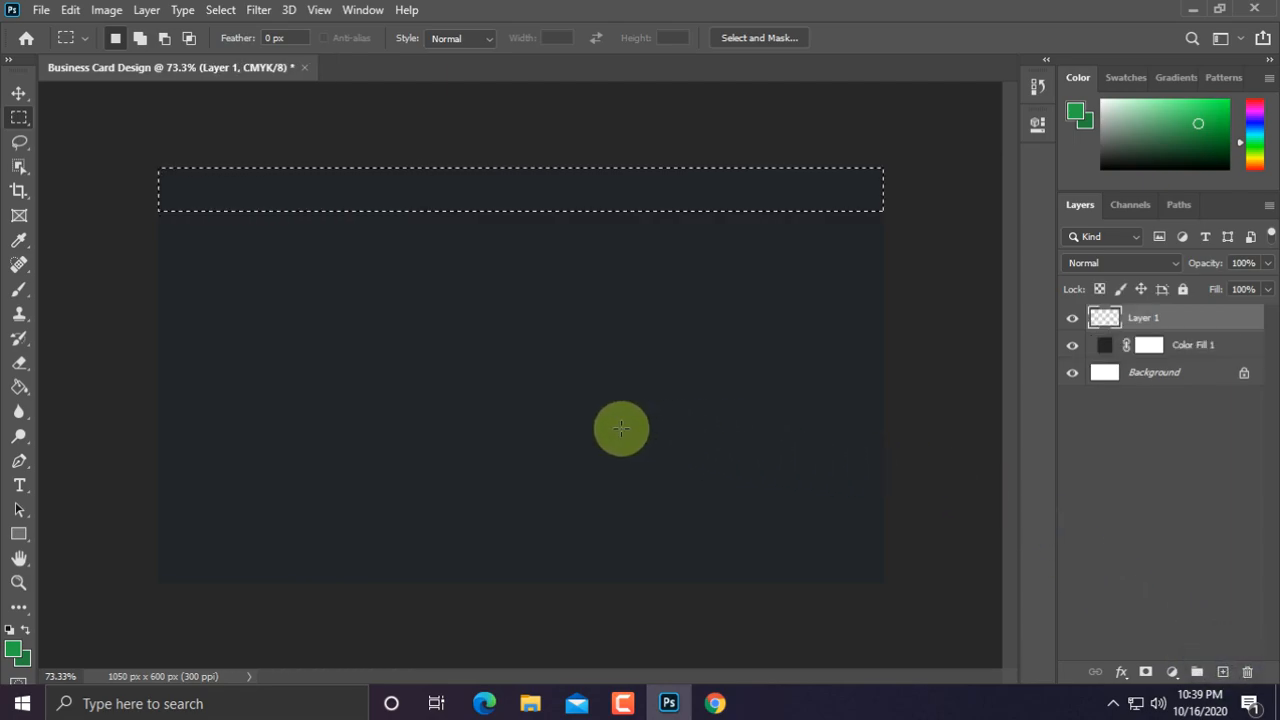
Step: Set up the Brush tool with a soft round tip at a size of 400 px
click(19, 290)
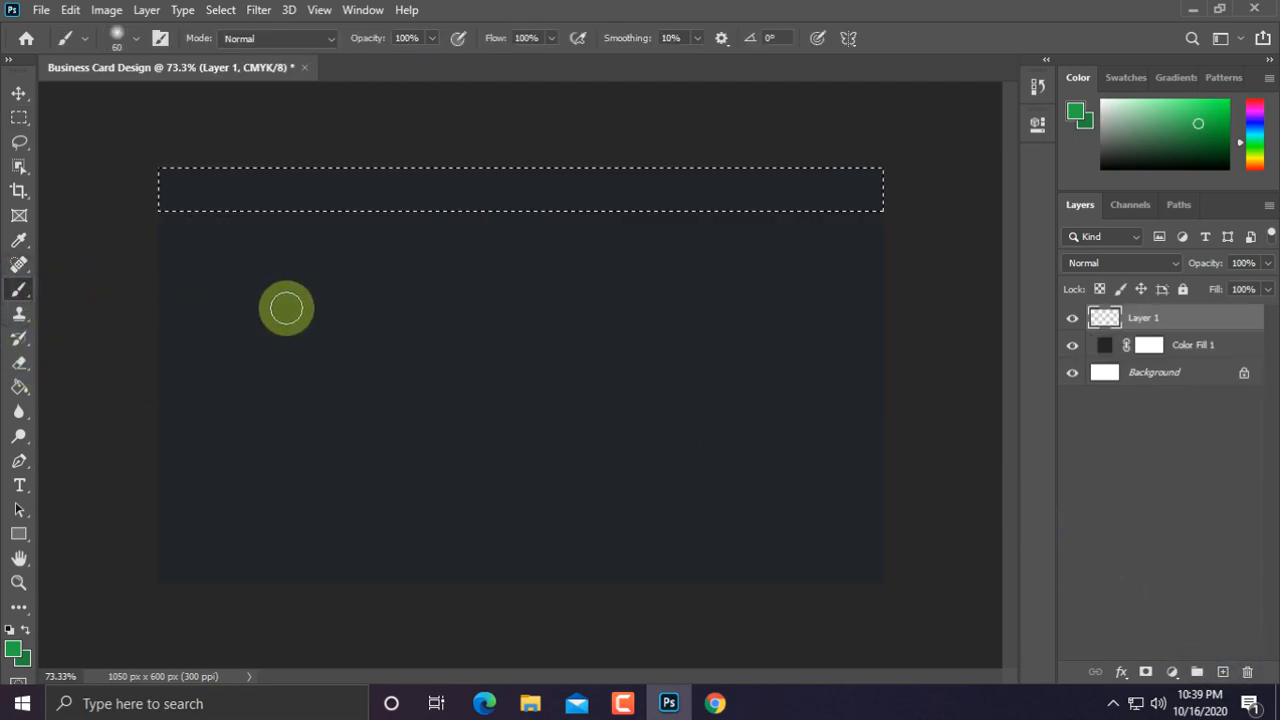
key(bracketright)
key(bracketright)
key(bracketright)
key(bracketright)
key(bracketright)
key(bracketright)
key(bracketright)
key(bracketright)
right_click(360, 352)
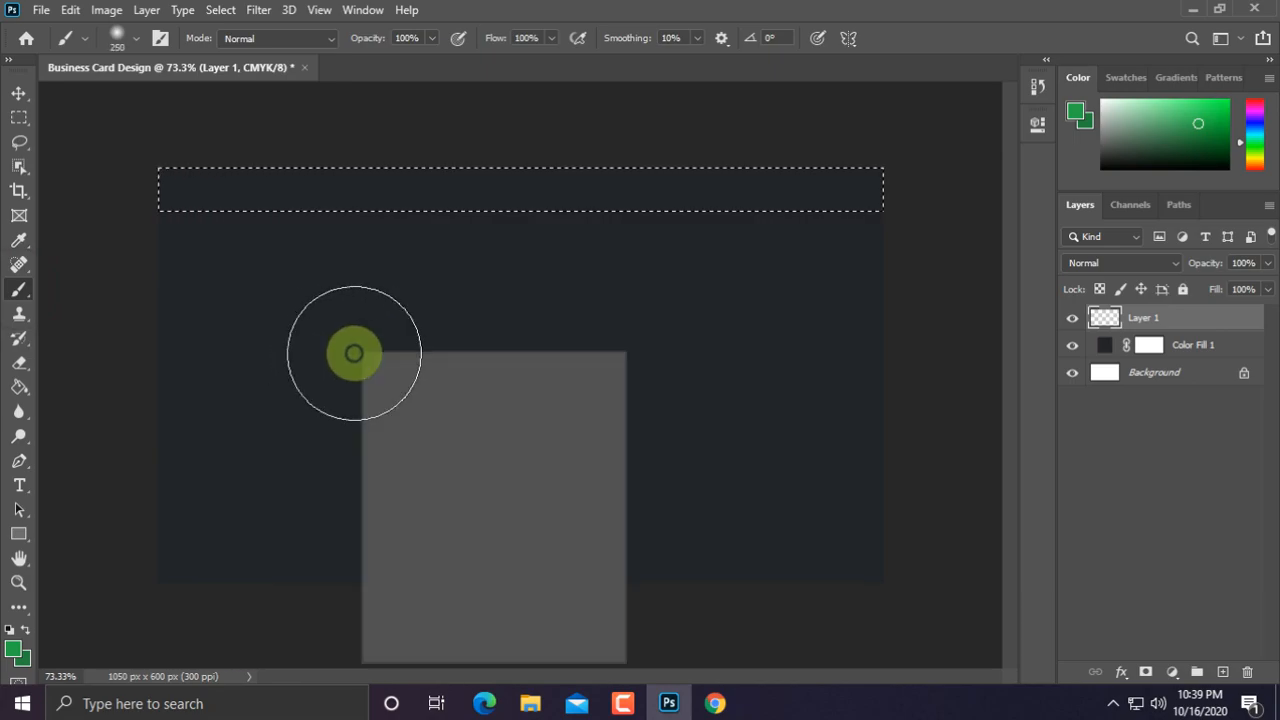
double_click(445, 543)
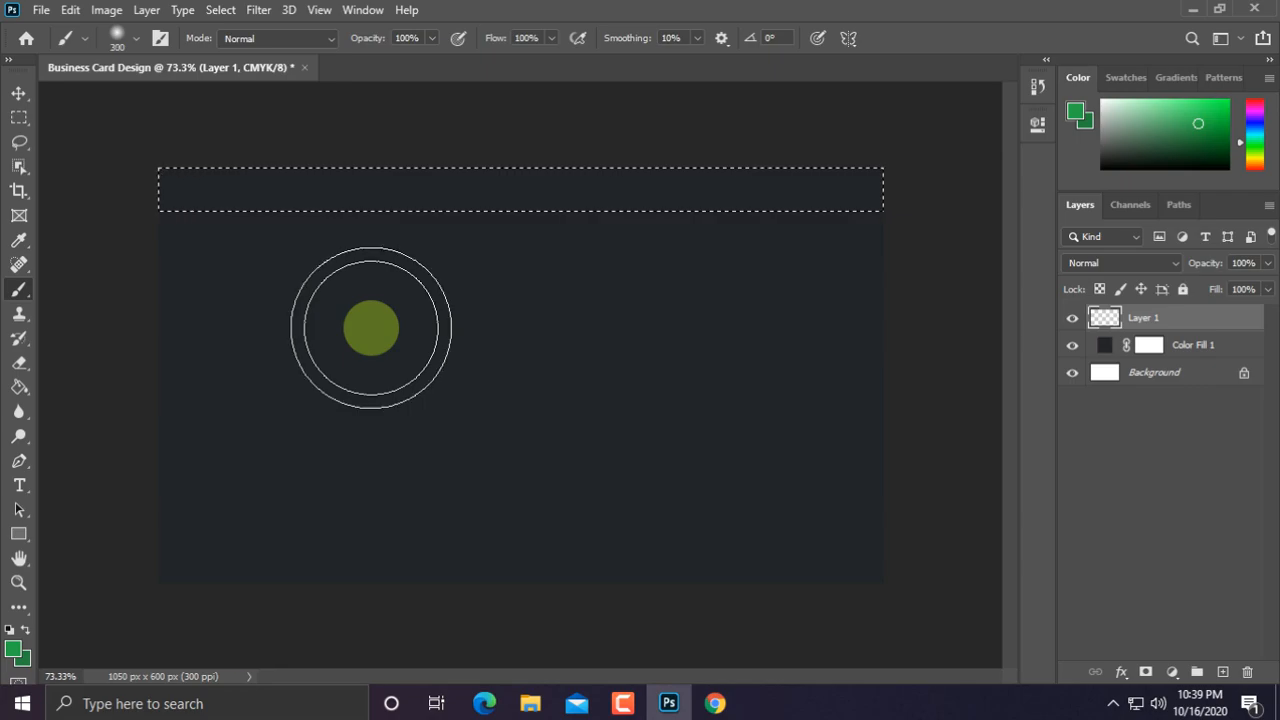
key(bracketright)
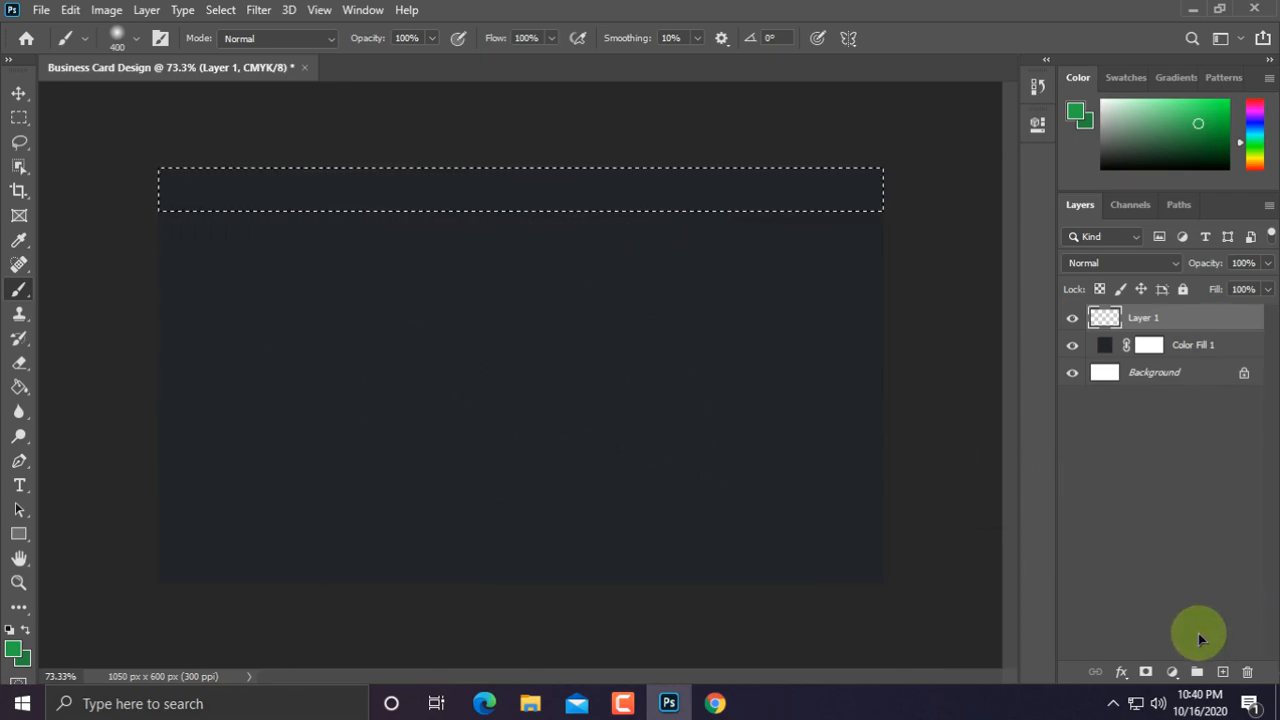
click(1170, 673)
click(1166, 340)
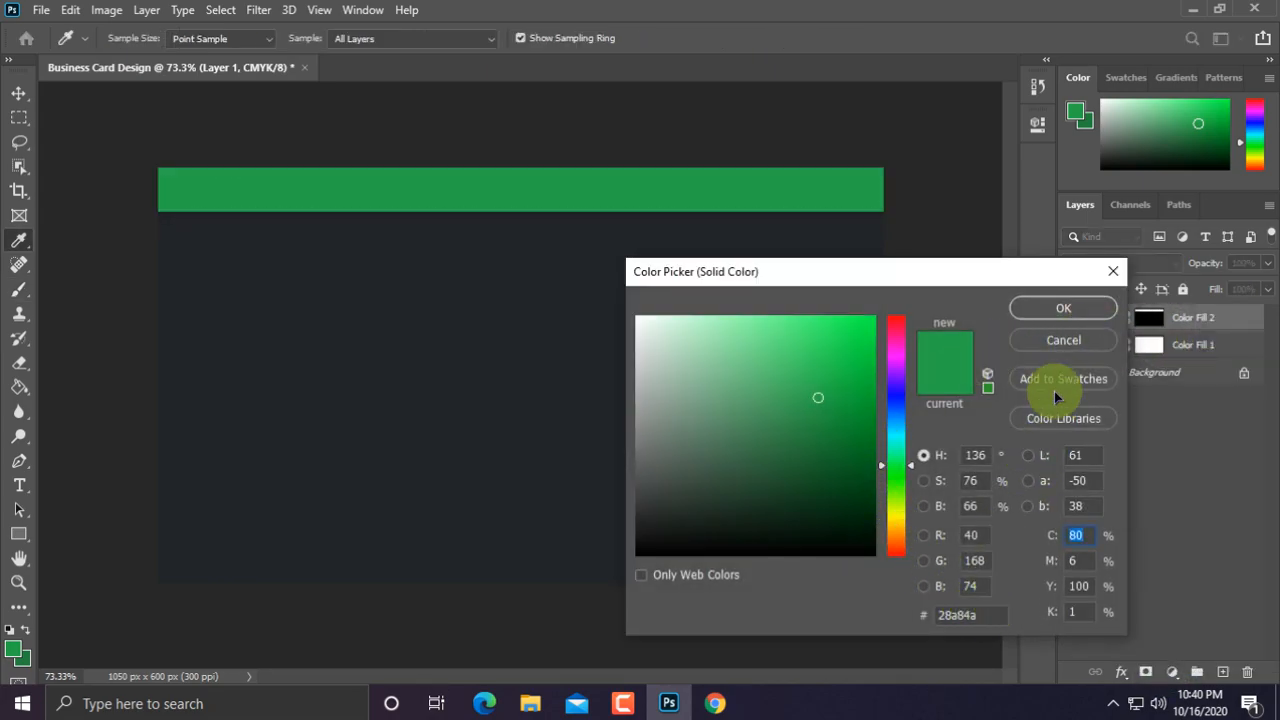
click(1060, 338)
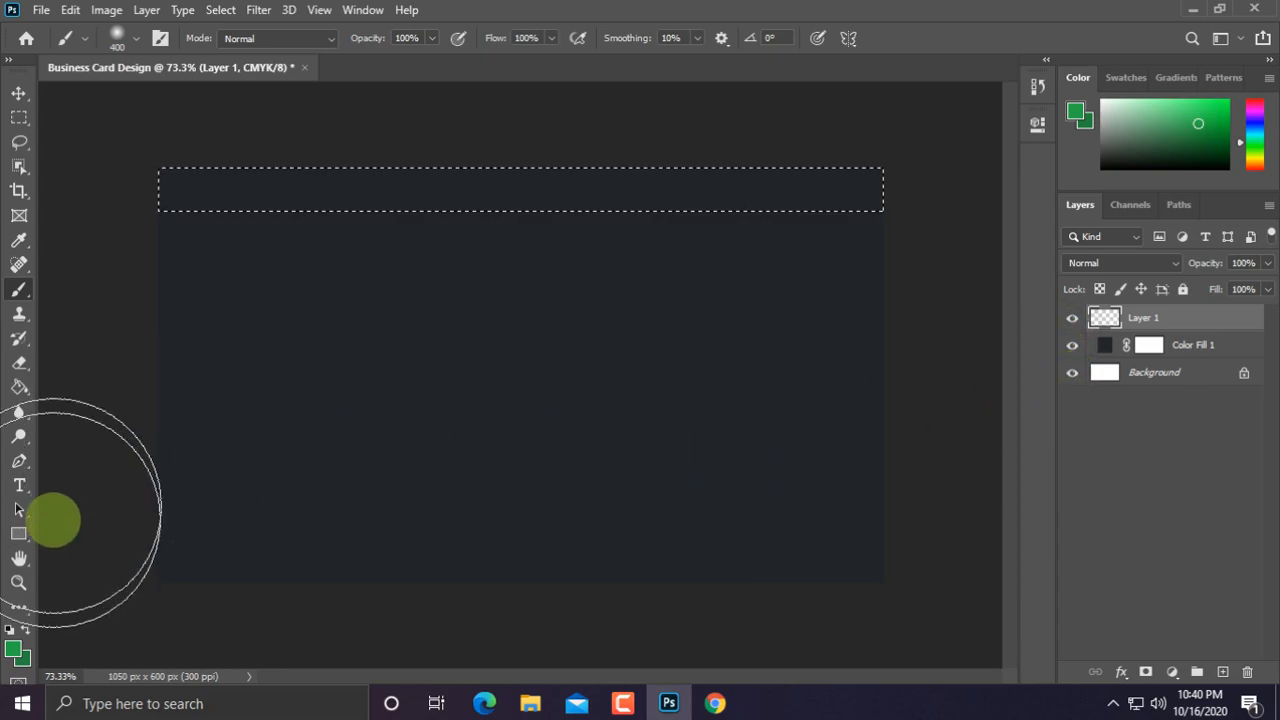
Step: Set the foreground color to #ef476f and paint a soft spot near the left end of the selected strip
click(17, 650)
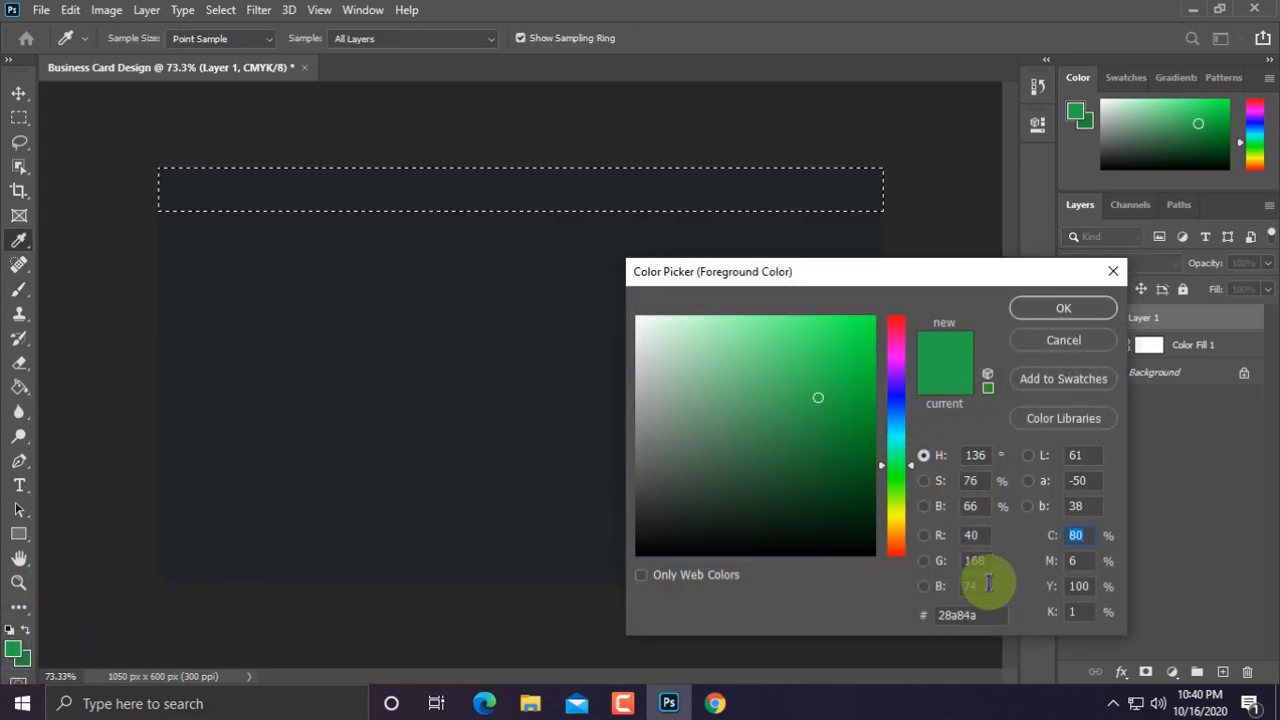
double_click(981, 611)
text(ef476f)
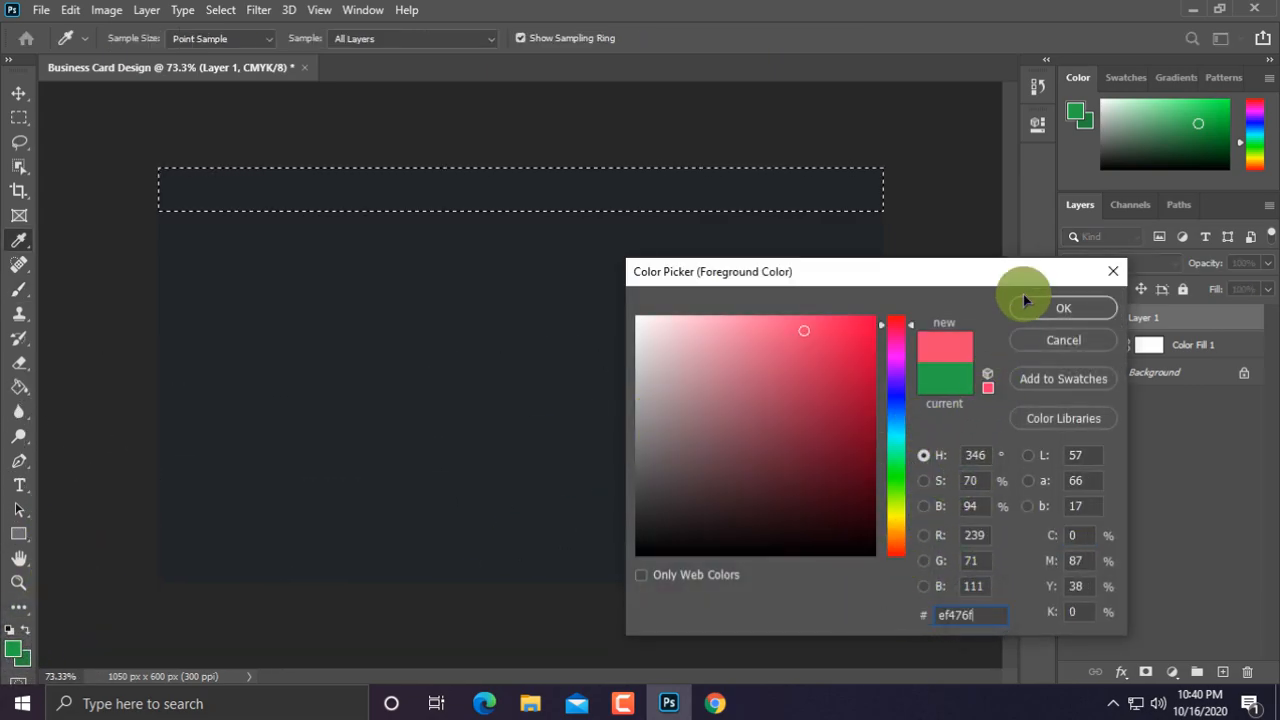
click(1038, 310)
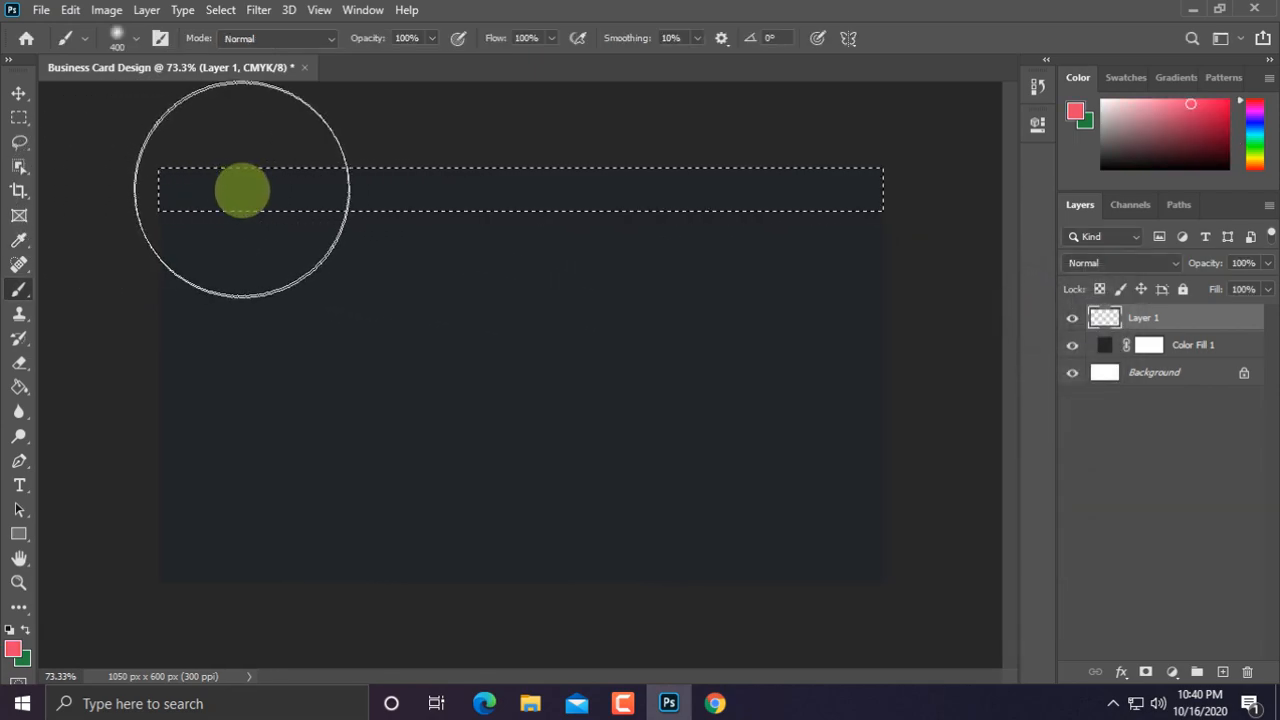
drag(250, 190, 255, 194)
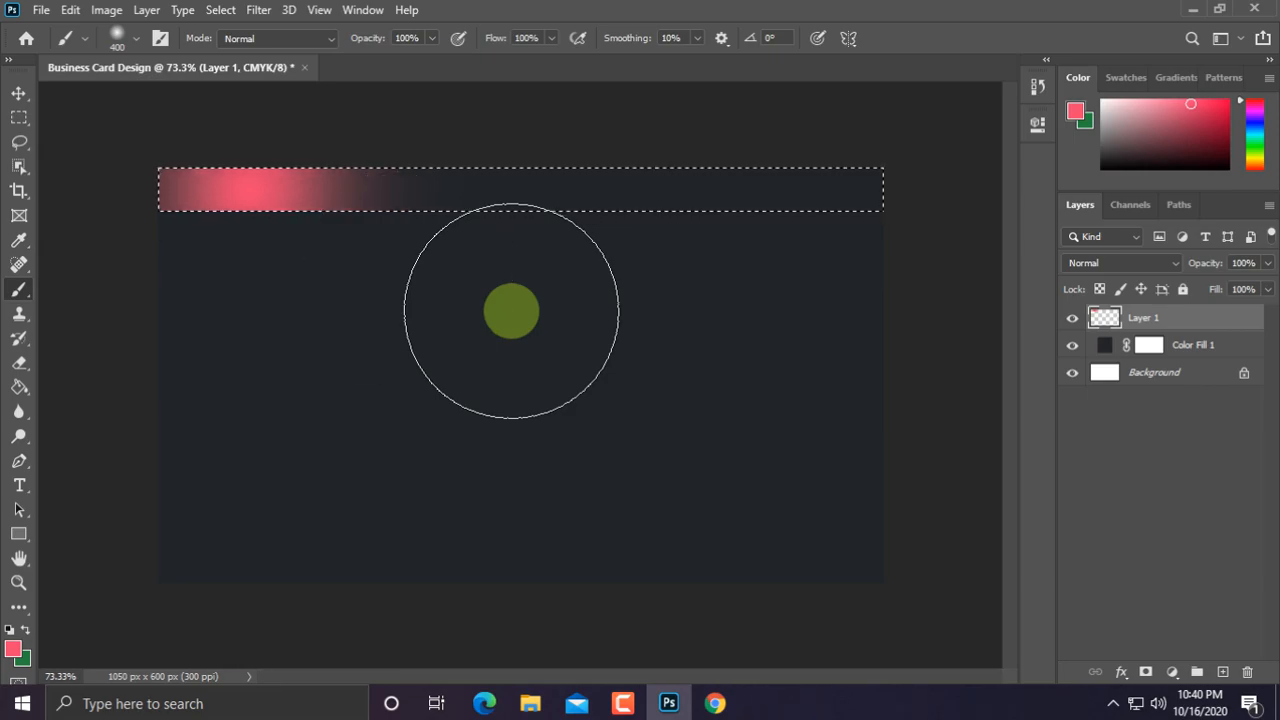
Step: Set the foreground color to #ffd166 and paint a soft spot in the strip beside the pink one
click(17, 647)
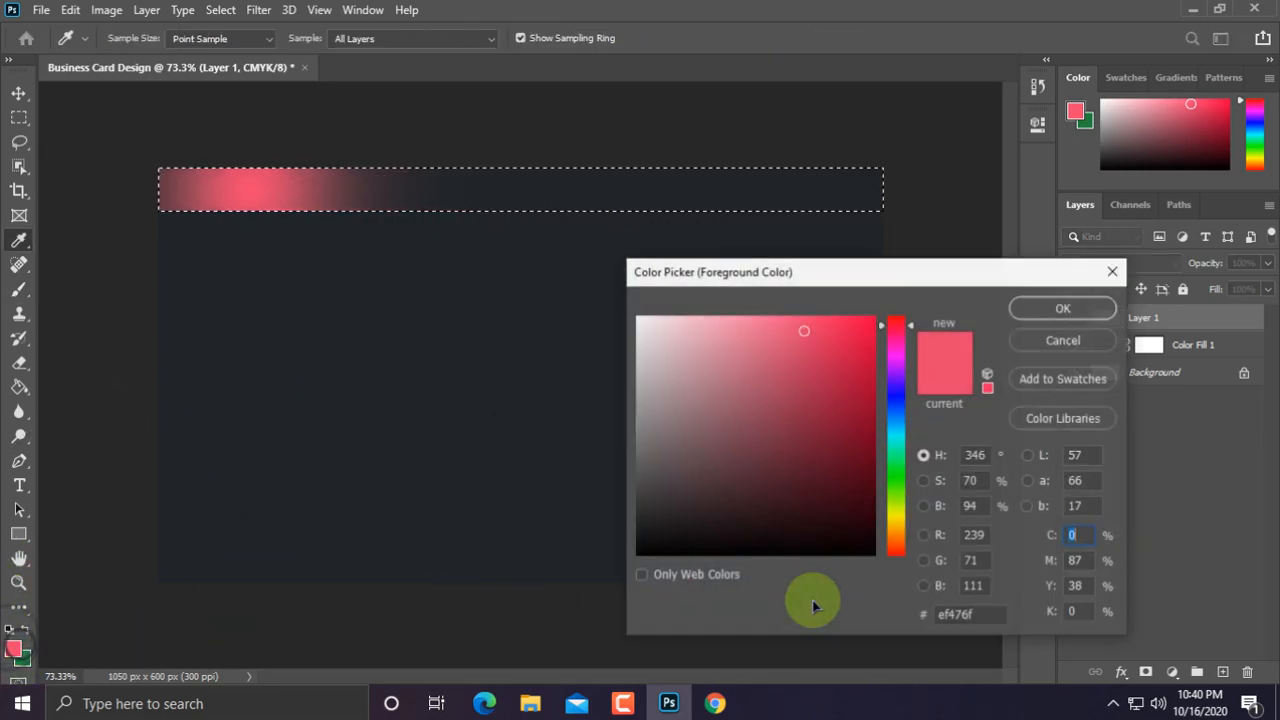
click(988, 617)
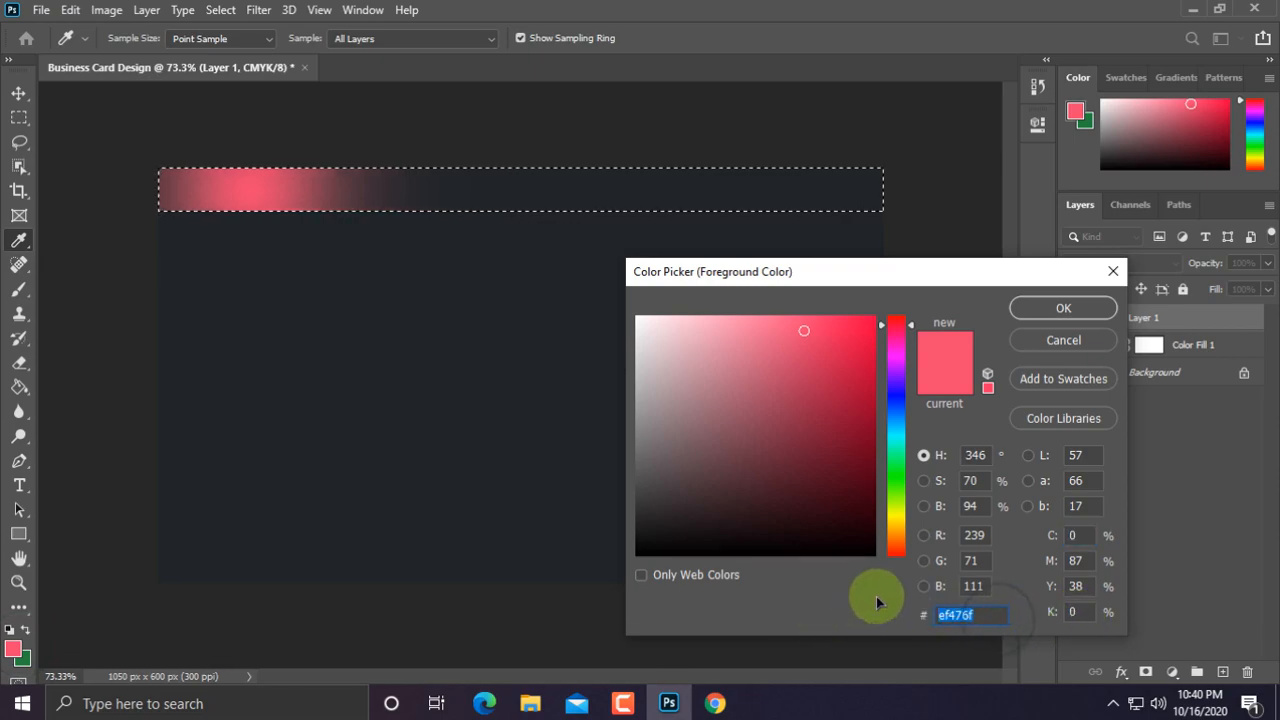
text(ffd166)
click(1063, 307)
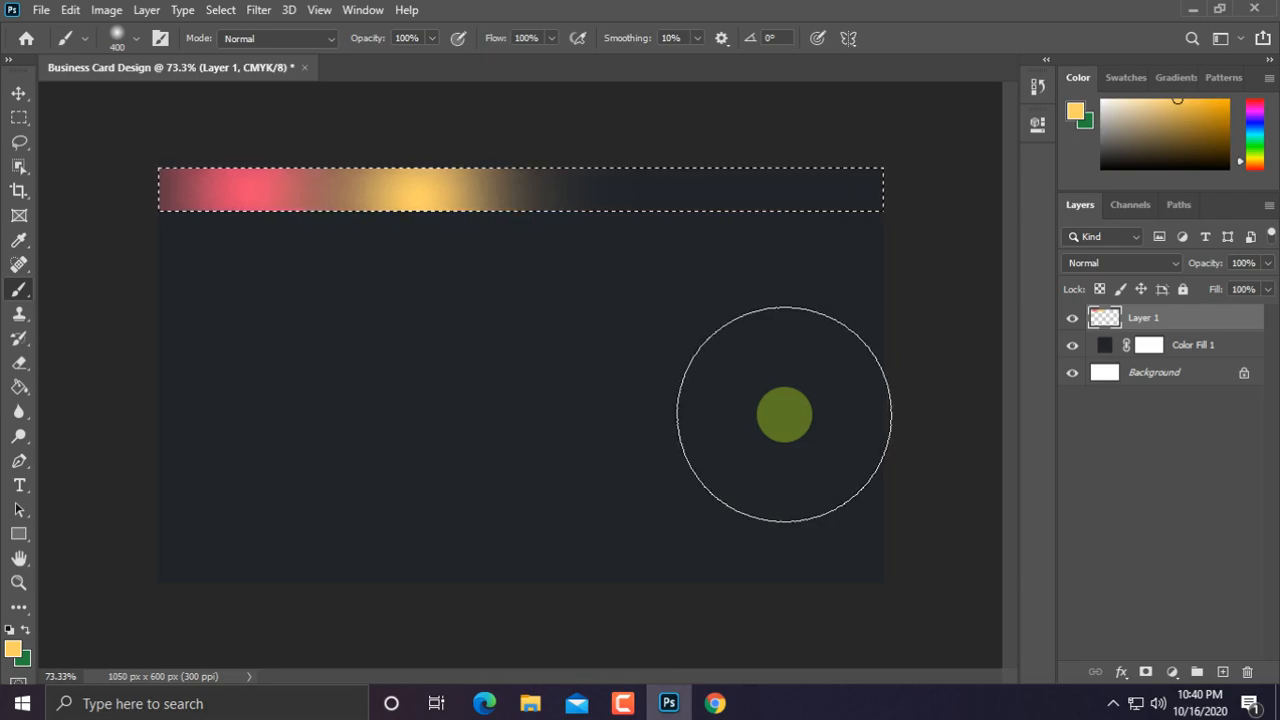
Step: Set the foreground color to #06d6a0 and paint a soft spot in the strip beside the yellow one
click(8, 652)
click(965, 614)
text(06d6a0)
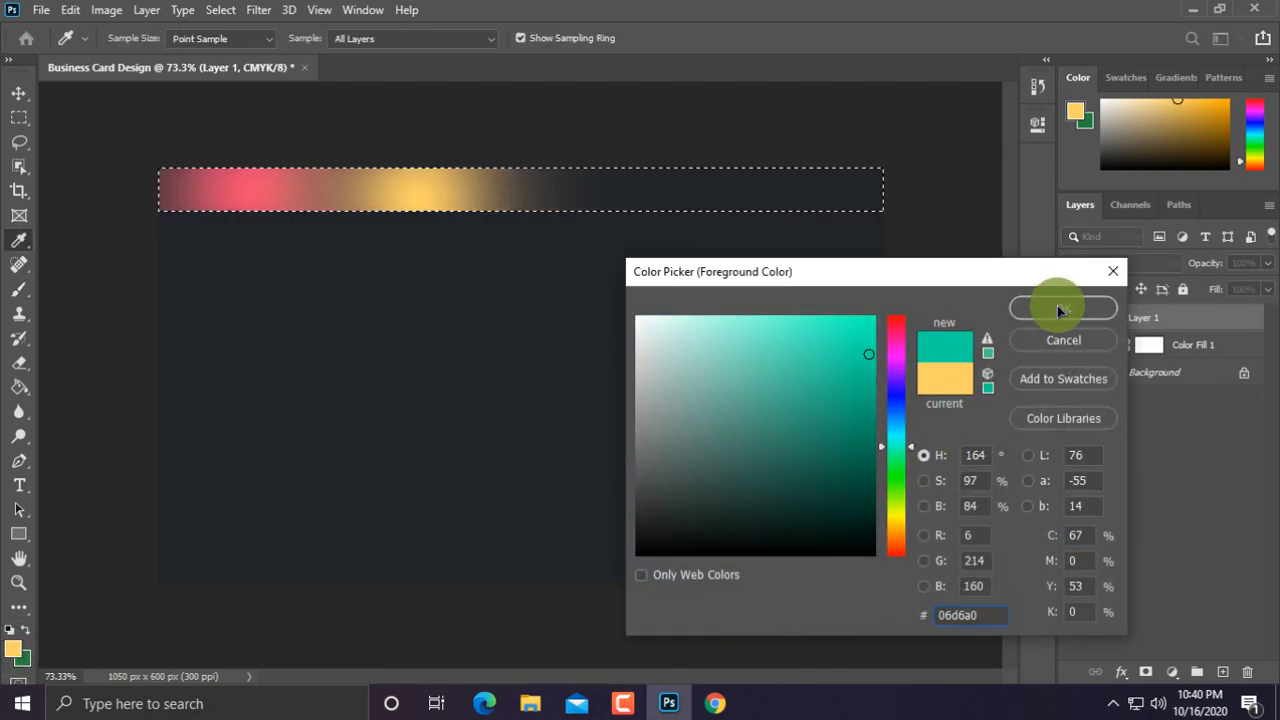
click(1060, 308)
key(b)
click(582, 195)
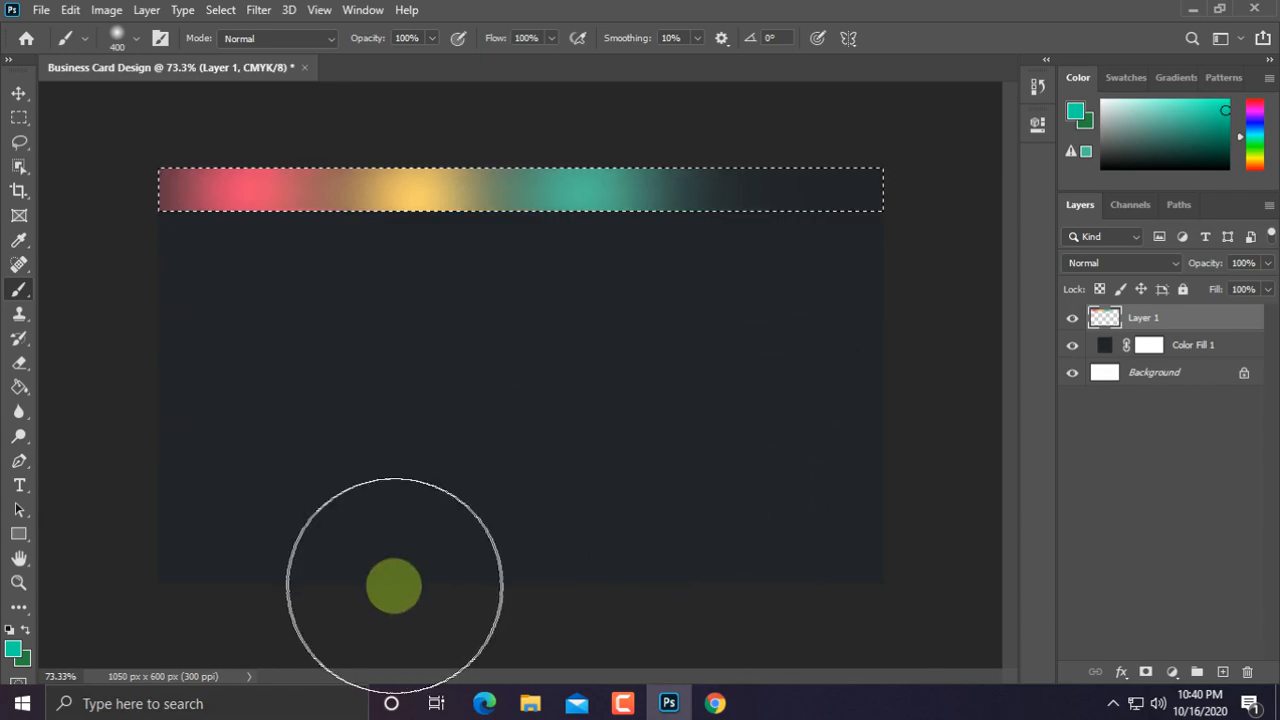
Step: Paint a soft #118ab2 spot near the strip's right end and clear the selection
click(14, 650)
double_click(962, 614)
text(118ab2)
click(1025, 312)
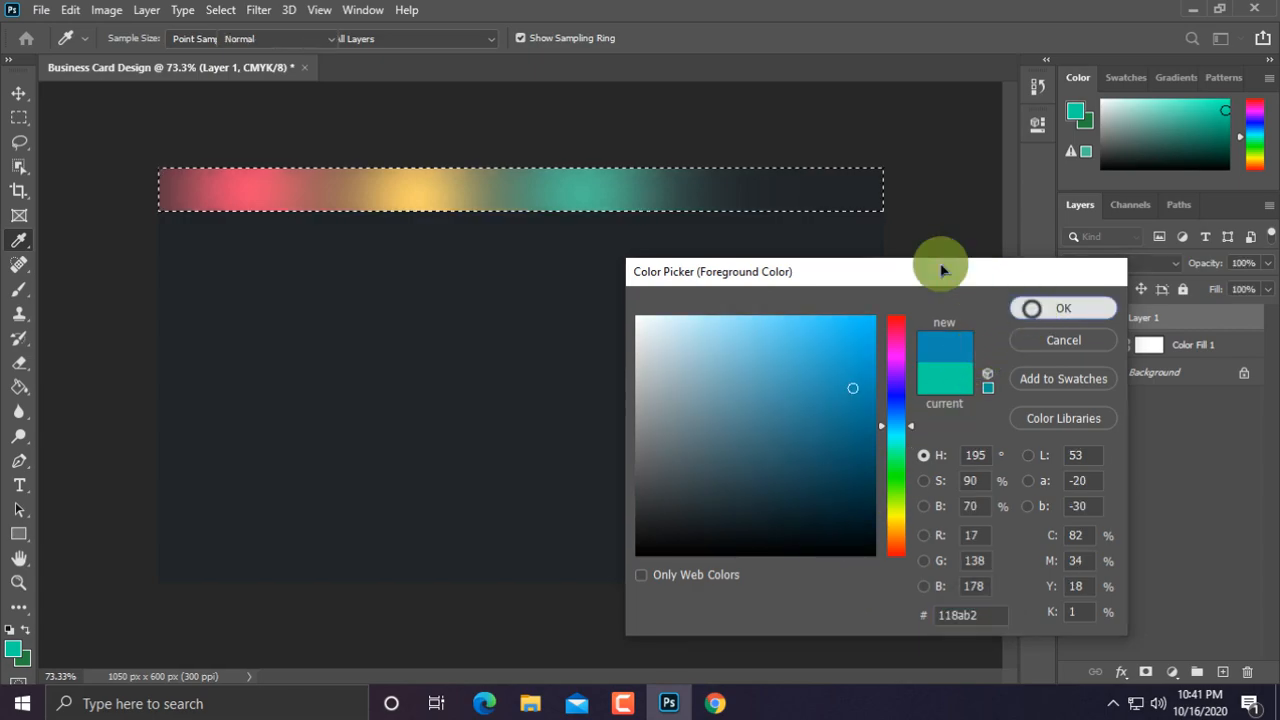
key(b)
click(802, 187)
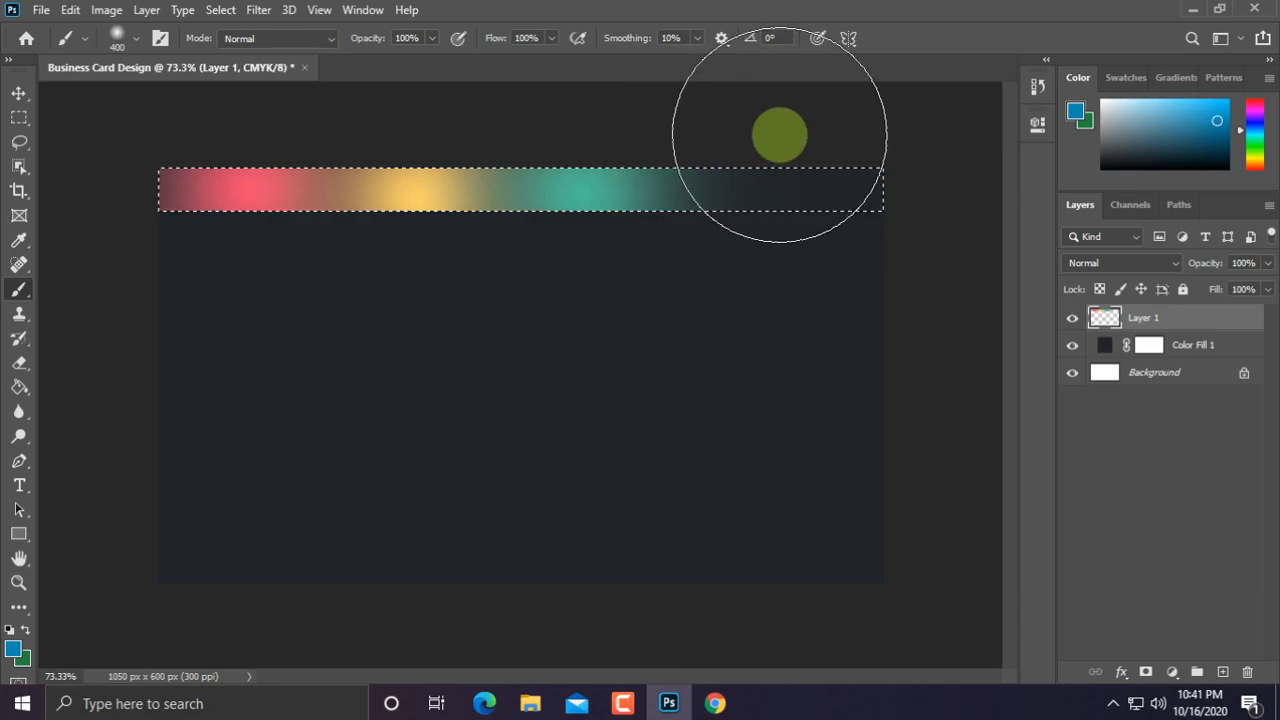
click(17, 95)
key(ctrl+d)
Step: Transform the colored strip to about 72% height and about 104% width, extending it slightly past both sides of the card
scroll(669, 431, down, 2)
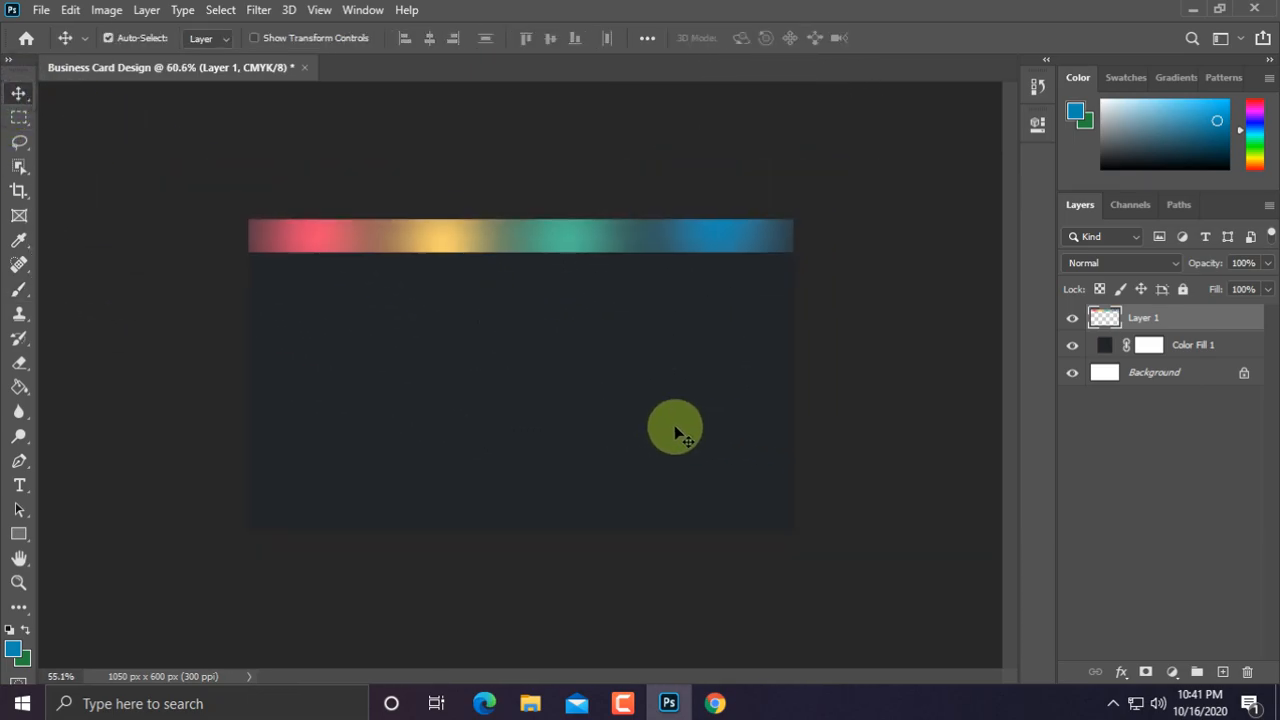
scroll(675, 432, up, 2)
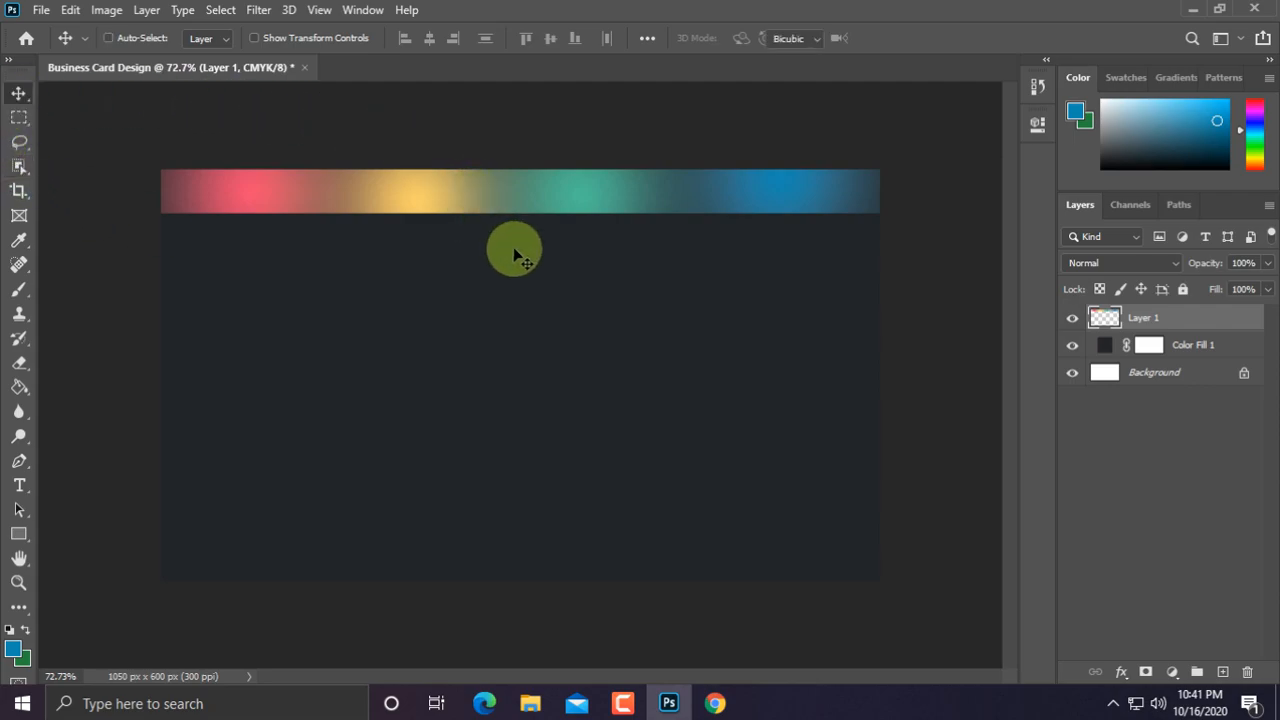
key(ctrl+t)
drag(521, 212, 515, 199)
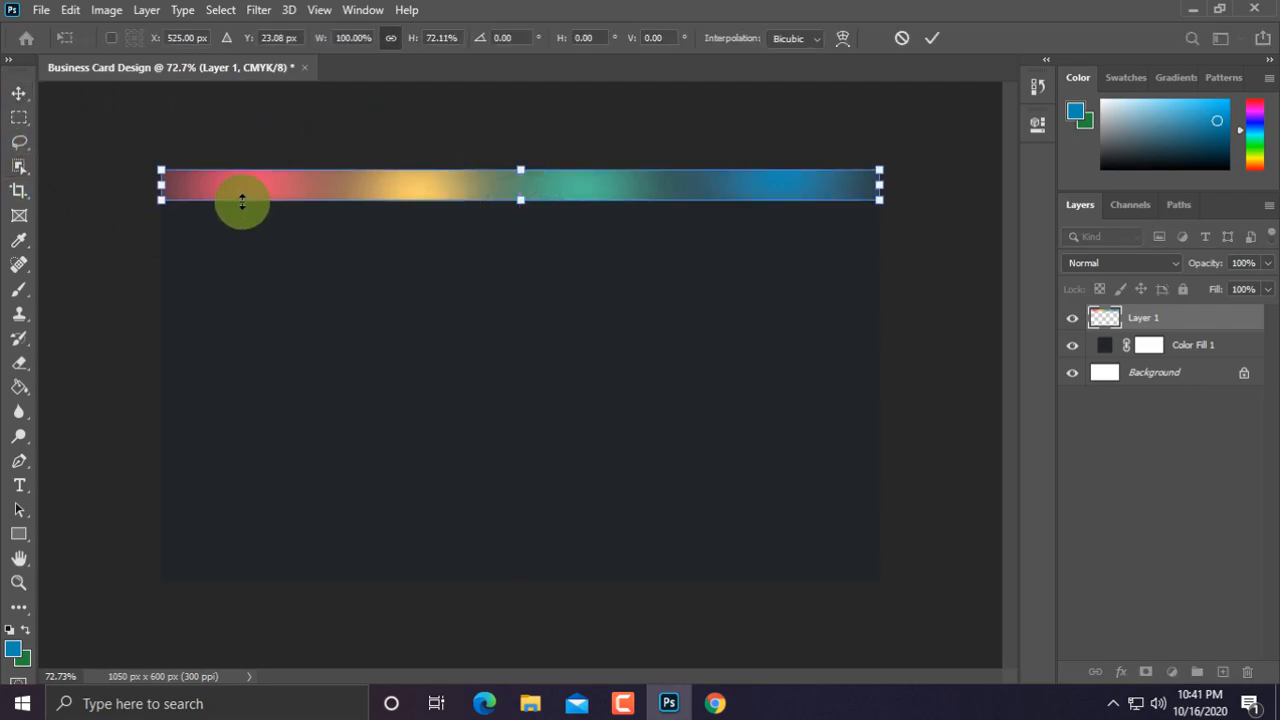
drag(162, 186, 148, 183)
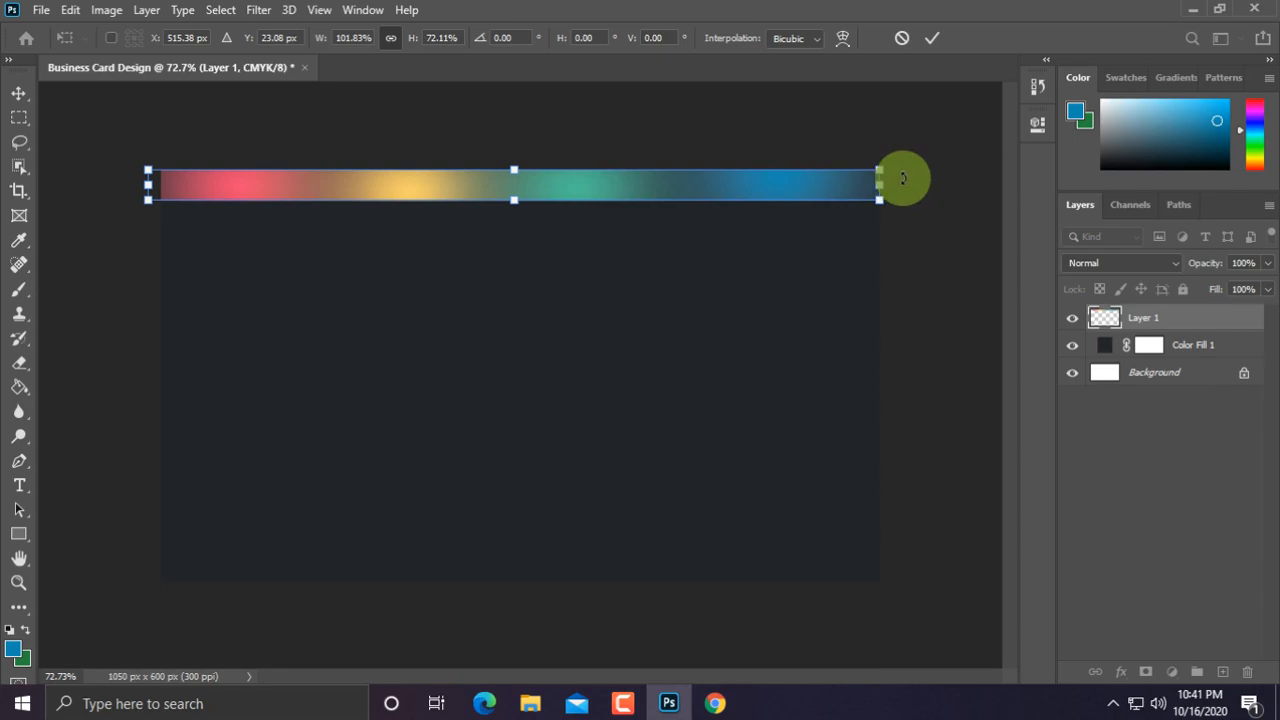
drag(884, 180, 902, 181)
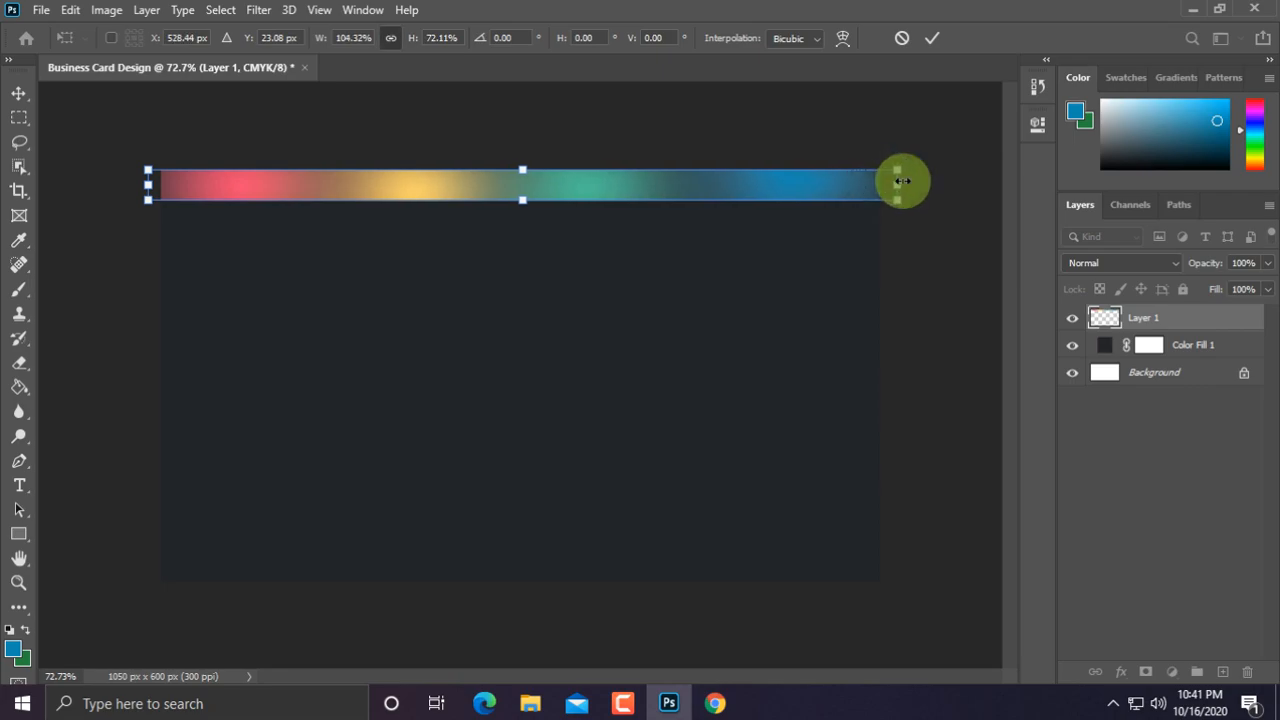
key(Return)
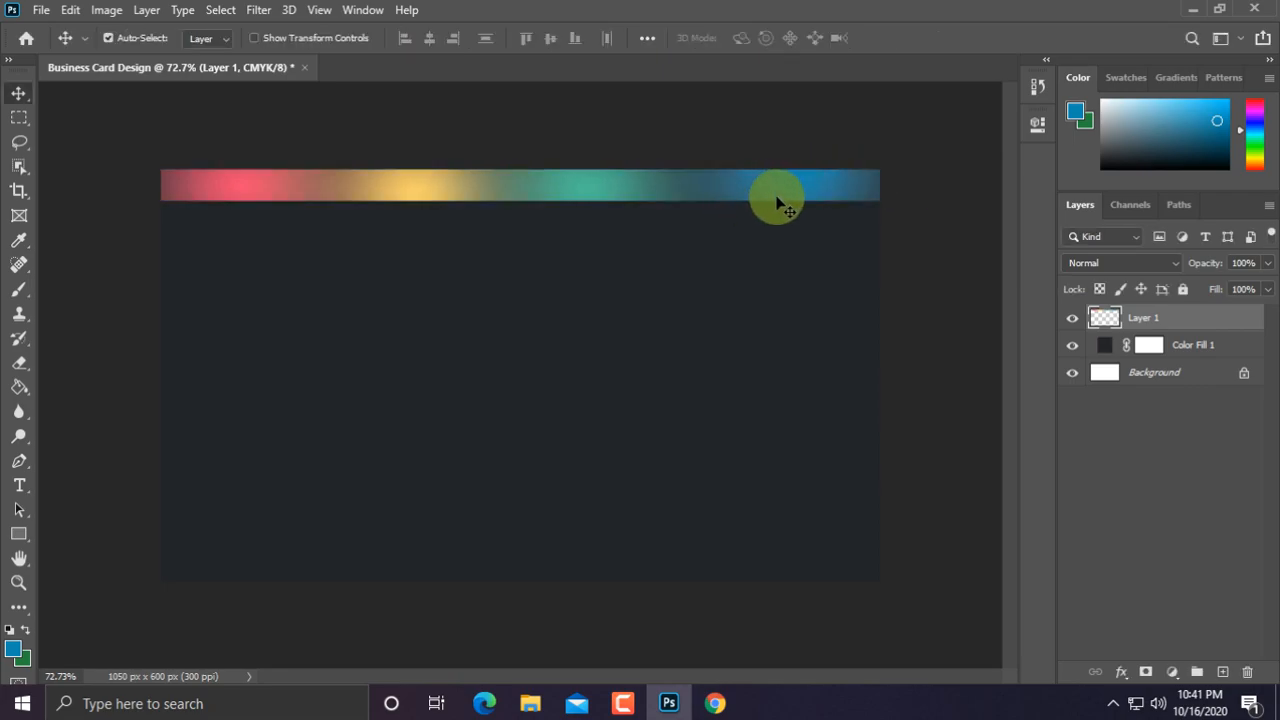
Step: Duplicate the colored strip onto the card's bottom edge and deselect the layer
drag(656, 193, 697, 576)
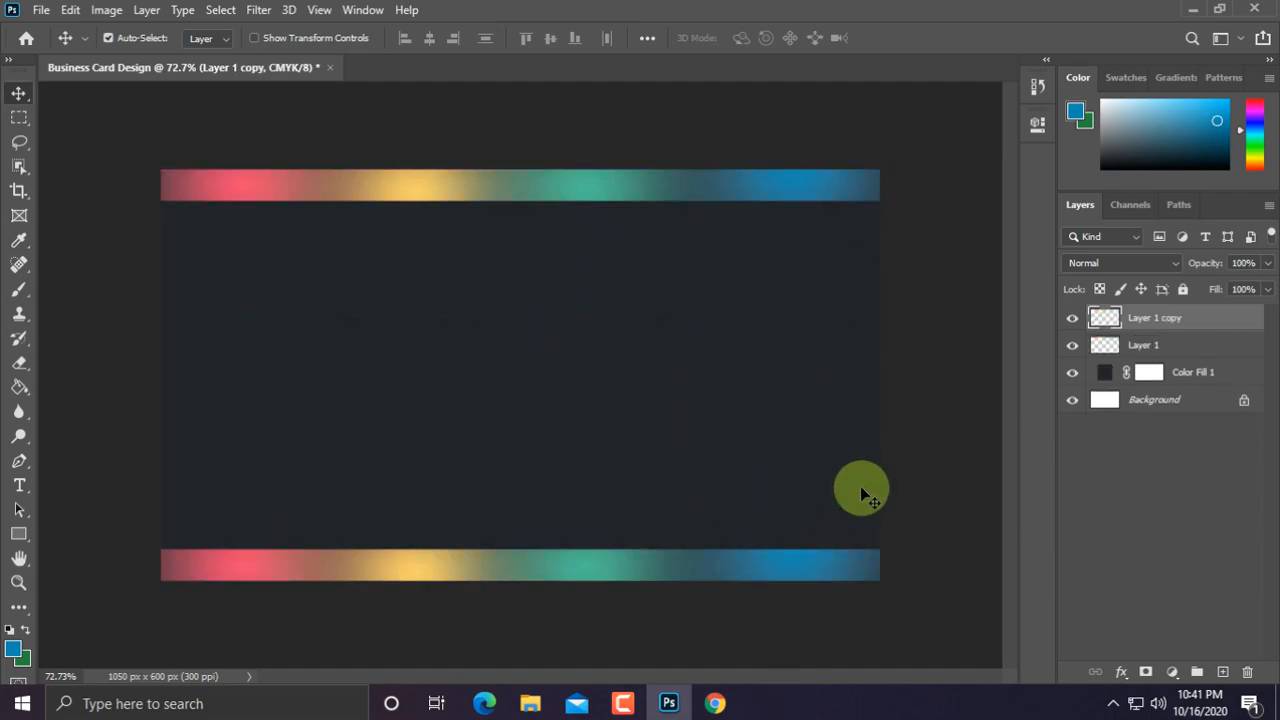
click(914, 460)
scroll(914, 460, down, 7)
scroll(914, 460, up, 8)
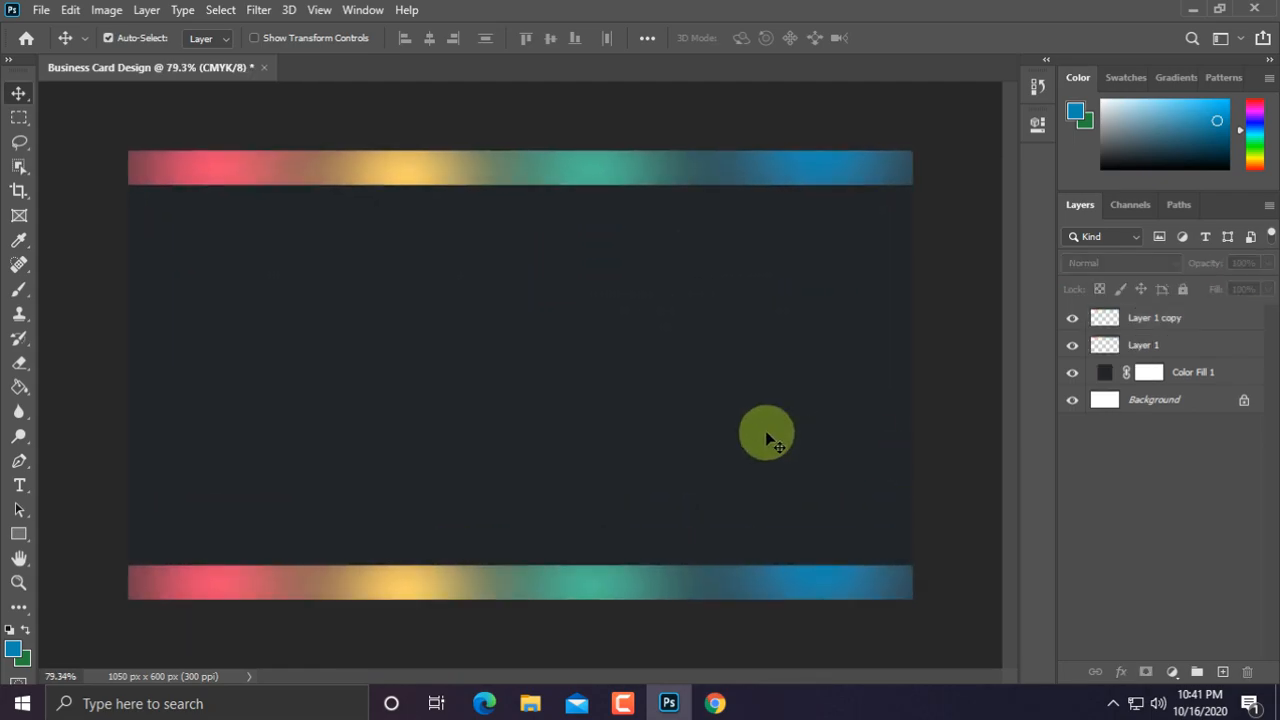
Step: Open unlimited.psd, bring its infinity logo into the business card document and center it on the card
click(34, 11)
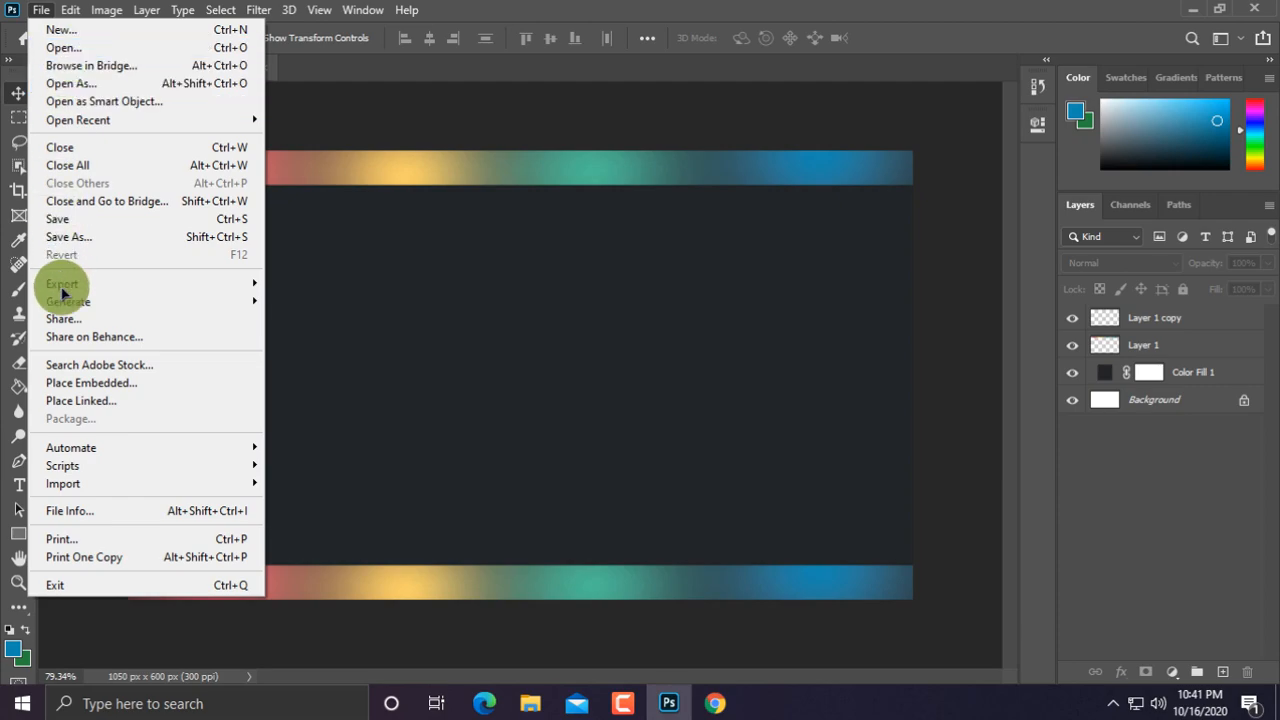
click(62, 46)
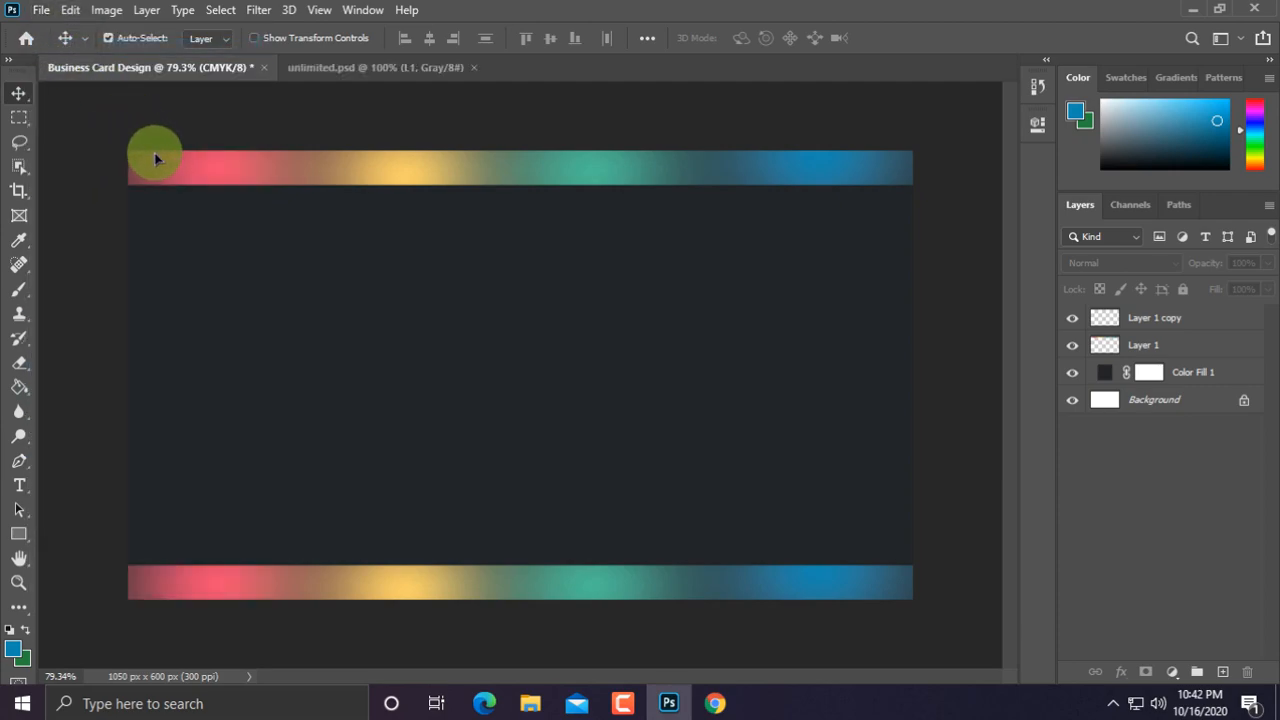
click(320, 67)
drag(512, 316, 494, 462)
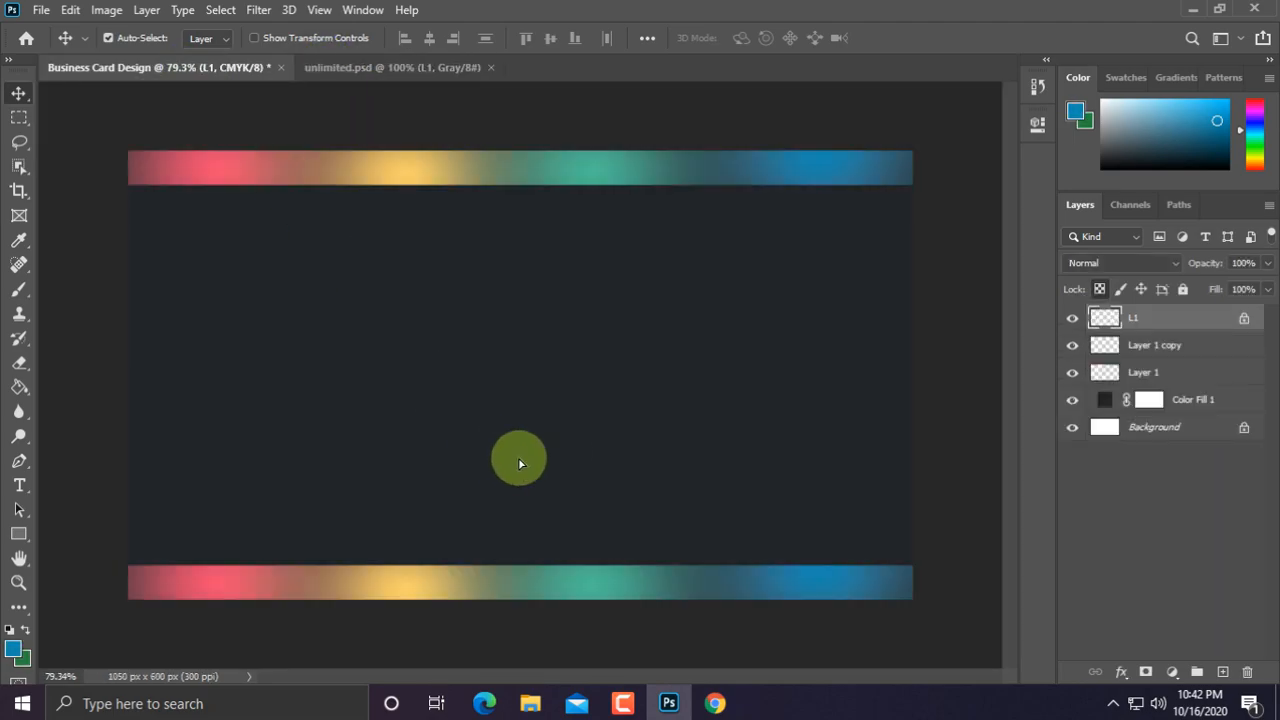
drag(573, 425, 594, 360)
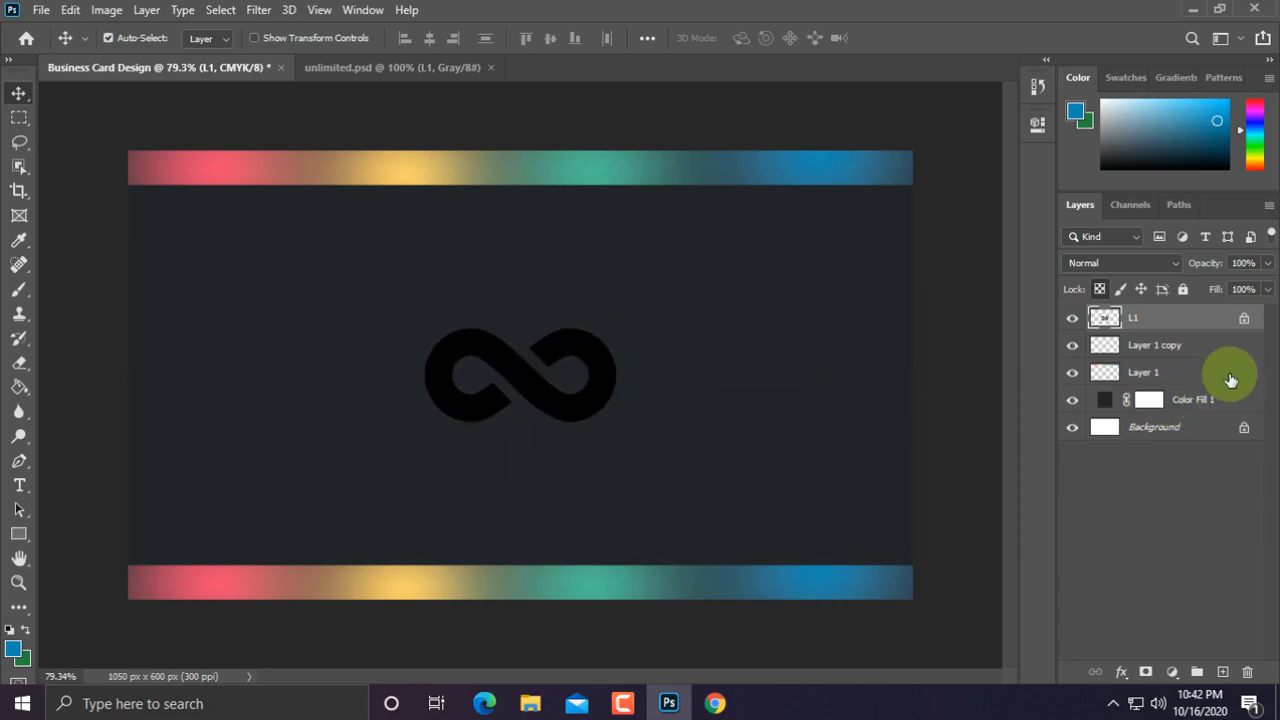
Step: Unlock the logo layer and add a linear Gradient Overlay to it with a 0° angle
click(1245, 318)
right_click(1205, 320)
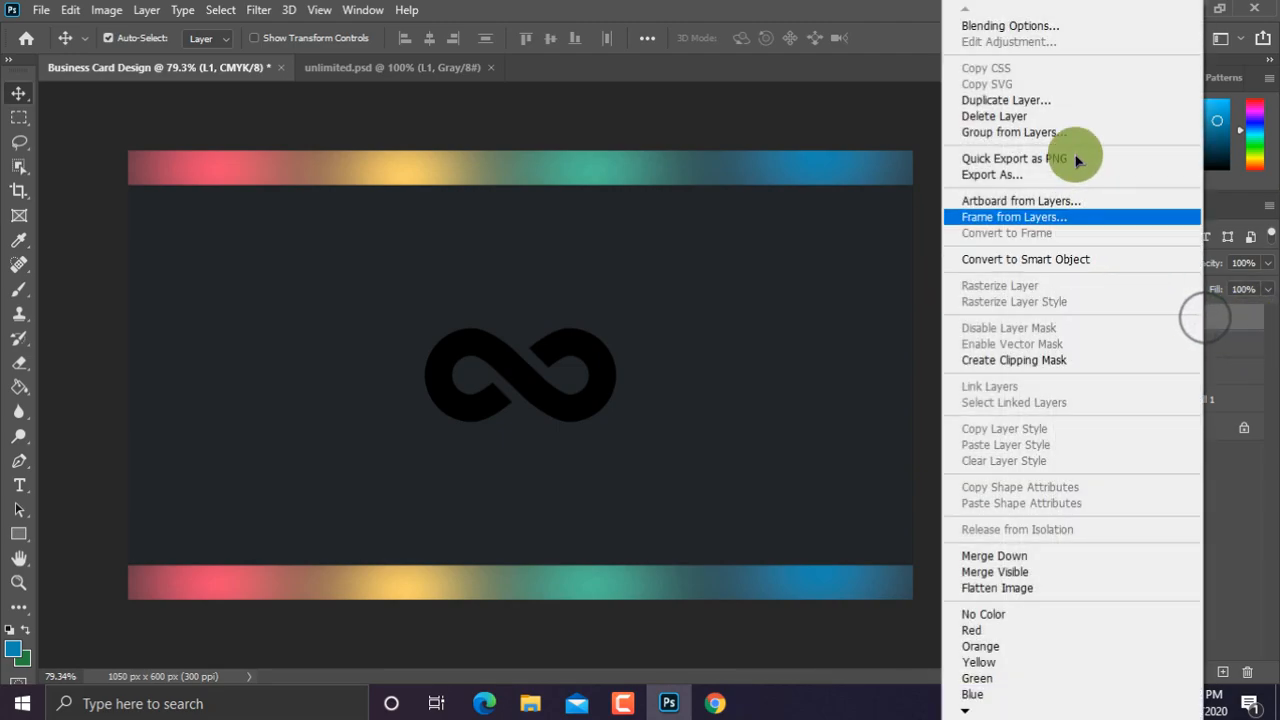
click(1025, 27)
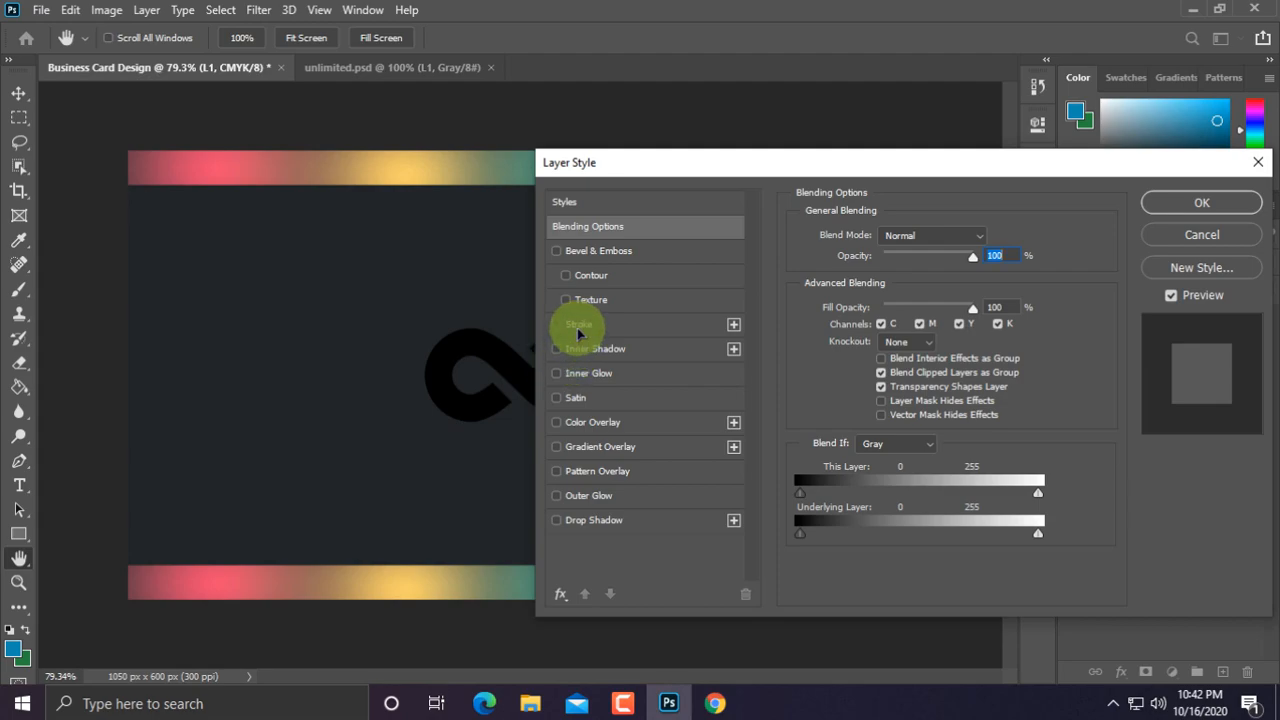
click(575, 326)
click(557, 324)
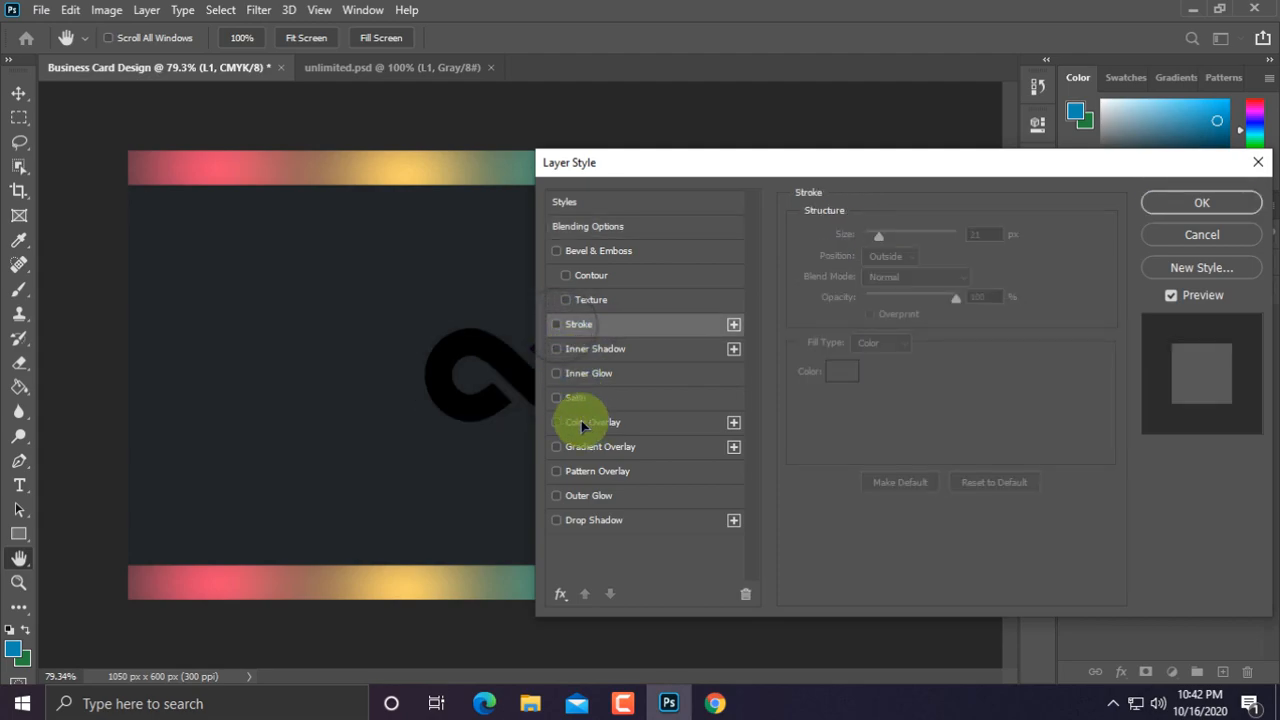
click(586, 447)
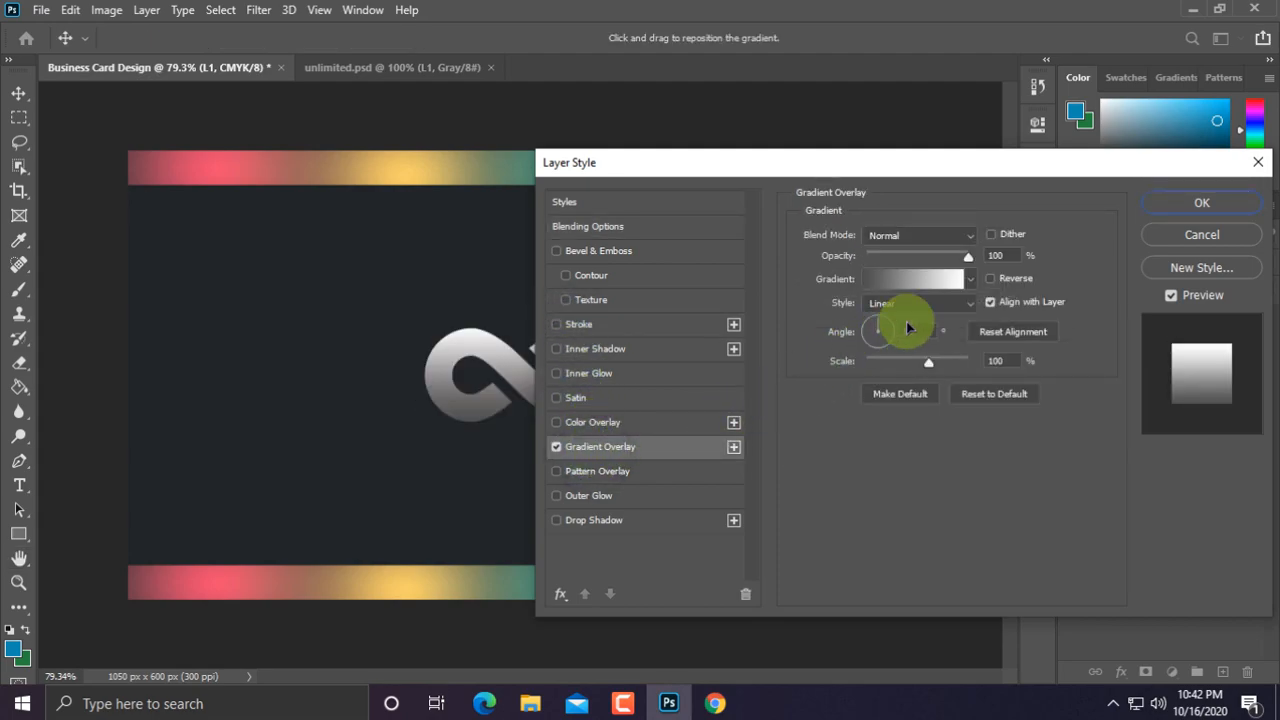
drag(879, 338, 890, 338)
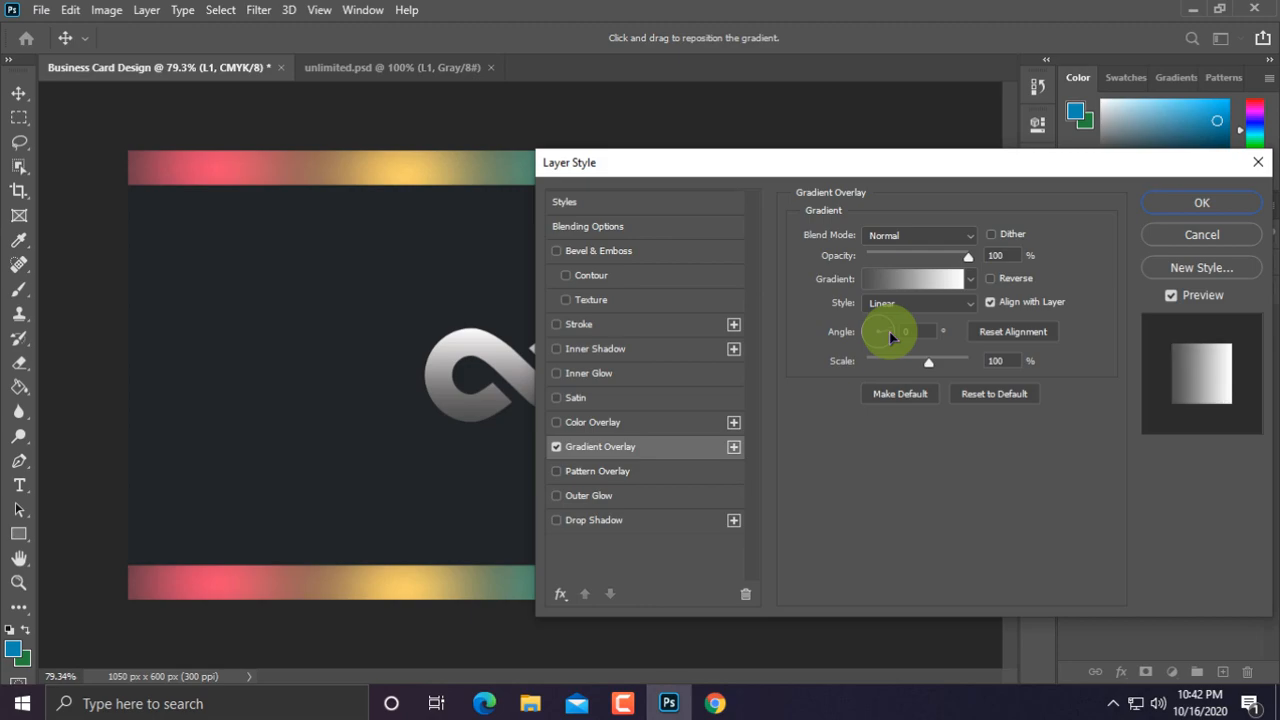
drag(893, 337, 907, 302)
Step: Load the Iridescent_14 preset into the logo's gradient overlay
click(912, 285)
drag(560, 69, 874, 65)
click(752, 152)
click(757, 152)
scroll(768, 180, down, 5)
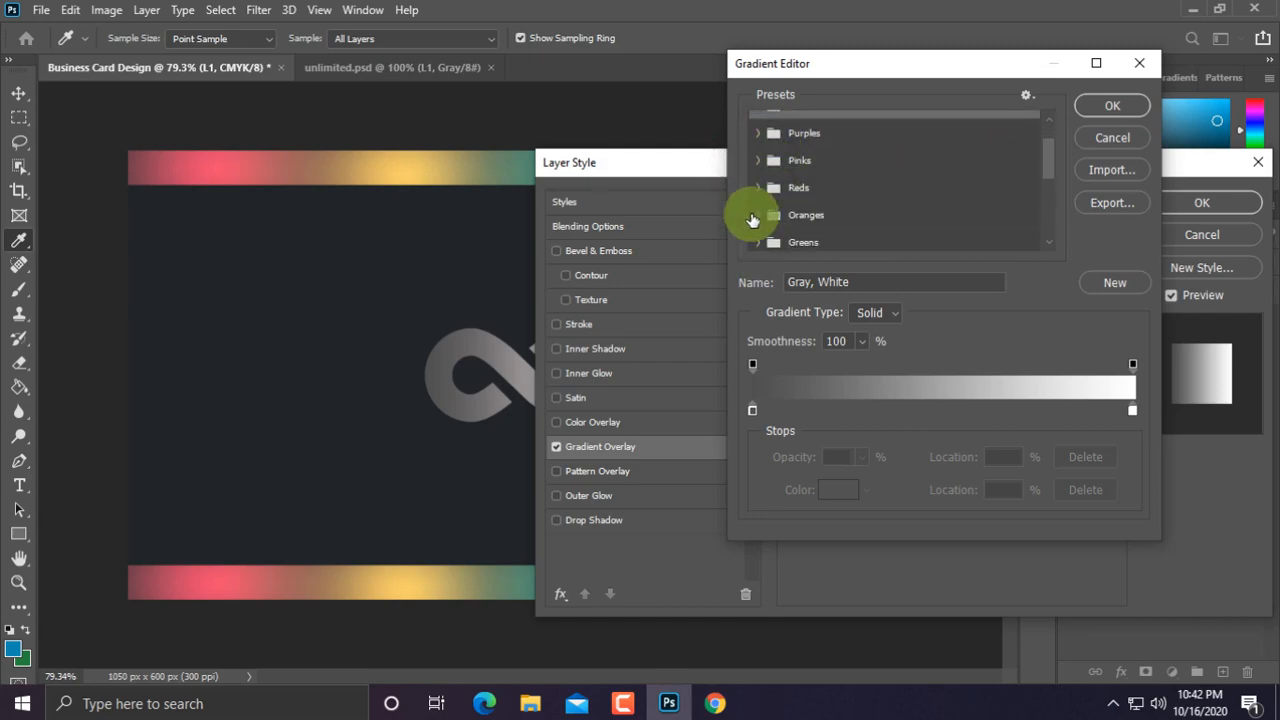
scroll(755, 230, down, 1)
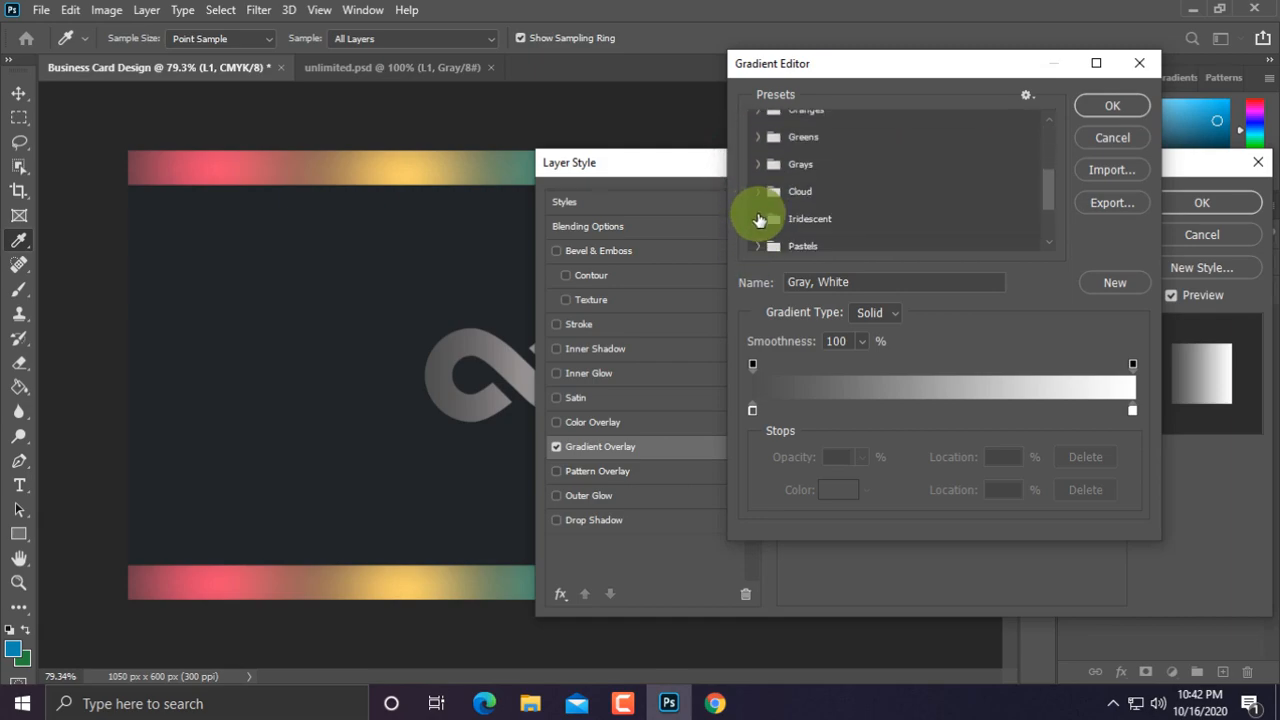
click(757, 212)
scroll(760, 213, down, 1)
scroll(761, 213, down, 1)
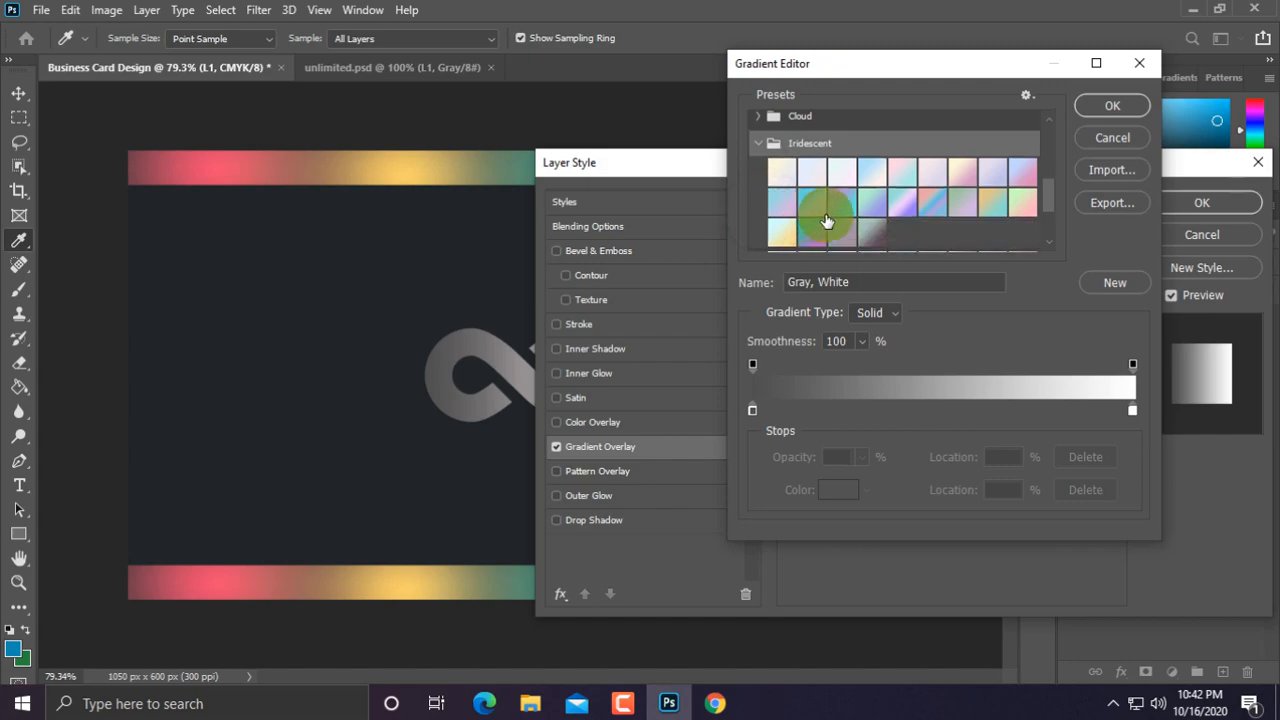
click(906, 208)
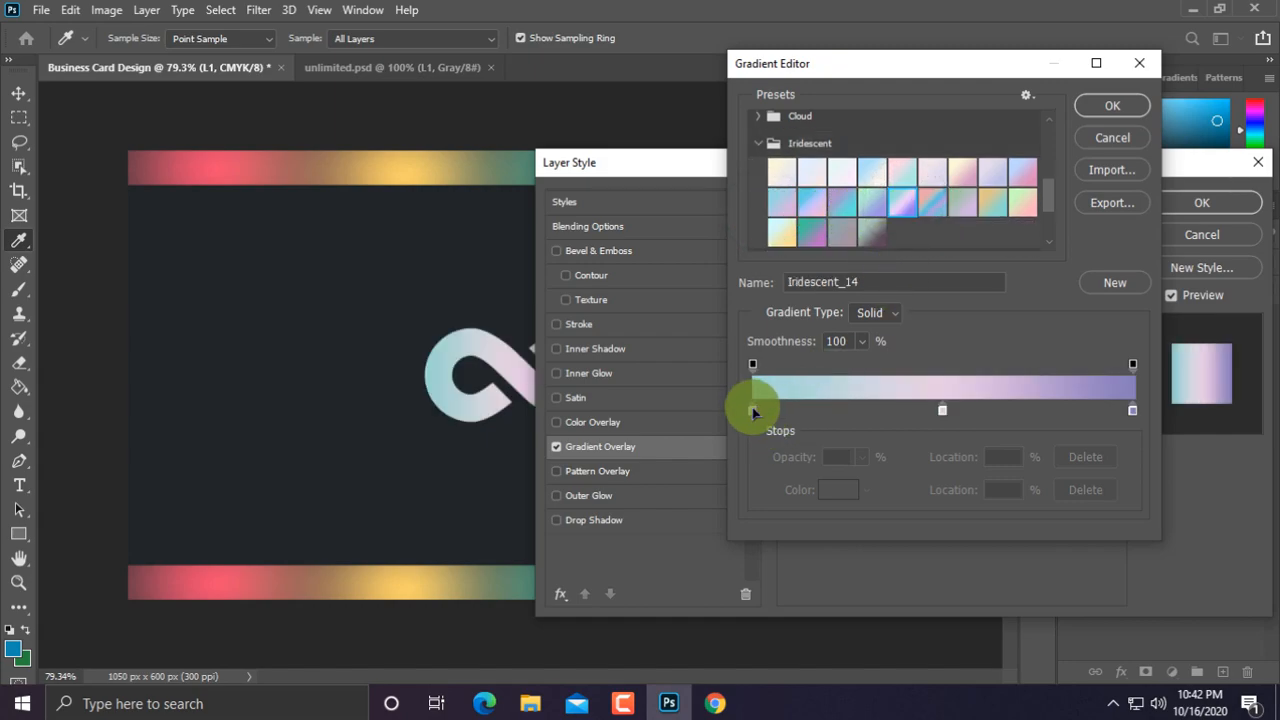
Step: Add a second teal color stop at 35% to the gradient and move the pink stop to 73%
drag(768, 412, 873, 412)
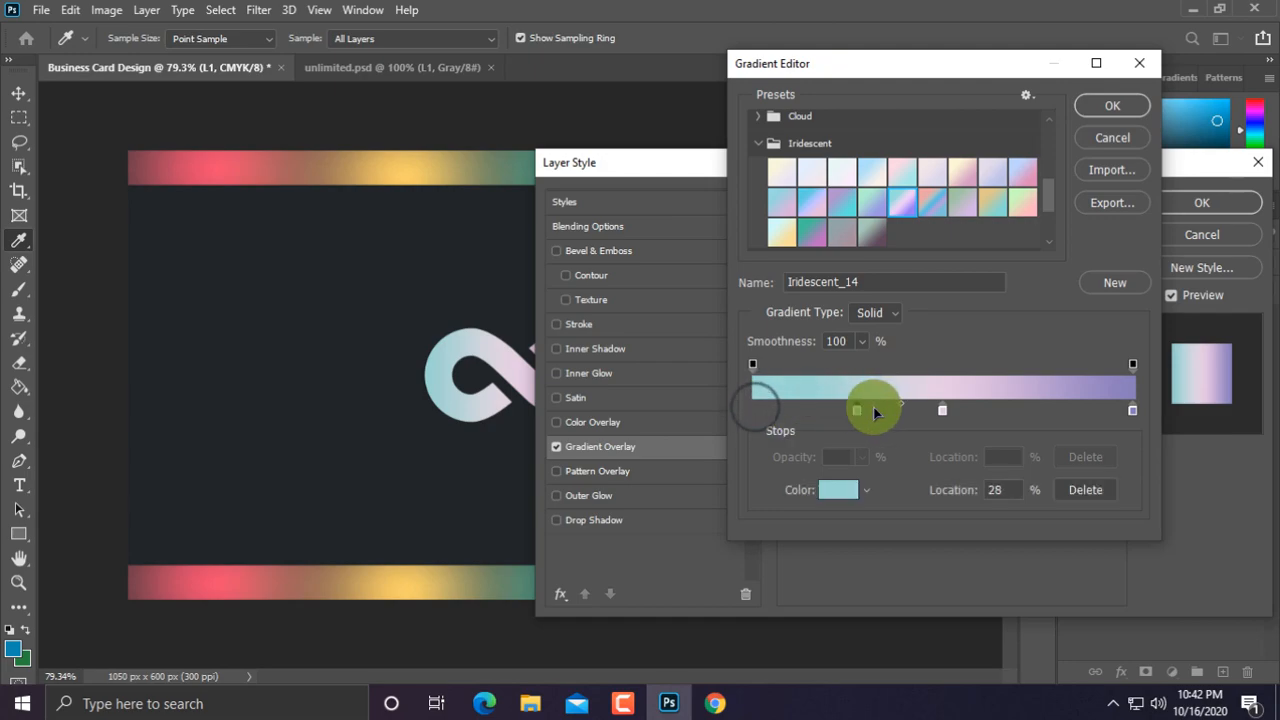
key(ctrl+z)
drag(756, 411, 856, 417)
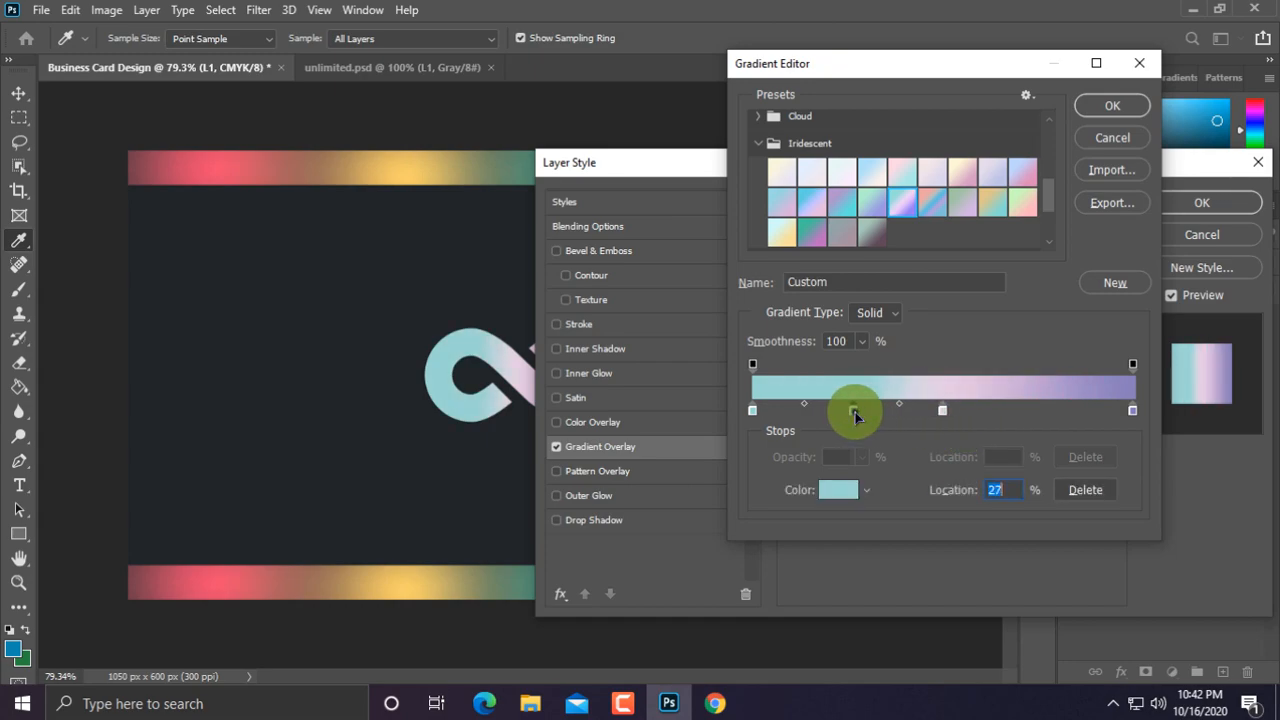
drag(942, 411, 1031, 415)
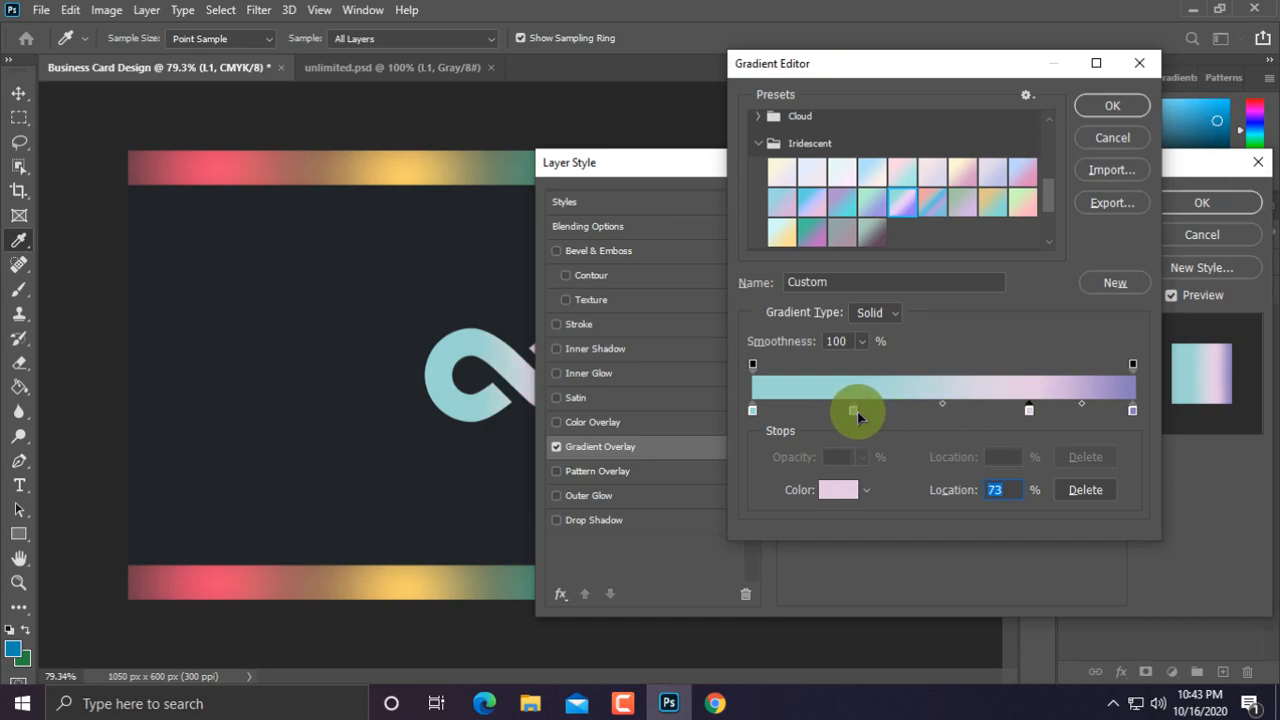
drag(859, 413, 886, 418)
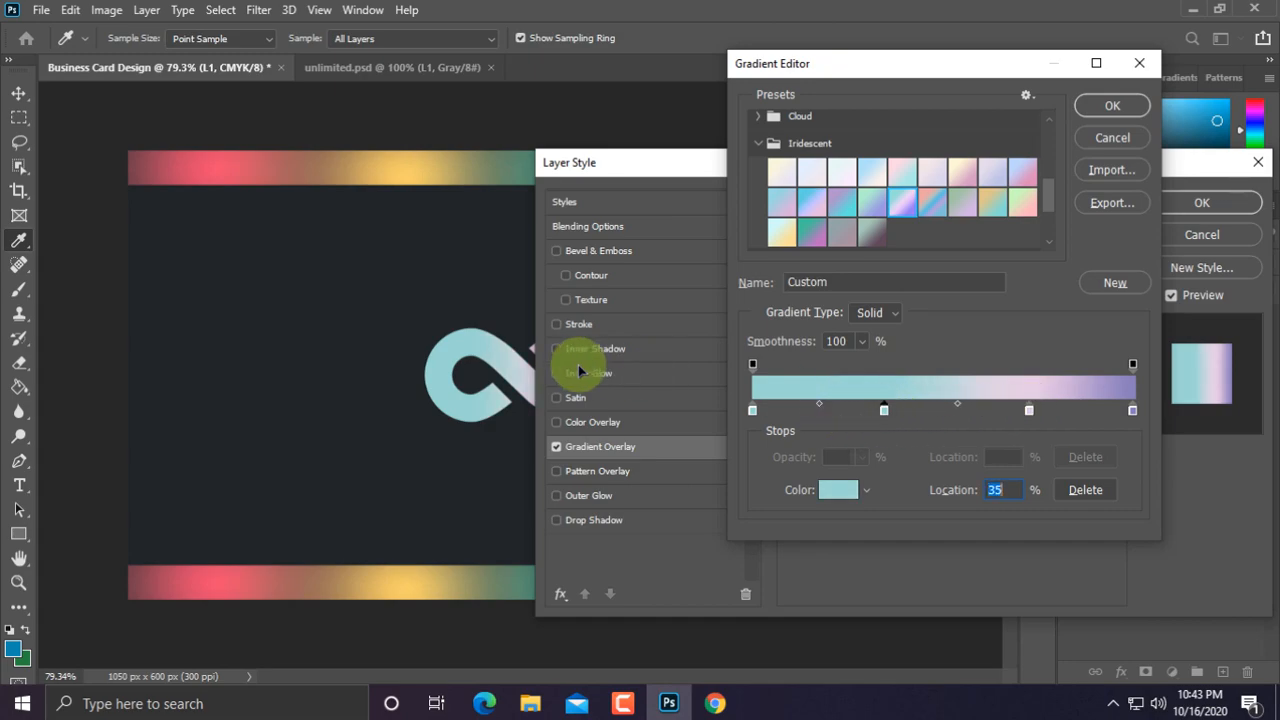
click(1092, 114)
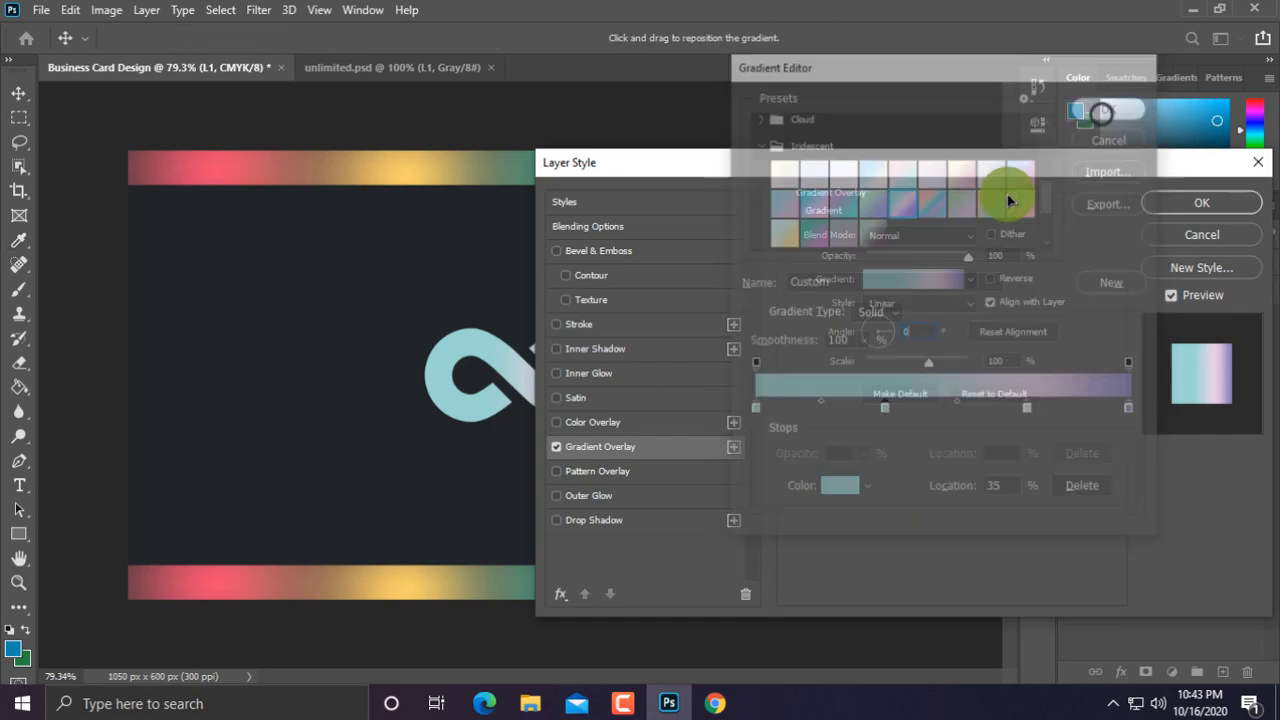
Step: Recolor the logo gradient's first stop with the strip's pink-red and its 35% stop with the strip's yellow
drag(807, 160, 994, 220)
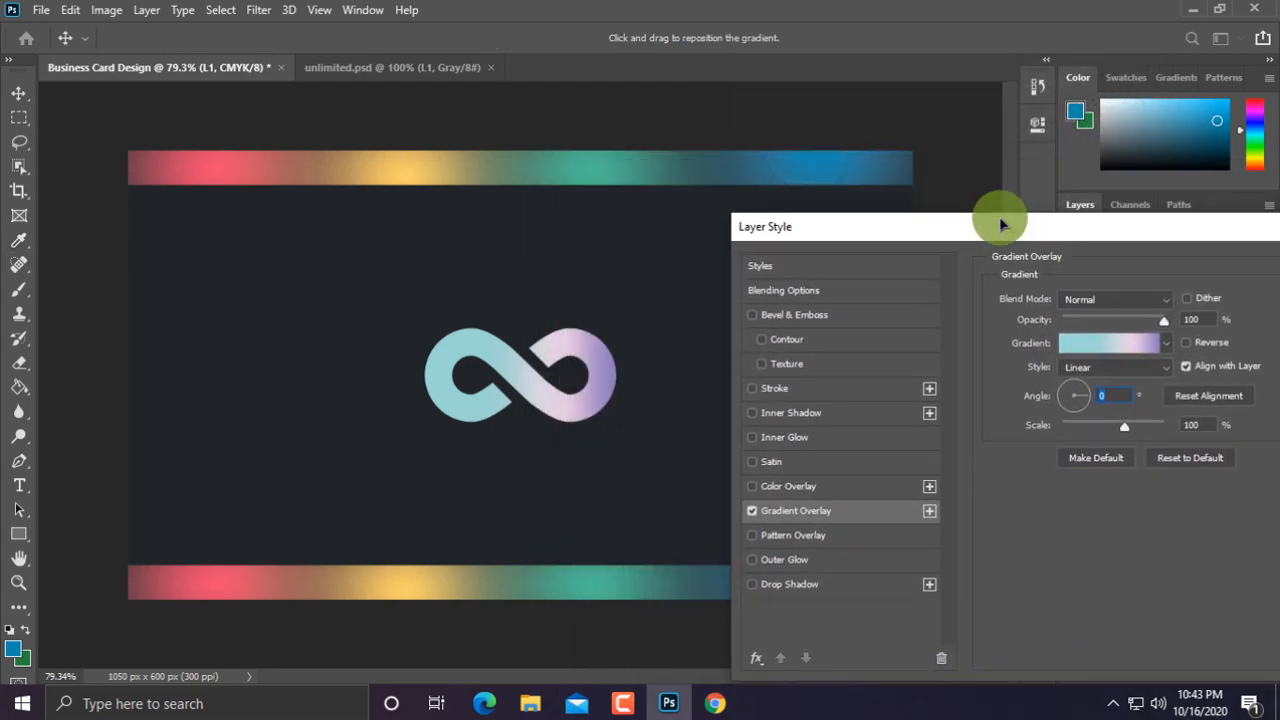
click(1089, 339)
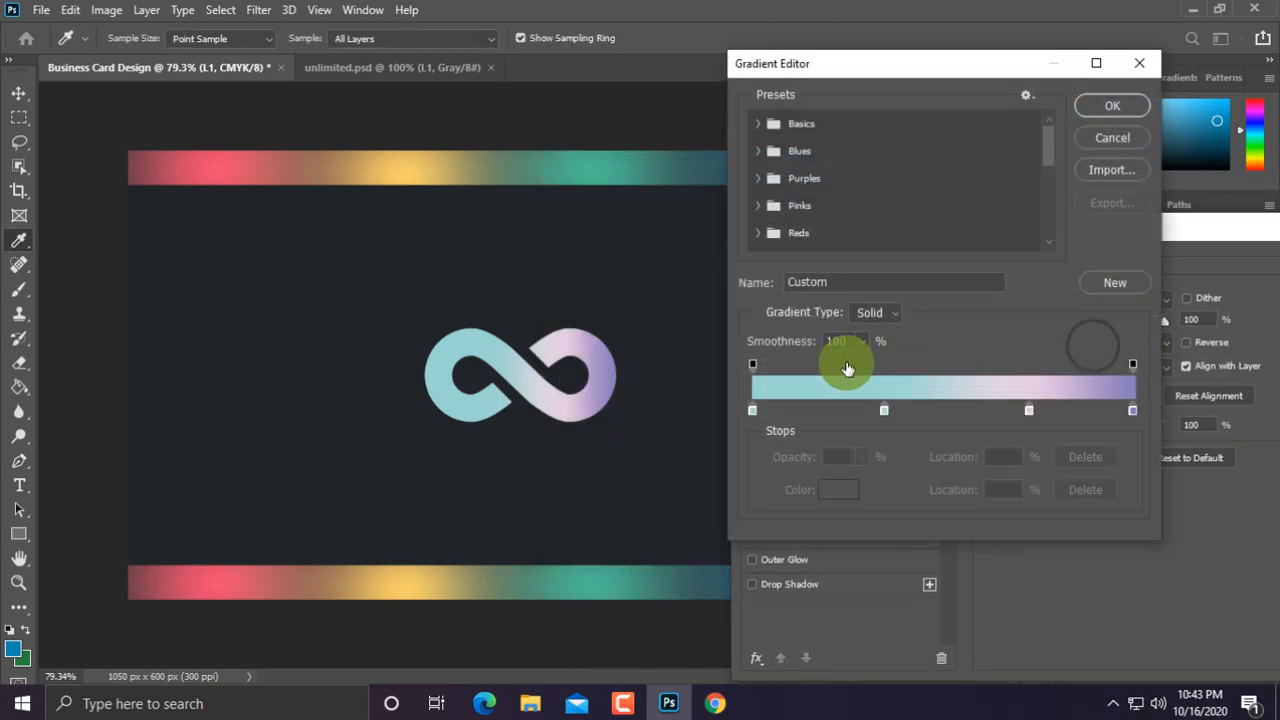
click(753, 410)
click(210, 166)
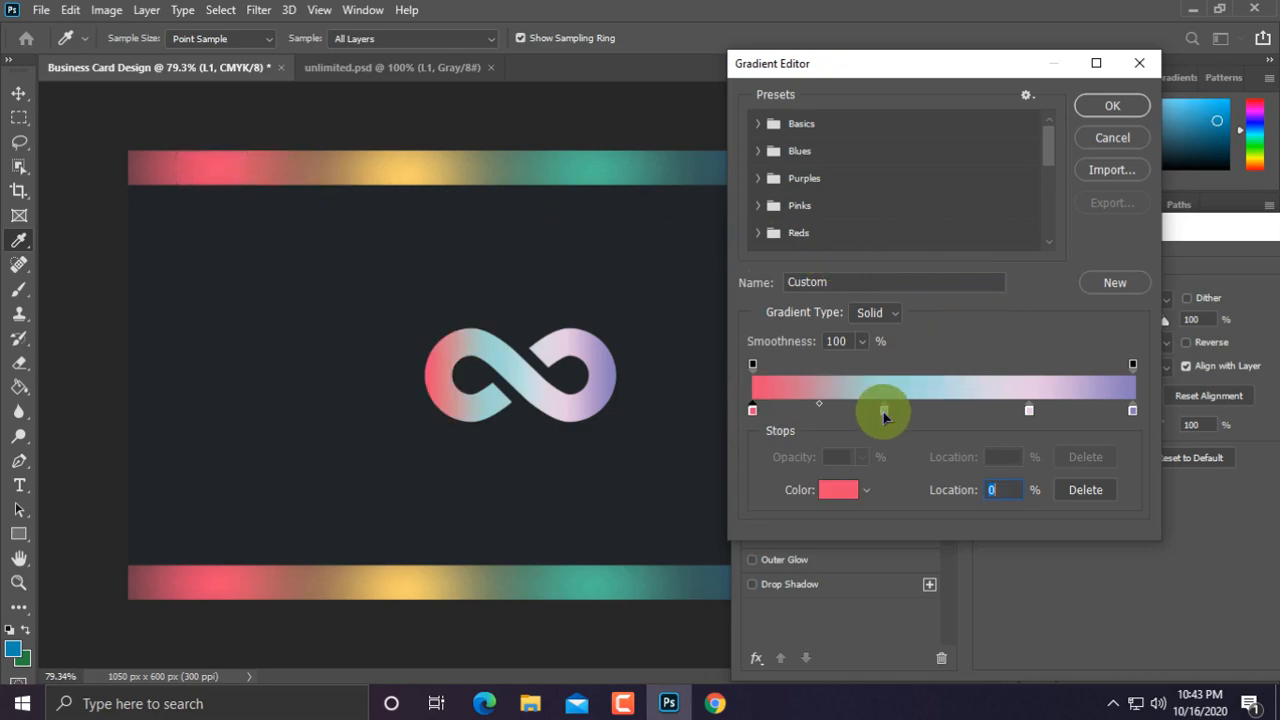
click(884, 410)
click(838, 489)
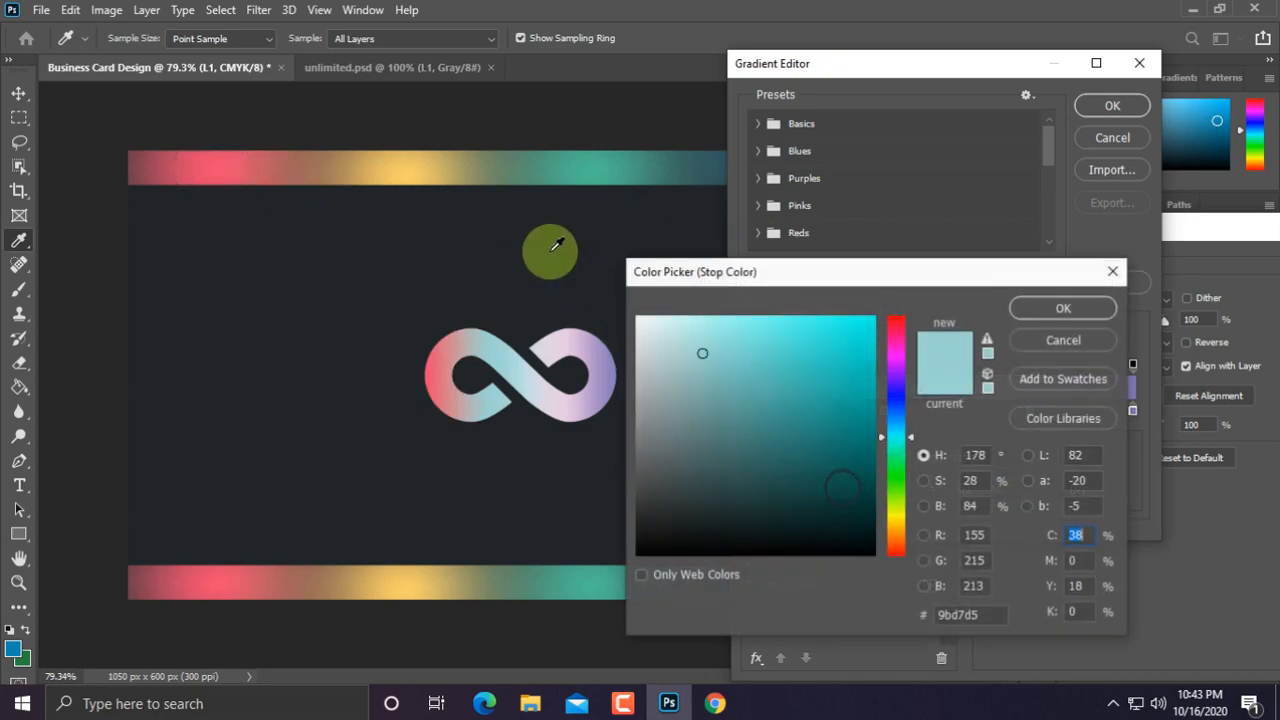
click(418, 166)
click(1082, 308)
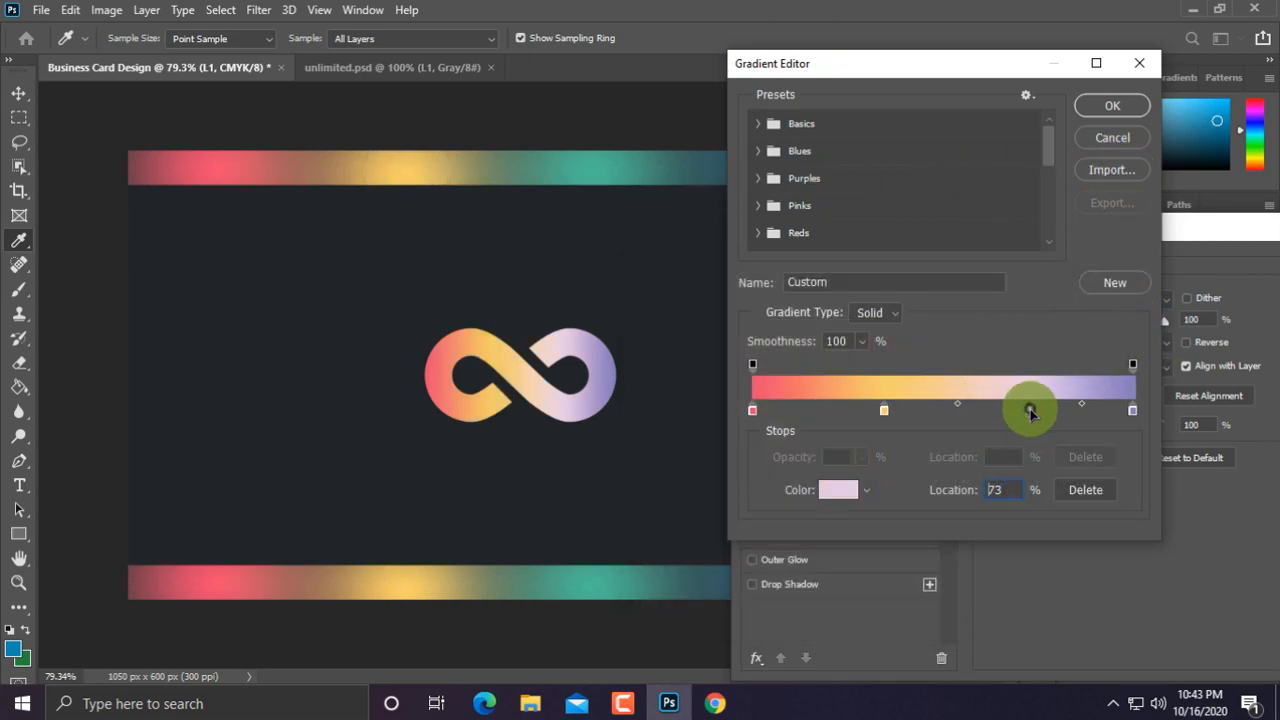
Step: Recolor the gradient's 73% stop with the green sampled from the bottom strip
click(1031, 411)
click(841, 487)
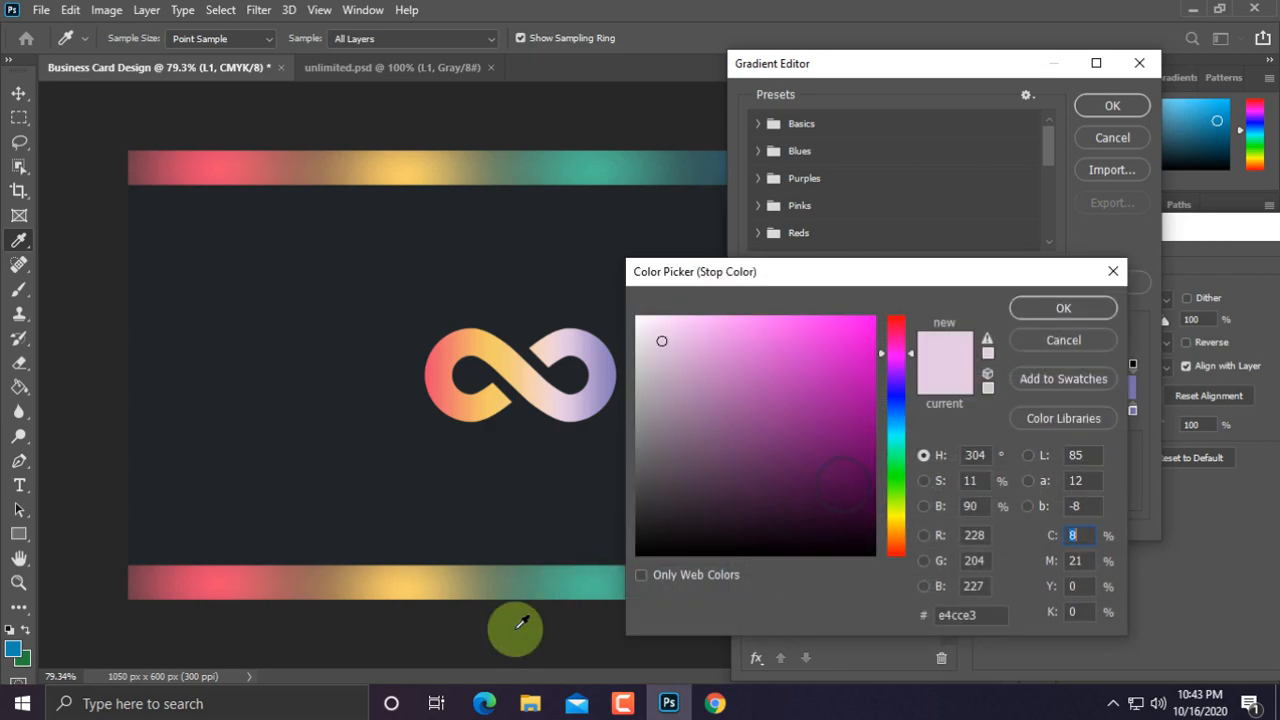
click(606, 585)
click(1068, 316)
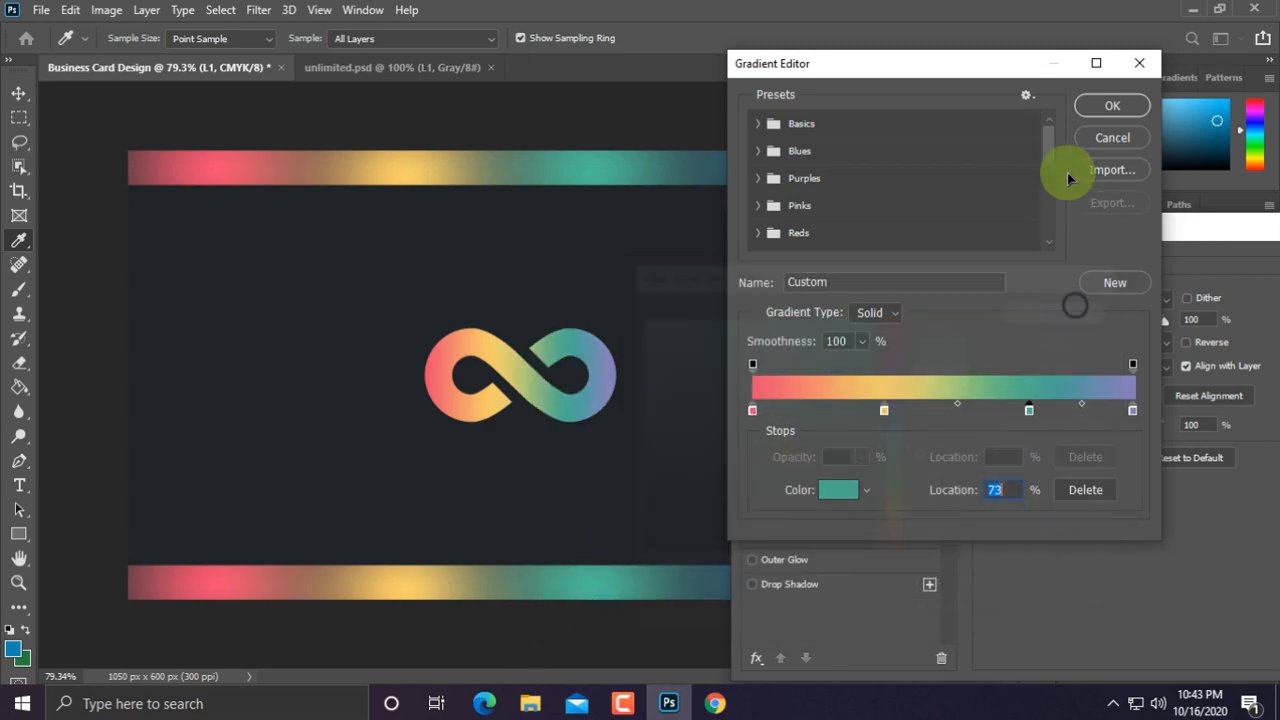
Step: Recolor the gradient's end stop with the top strip's blue (#1888af) and apply the gradient overlay to the logo
drag(1051, 68, 1053, 252)
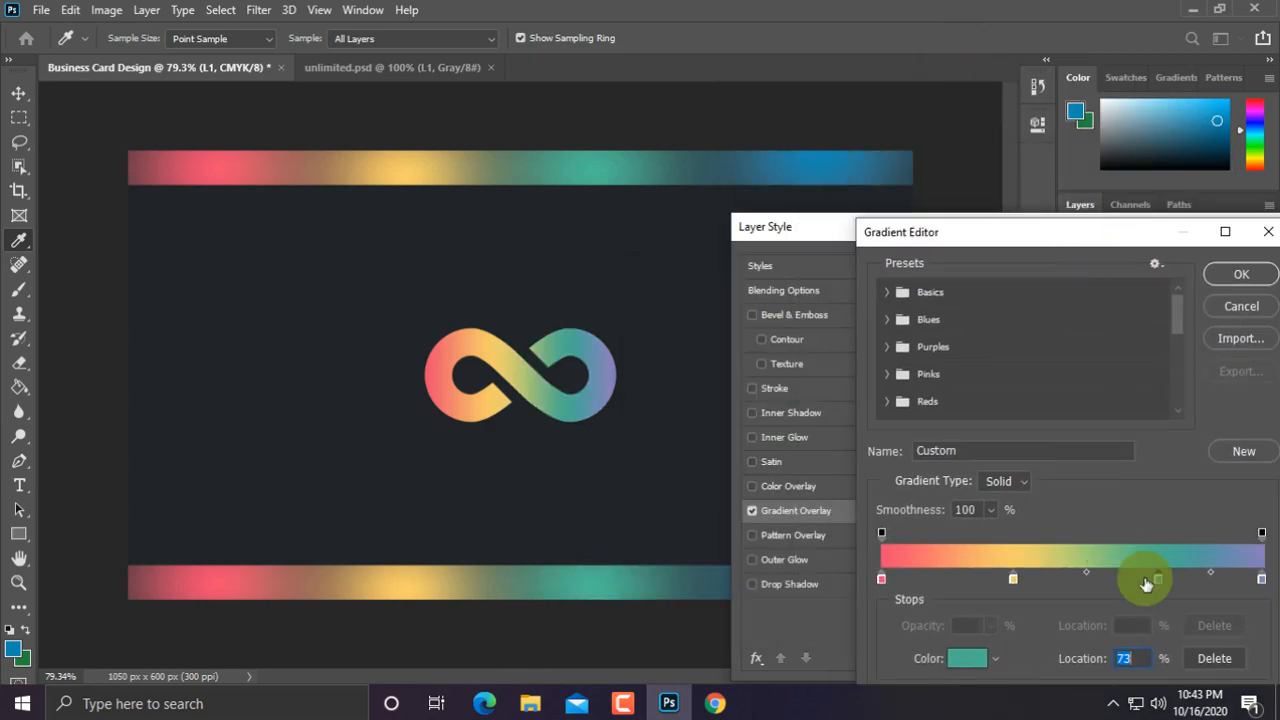
click(968, 658)
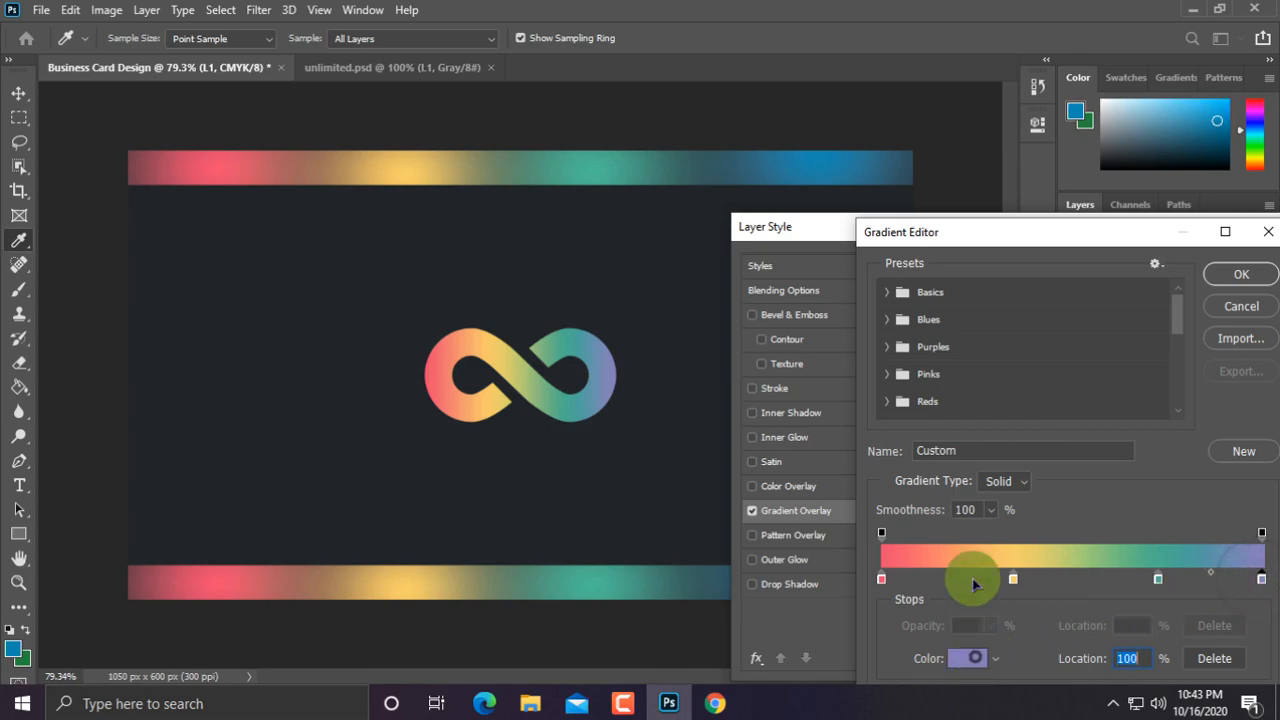
click(825, 163)
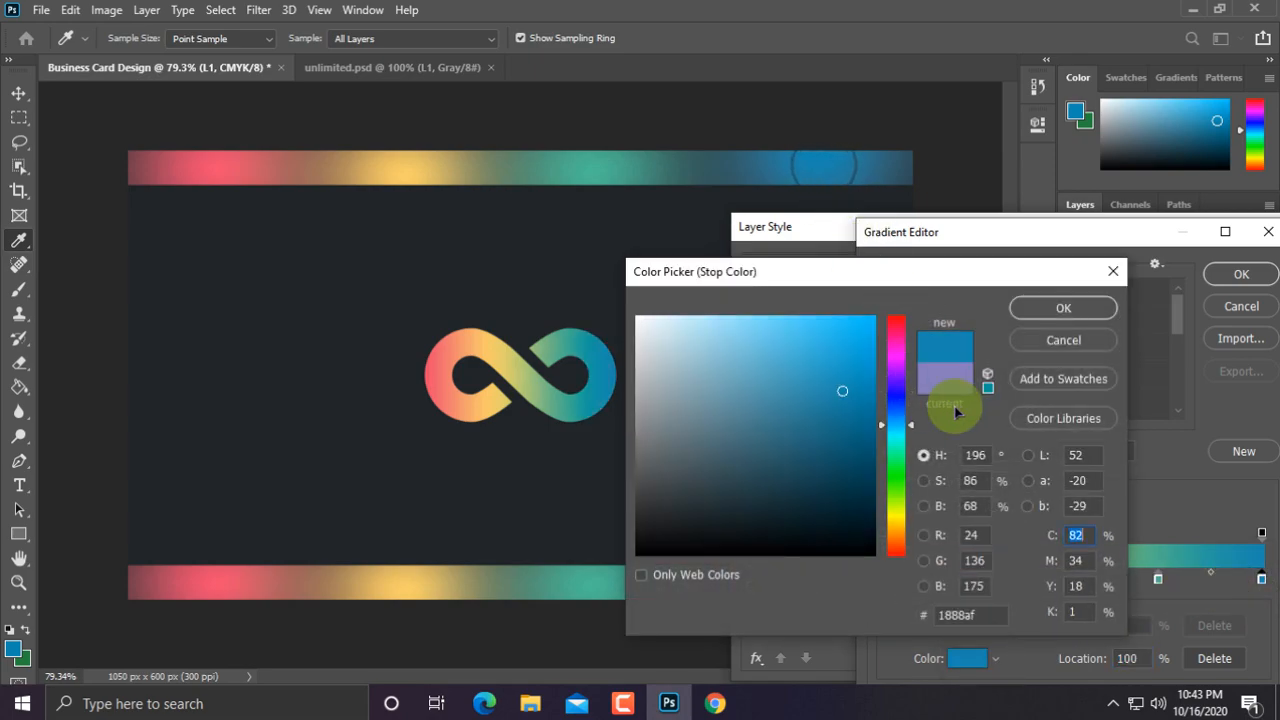
click(1063, 308)
click(1241, 274)
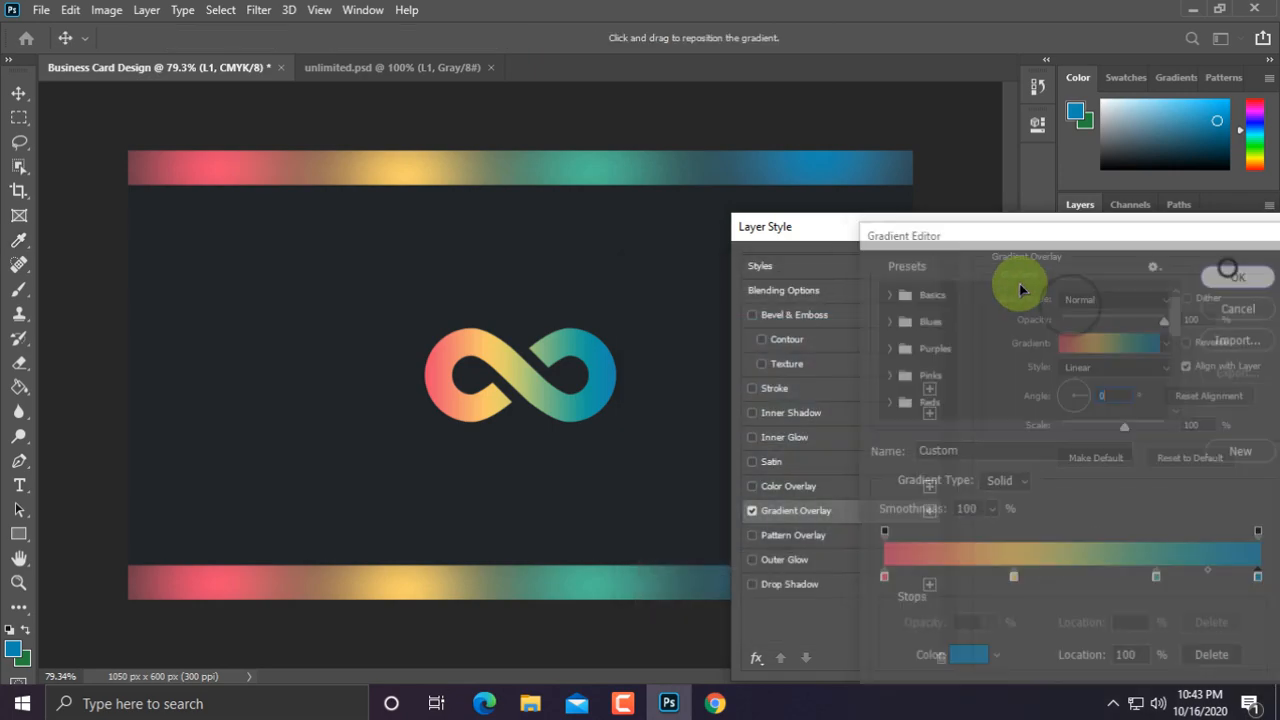
drag(1090, 228, 837, 226)
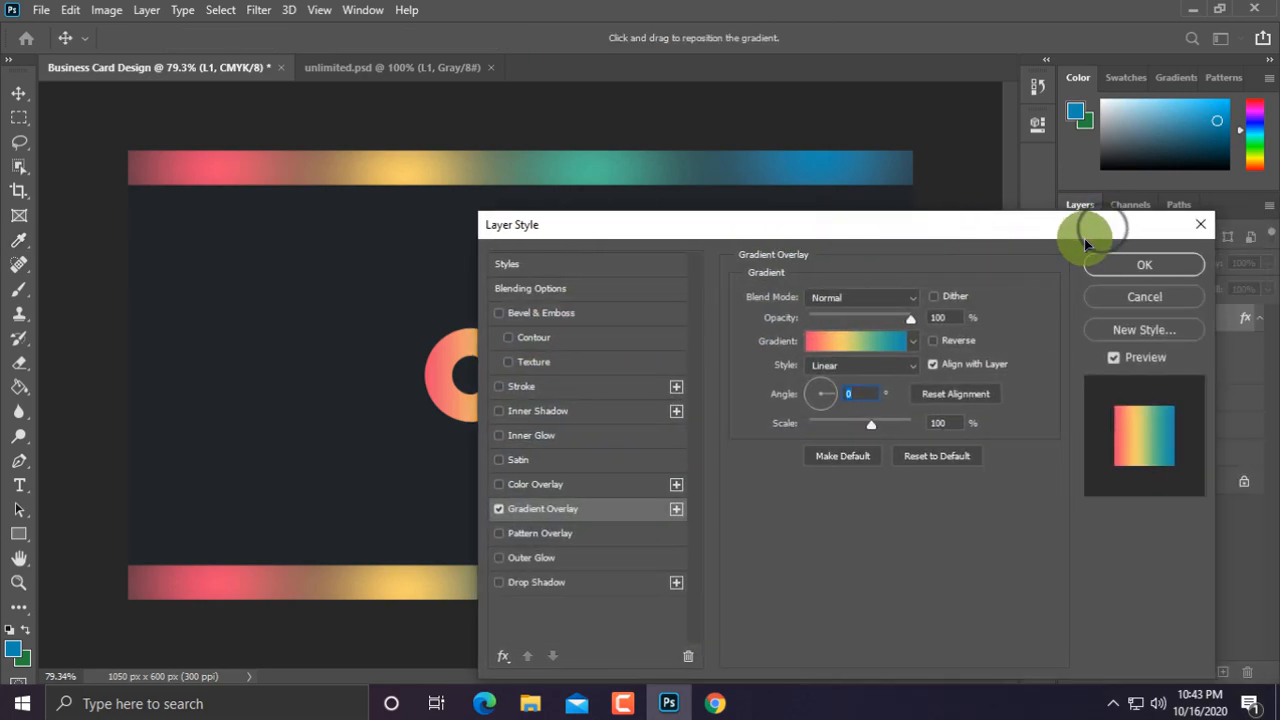
click(1119, 272)
Step: Scale the infinity logo down slightly and move it a little above the card's center
scroll(648, 285, down, 1)
scroll(648, 285, up, 2)
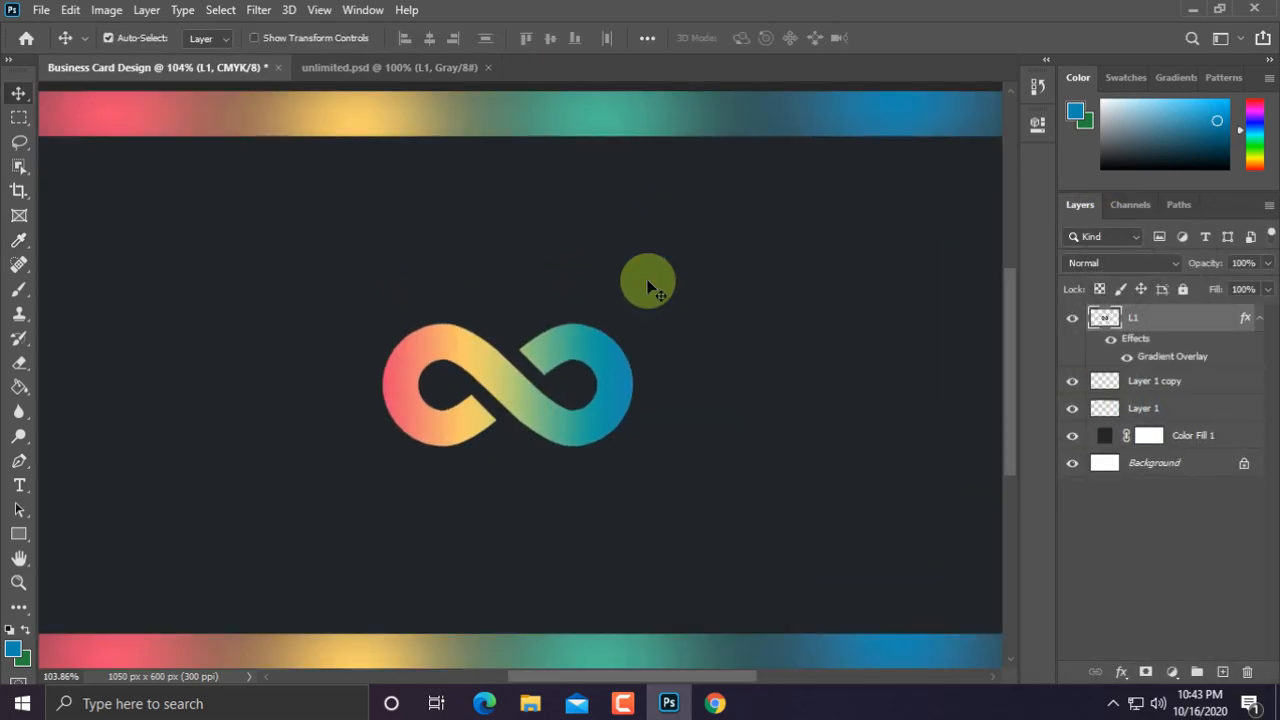
scroll(648, 285, down, 1)
key(ctrl+t)
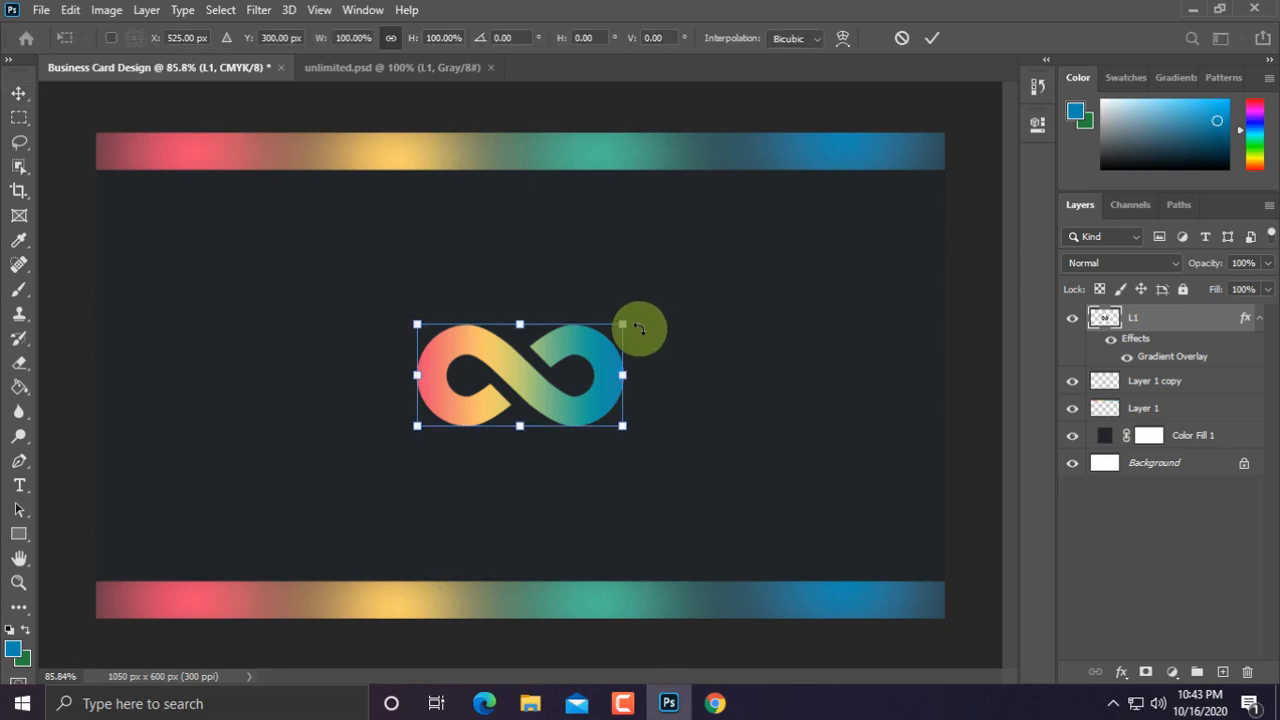
drag(628, 329, 616, 335)
drag(564, 400, 565, 362)
double_click(566, 360)
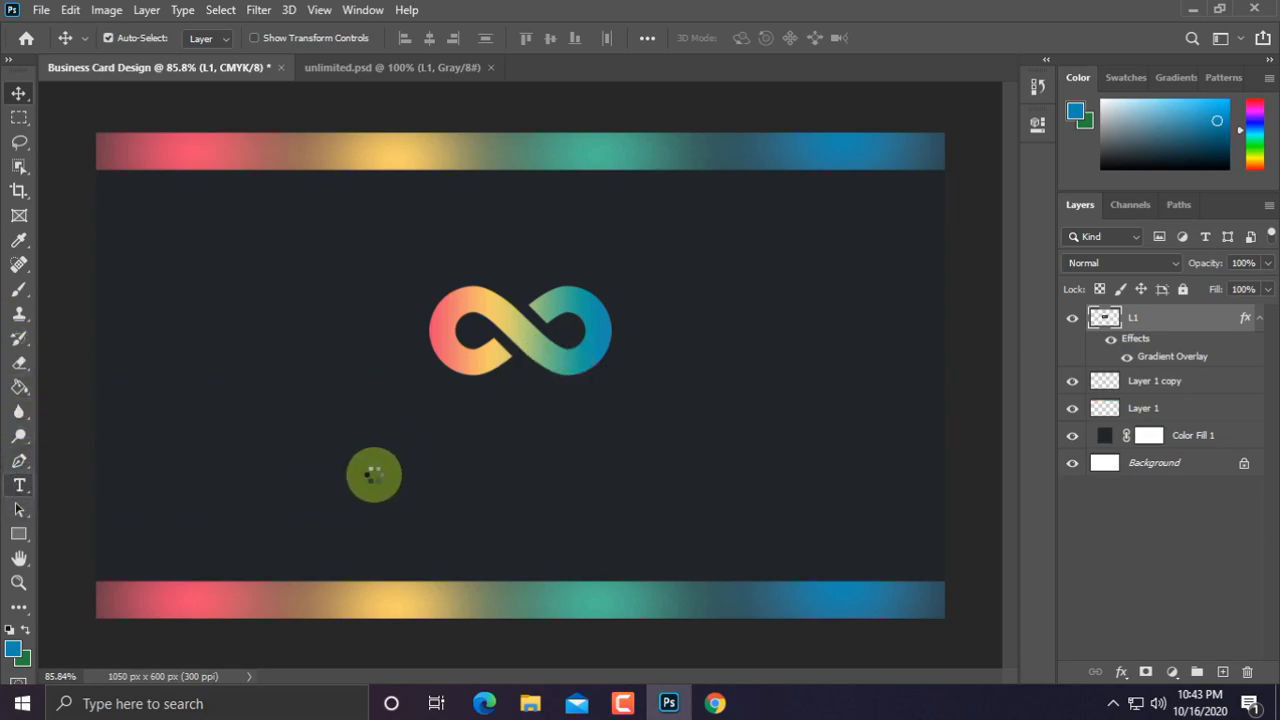
Step: Add the company name CODEPRO as a text line below the infinity logo
click(452, 495)
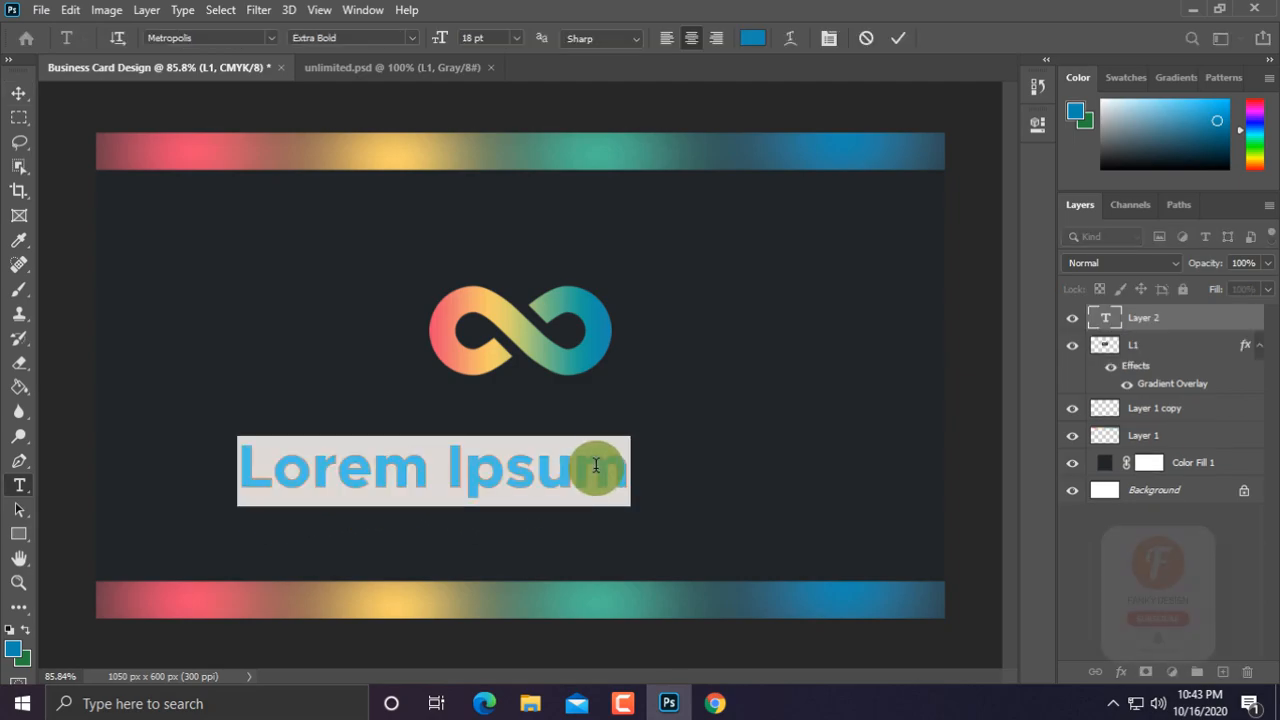
text(COD)
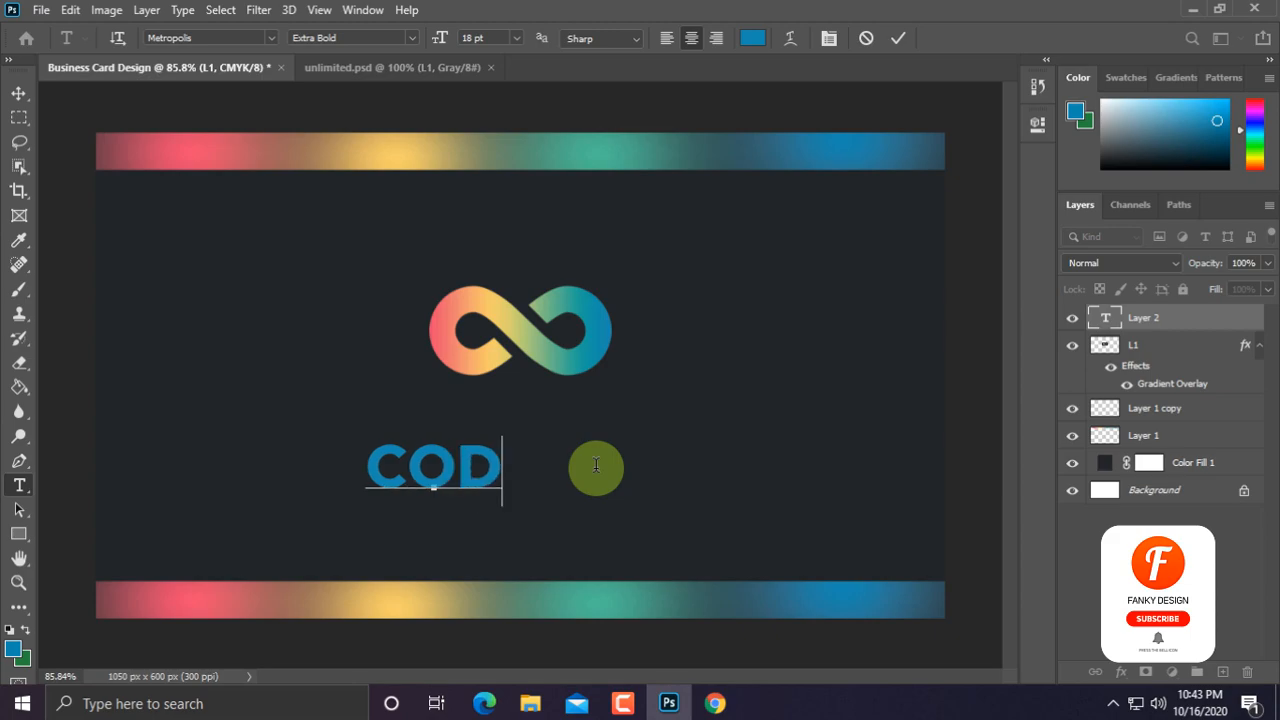
text(E P)
key(BackSpace)
key(BackSpace)
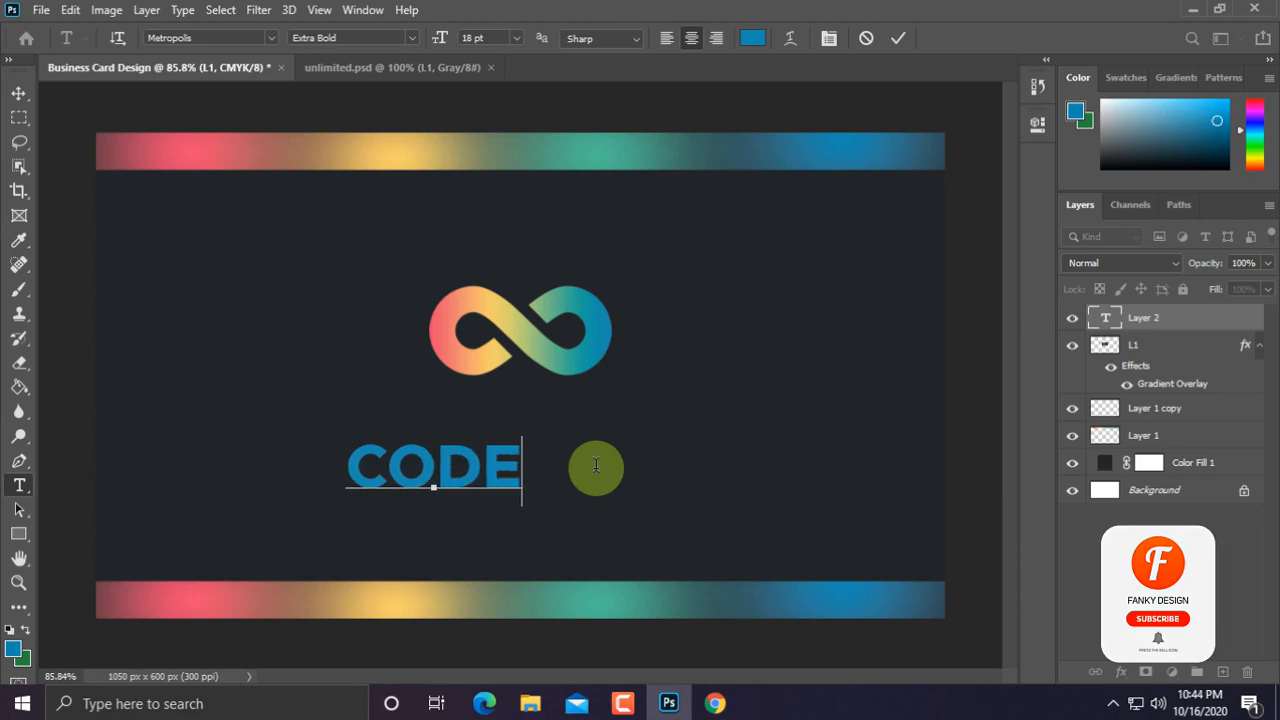
text(PRO)
Step: Change the font of the whole CODEPRO text to Poppins Medium
key(ctrl+a)
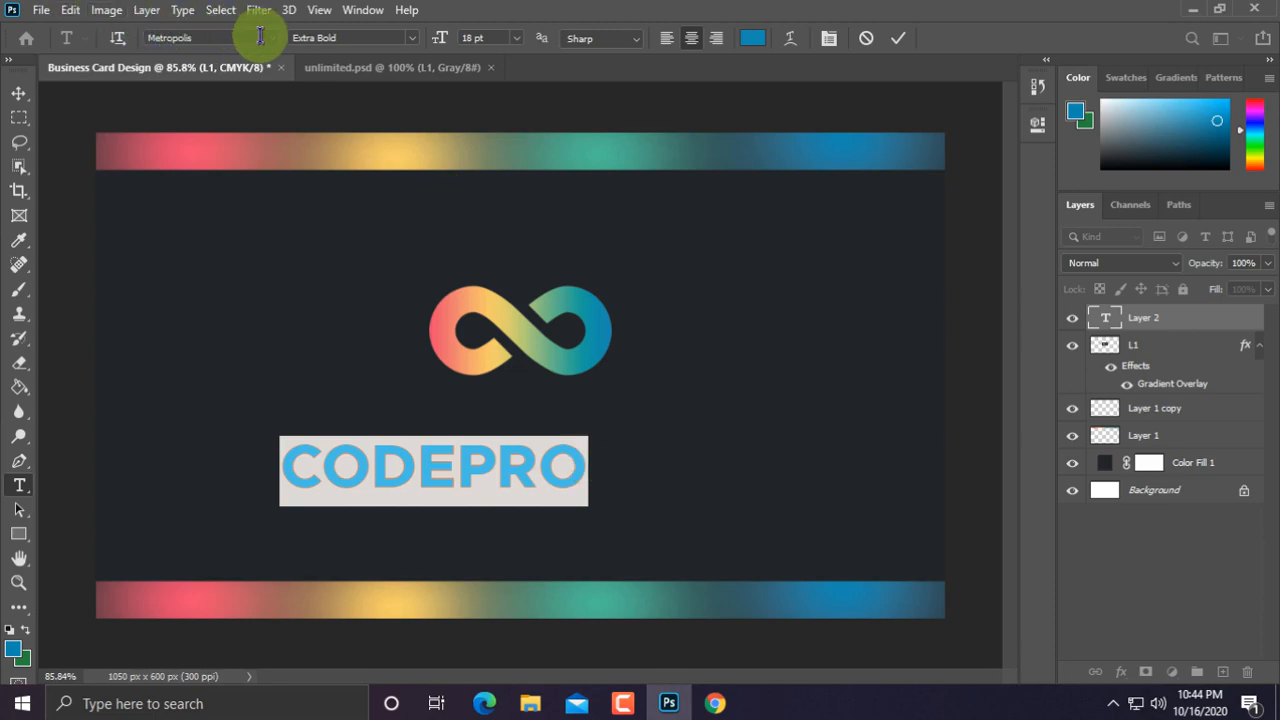
text(POP)
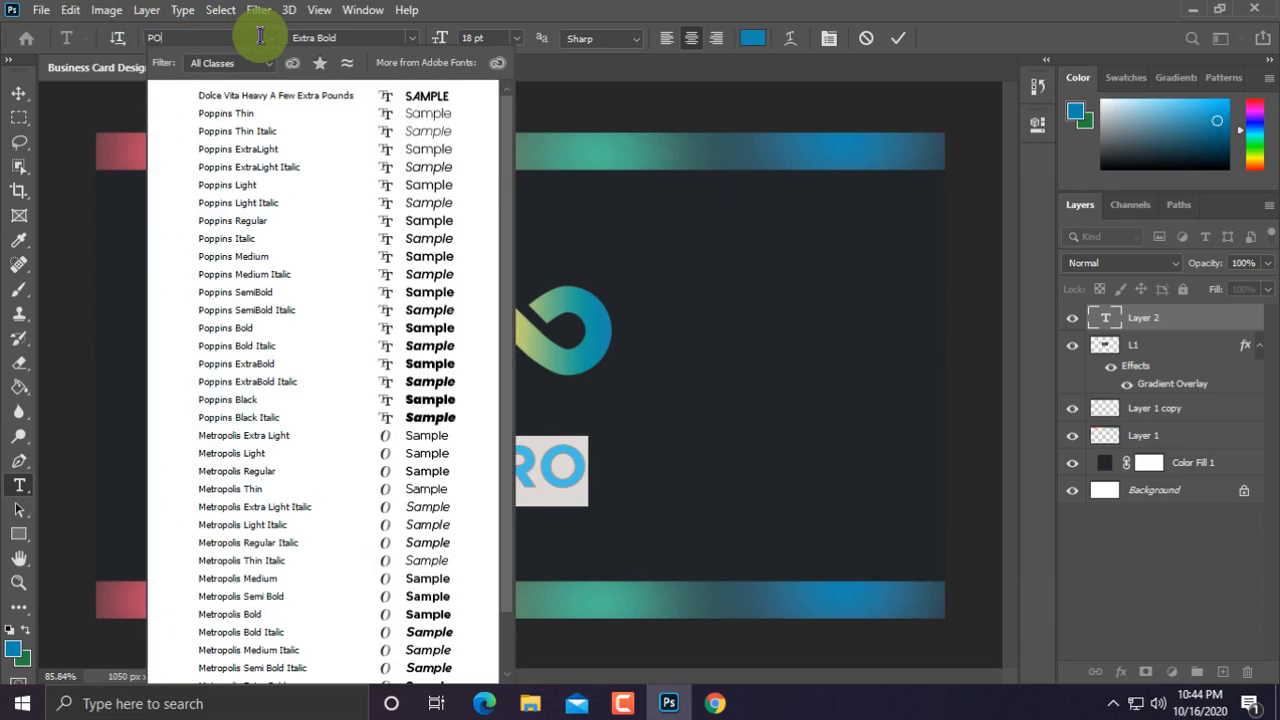
key(Down)
key(Down)
key(Down)
key(Down)
key(Down)
key(Down)
key(Down)
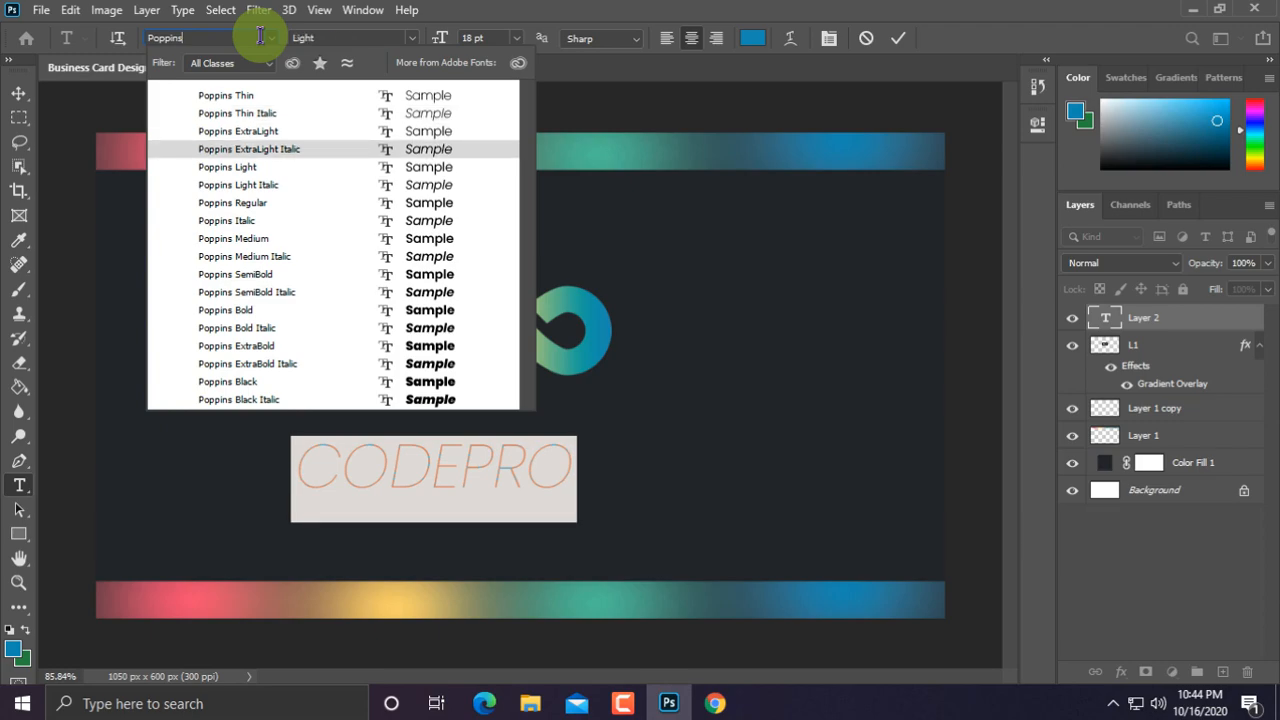
key(Down)
key(Down)
key(Down)
key(Up)
key(Return)
Step: Reapply the Poppins Medium style to the letters CODE
click(409, 479)
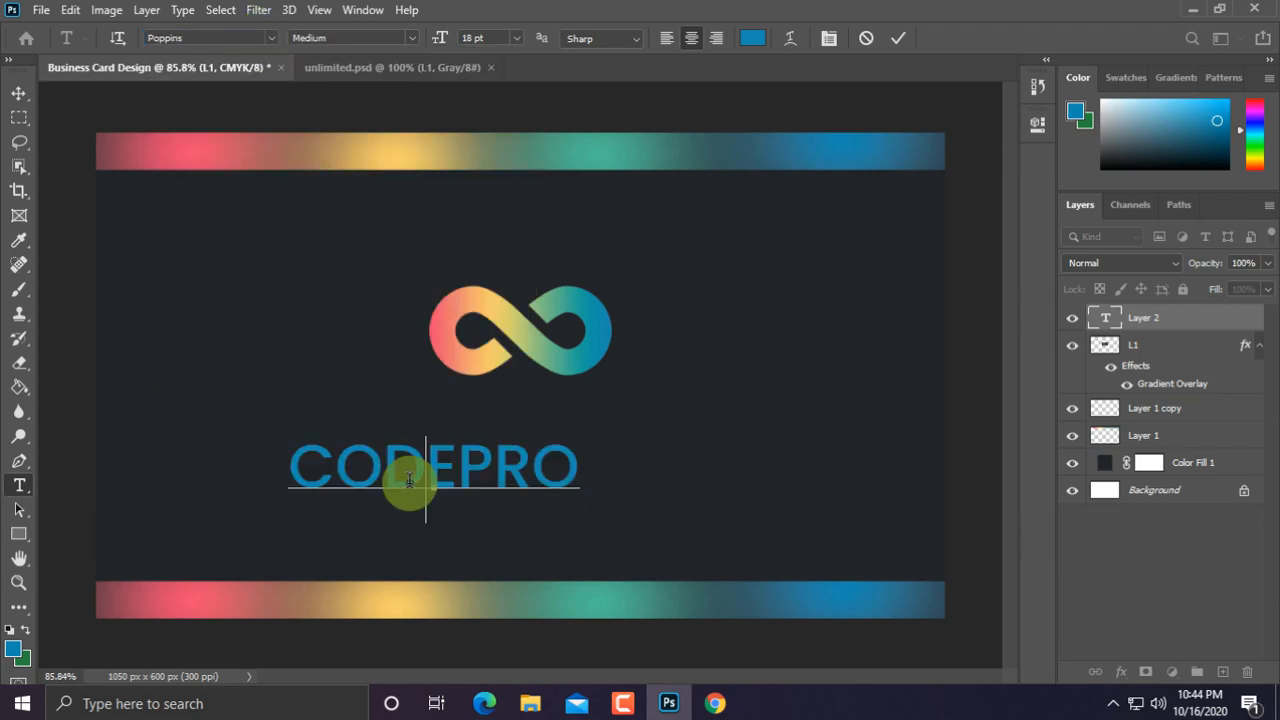
drag(458, 468, 258, 461)
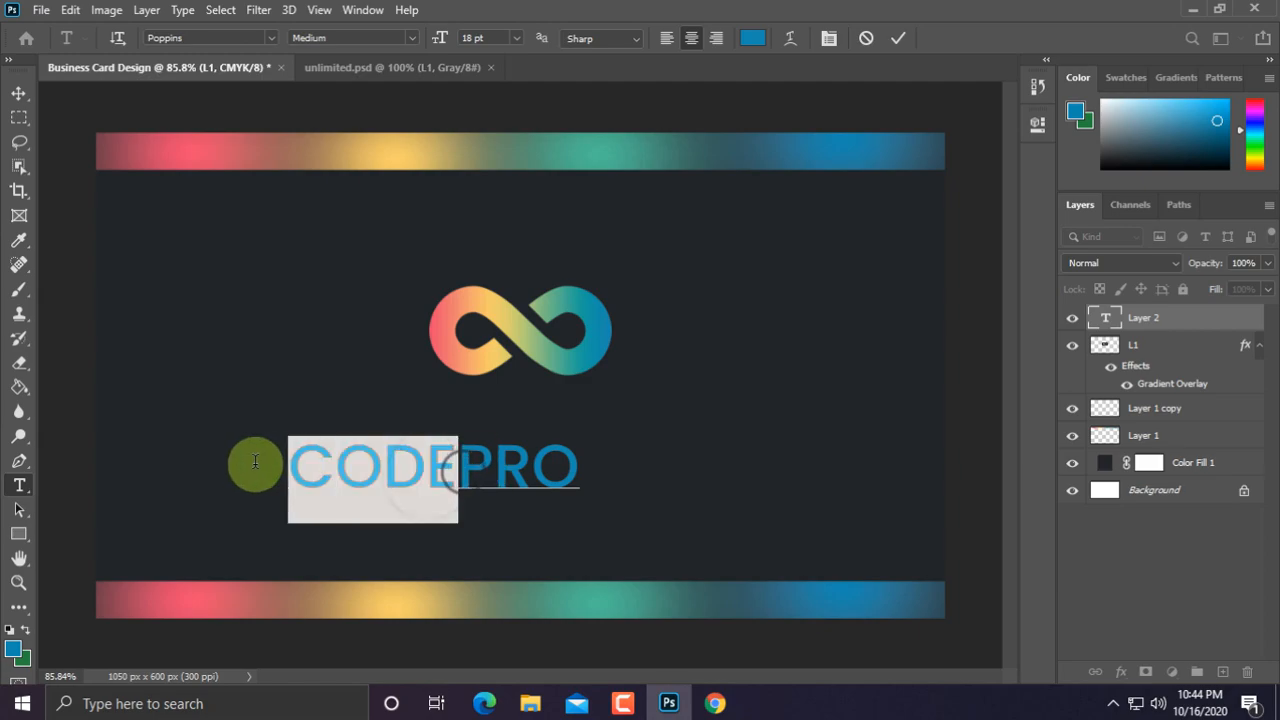
click(405, 38)
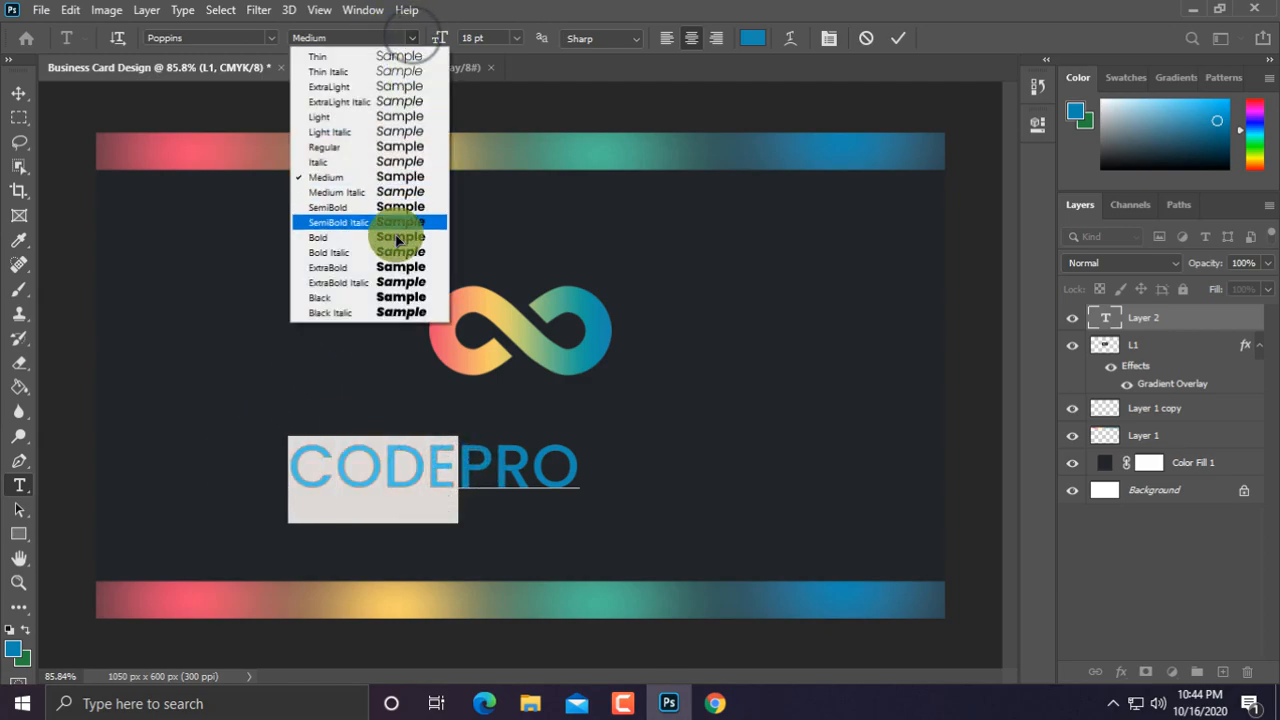
click(363, 179)
double_click(496, 464)
click(482, 463)
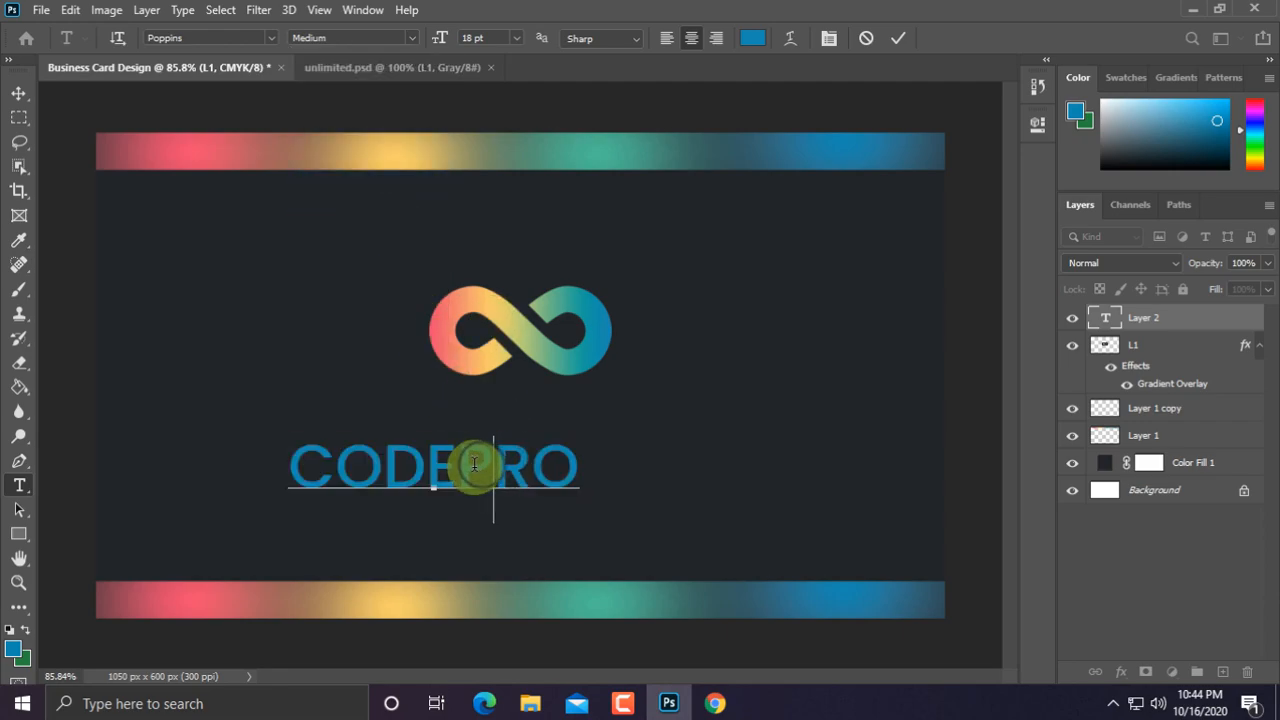
Step: Change the font of the whole CODEPRO text to Metropolis
double_click(474, 465)
click(220, 37)
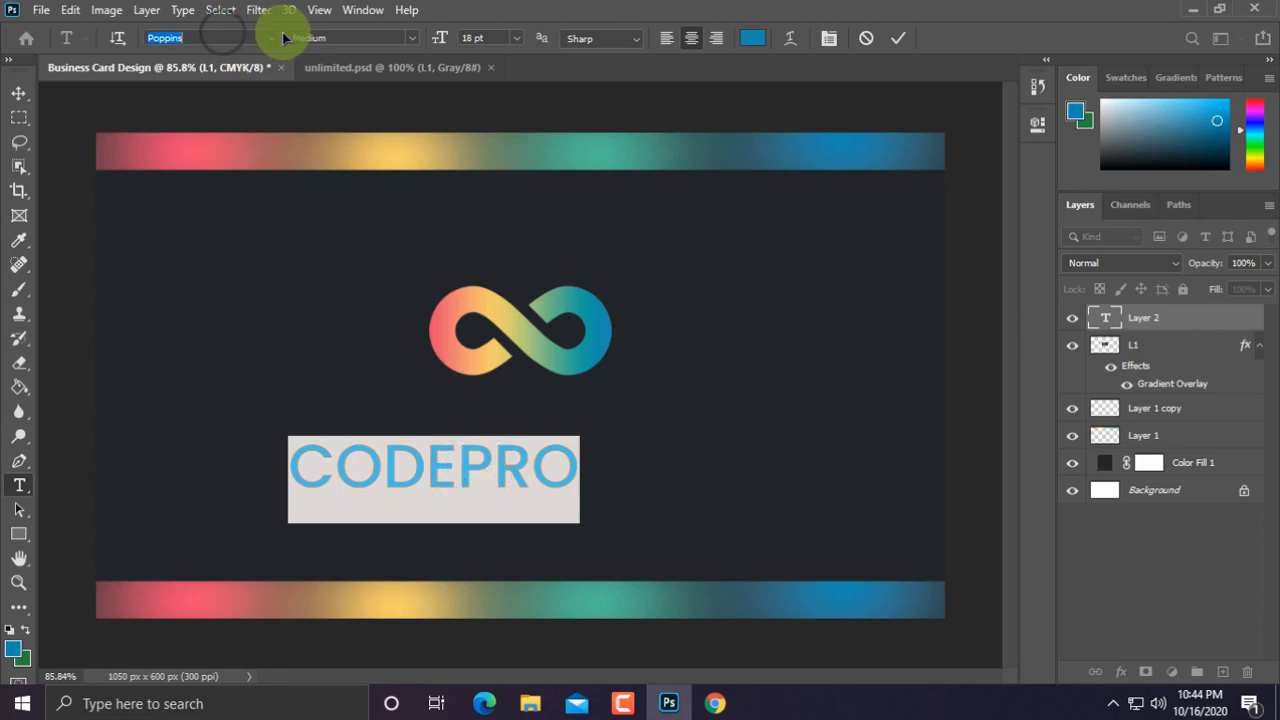
click(268, 38)
drag(528, 264, 522, 121)
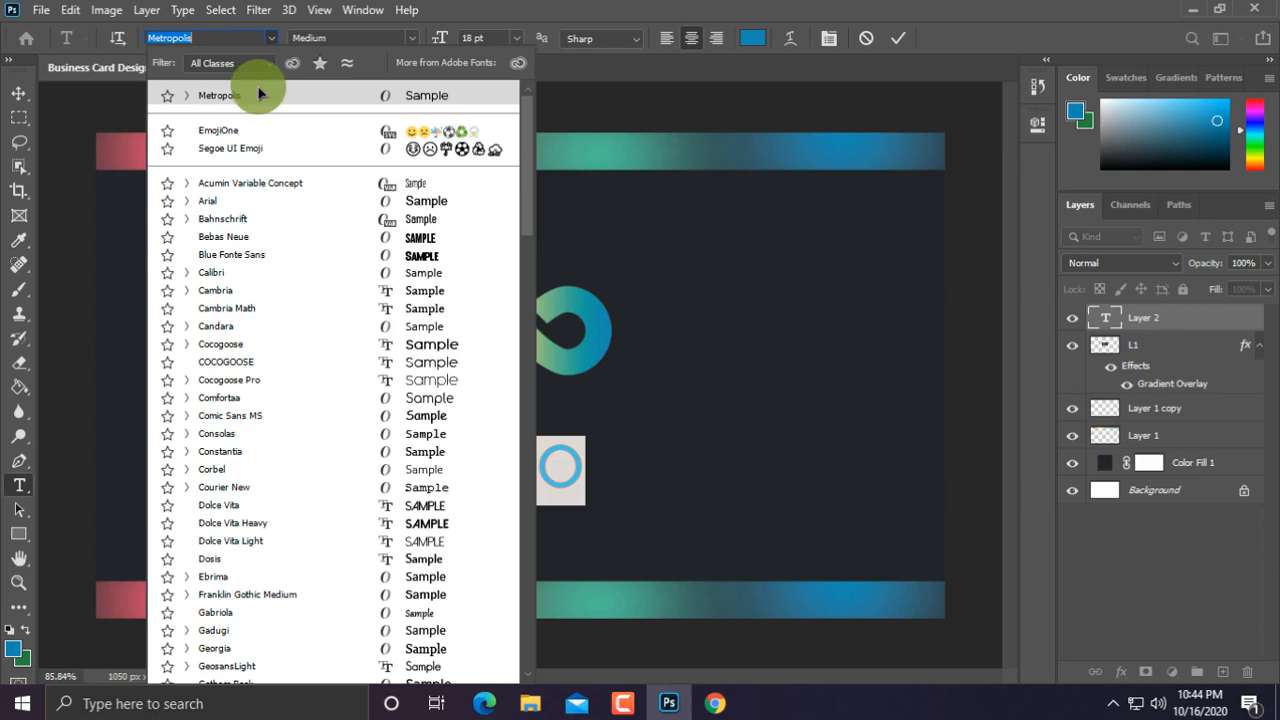
click(258, 92)
Step: Set the letters CODE to the Bold style and the letters PRO to Extra Bold
drag(455, 466, 422, 20)
click(413, 38)
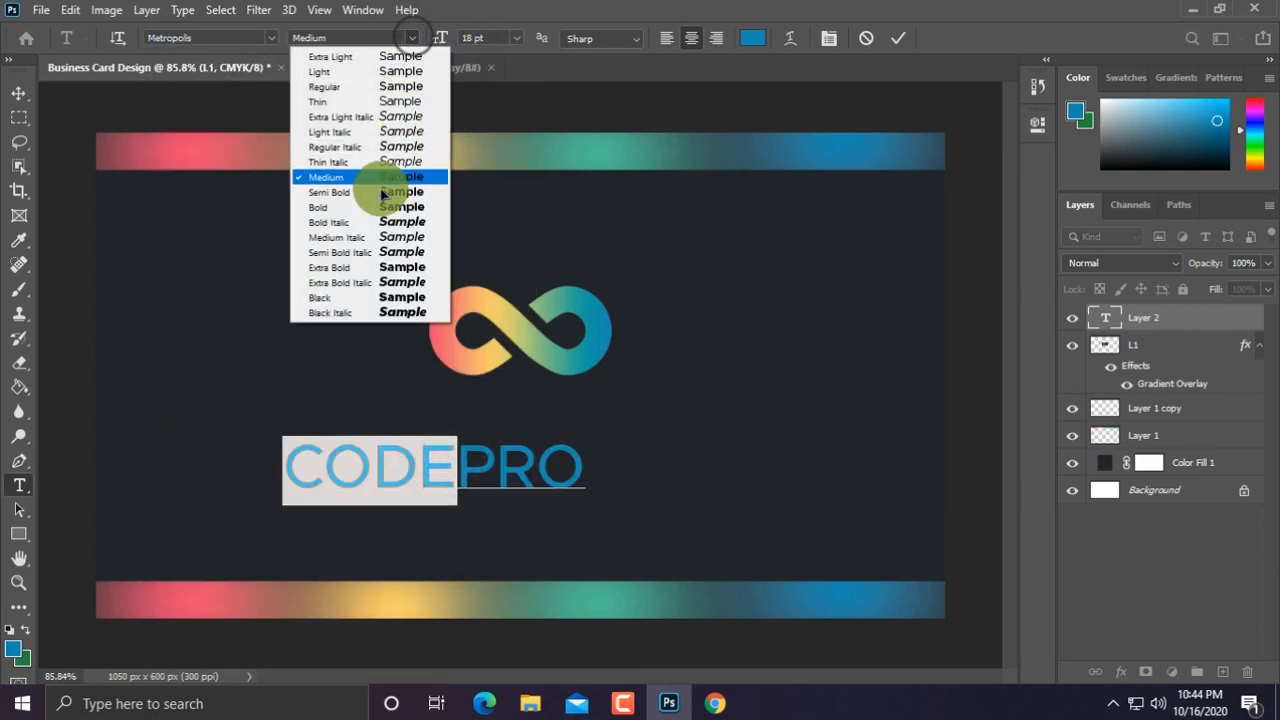
click(343, 206)
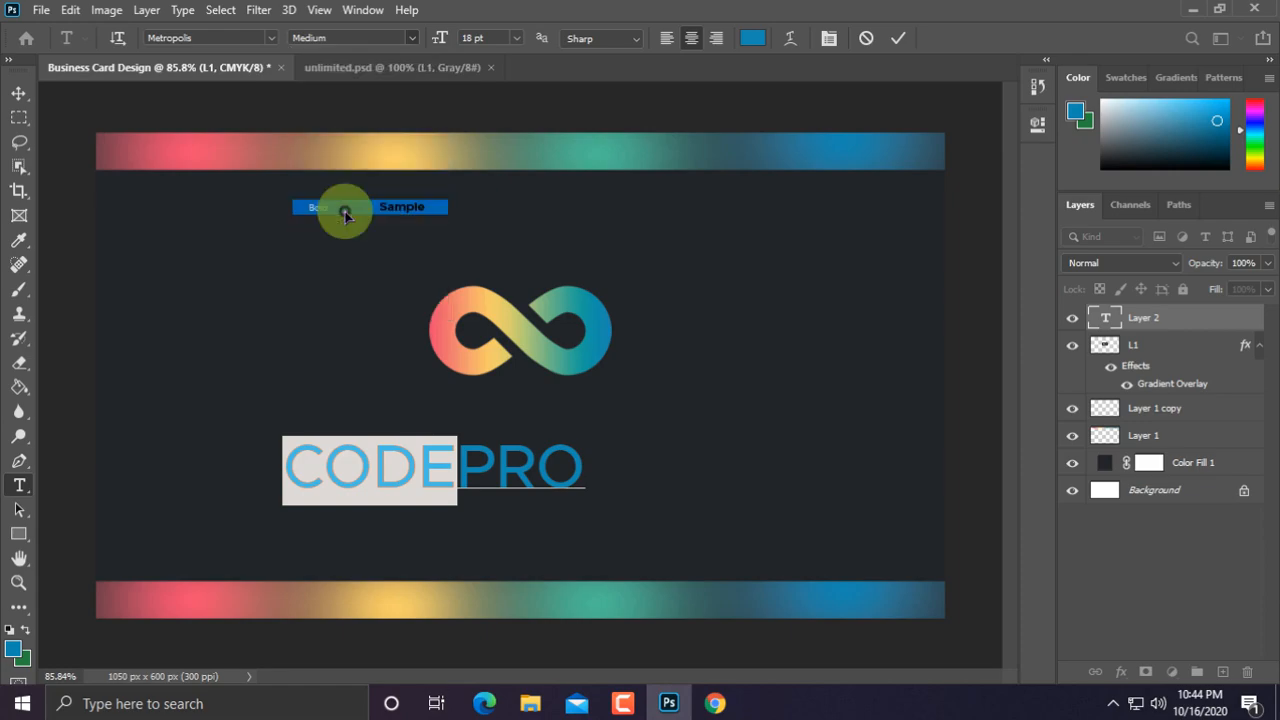
drag(458, 468, 655, 470)
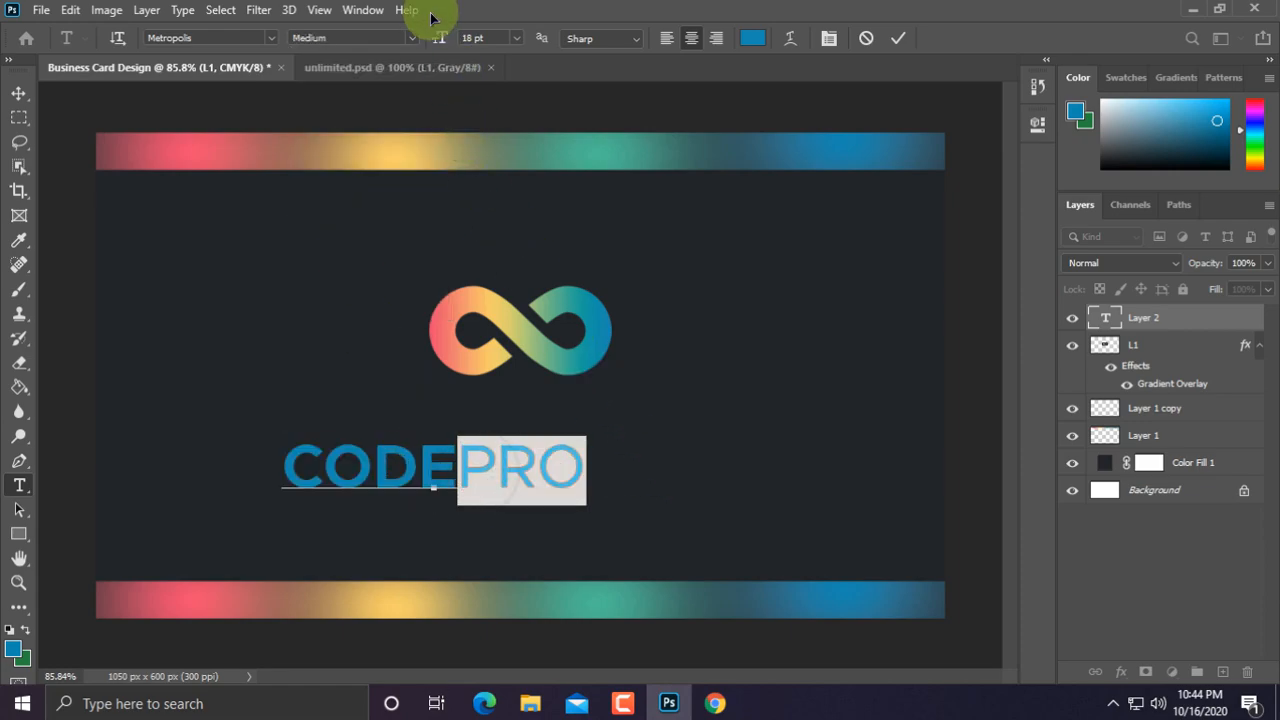
click(412, 38)
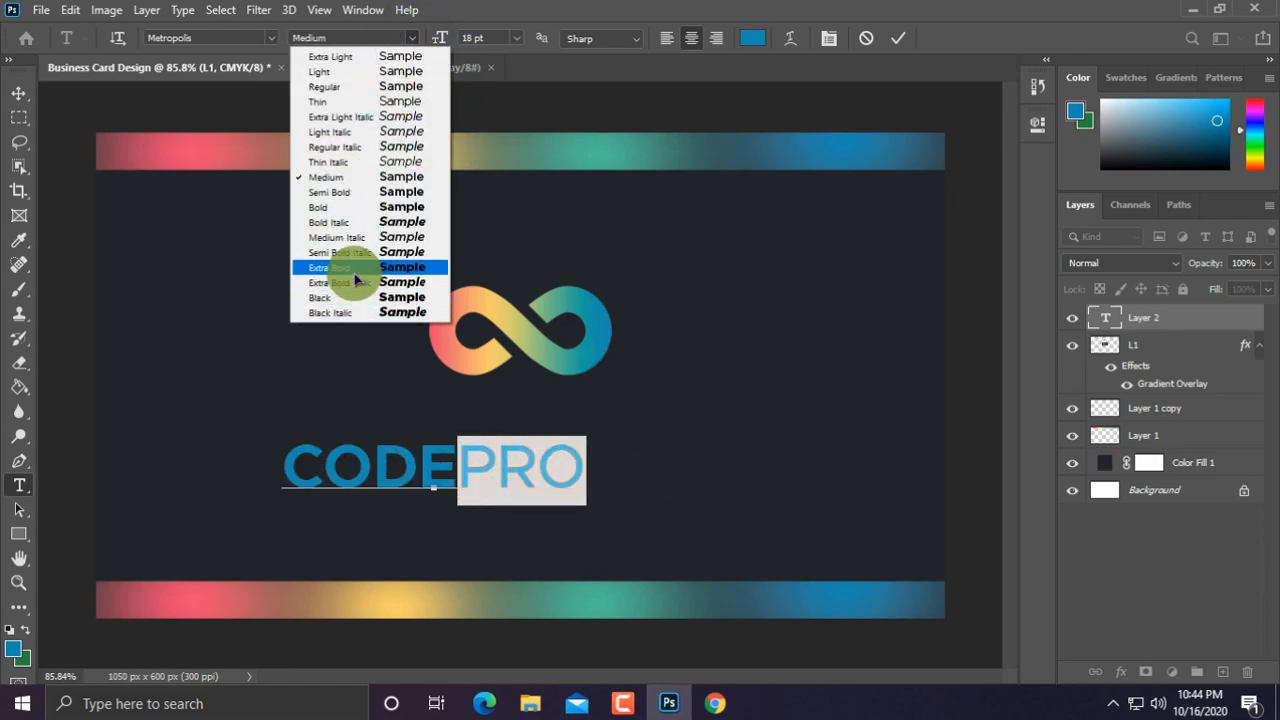
click(355, 268)
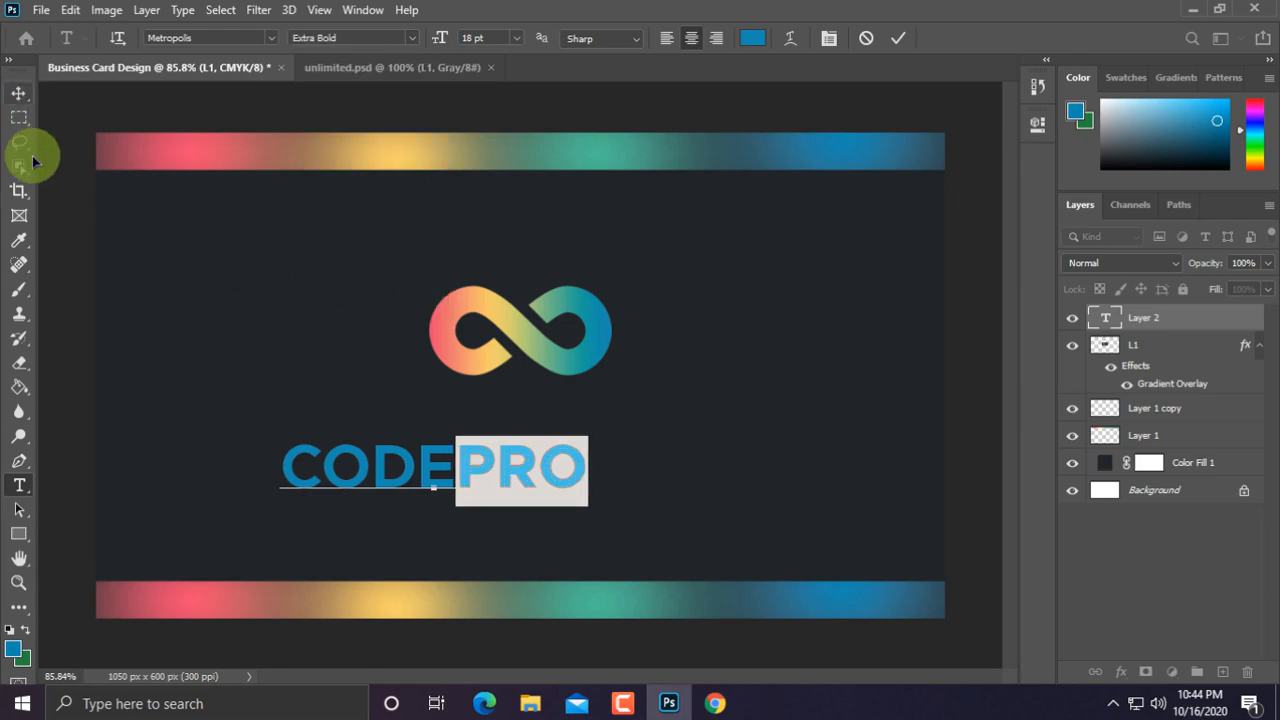
Step: Color the whole CODEPRO text white (#ffffff) and commit the text
click(753, 38)
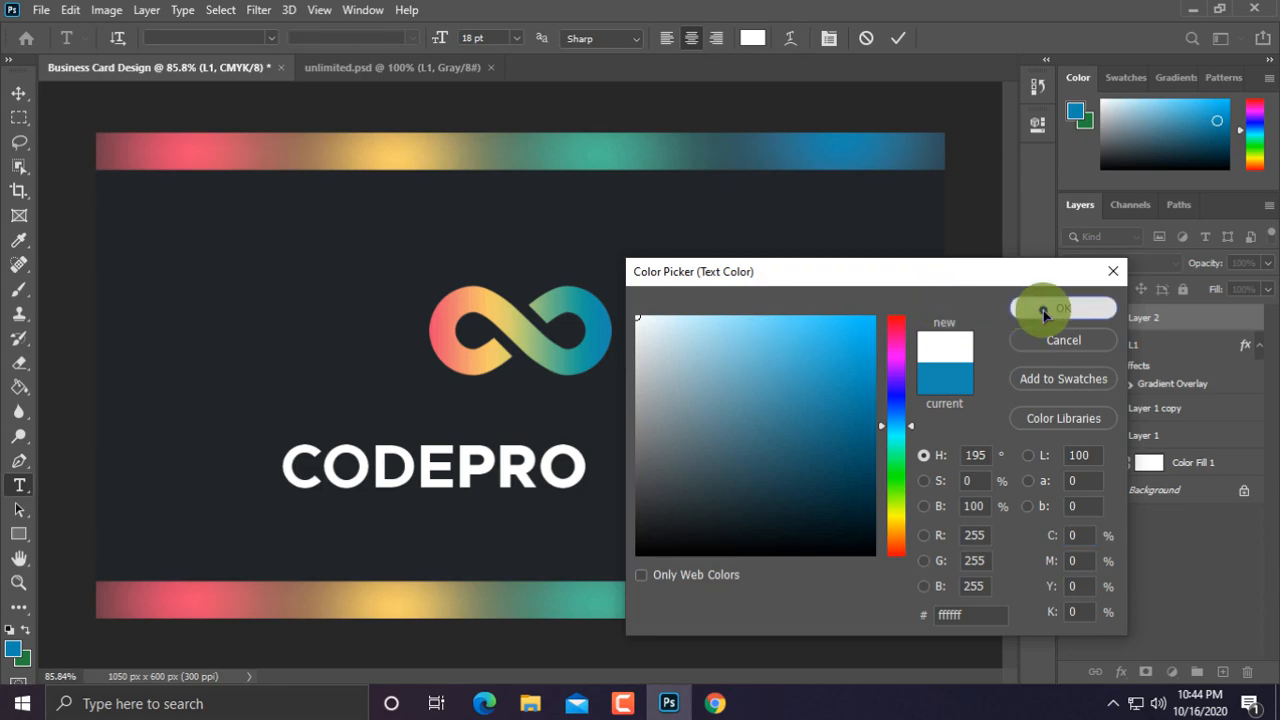
click(1045, 309)
click(16, 92)
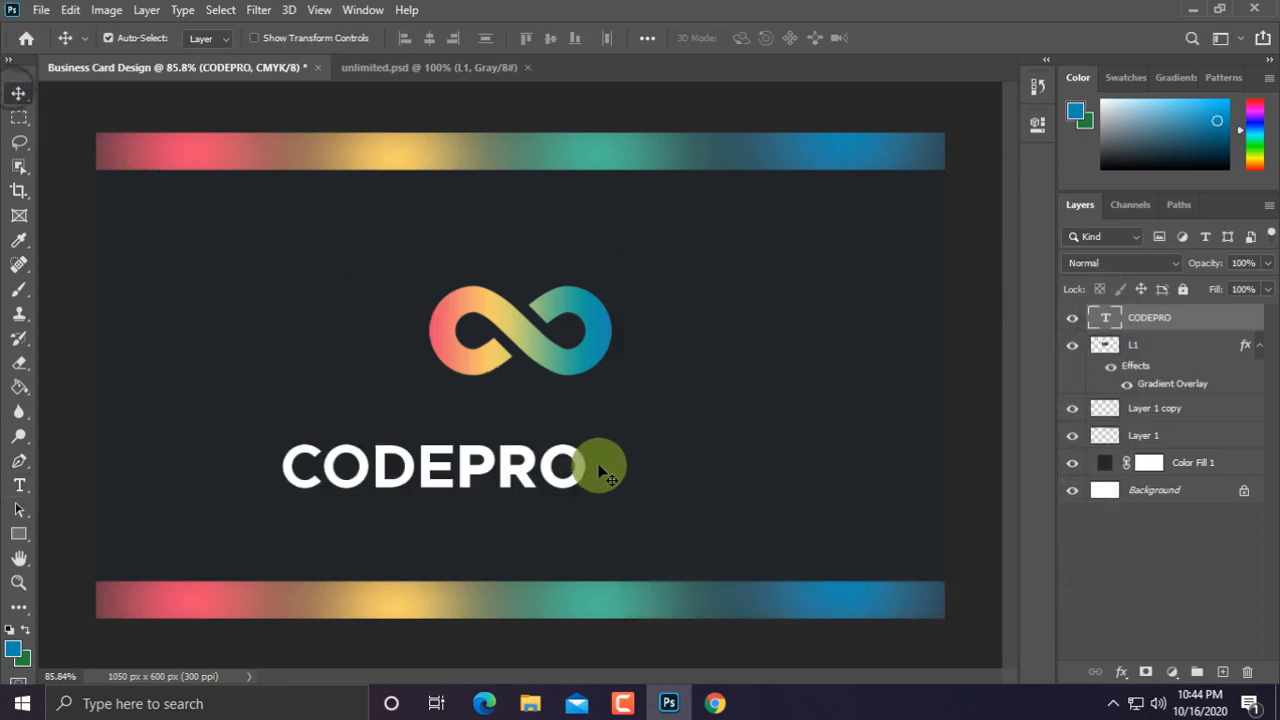
Step: Scale the CODEPRO text down to slightly wider than the infinity logo and place it directly beneath the logo
drag(587, 435, 569, 441)
drag(474, 470, 580, 428)
drag(660, 389, 631, 404)
drag(568, 432, 572, 421)
key(Return)
Step: Group the CODEPRO text and the infinity logo layer, and name the group Logo
shift+click(1178, 344)
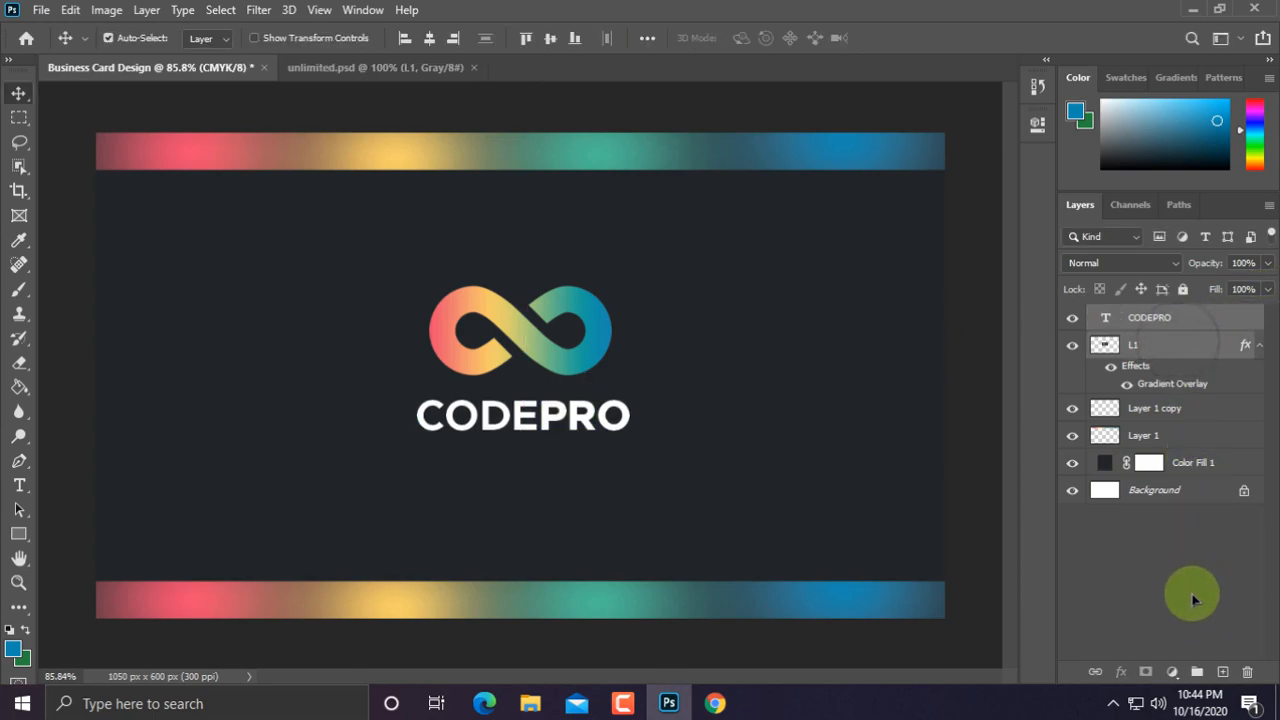
click(1197, 671)
double_click(1139, 315)
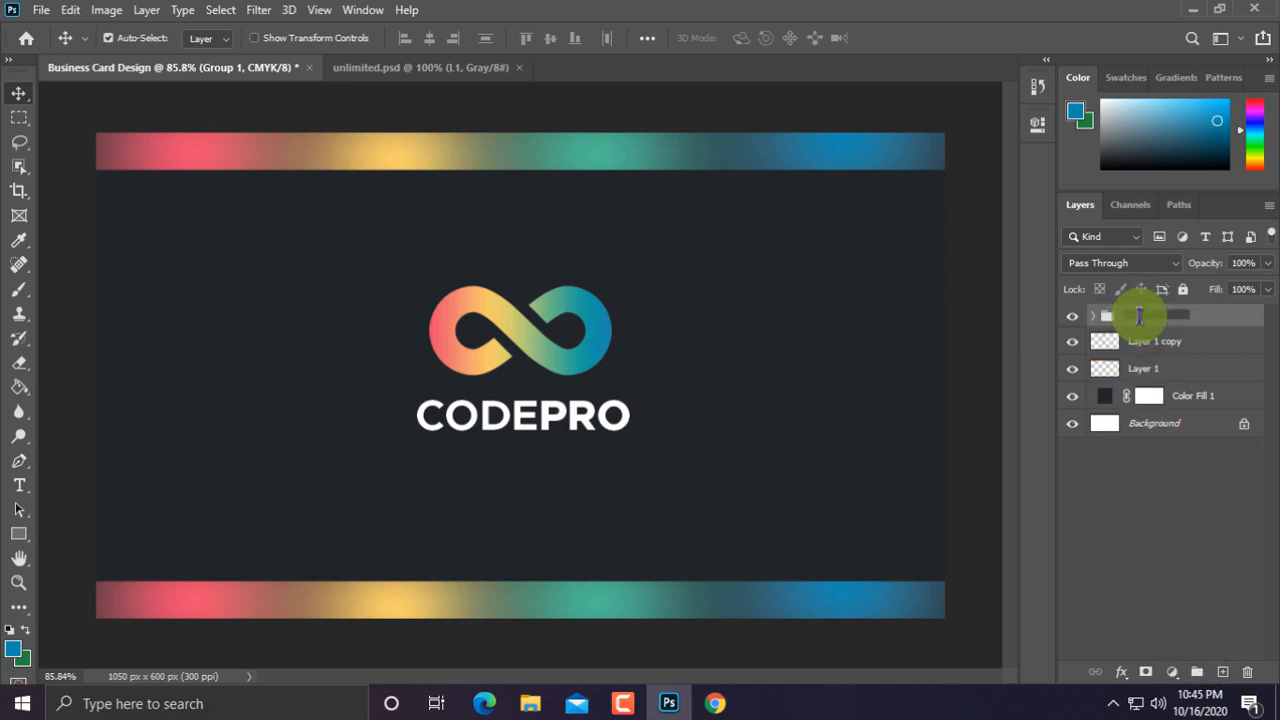
Step: Center the Logo group horizontally and vertically on the card, then clear the selection
key(ctrl+a)
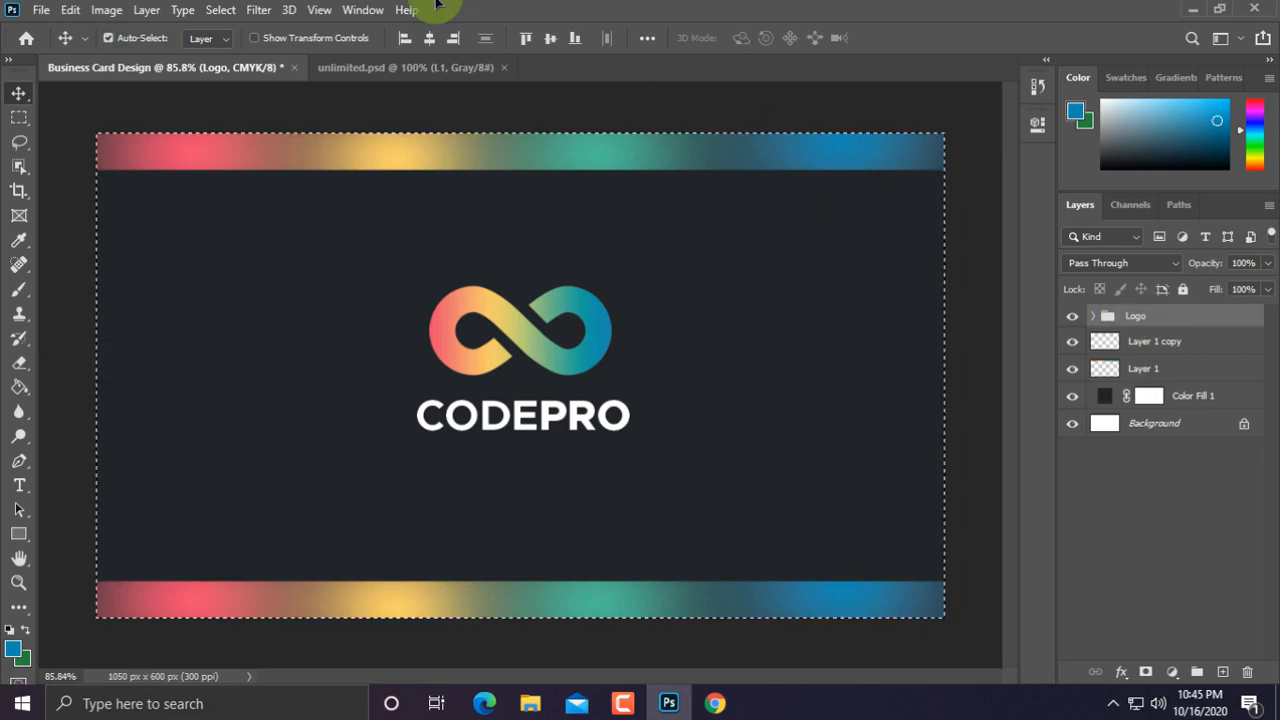
click(429, 38)
click(549, 38)
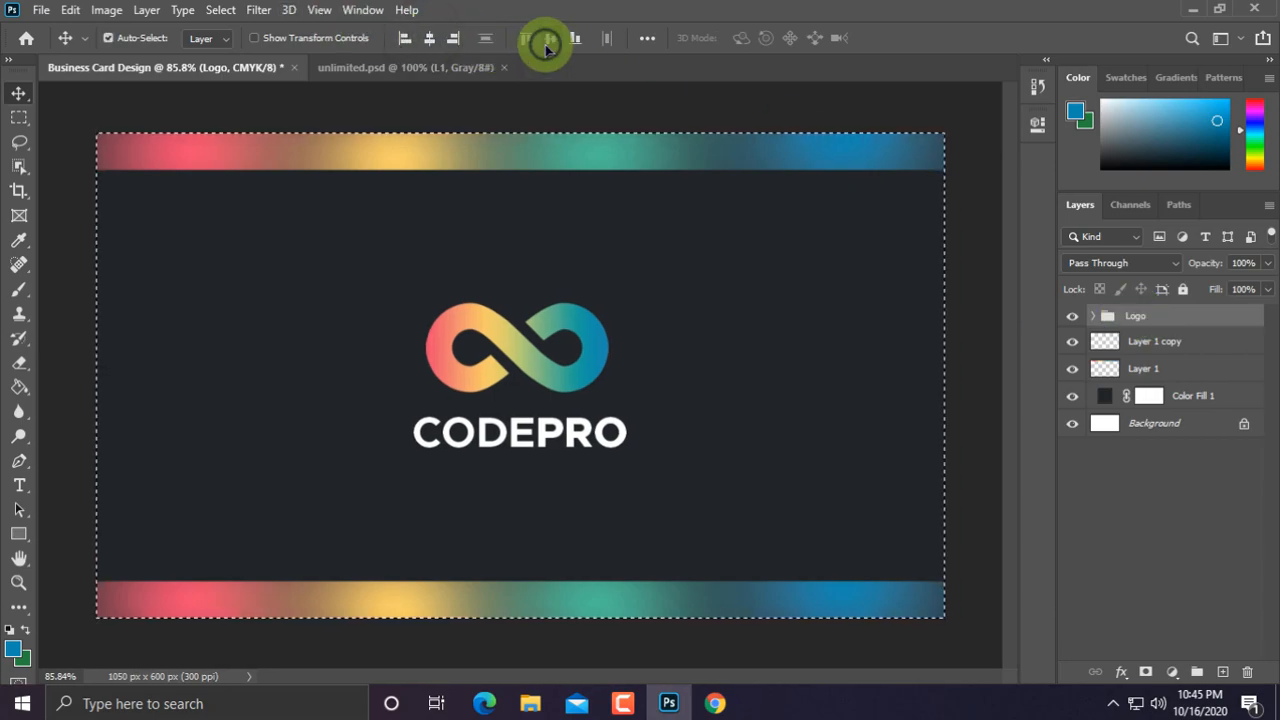
scroll(660, 300, down, 3)
scroll(660, 300, up, 3)
key(ctrl+d)
Step: Group the Logo group, both gradient strips and the dark color fill as Front Side
shift+click(1187, 392)
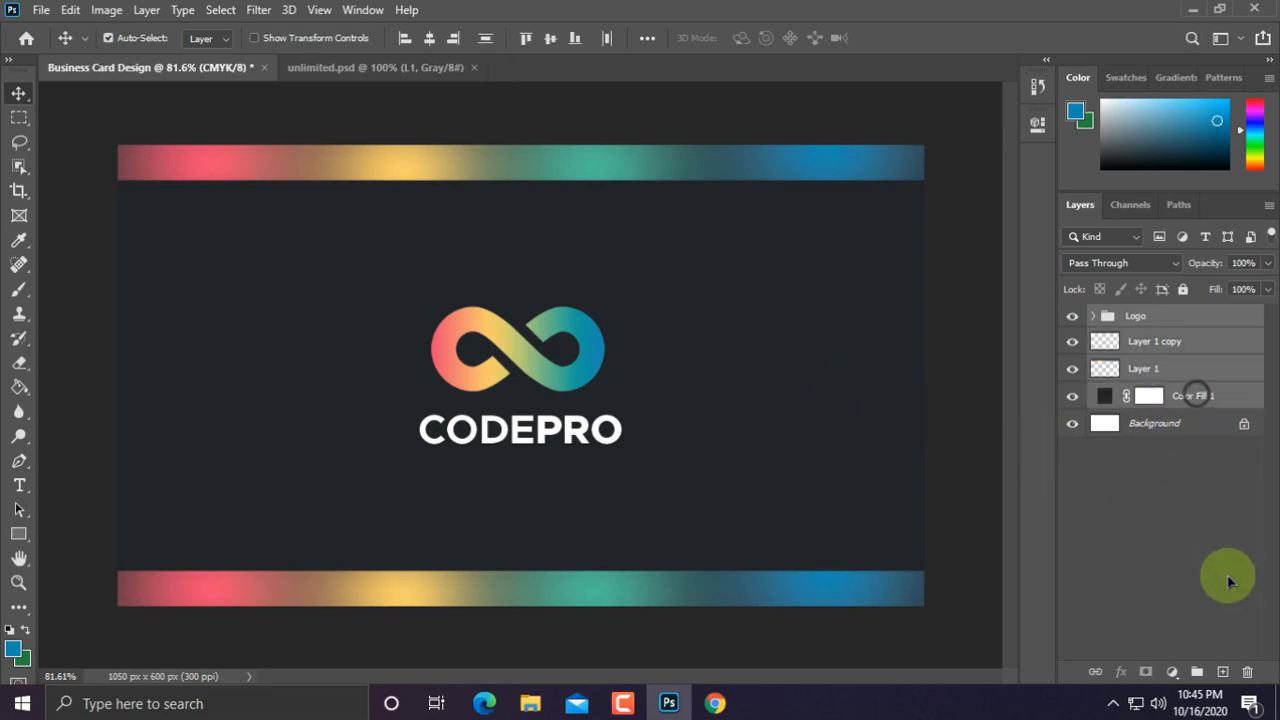
click(1197, 671)
double_click(1137, 317)
text(Front Side)
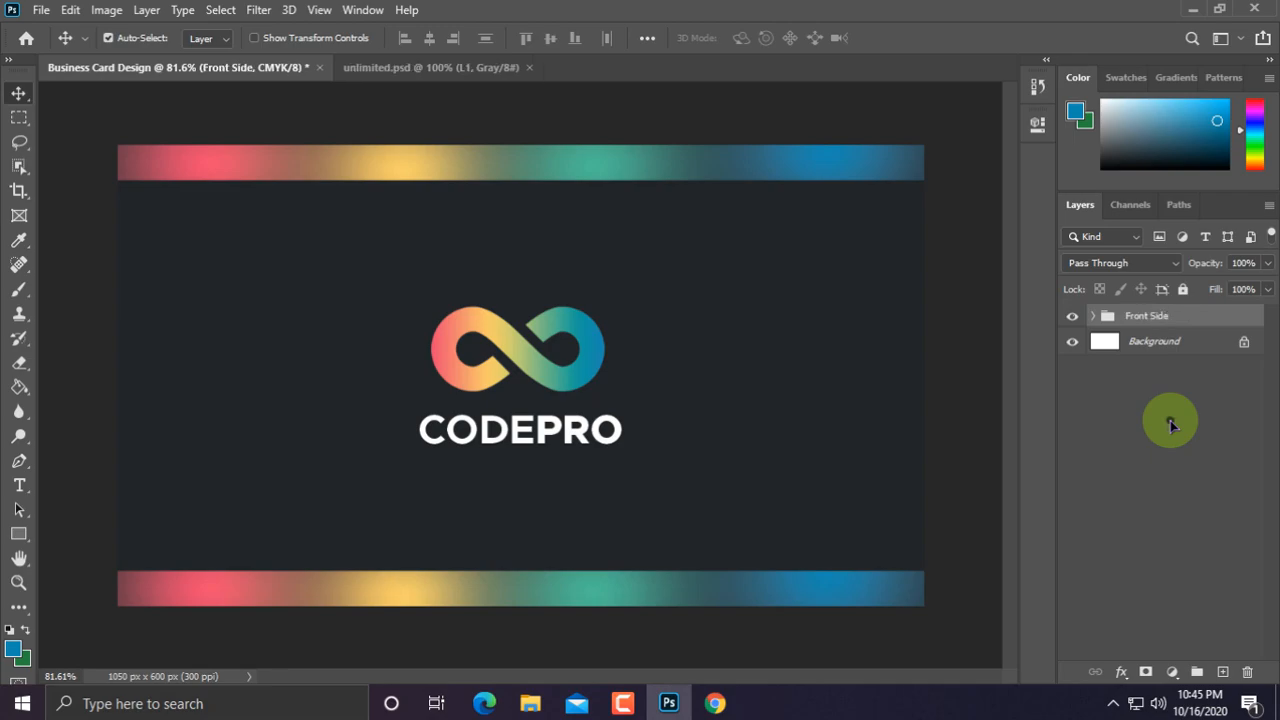
click(1172, 425)
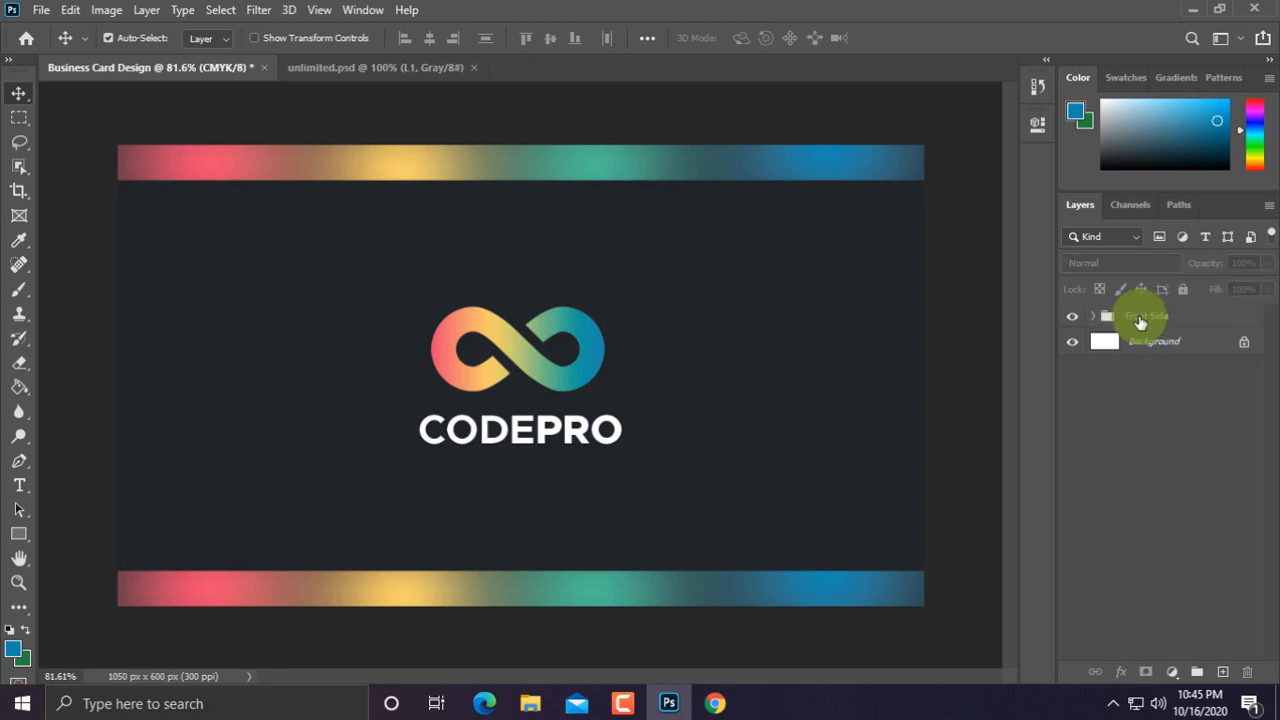
Step: Duplicate the dark color fill and the bottom gradient strip above the Front Side group, and collapse that group
click(1140, 318)
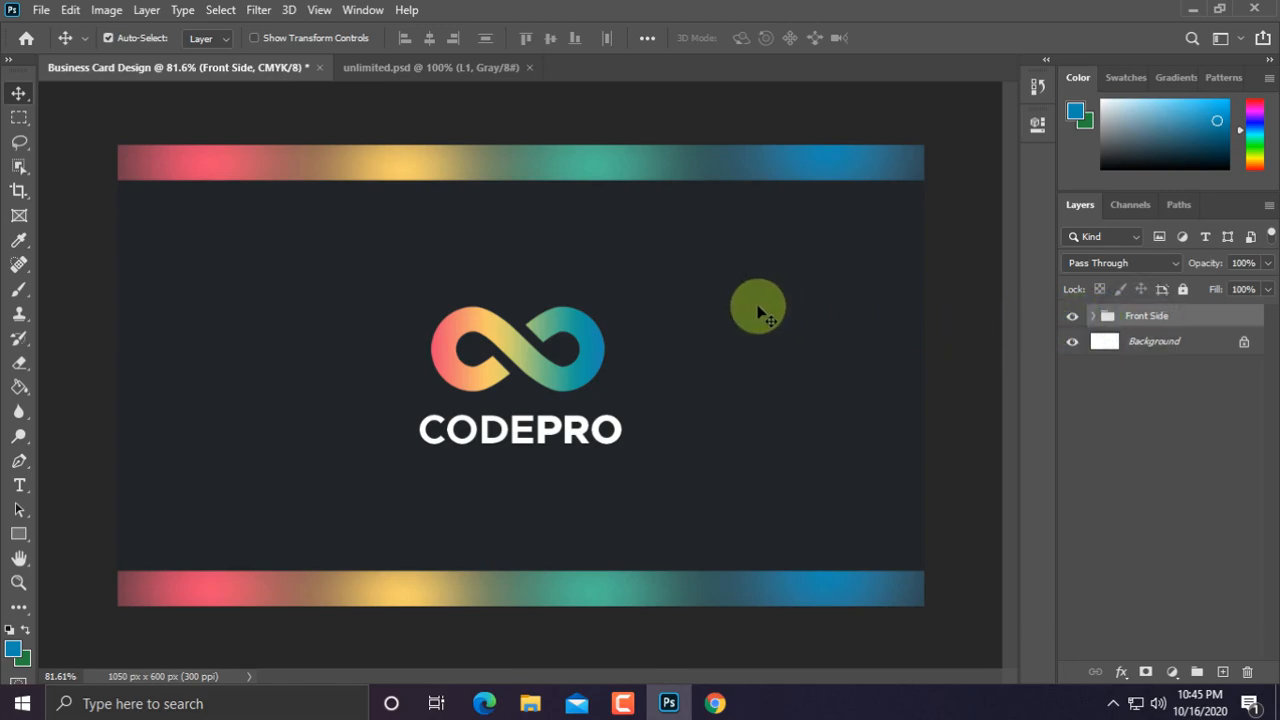
click(1093, 316)
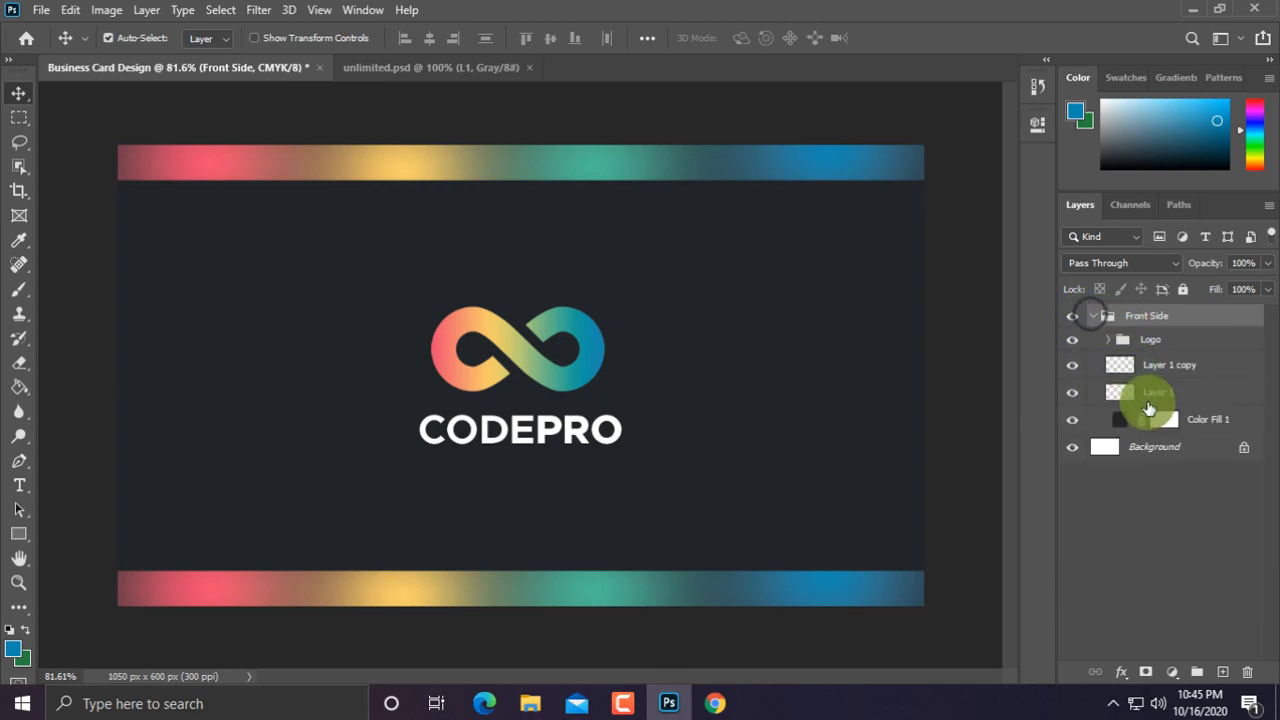
click(1237, 425)
drag(1237, 425, 1205, 310)
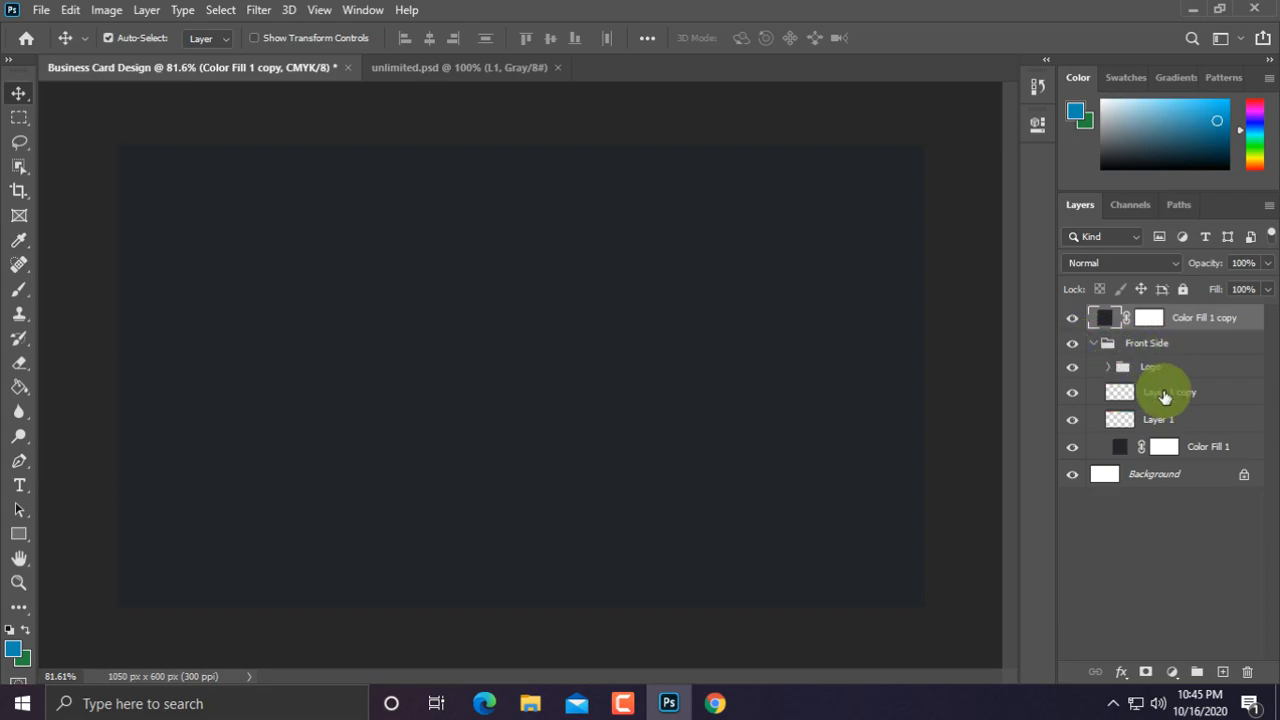
drag(1176, 396, 1172, 316)
click(1096, 373)
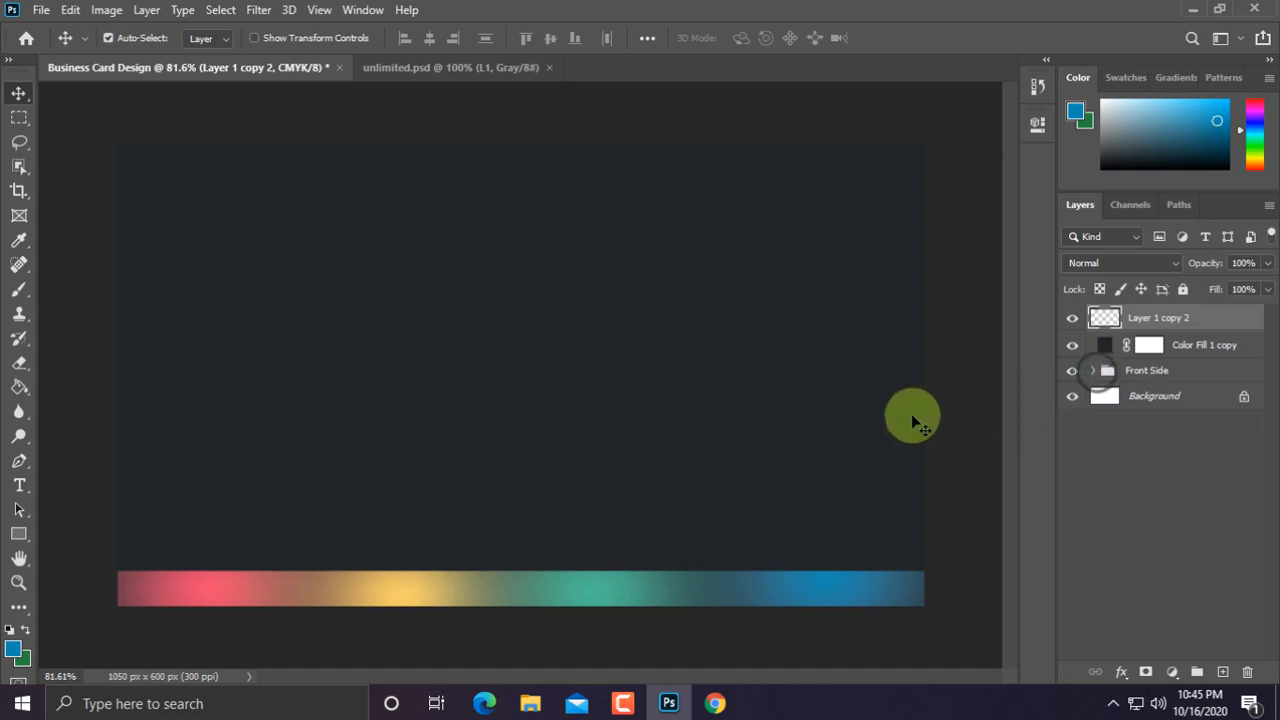
Step: Rotate the copied strip -90° and shorten it to the card's height, placing it along the card's left edge
key(ctrl+t)
drag(978, 571, 288, 258)
scroll(287, 258, down, 3)
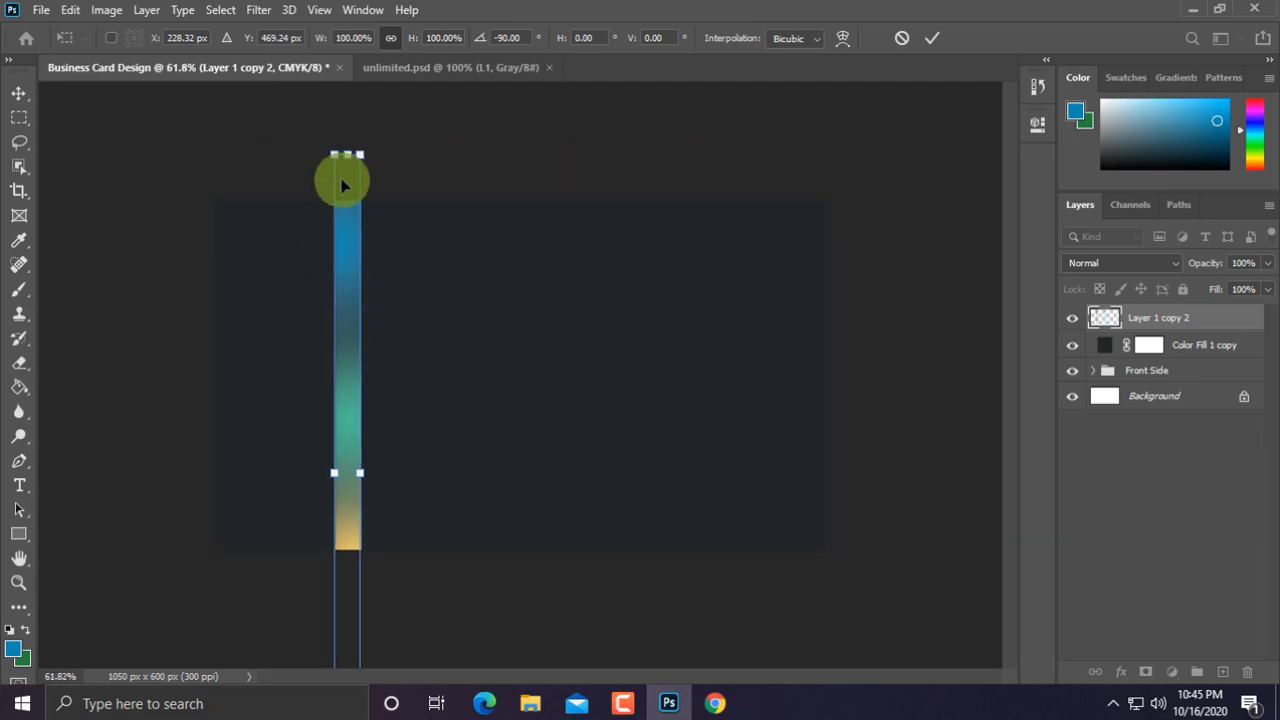
drag(346, 155, 350, 394)
drag(349, 443, 226, 199)
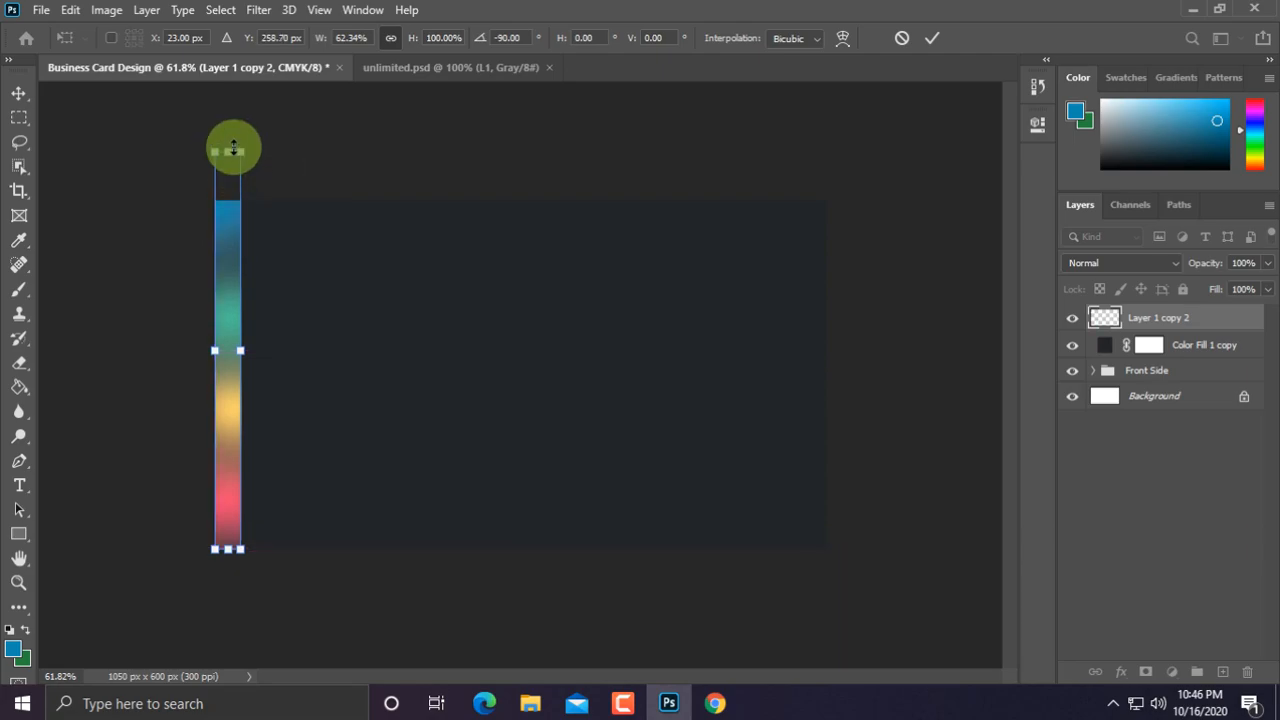
drag(233, 148, 230, 196)
key(Return)
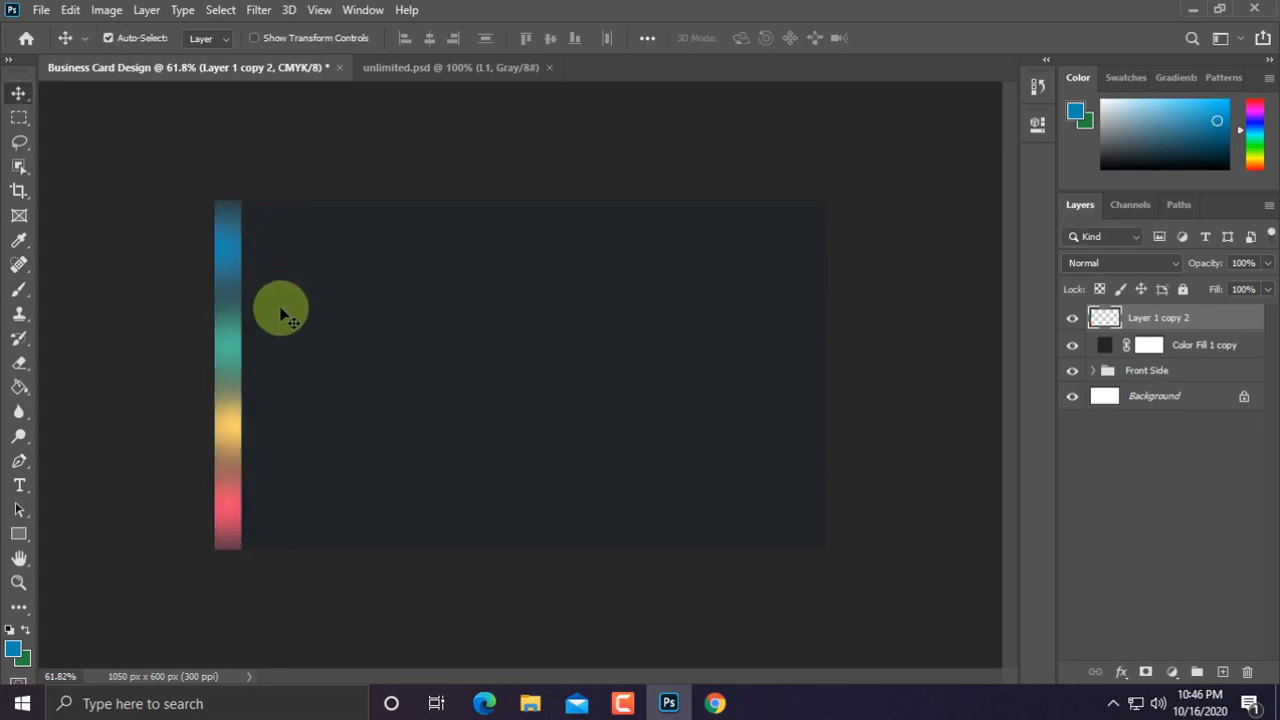
key(ctrl+0)
mouse_move(121, 409)
mouse_down()
mouse_move(134, 401)
mouse_move(126, 410)
mouse_up()
scroll(200, 409, down, 3)
scroll(297, 409, up, 1)
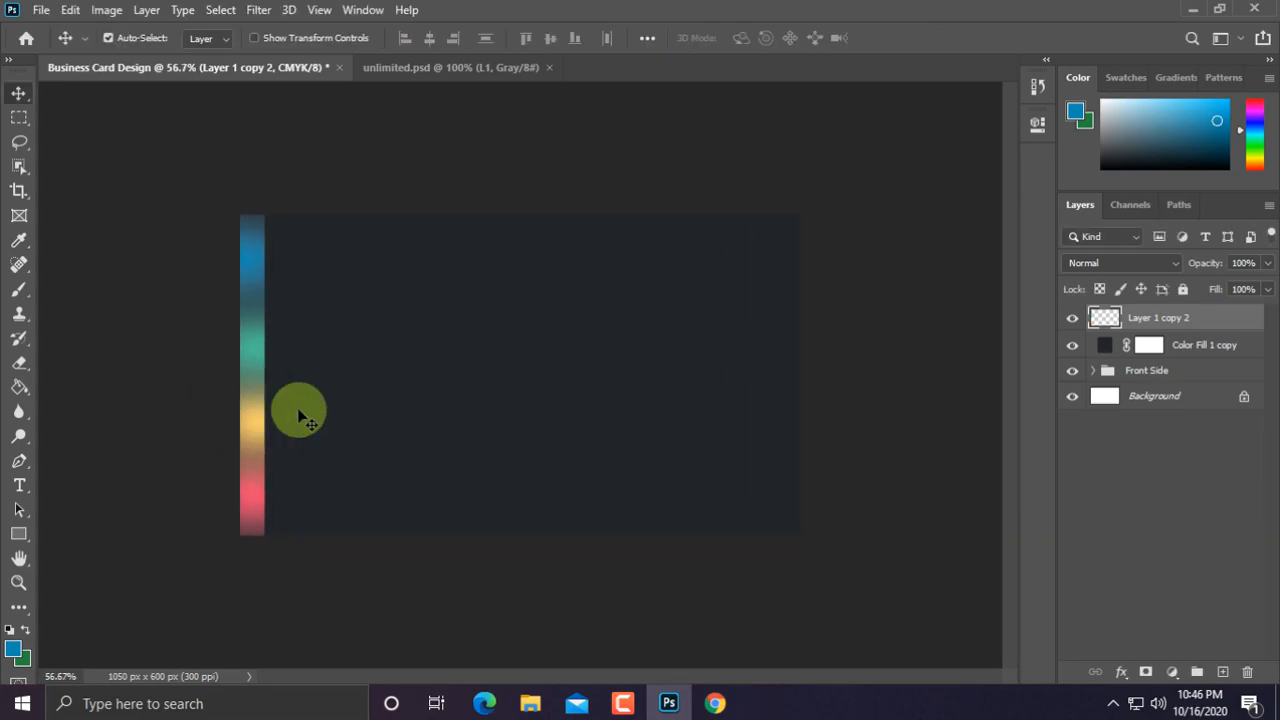
scroll(281, 452, up, 1)
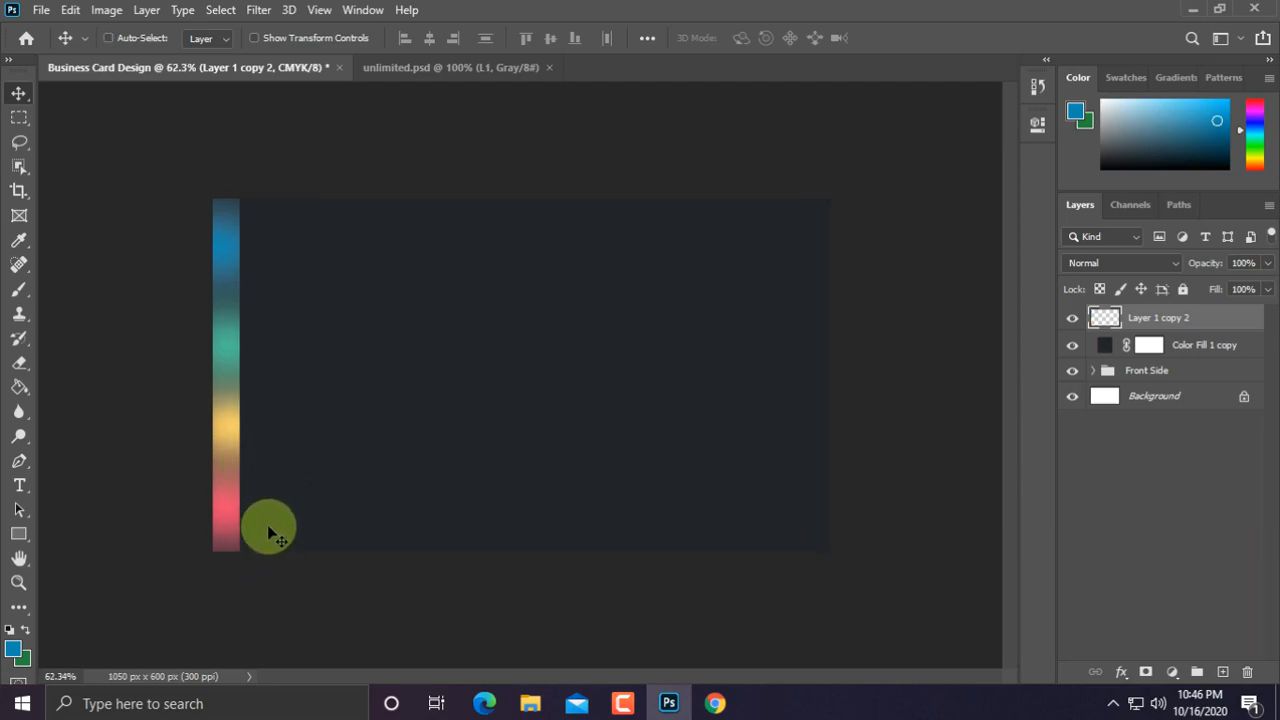
Step: Duplicate the vertical gradient strip and place the copy along the card's right edge
key(ctrl)
drag(227, 420, 815, 430)
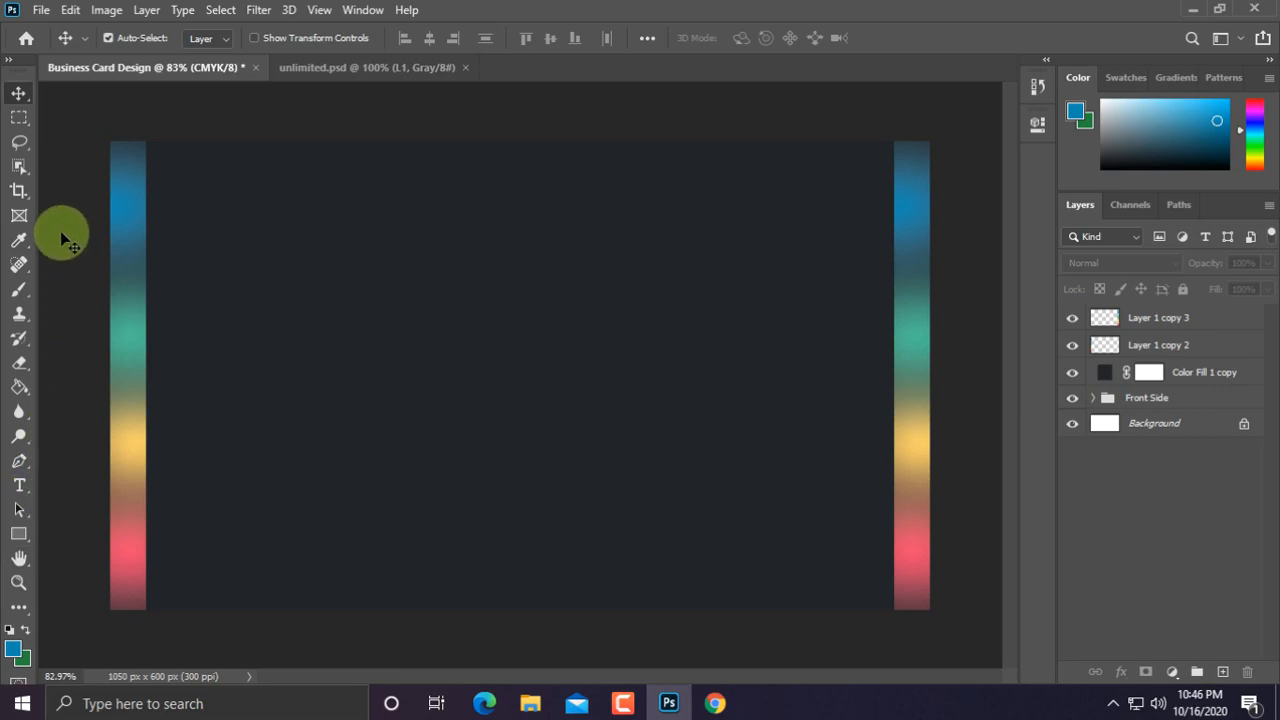
Step: Draw a blue rounded rectangle about 225 x 61 px on the card and fully round its corners to 30.5 px
click(22, 566)
click(23, 566)
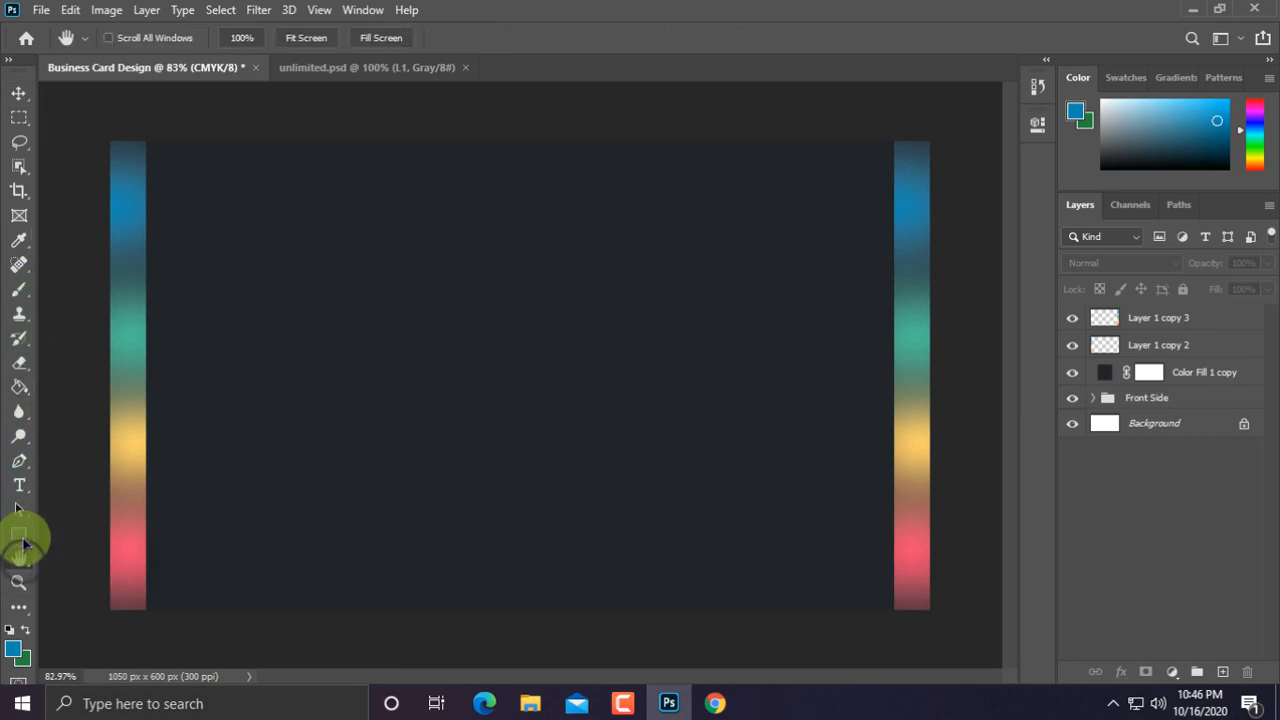
drag(22, 536, 117, 552)
drag(497, 287, 672, 333)
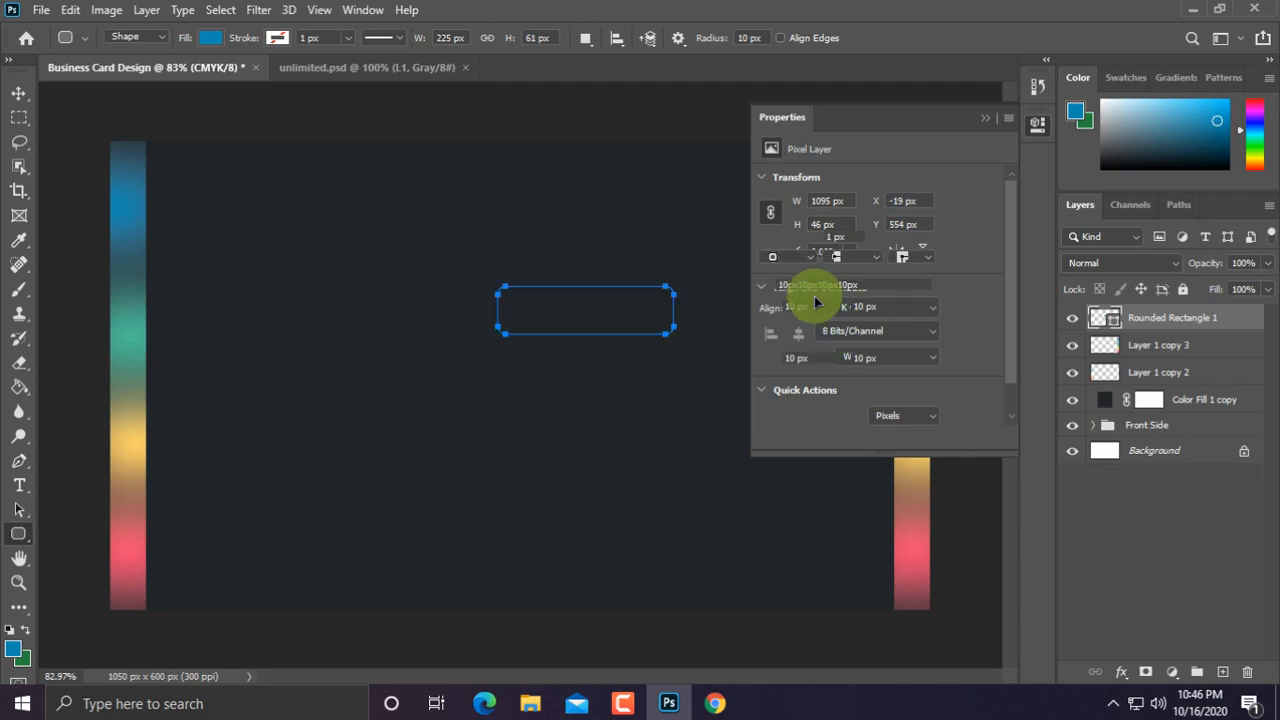
drag(783, 314, 1063, 331)
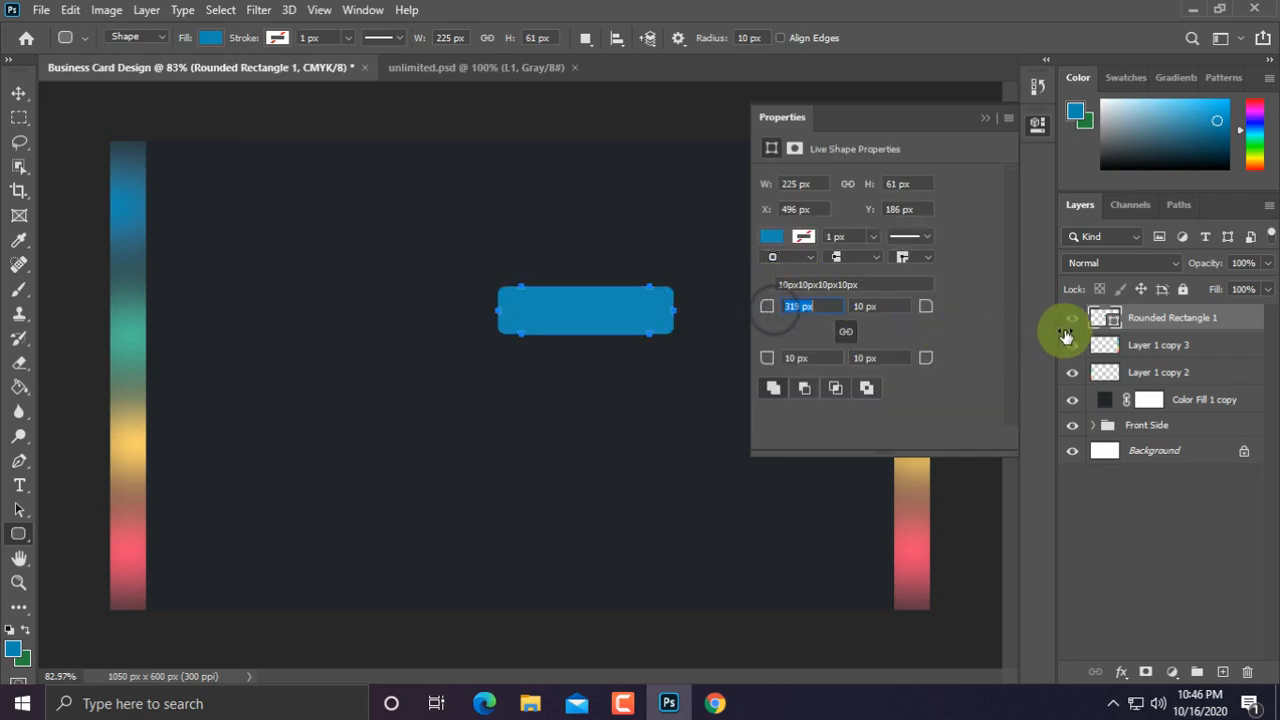
Step: Move the rounded rectangle to the card's left edge, layered beneath both gradient strips, with its rounded end protruding from the left strip
click(19, 93)
drag(543, 320, 125, 369)
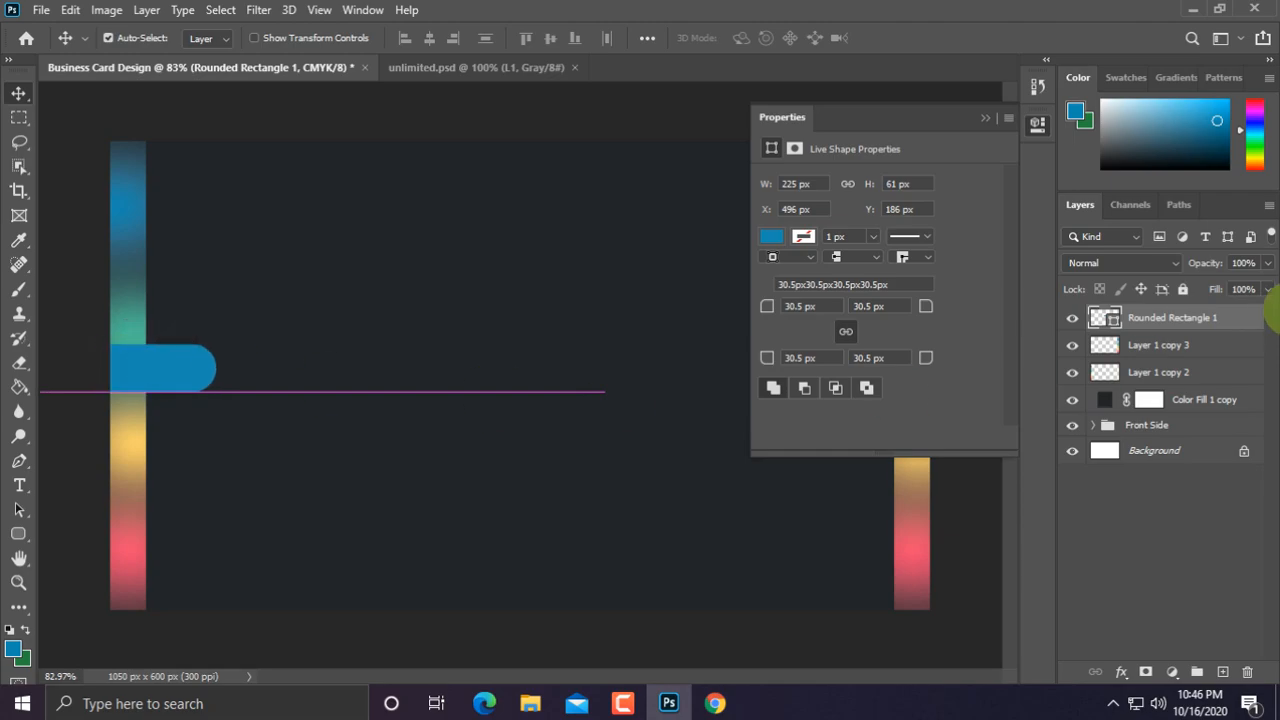
drag(1160, 320, 1155, 383)
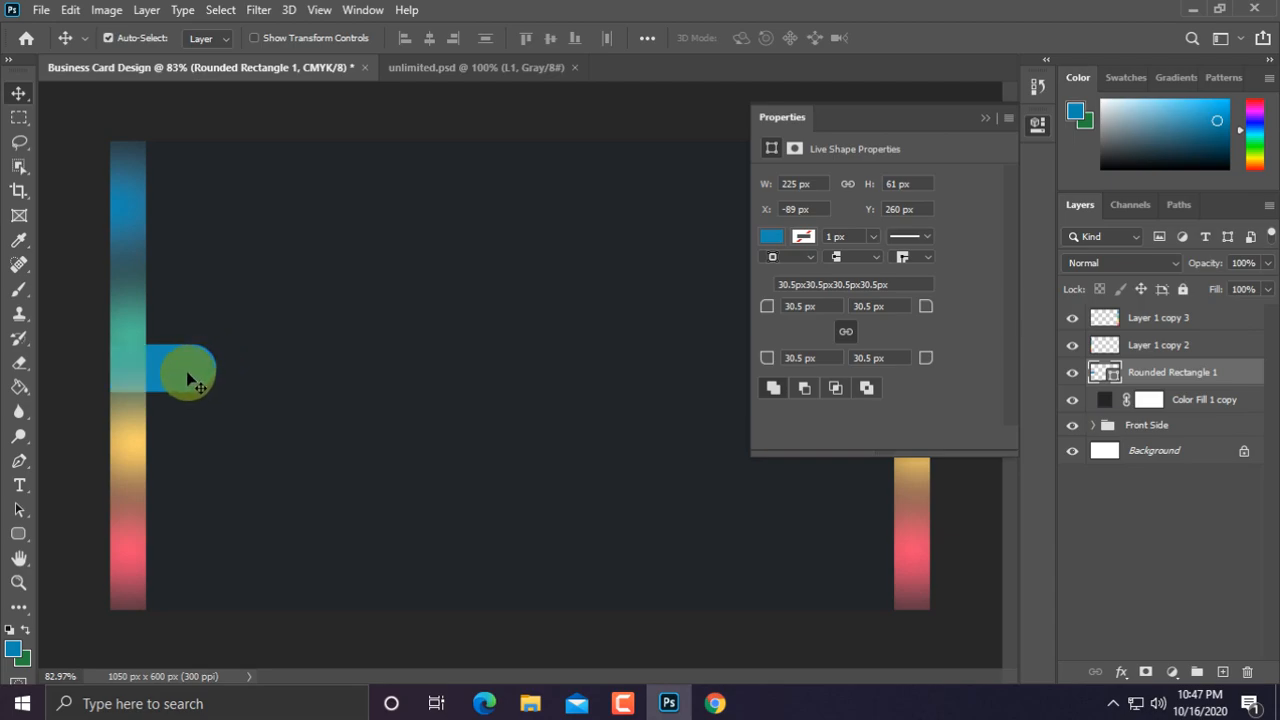
scroll(190, 380, down, 1)
mouse_move(190, 380)
mouse_down()
mouse_move(214, 358)
mouse_move(171, 372)
mouse_up()
mouse_move(177, 371)
mouse_down()
mouse_move(323, 366)
mouse_move(200, 360)
mouse_move(175, 375)
mouse_move(170, 361)
mouse_move(171, 377)
mouse_up()
scroll(205, 406, up, 4)
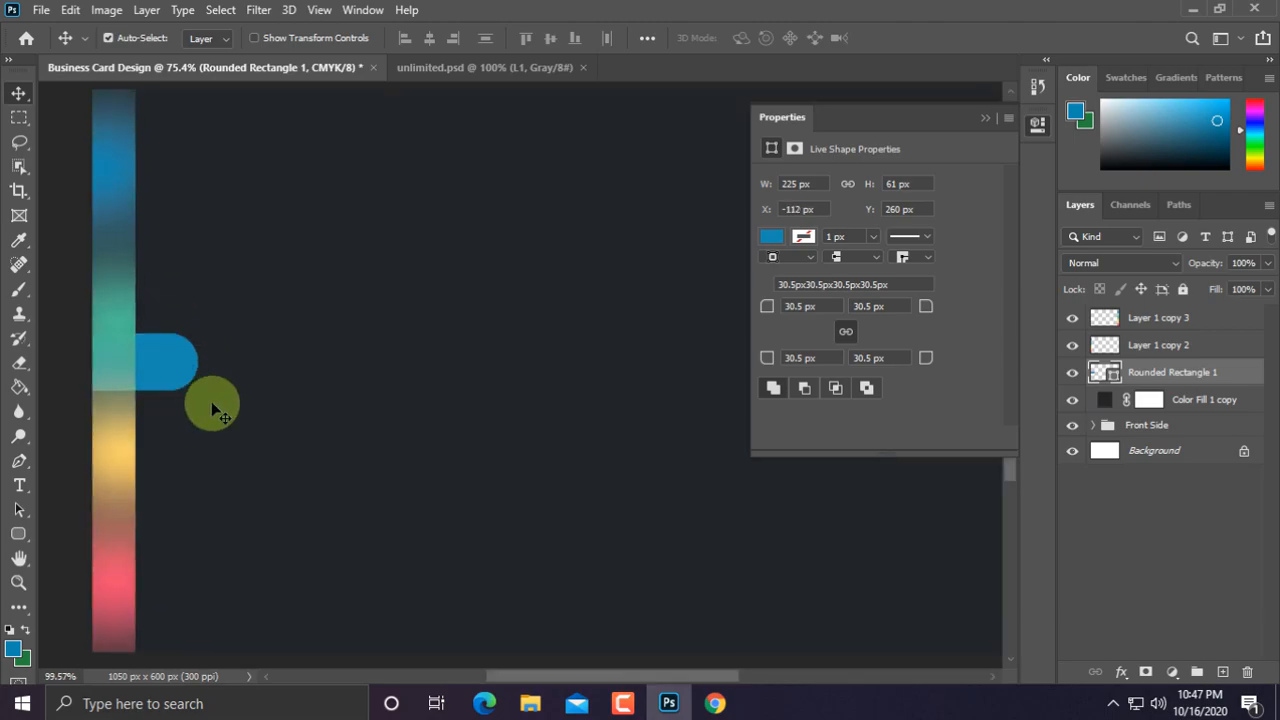
Step: Make three copies of the rounded rectangle and stack them down the left gradient strip
drag(272, 405, 443, 349)
drag(341, 340, 381, 323)
key(ctrl+minus)
key(ctrl+minus)
key(ctrl+minus)
drag(330, 418, 360, 451)
click(337, 534)
key(ctrl+plus)
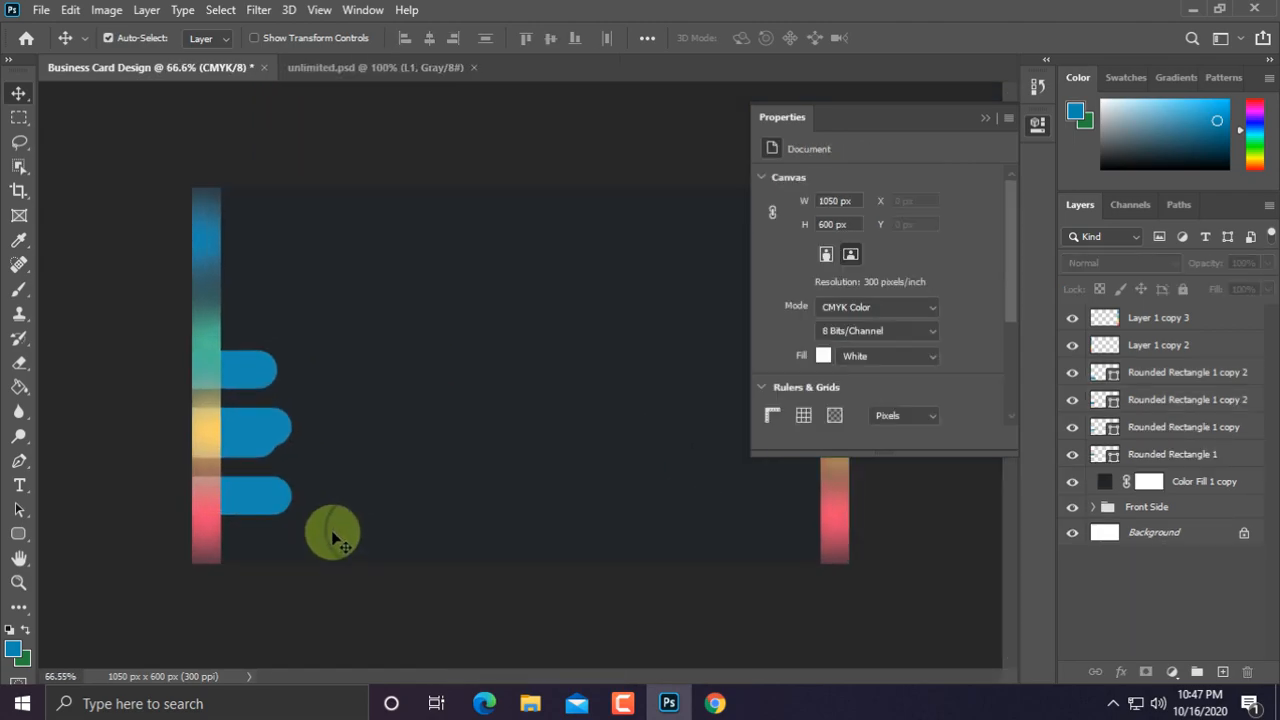
Step: Align the four blue tabs and space them evenly along the lower part of the left strip
click(282, 425)
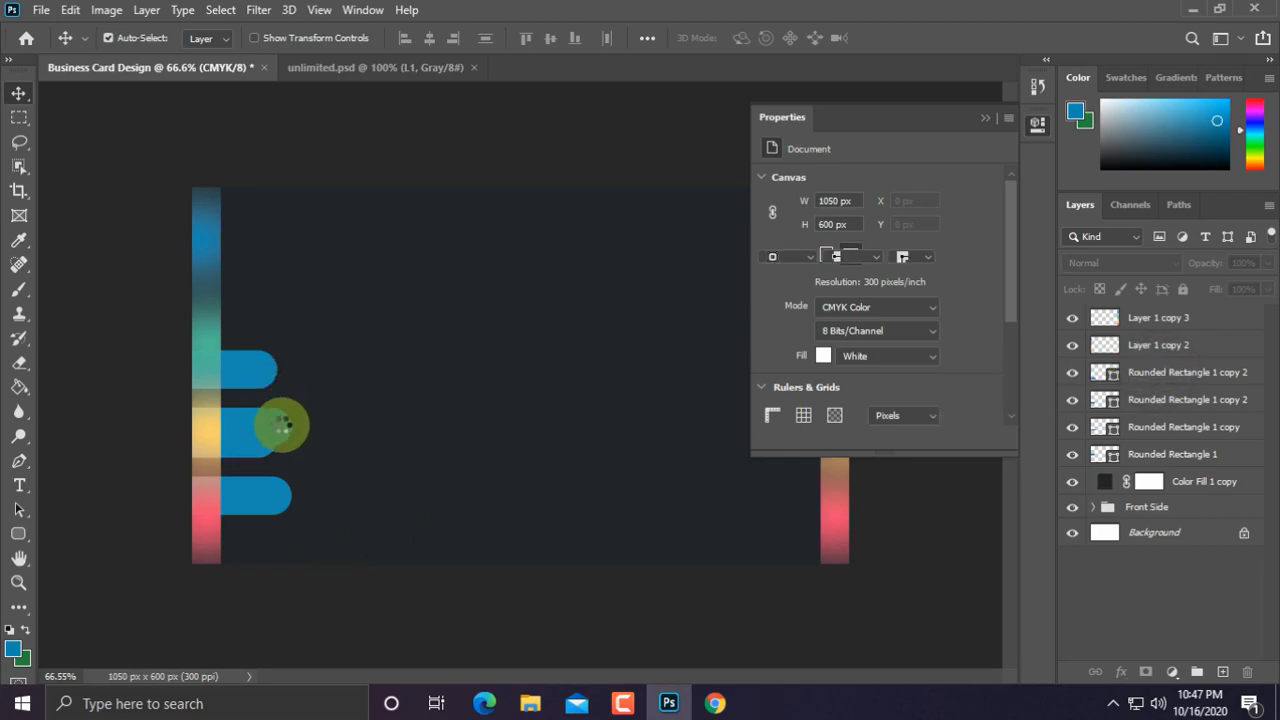
drag(250, 459, 262, 542)
click(258, 498)
drag(243, 443, 257, 491)
drag(257, 390, 257, 385)
drag(271, 492, 269, 487)
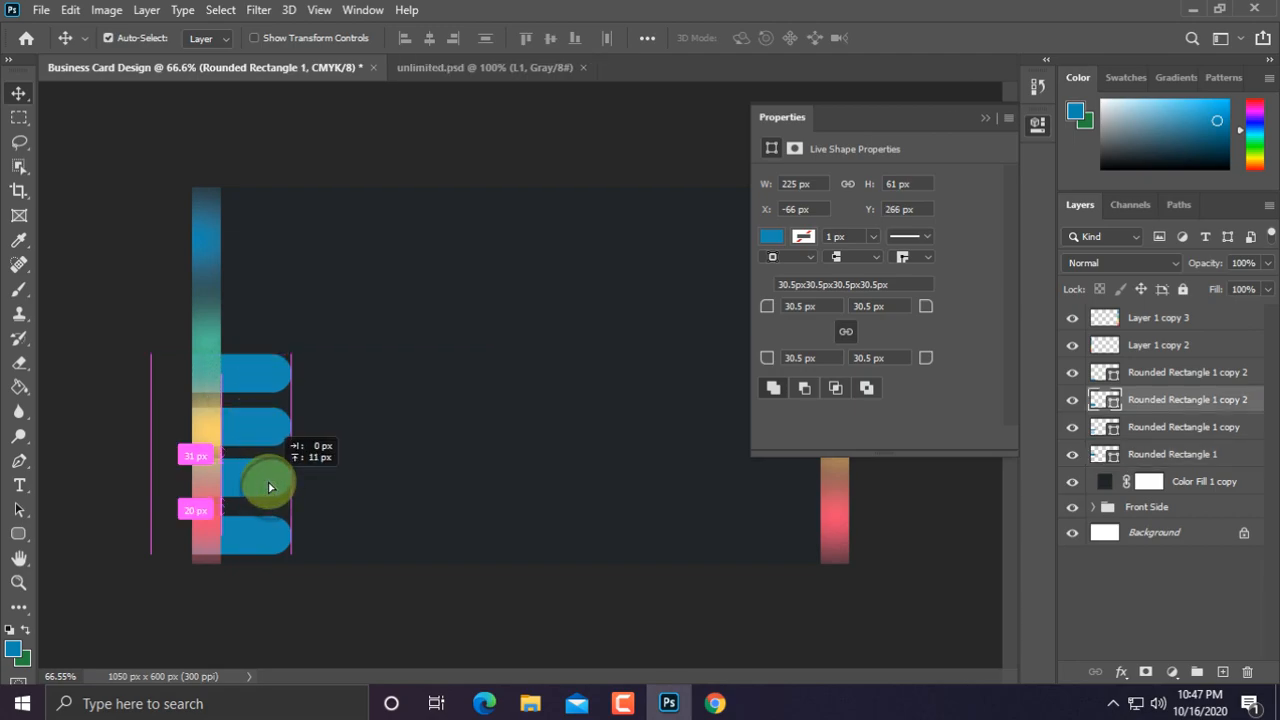
drag(260, 530, 261, 530)
scroll(403, 471, up, 1)
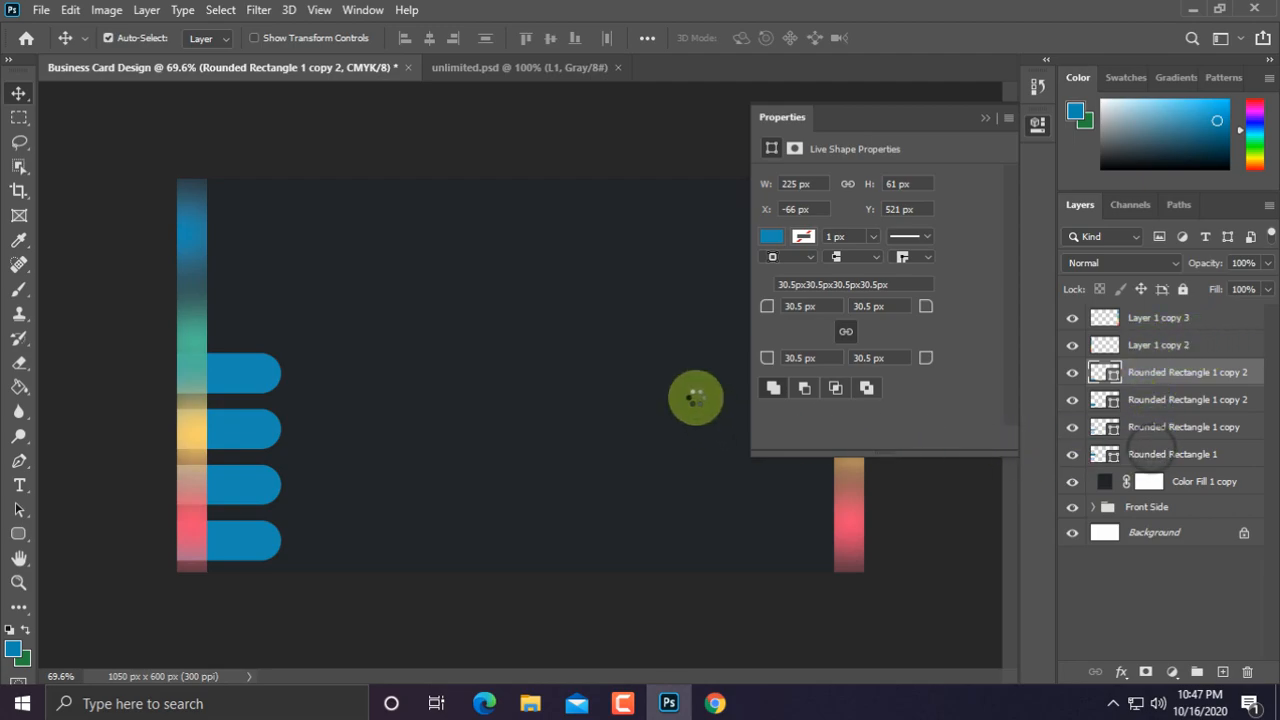
Step: Scale the four tabs together to about 260 x 365 px and shift them left behind the strip
key(ctrl+t)
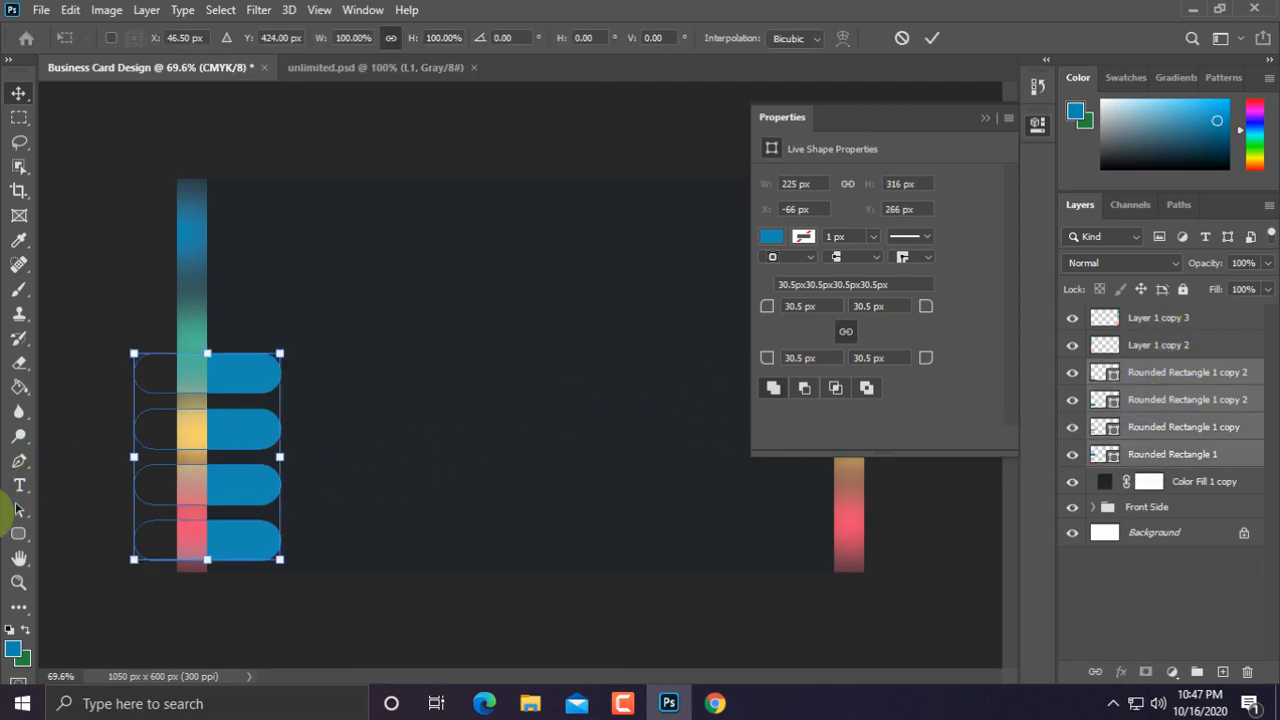
drag(297, 351, 320, 337)
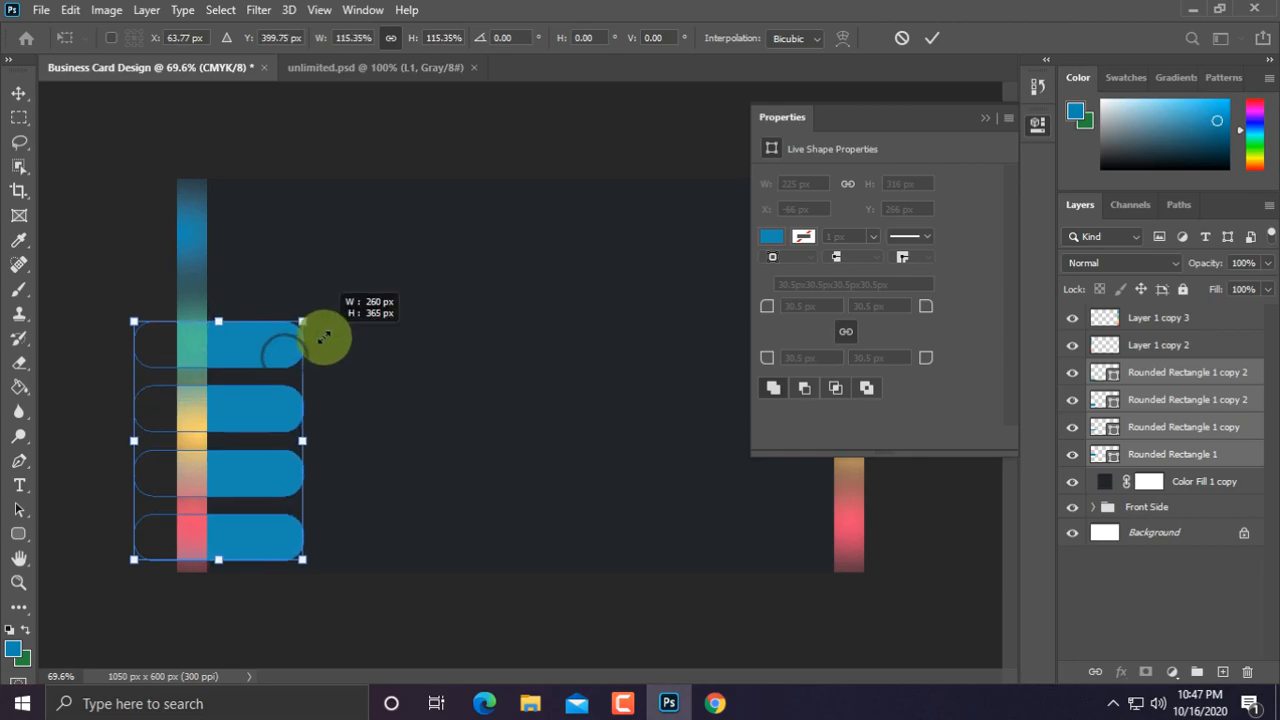
drag(272, 422, 428, 396)
key(Return)
Step: Increase the corner radius of the four tabs to the maximum so their ends are fully rounded
scroll(237, 411, up, 4)
scroll(375, 427, up, 2)
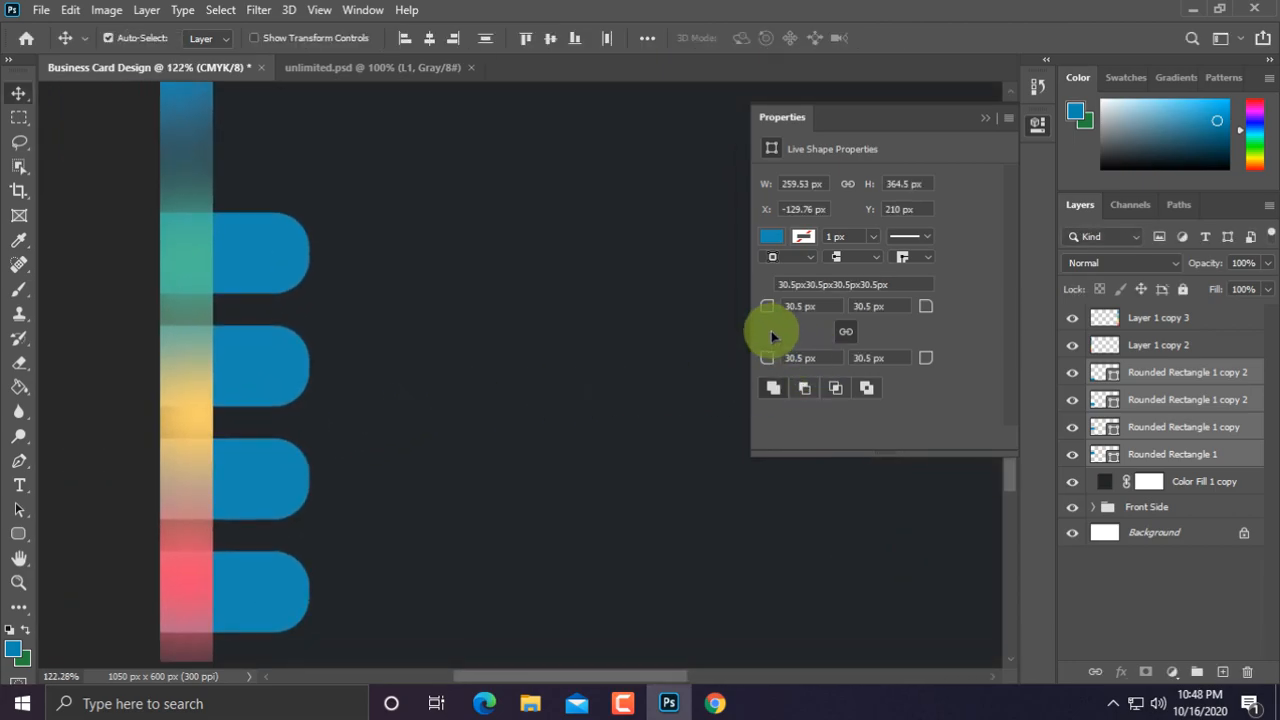
drag(766, 308, 1194, 308)
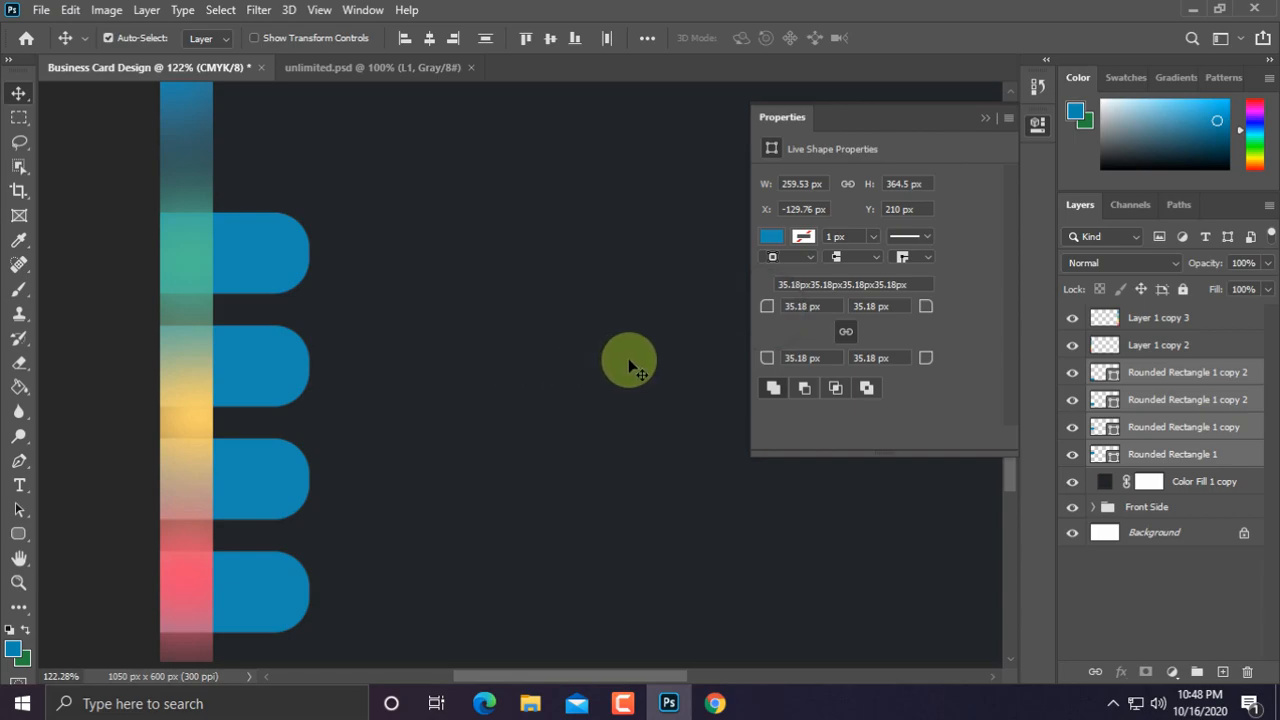
drag(772, 315, 896, 306)
click(987, 119)
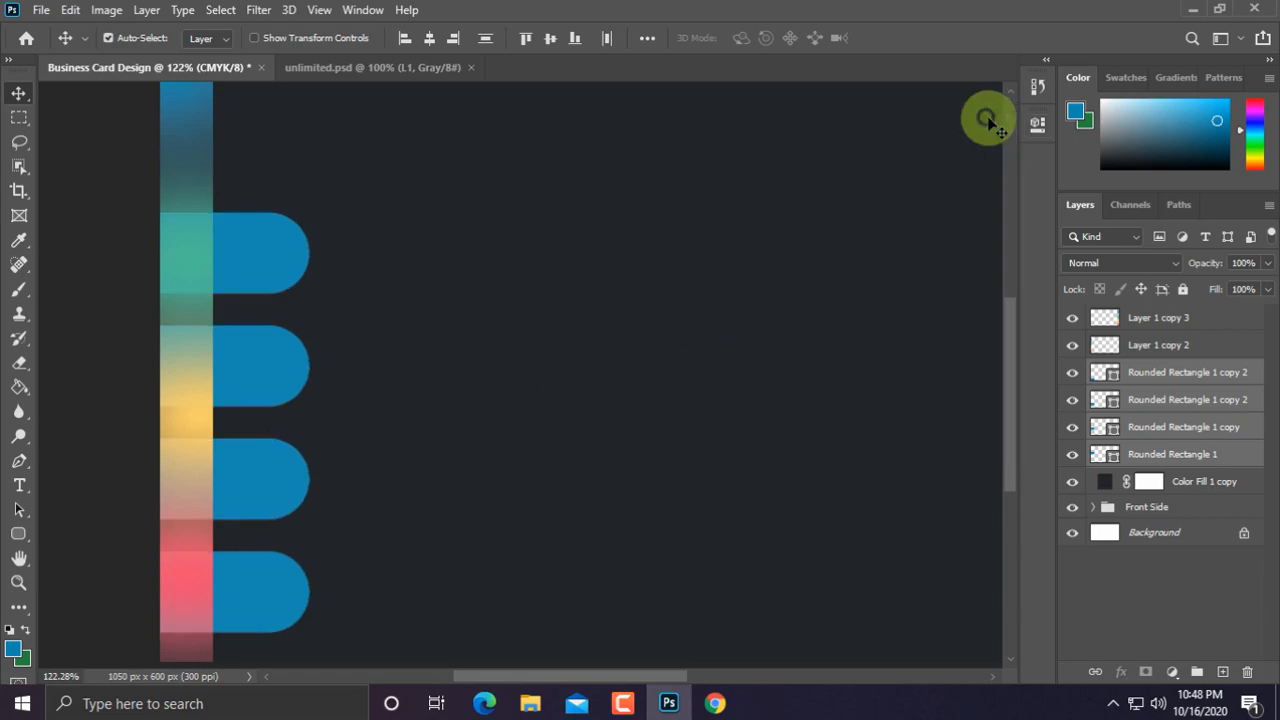
scroll(772, 300, down, 2)
scroll(772, 300, down, 1)
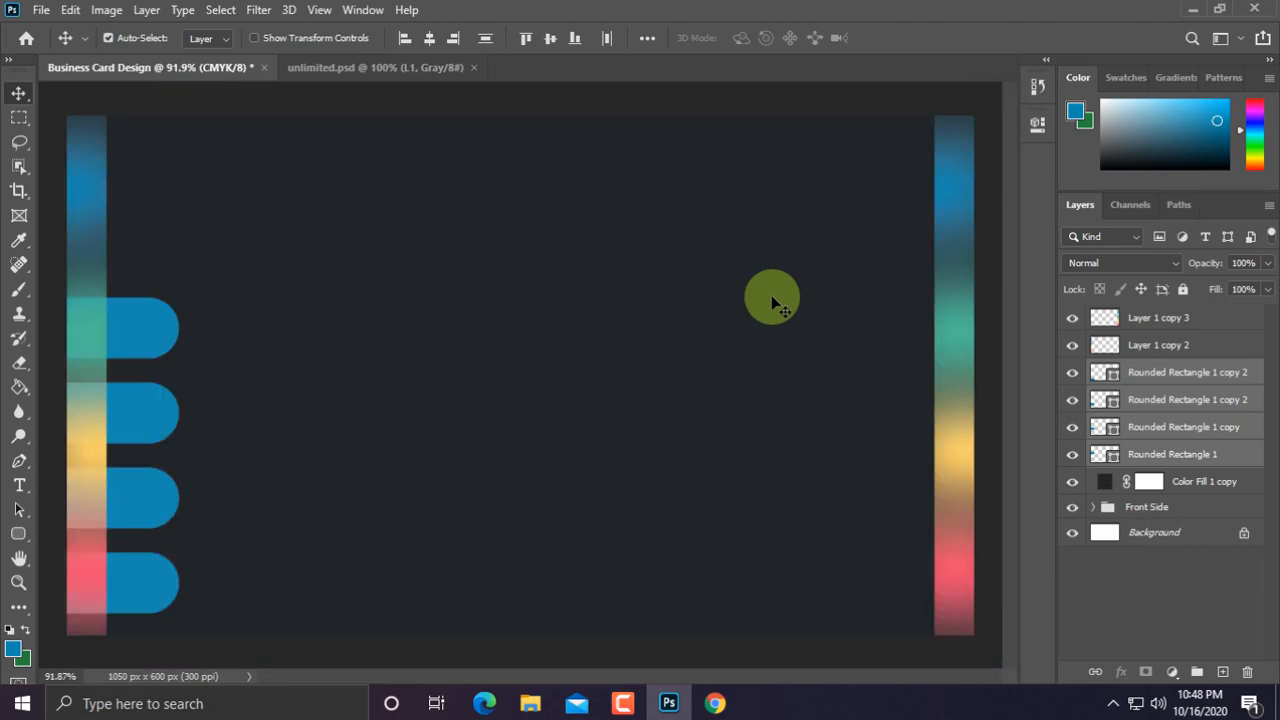
Step: Recolor the lowest tab with the blue sampled from the right gradient strip
double_click(1101, 378)
drag(825, 295, 651, 346)
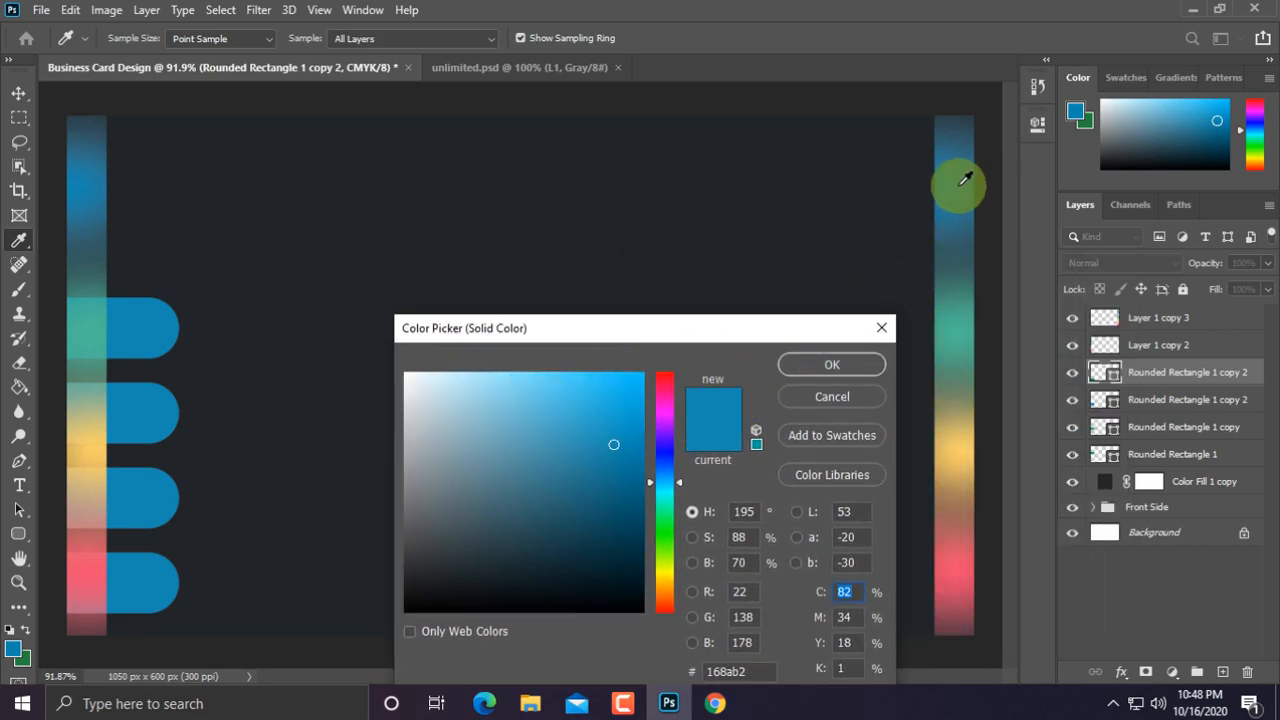
click(846, 362)
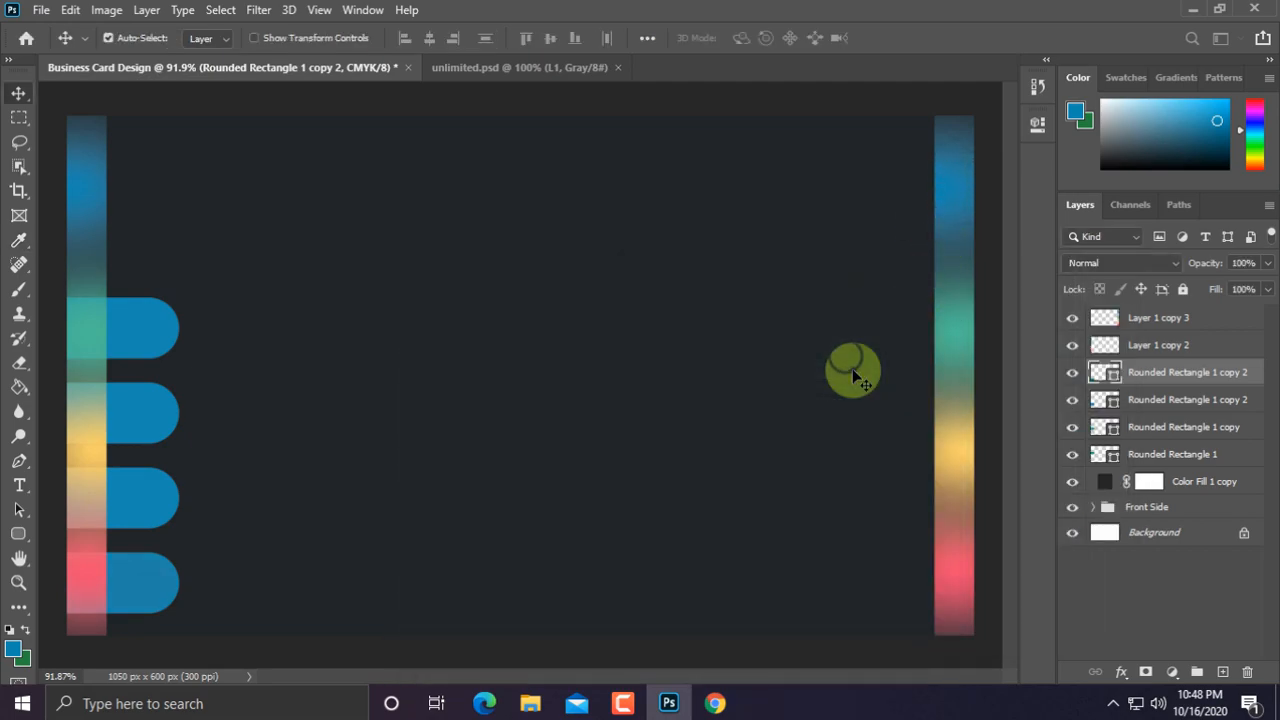
Step: Recolor the third tab yellow (#f1c967) and the second tab green (#4cbb96), sampling both colors from the right strip
double_click(1101, 399)
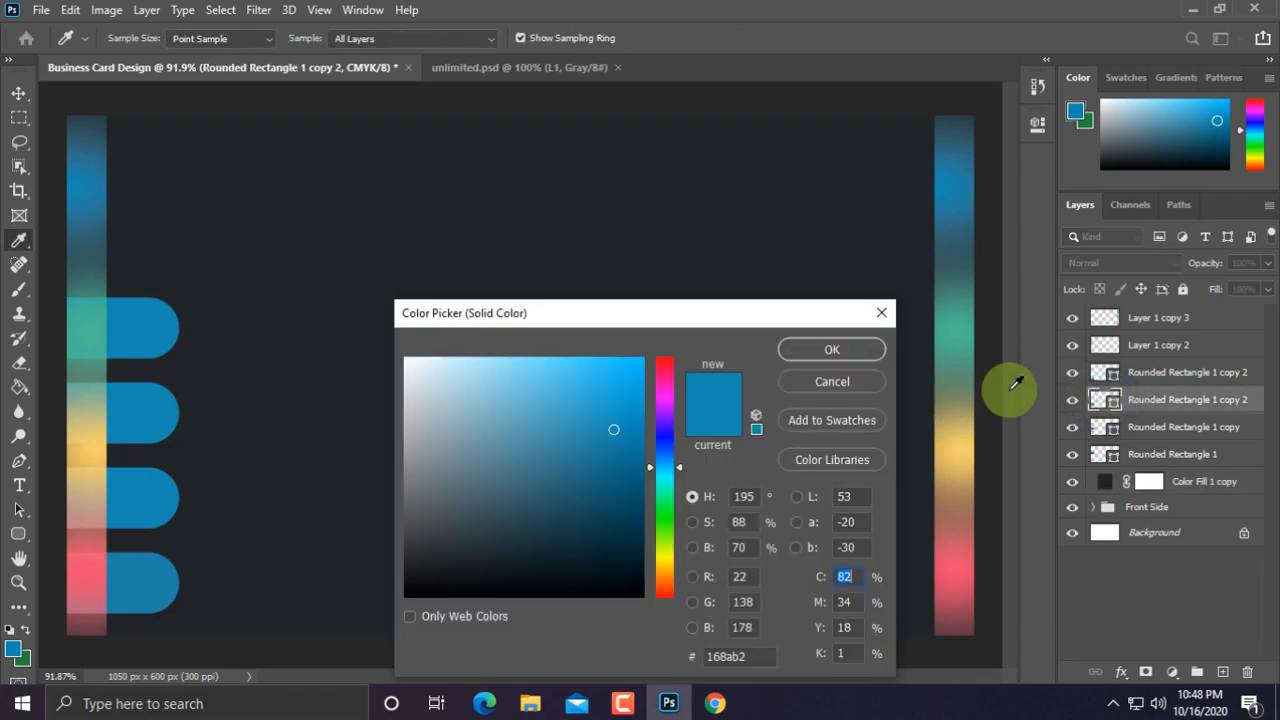
click(960, 336)
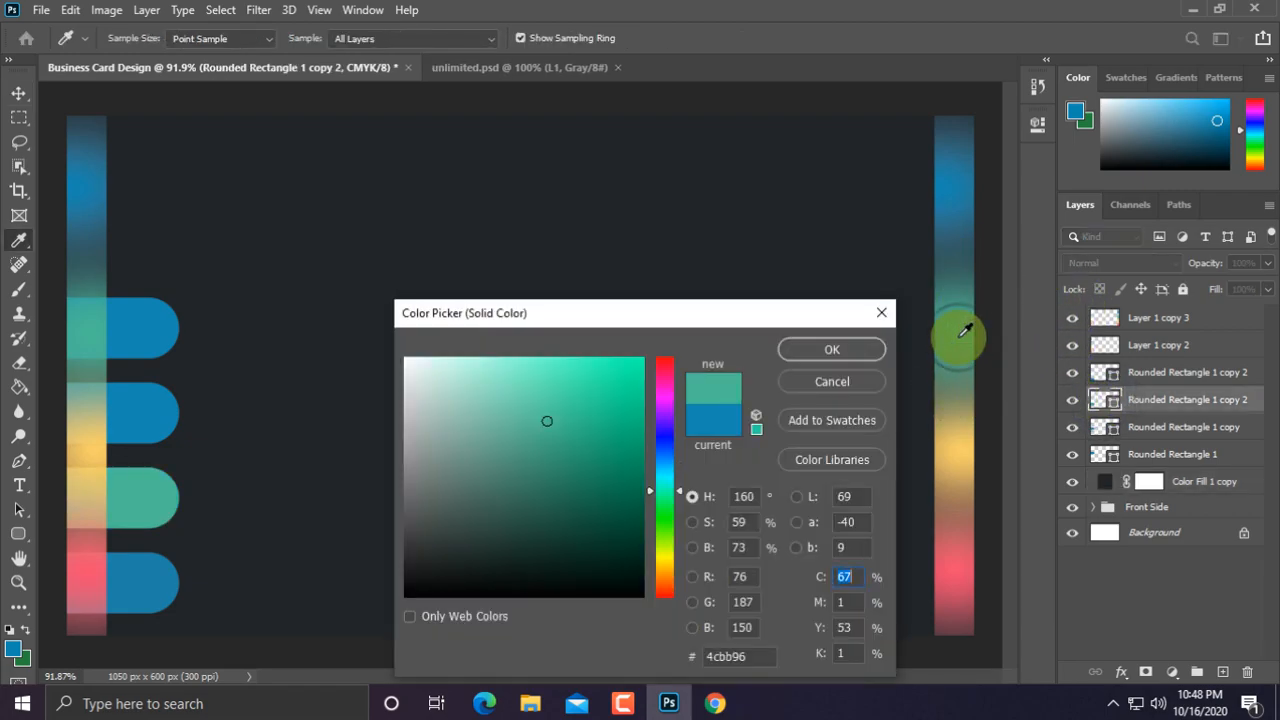
click(962, 451)
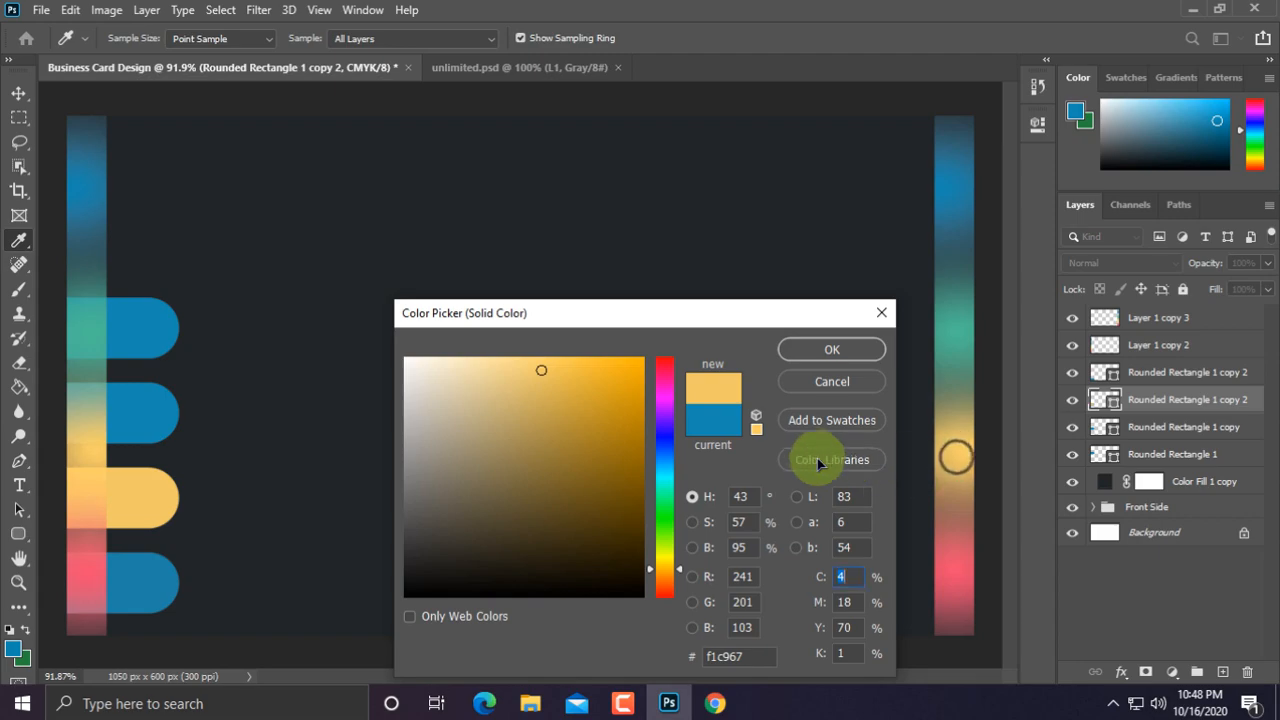
click(831, 349)
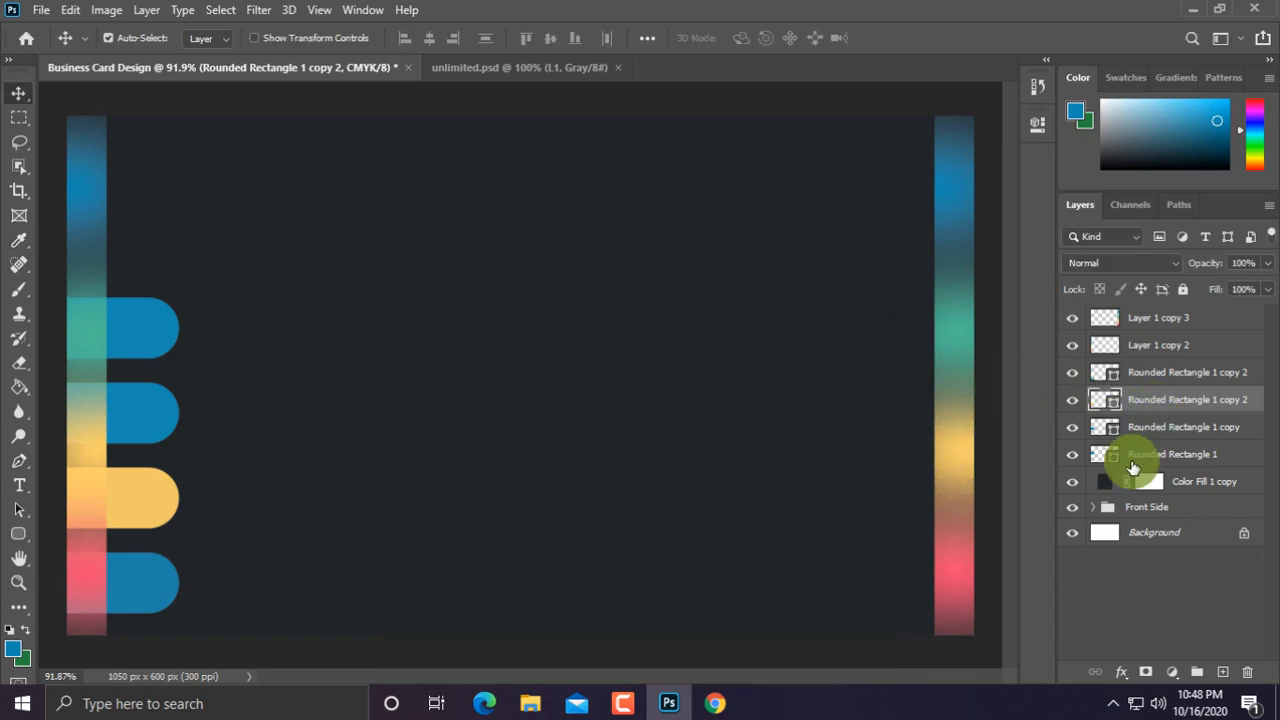
double_click(1100, 428)
click(955, 332)
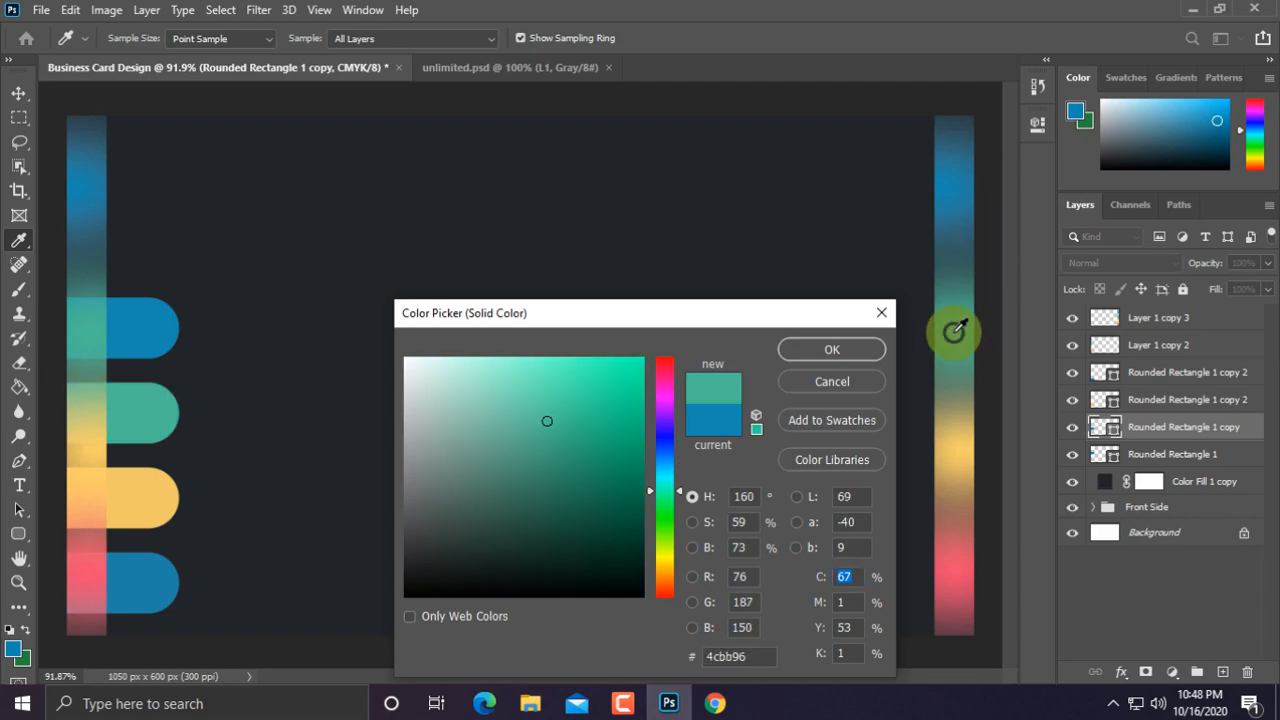
click(838, 349)
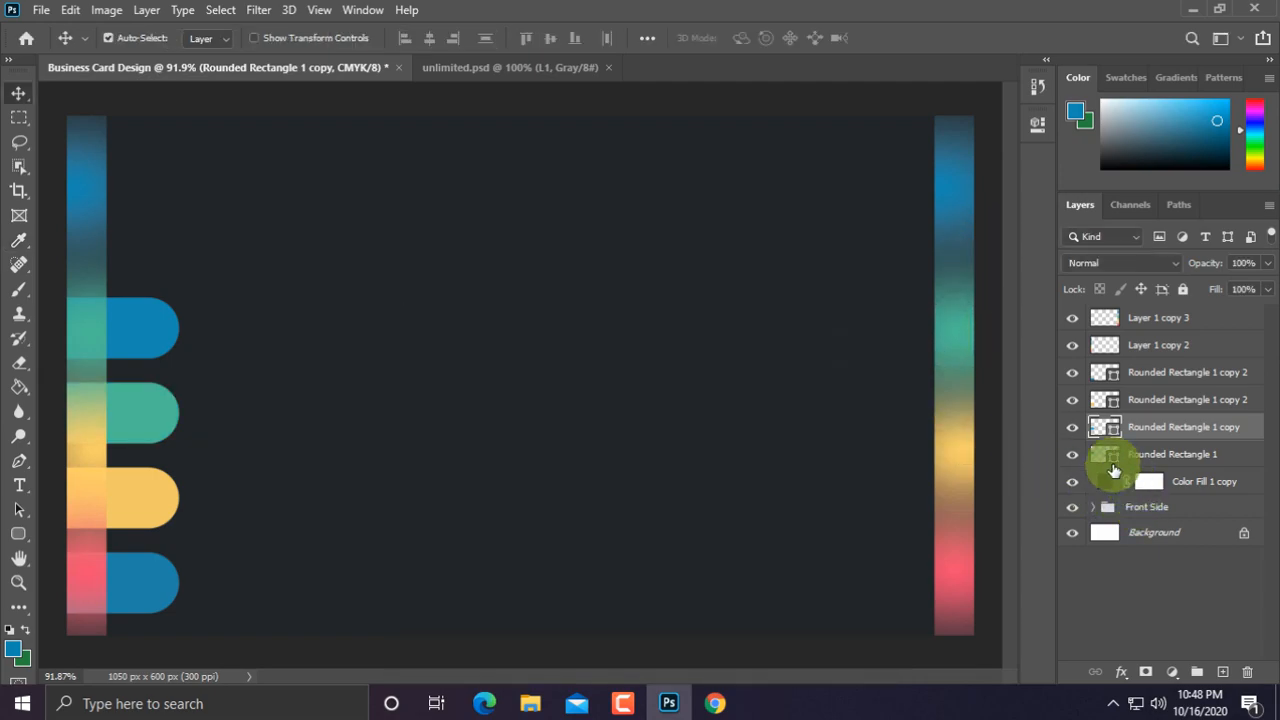
double_click(1098, 456)
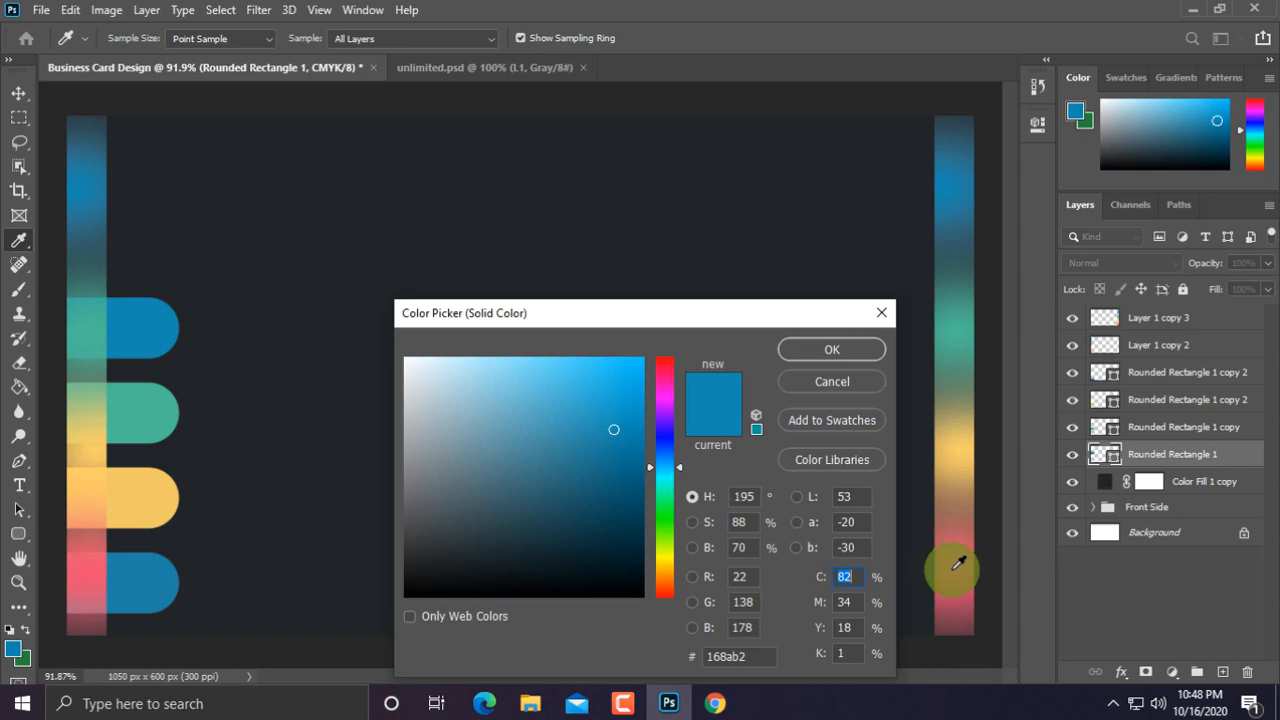
click(951, 566)
click(835, 381)
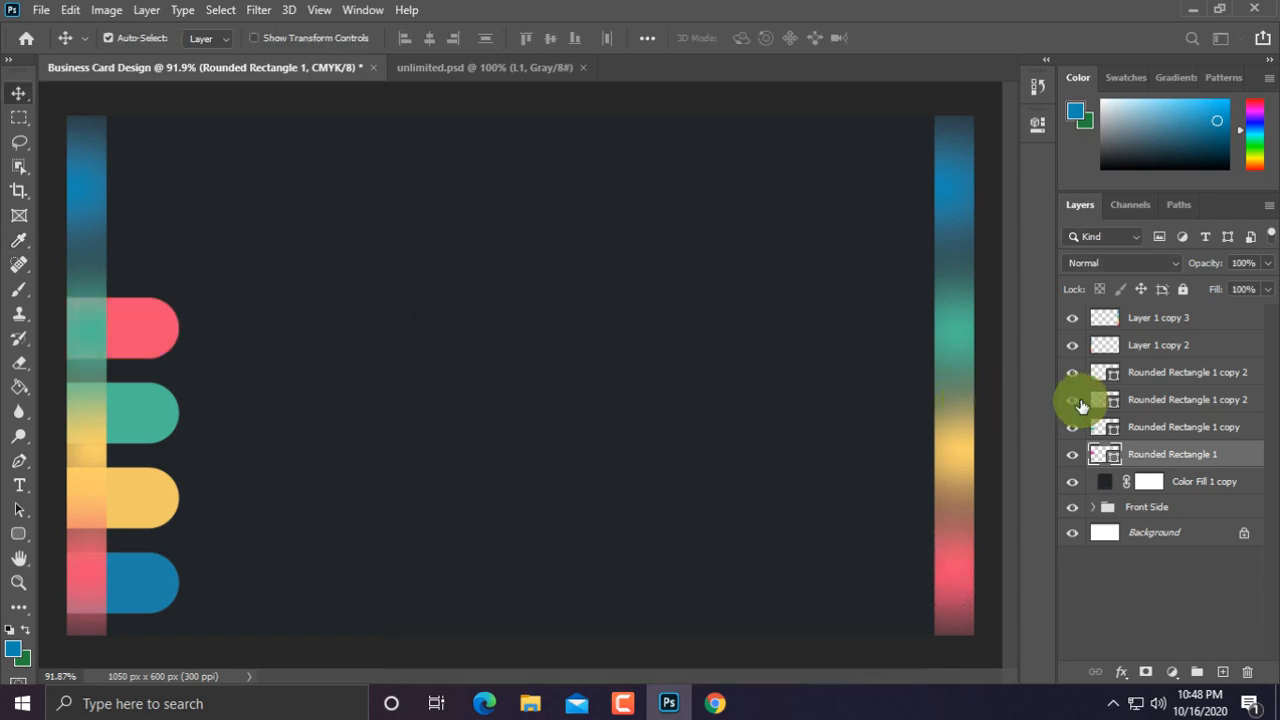
Step: Recolor the lowest tab with the pinkish red sampled from the right gradient strip
double_click(1101, 372)
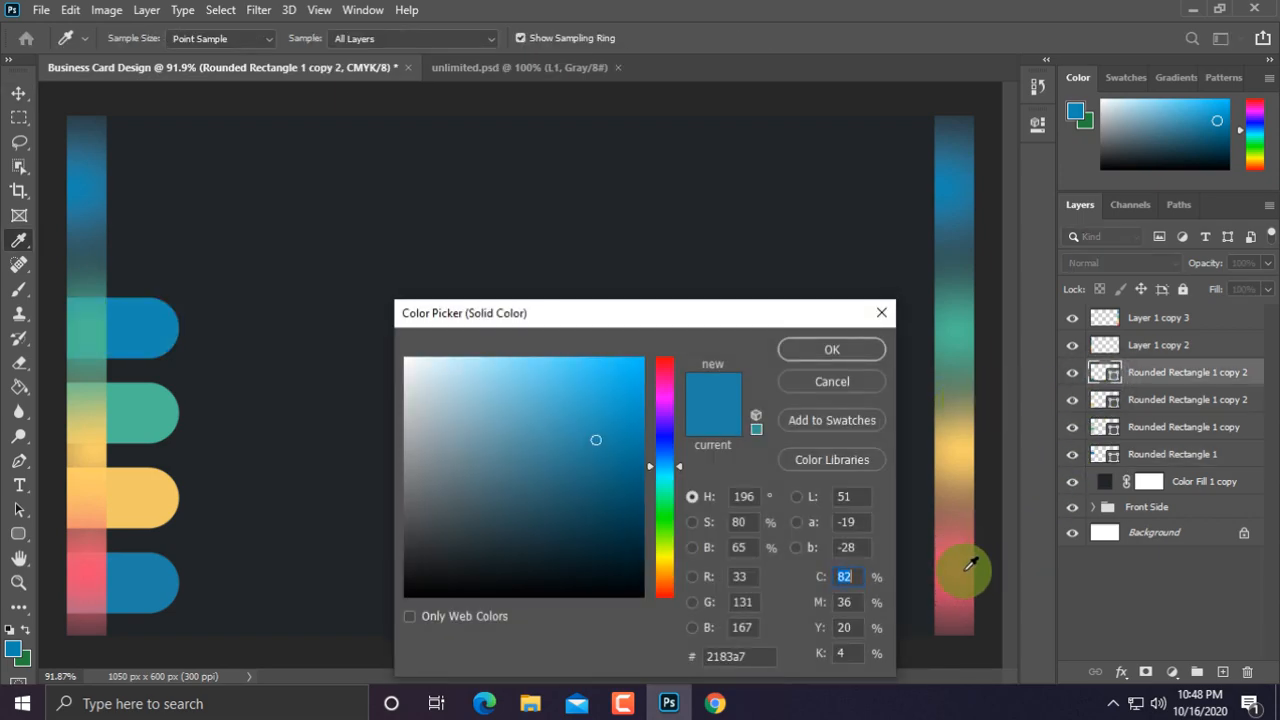
click(957, 572)
click(835, 349)
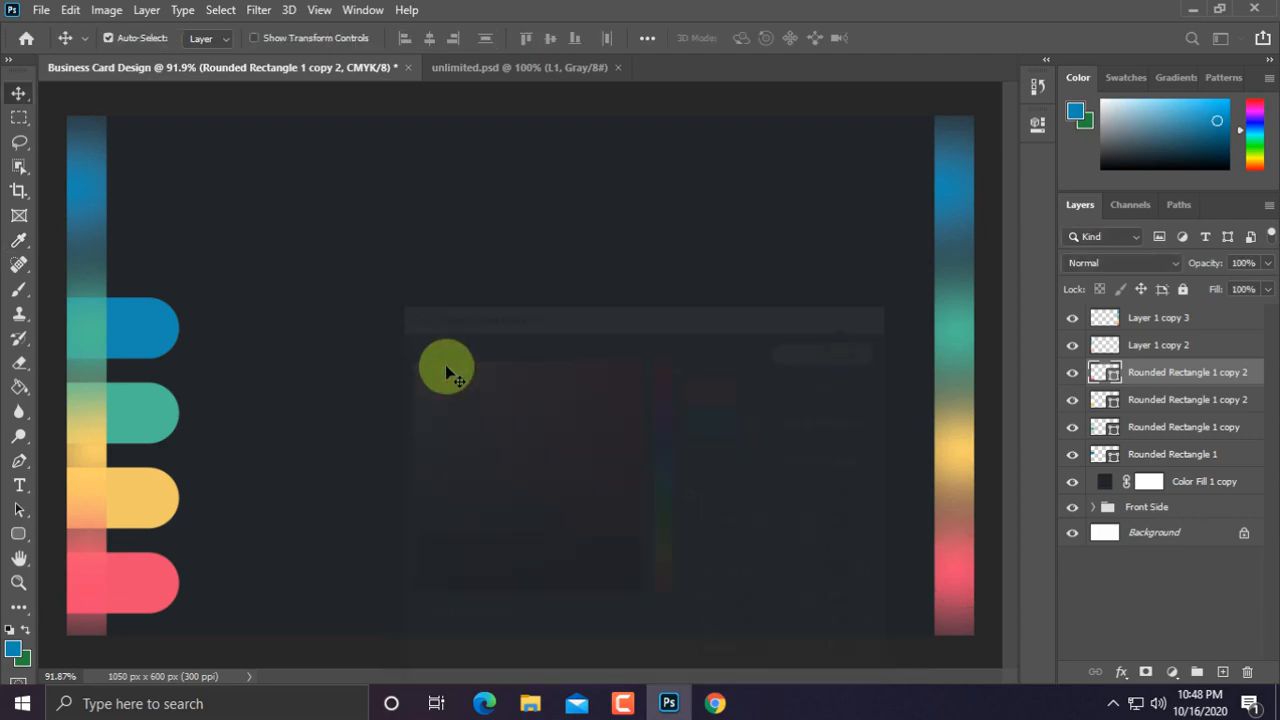
Step: Select all four colored tabs and scale them up together to about 267 x 375 px
scroll(385, 370, down, 3)
scroll(388, 372, up, 4)
drag(390, 378, 634, 347)
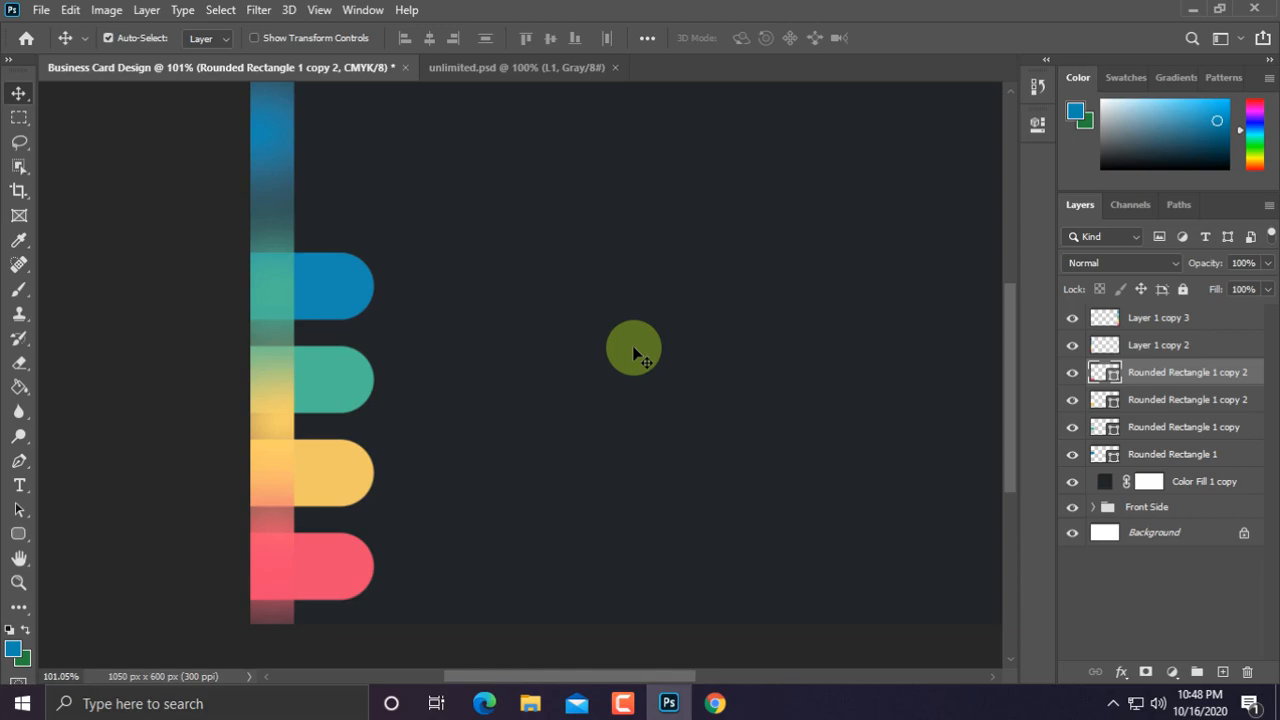
key(ctrl+0)
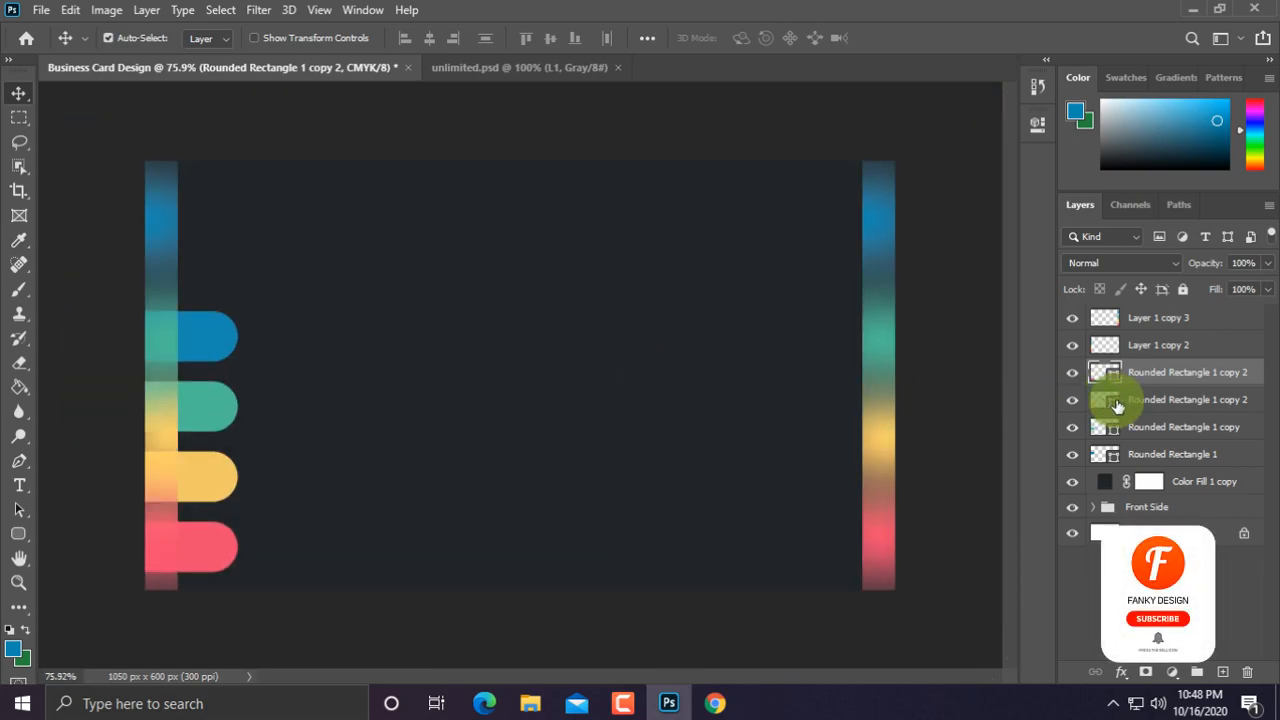
shift+click(1156, 450)
key(ctrl+t)
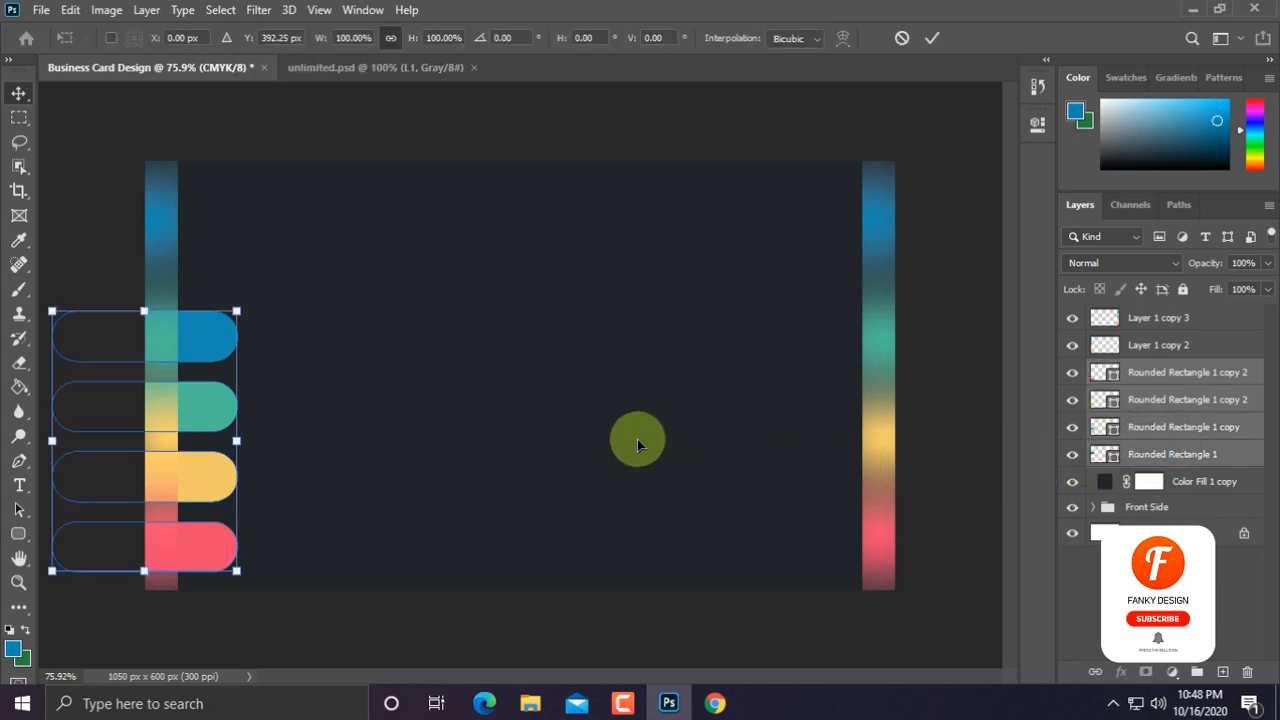
mouse_move(240, 313)
mouse_down()
mouse_move(285, 300)
mouse_move(250, 311)
mouse_up()
key(Return)
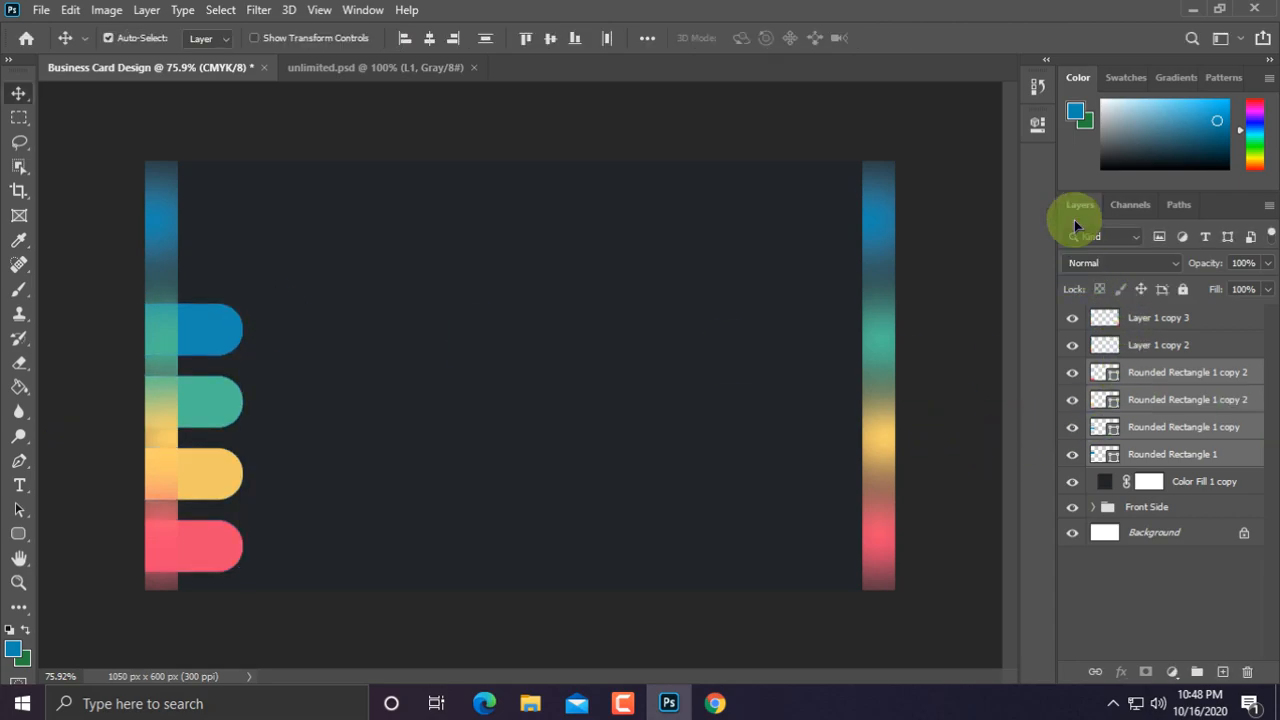
Step: Raise the corner radius of the four colored tabs to 36.17 px and collapse the shape properties
click(1037, 123)
drag(772, 314, 971, 310)
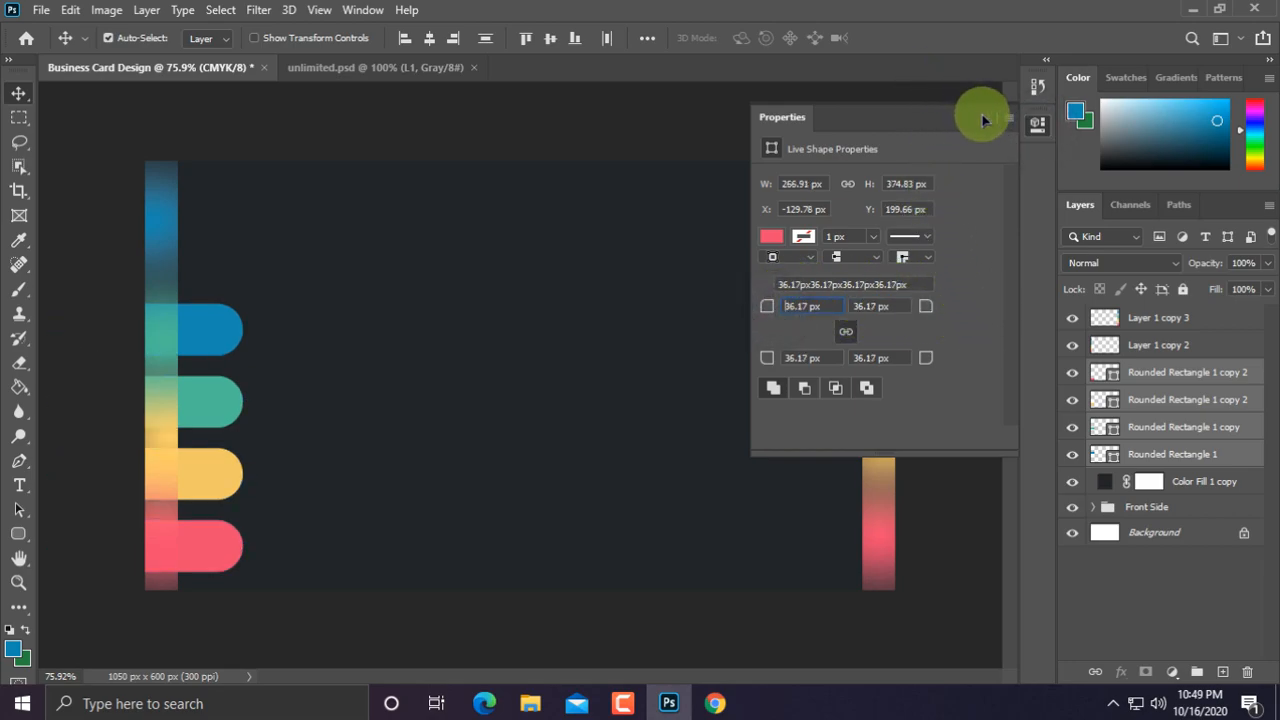
click(988, 119)
scroll(691, 322, up, 2)
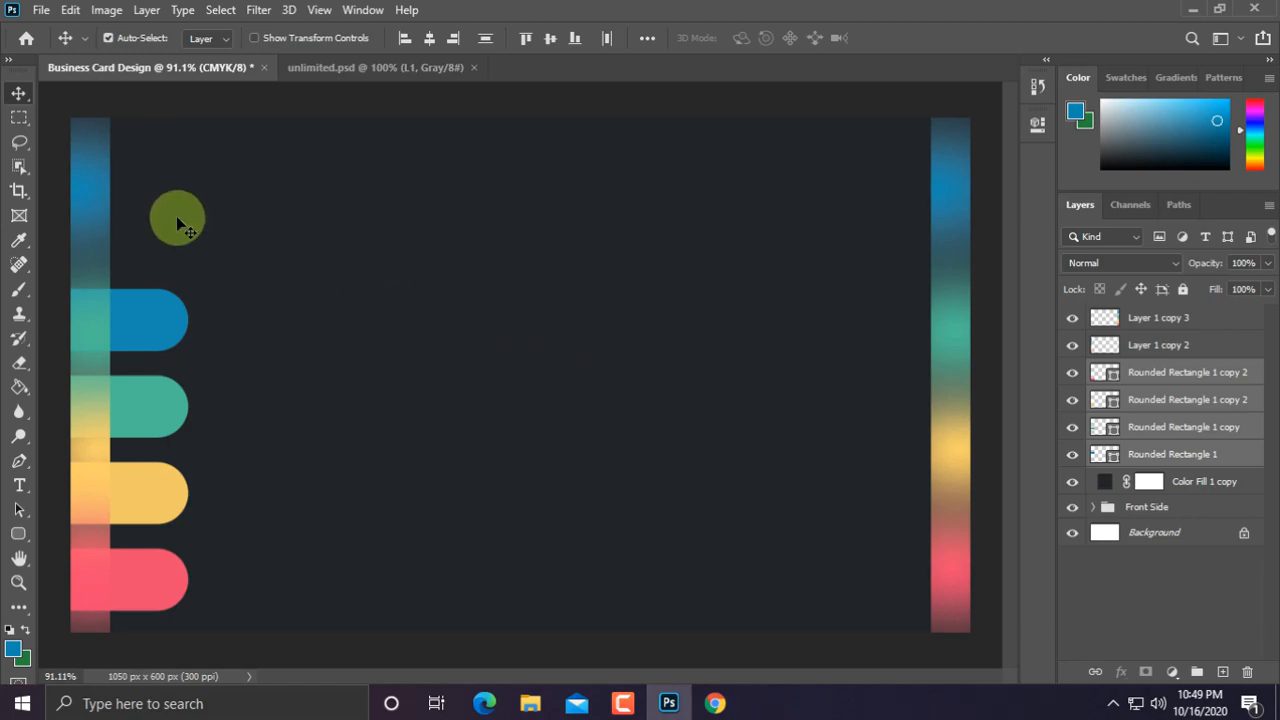
Step: Open the envelope (1).psd icon file from the Downloads folder
click(41, 10)
click(62, 52)
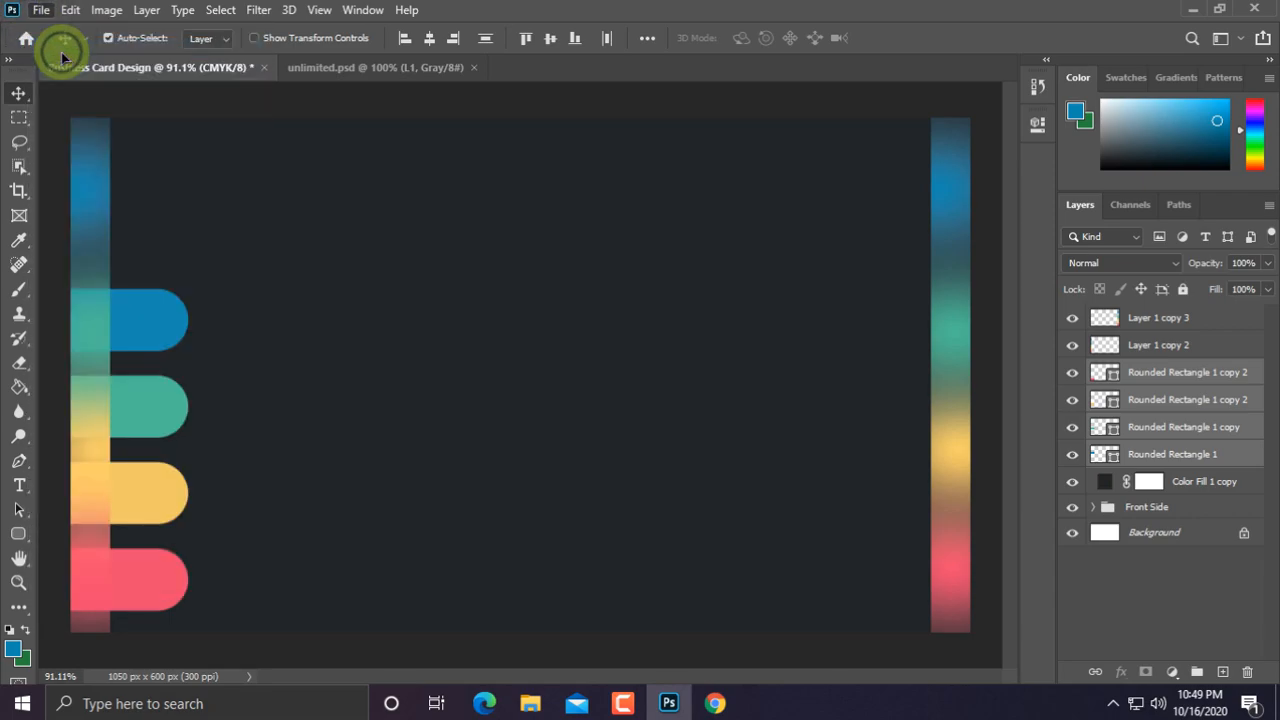
scroll(422, 389, down, 3)
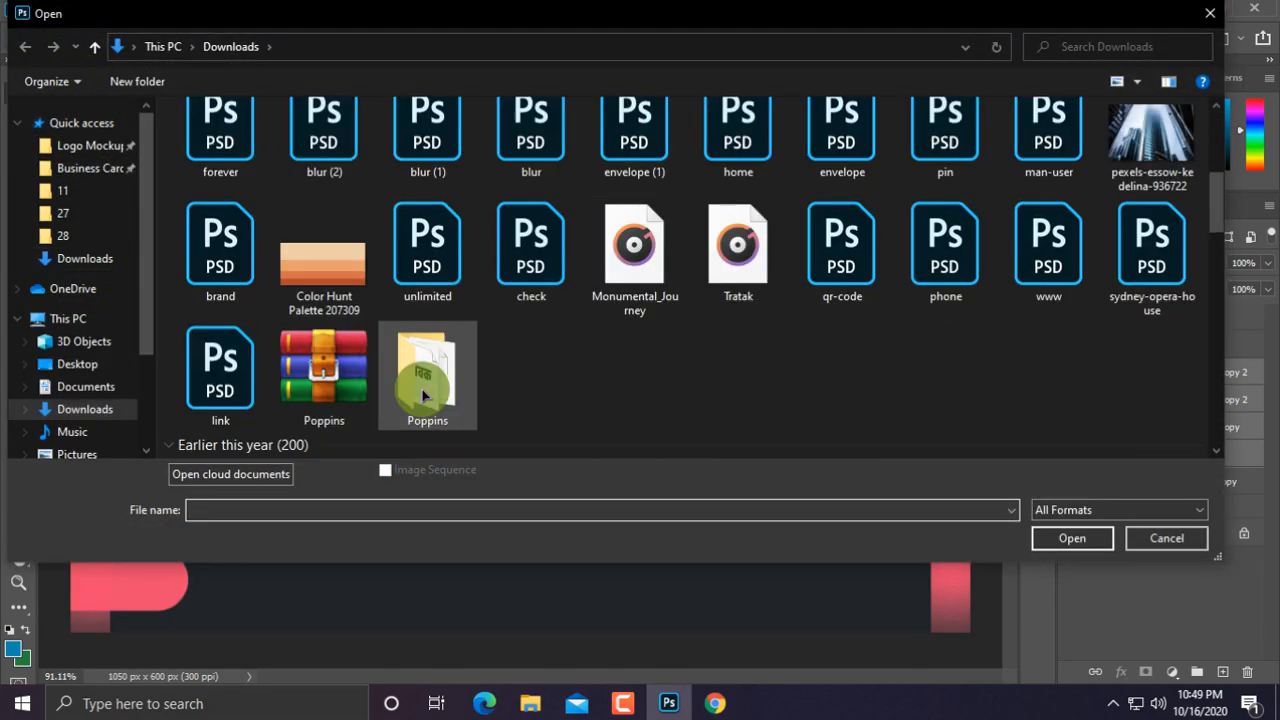
scroll(357, 323, up, 1)
click(735, 190)
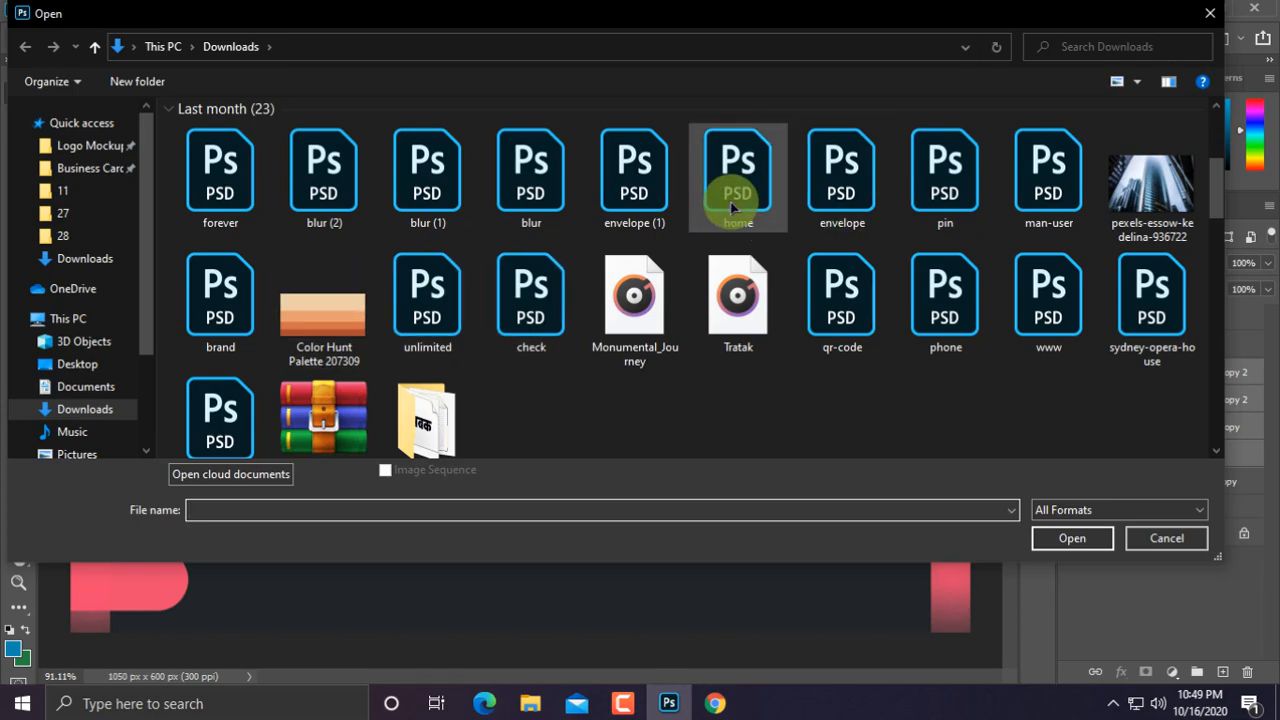
click(652, 200)
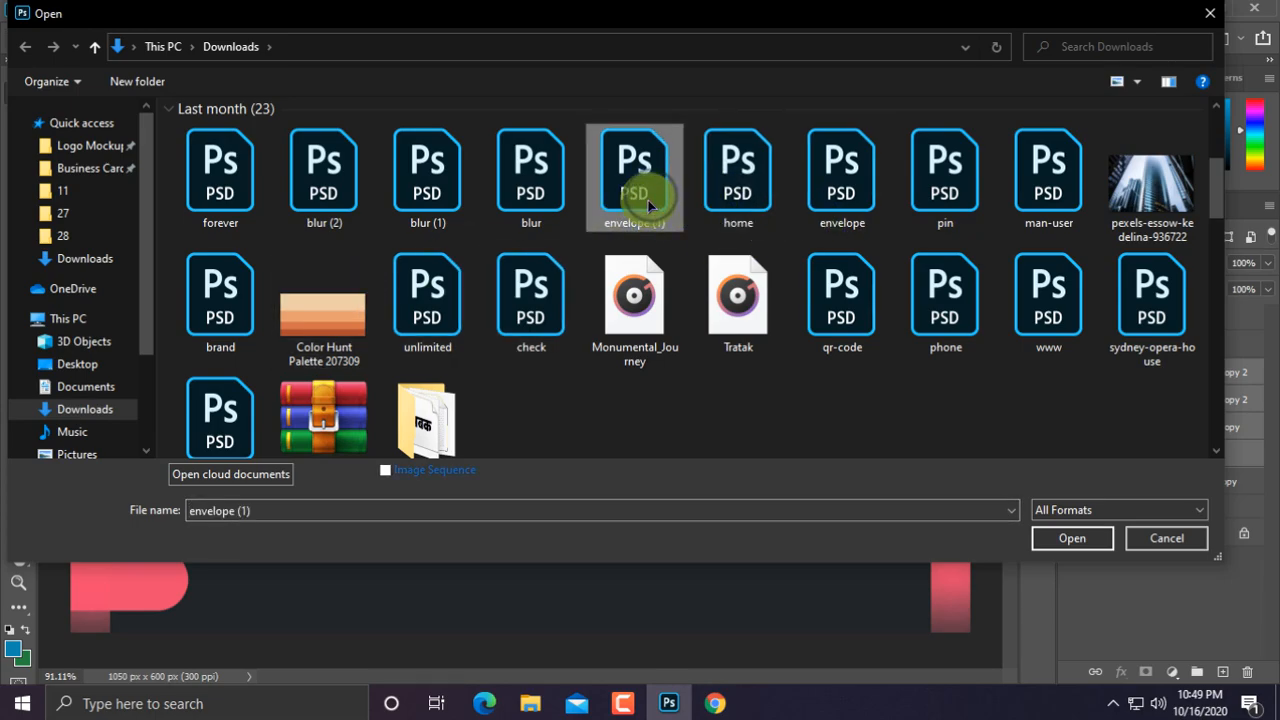
double_click(648, 203)
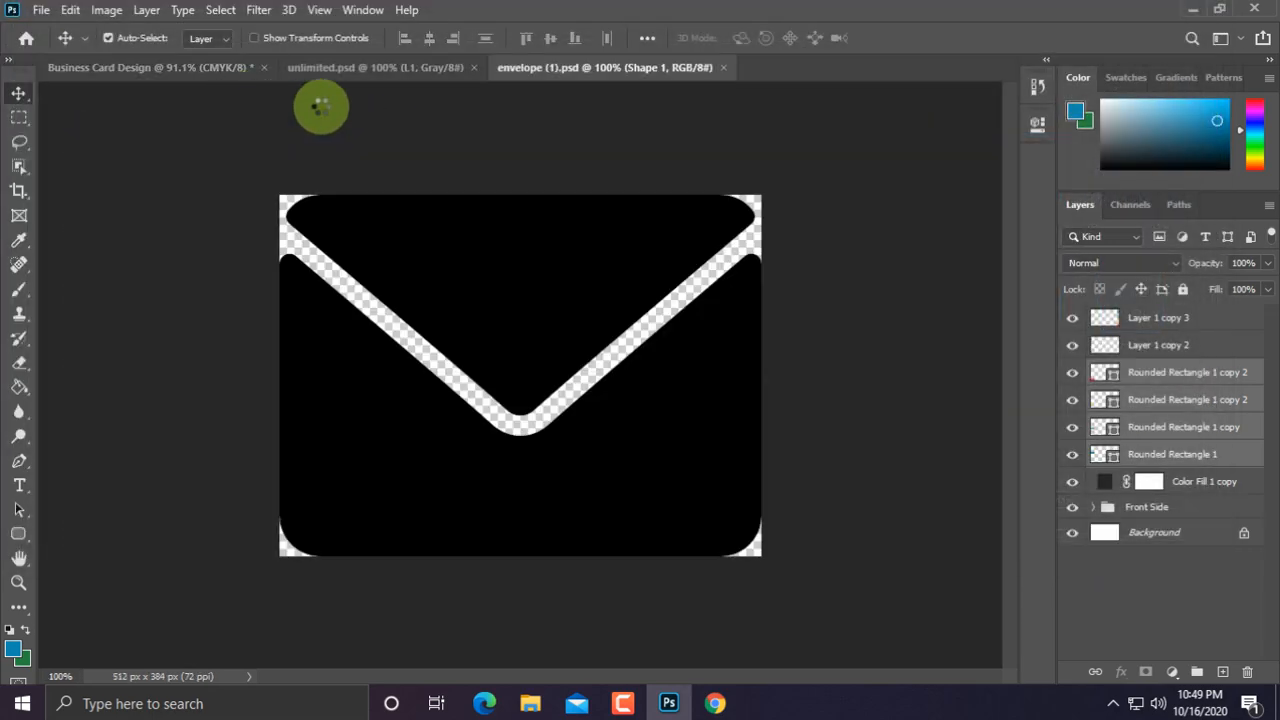
click(43, 12)
click(52, 46)
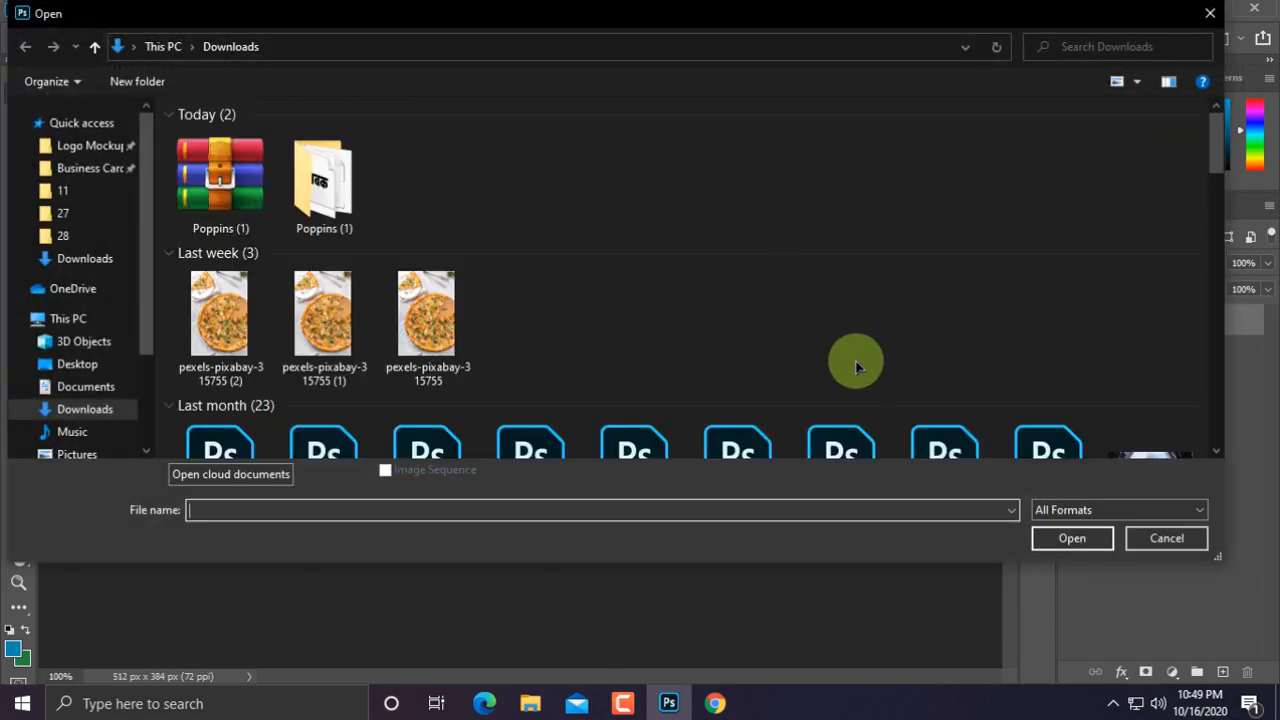
scroll(855, 367, down, 2)
double_click(832, 287)
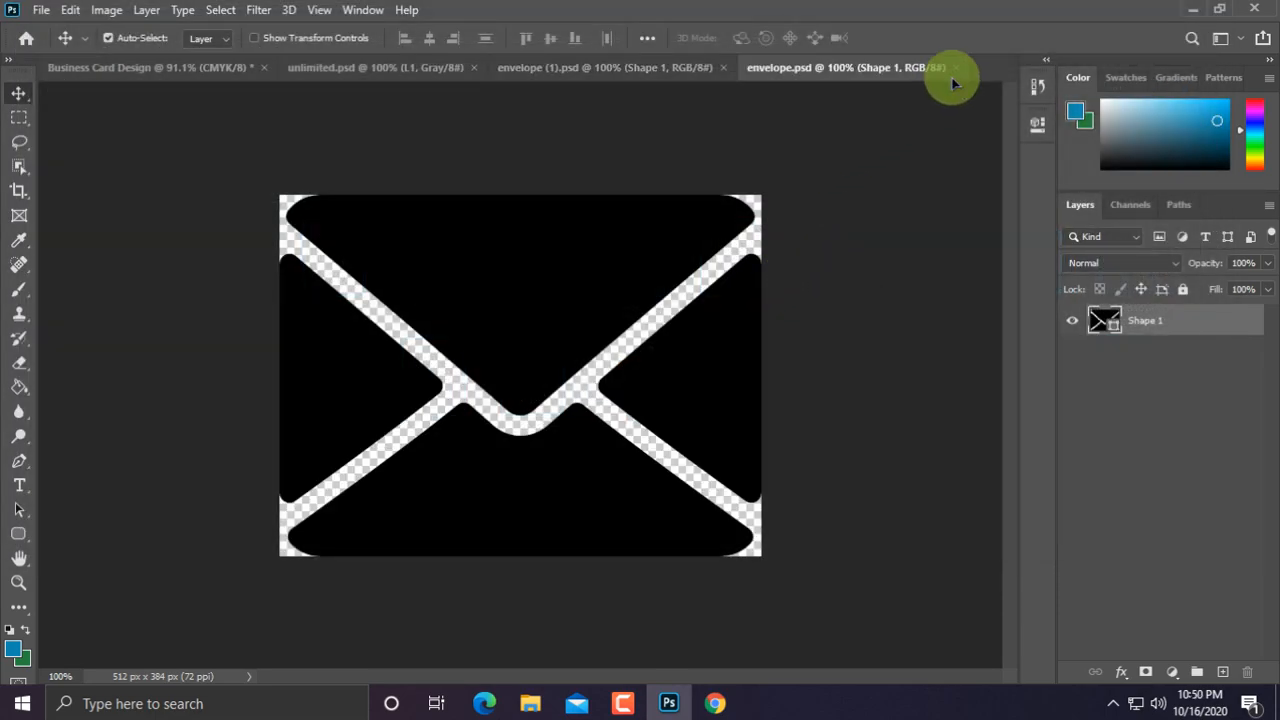
click(960, 68)
Step: Open the man-user.psd icon file from the Downloads folder
click(47, 10)
click(57, 83)
scroll(837, 303, down, 4)
scroll(837, 340, up, 1)
click(1049, 195)
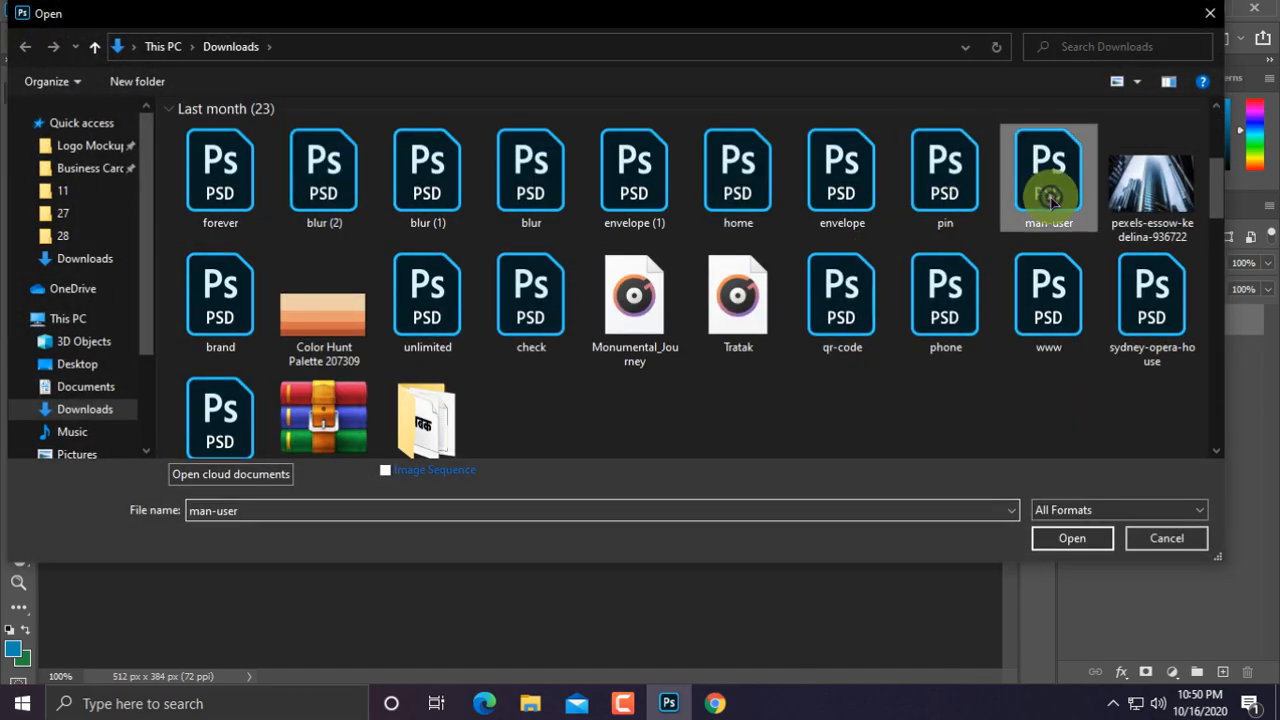
double_click(1049, 197)
Step: Open the phone.psd icon file from the Downloads folder
click(40, 10)
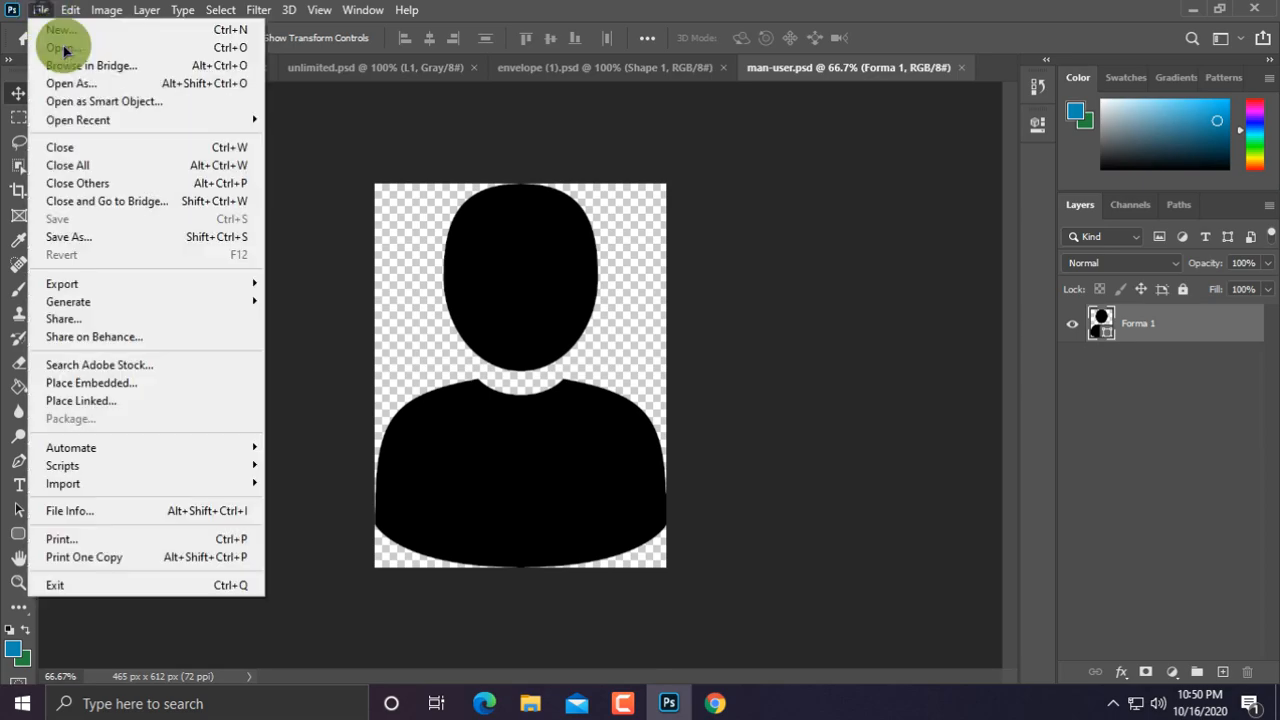
click(58, 47)
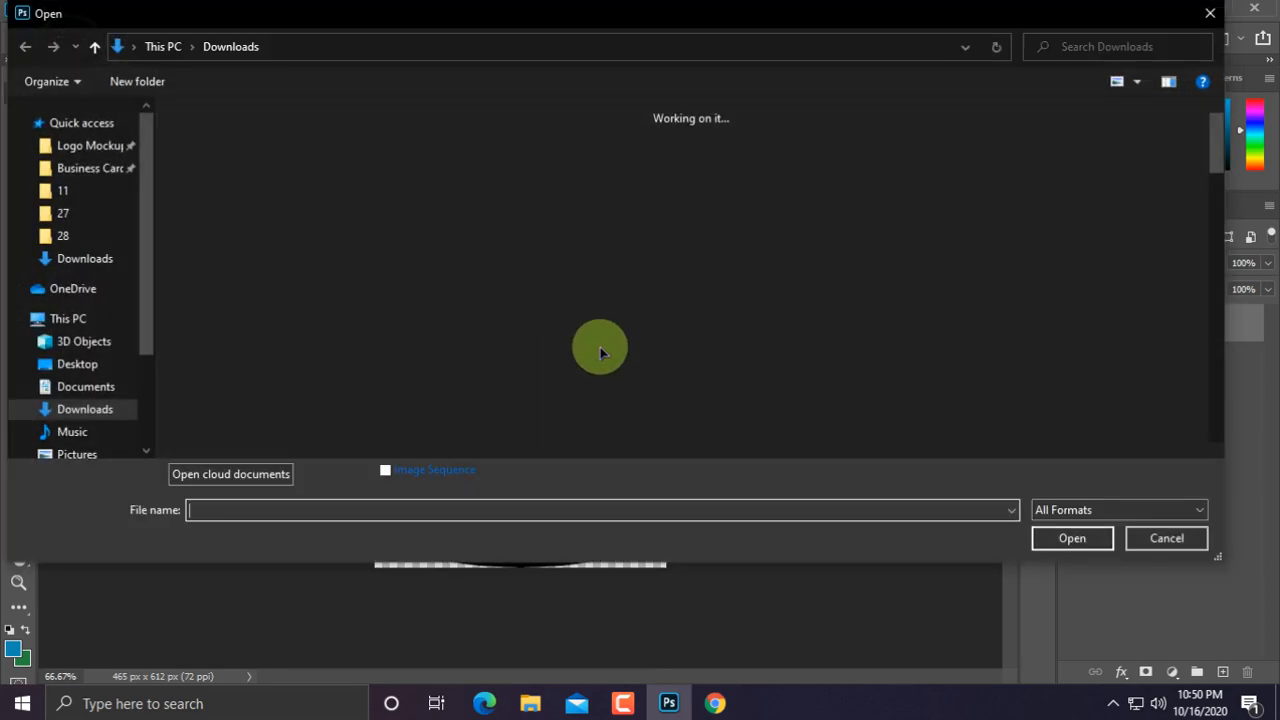
scroll(668, 343, down, 2)
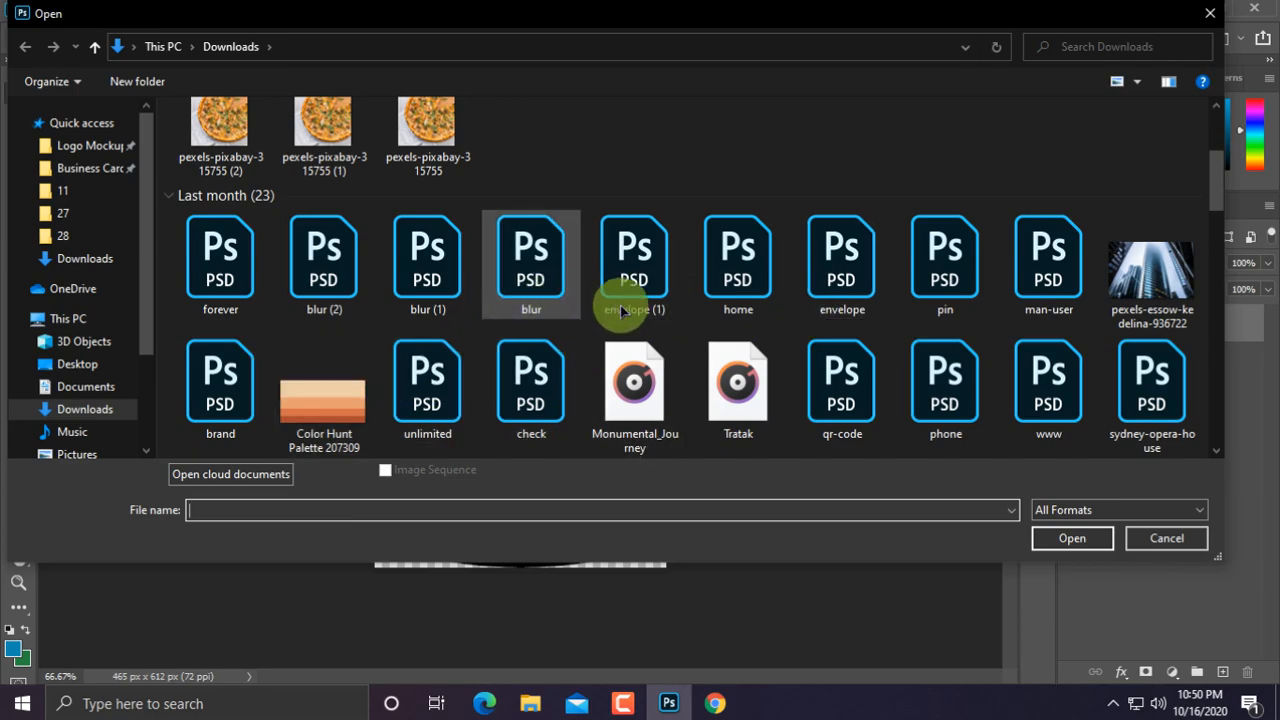
scroll(945, 395, down, 1)
click(955, 272)
double_click(955, 272)
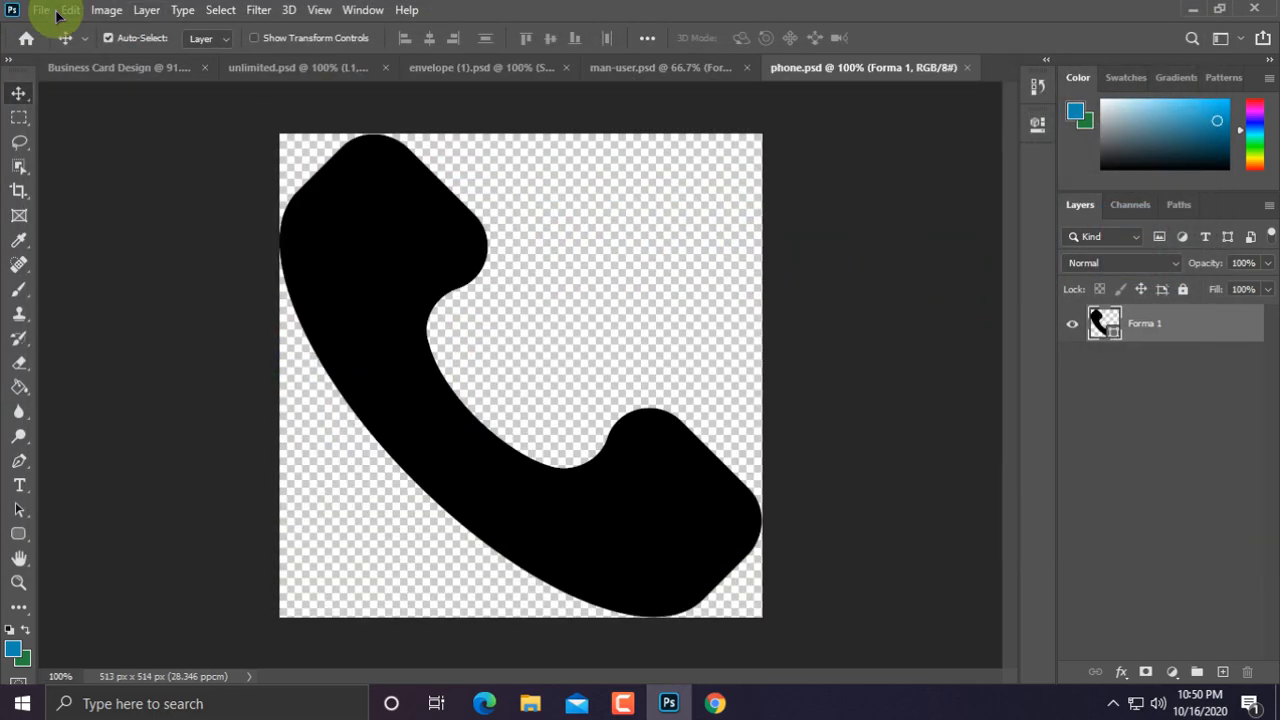
Step: Open the home.psd icon file from the Downloads folder and return to the Business Card Design document
click(41, 10)
click(62, 47)
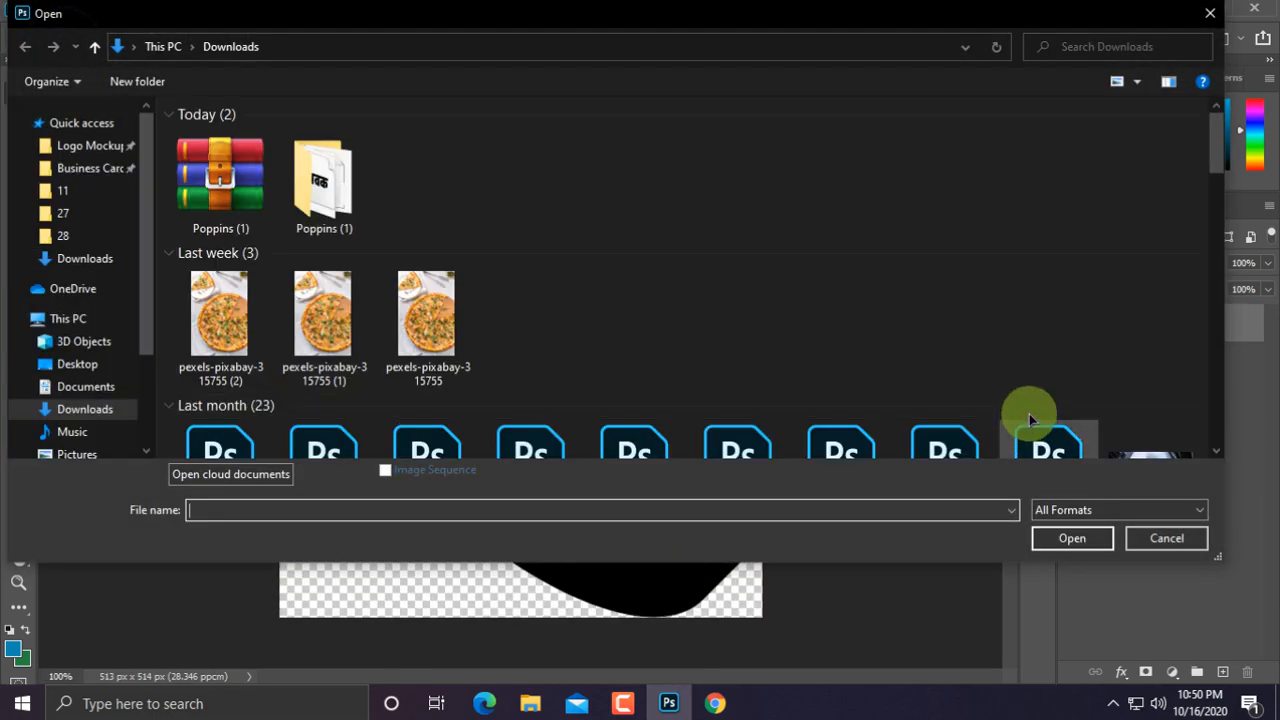
double_click(1043, 275)
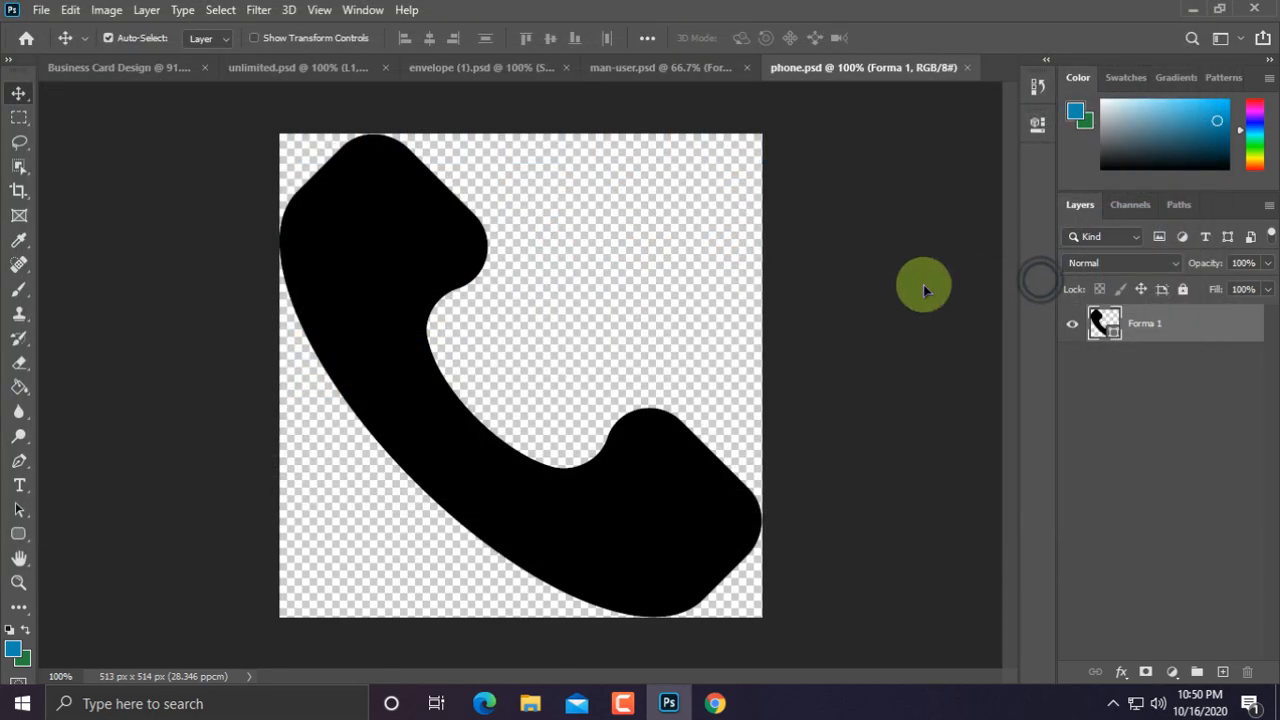
click(967, 67)
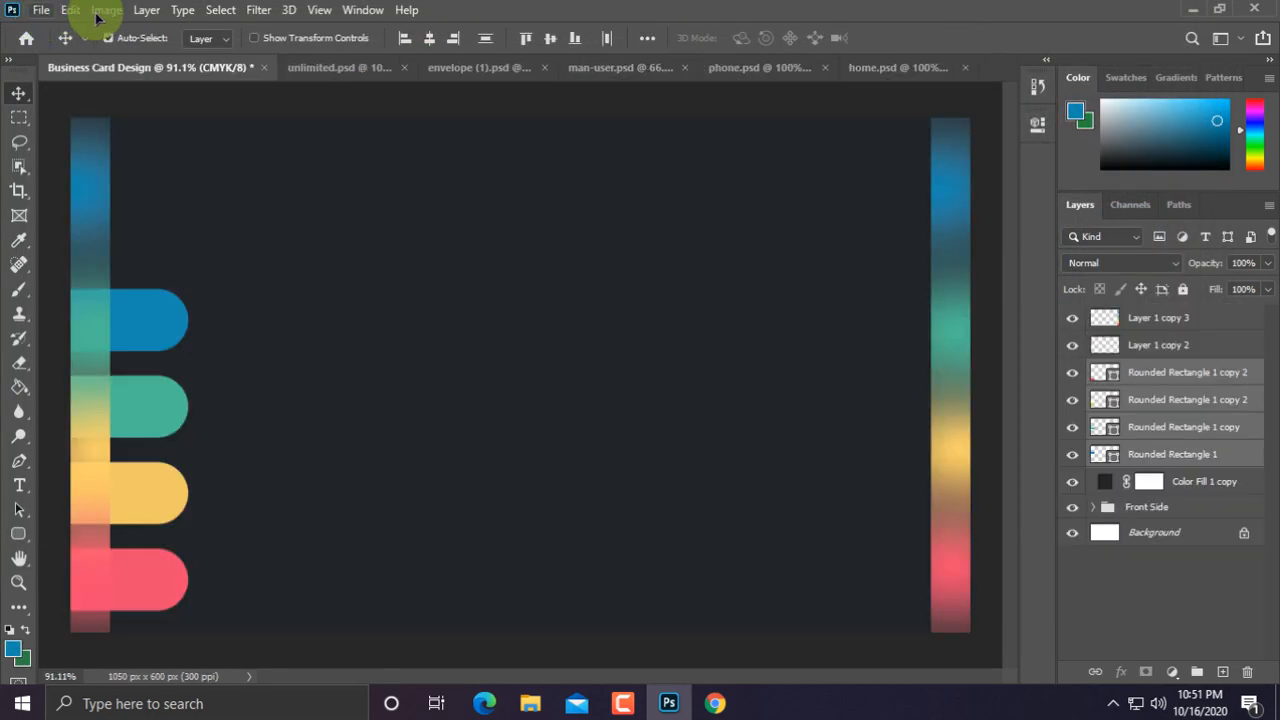
Step: Bring the silhouette from man-user.psd into the business card and scale it down to fit inside the blue tab's rounded end
click(626, 67)
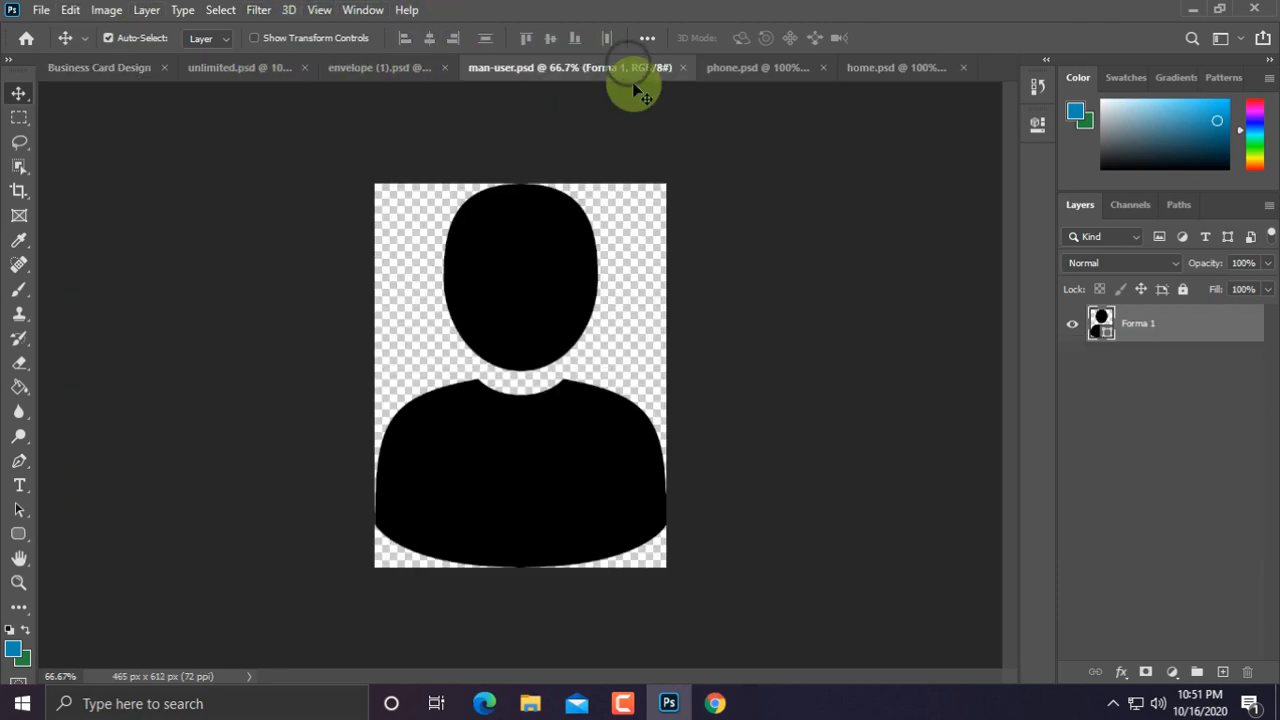
drag(534, 214, 160, 330)
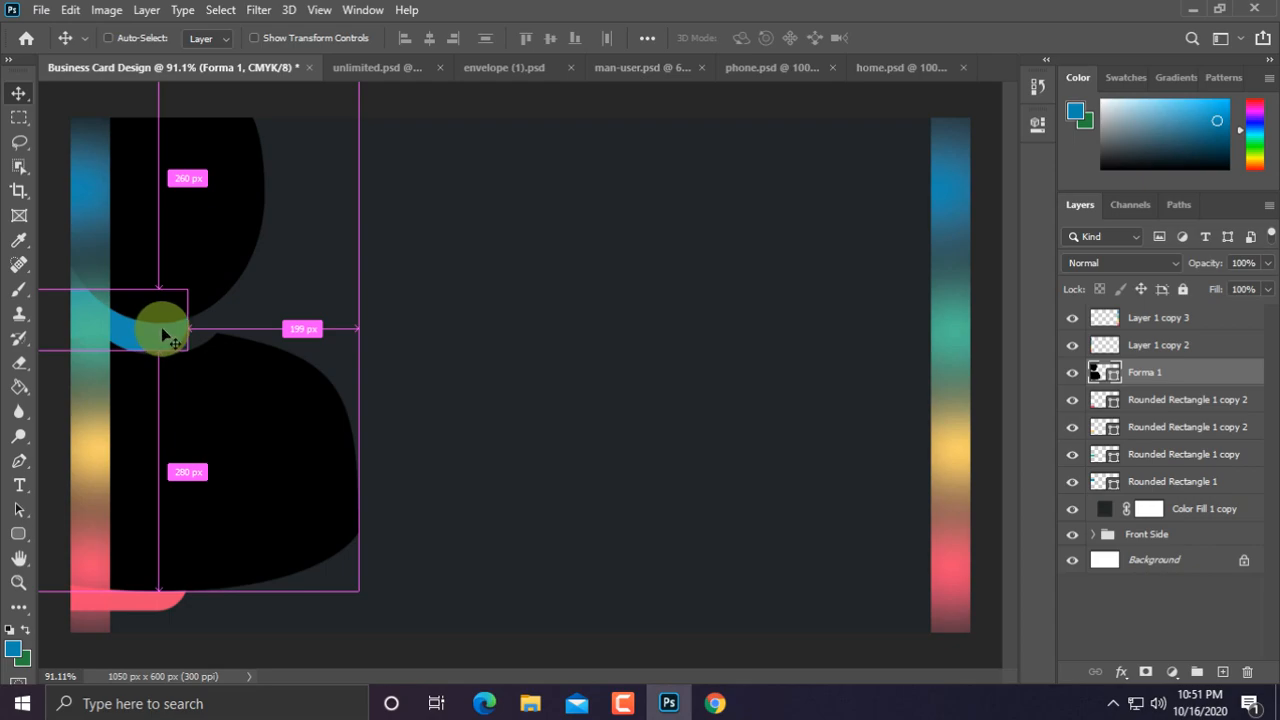
key(ctrl+t)
key(ctrl+minus)
drag(397, 136, 266, 315)
scroll(266, 315, up, 3)
scroll(259, 341, up, 3)
mouse_move(389, 250)
mouse_down()
mouse_move(339, 297)
mouse_move(375, 251)
mouse_up()
key(Return)
scroll(380, 251, down, 5)
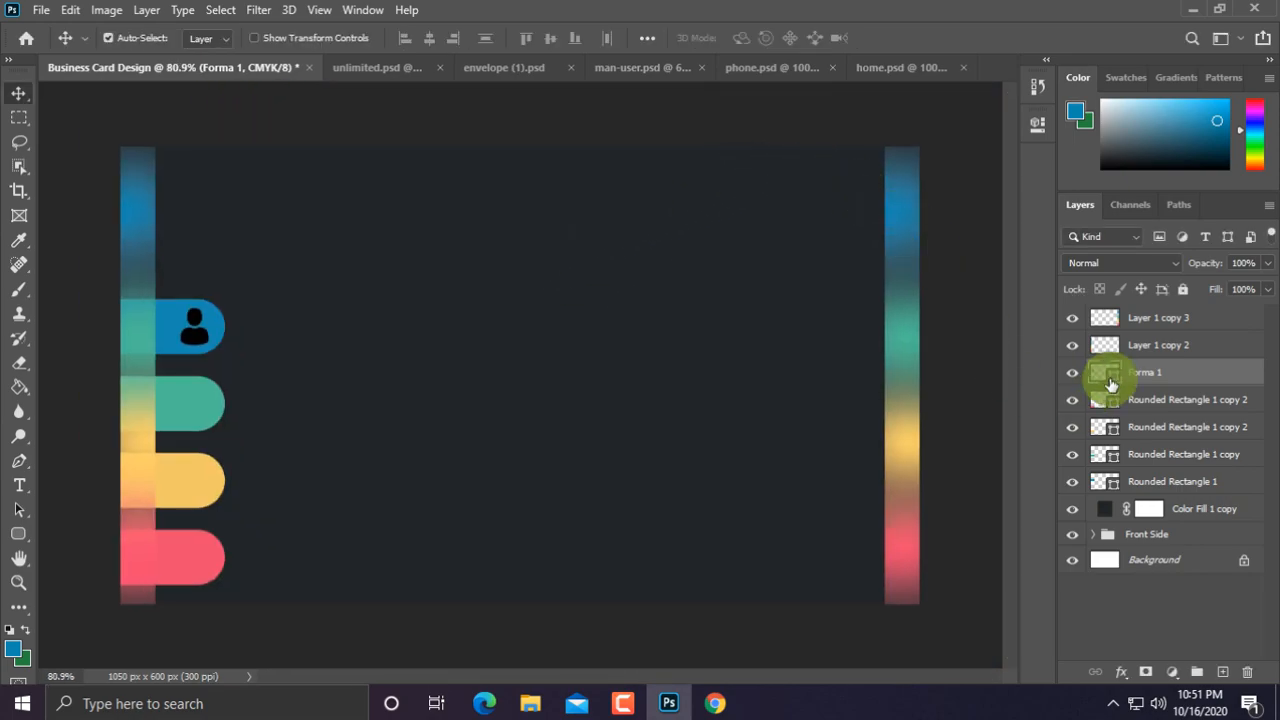
Step: Recolor the user silhouette with the dark color sampled from the card background
double_click(1098, 377)
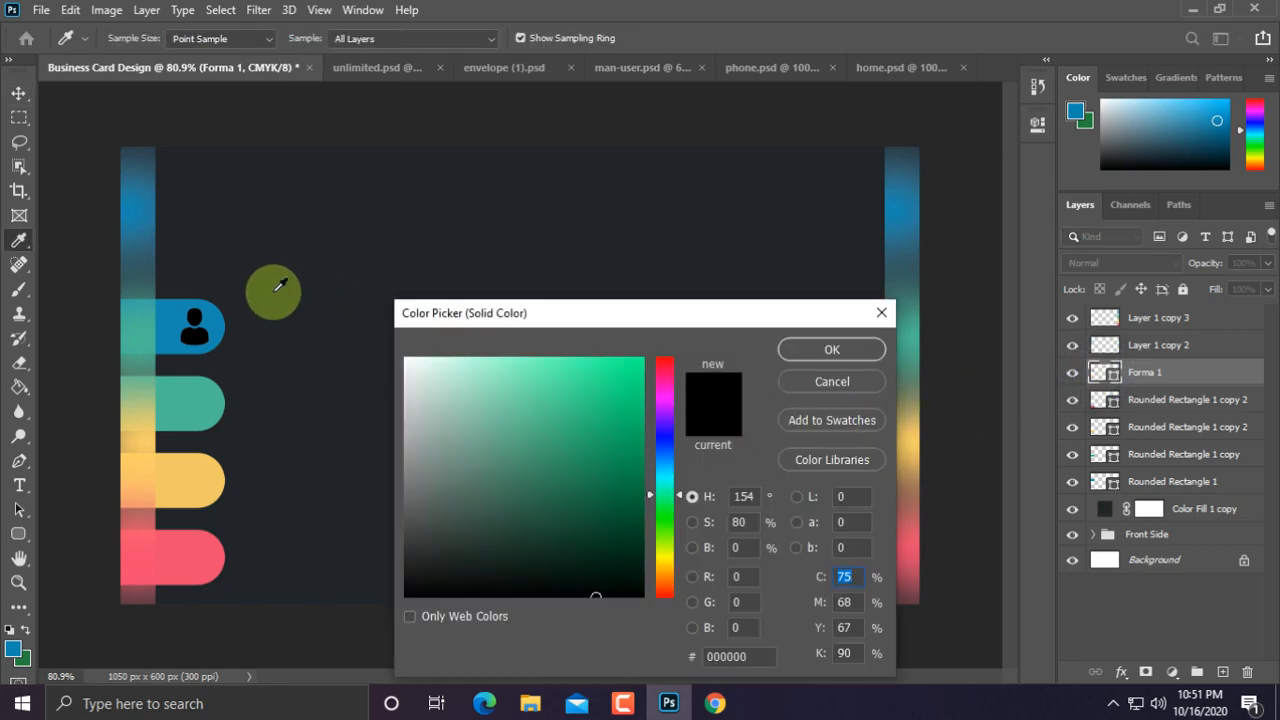
click(280, 287)
click(830, 349)
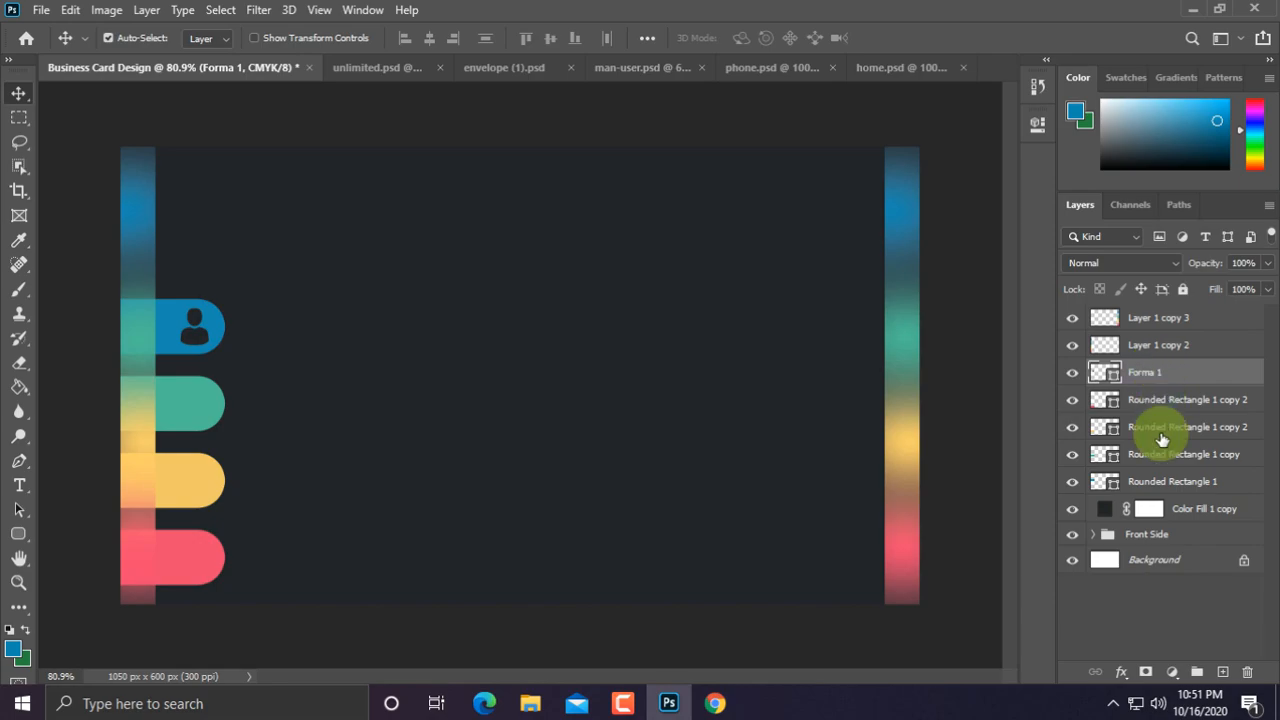
Step: Move the blue tab's layer directly beneath the user silhouette layer in the stacking order
click(1071, 484)
click(1071, 484)
drag(1157, 483, 1166, 386)
Step: Group the user silhouette with the blue tab and name the group Main User
shift+click(1166, 372)
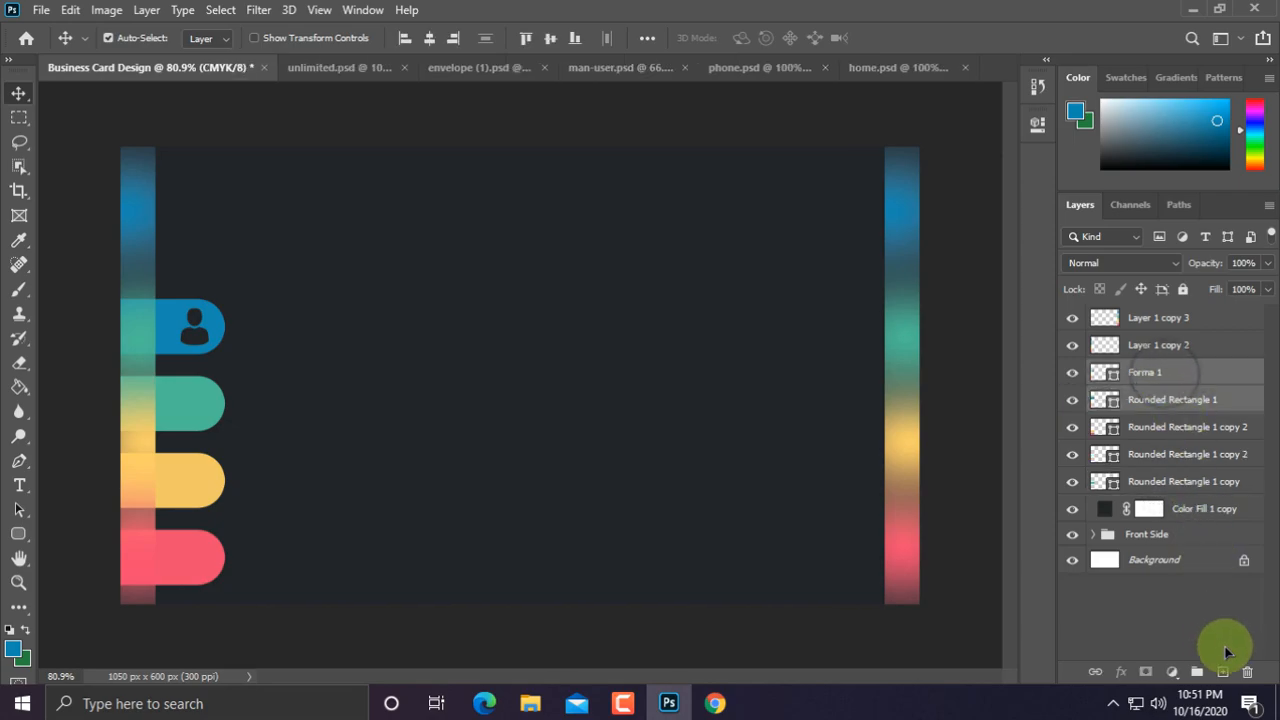
click(1197, 672)
double_click(1145, 372)
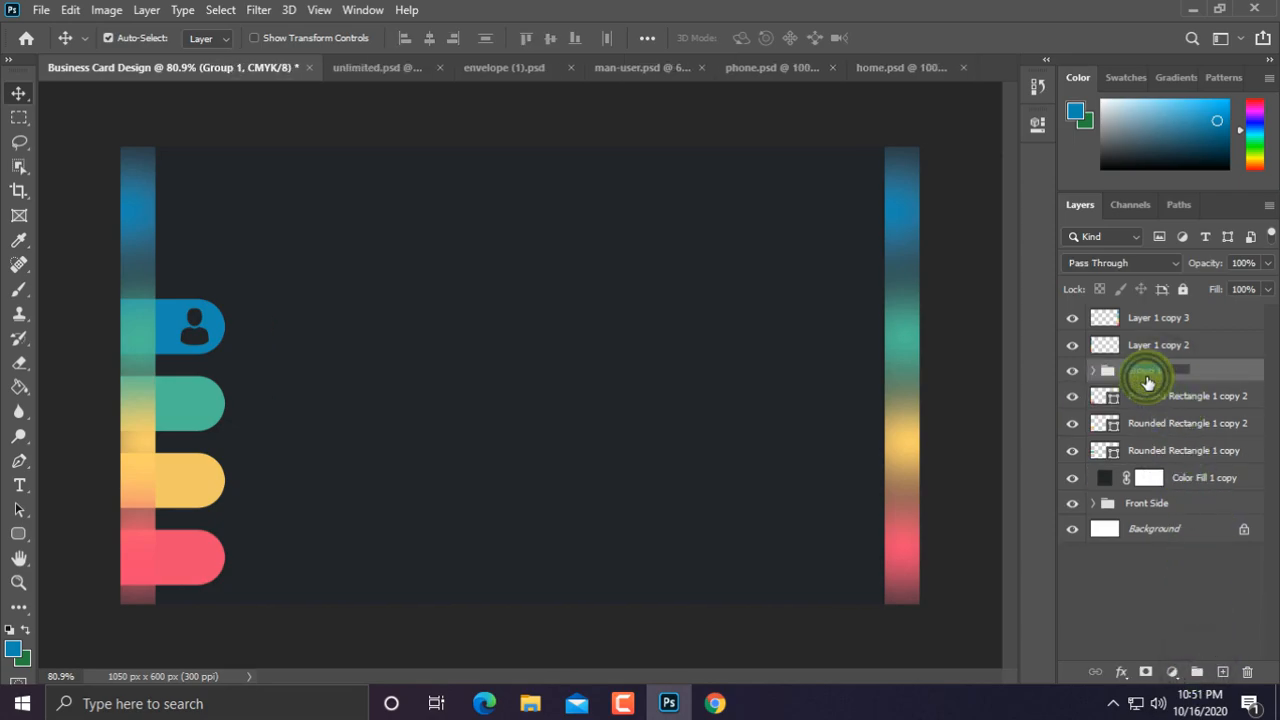
key(Return)
text(Man)
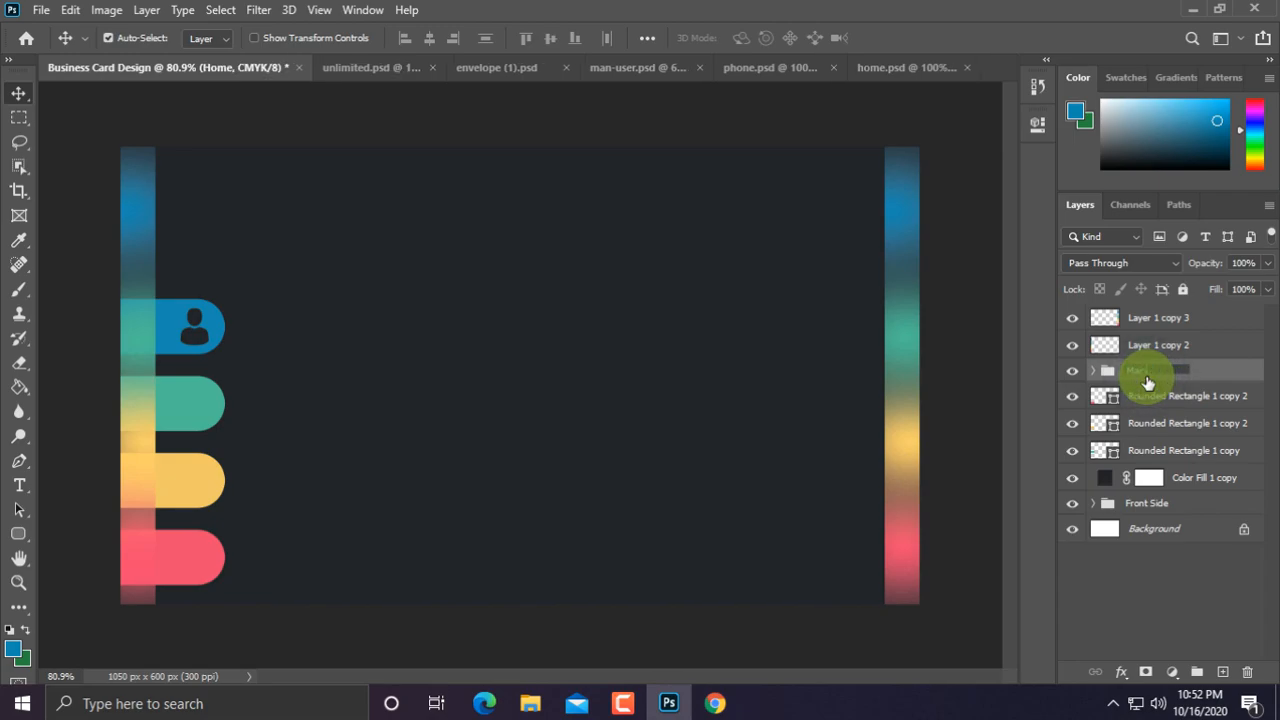
text(ain User)
key(Return)
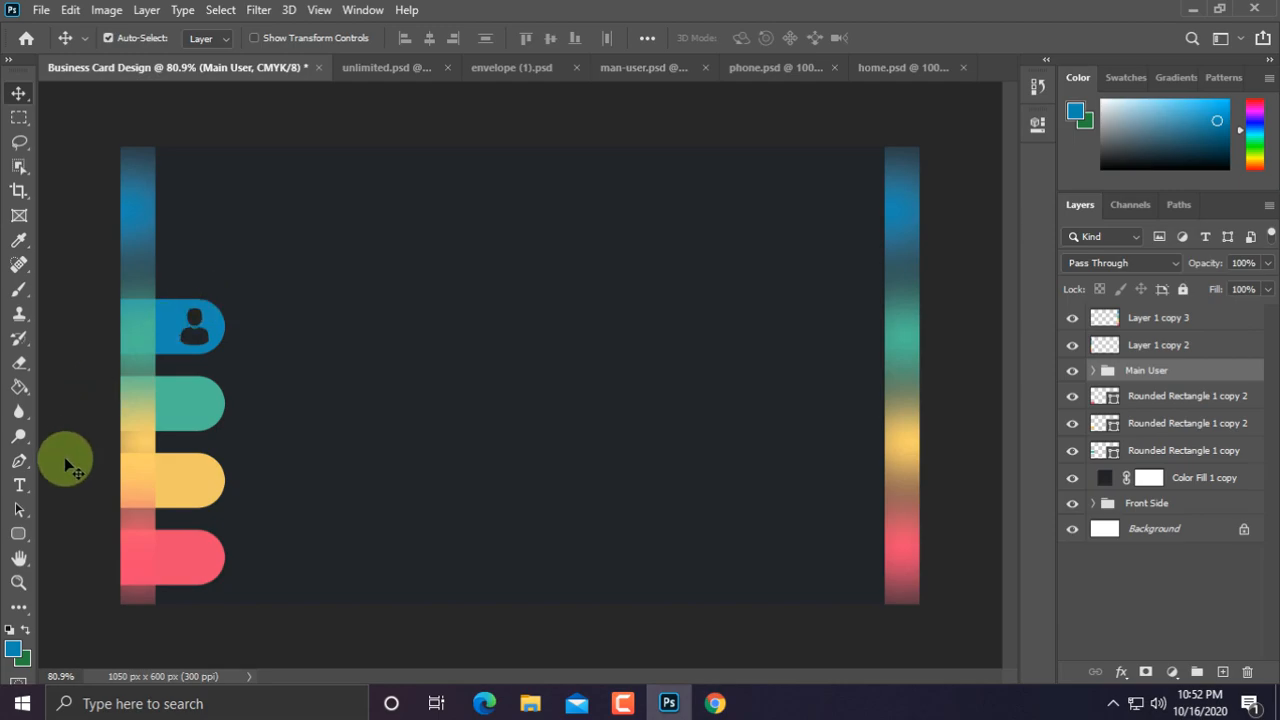
Step: Add a white Metropolis Extra Bold 18 pt text line with the cardholder's full name in capitals near the blue tab
click(19, 485)
click(344, 351)
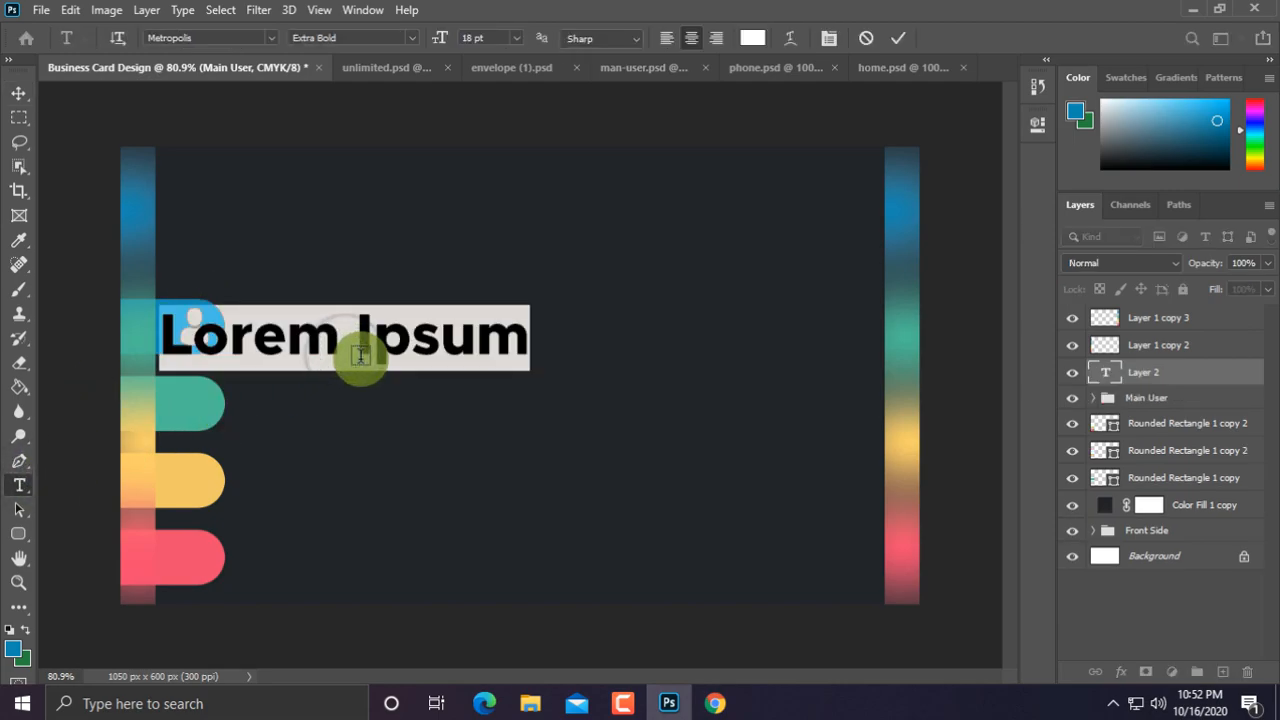
text(JH)
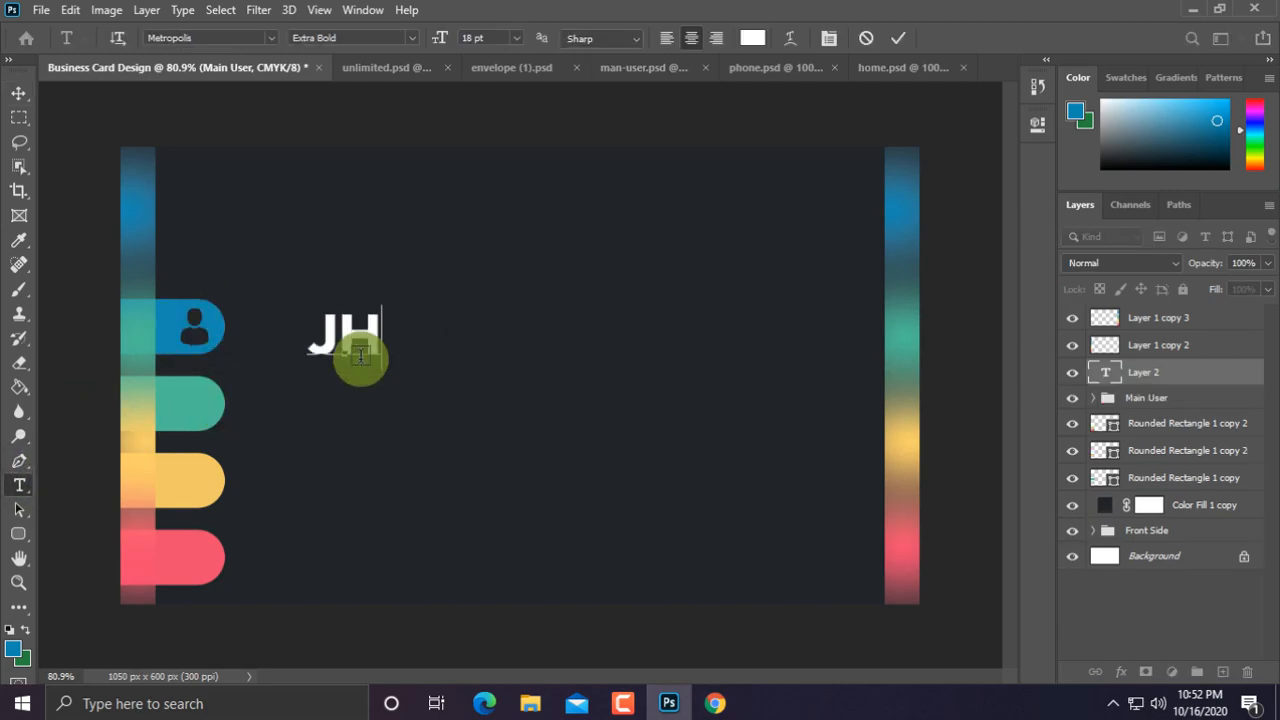
text(ON SMITJ)
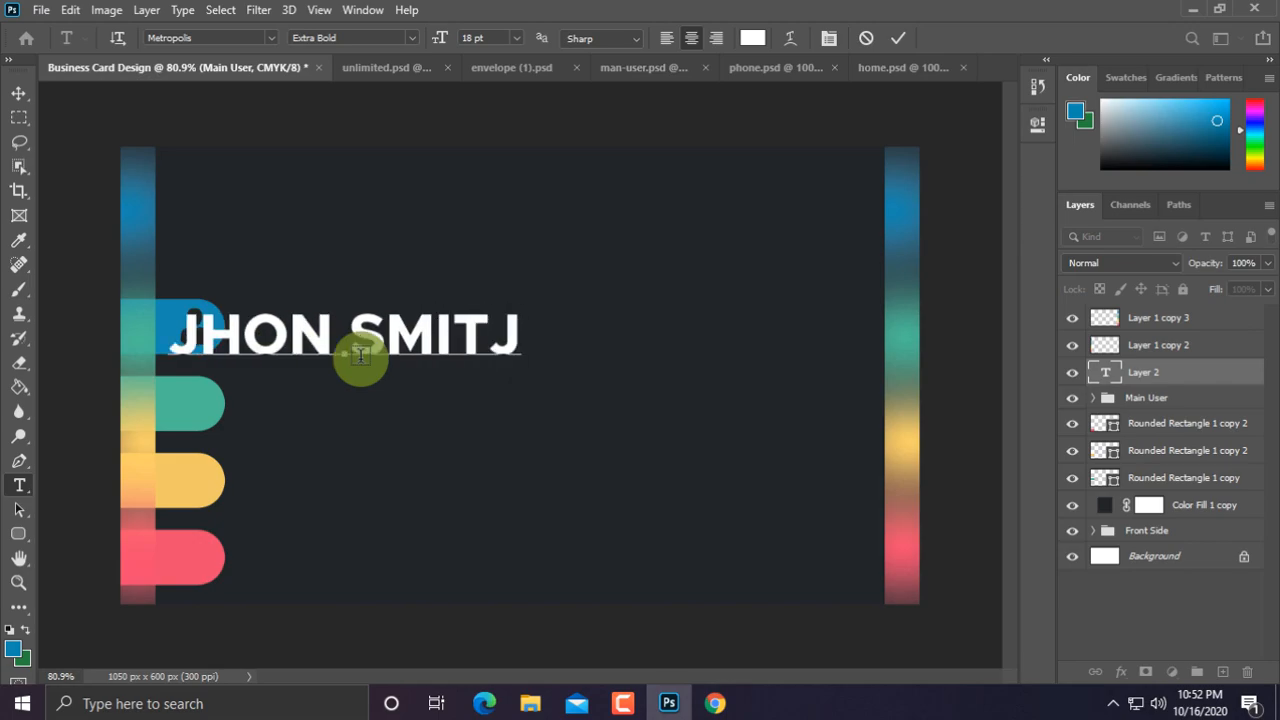
key(BackSpace)
text(H)
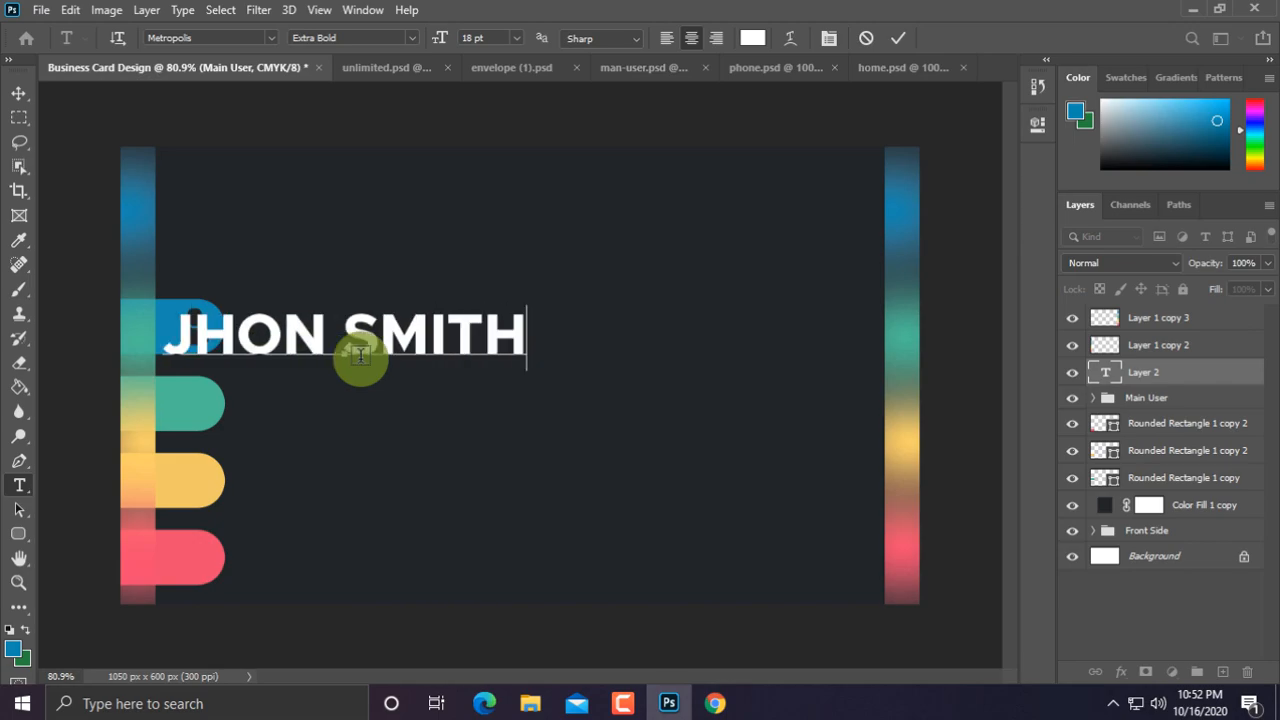
Step: Scale the name text down to about 7.97 pt and place it just right of the blue tab
click(19, 92)
key(ctrl+t)
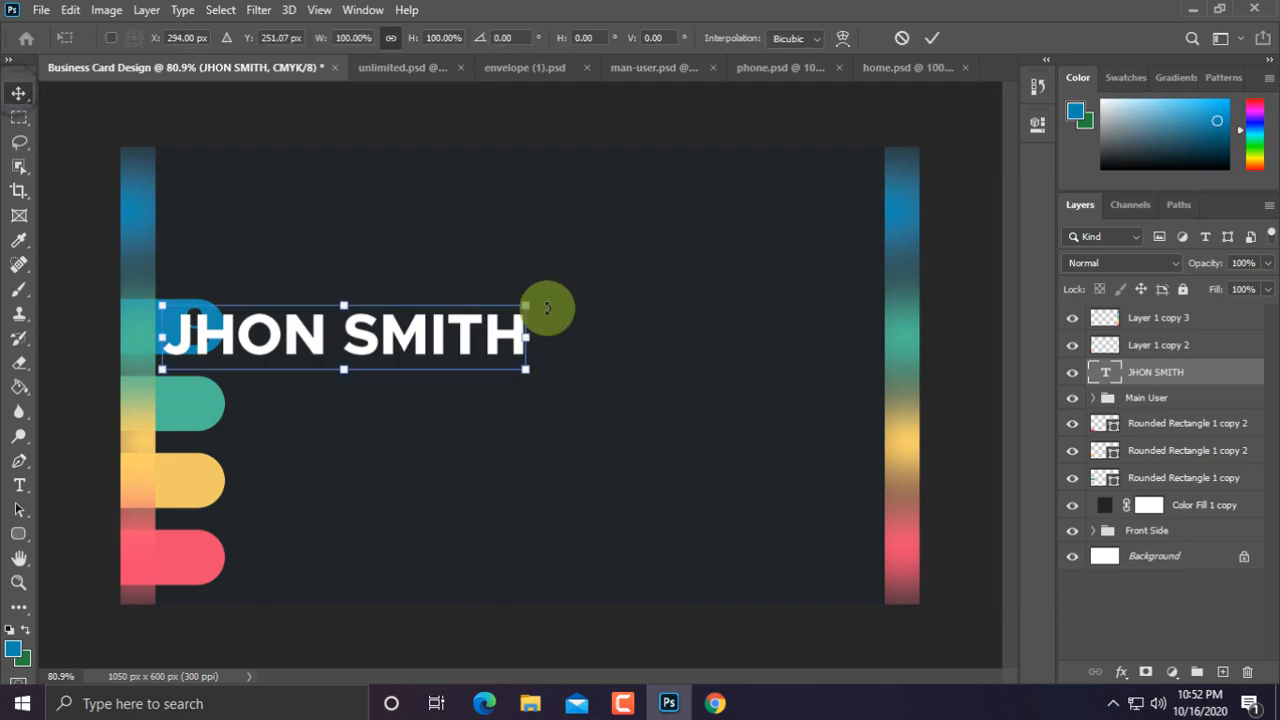
drag(534, 303, 305, 351)
drag(265, 360, 710, 346)
key(Return)
scroll(346, 329, up, 4)
key(ctrl+t)
key(Return)
Step: Add a white Metropolis Extra Bold 18 pt text line reading CEO EXECUTIVE below the cardholder's name
click(19, 485)
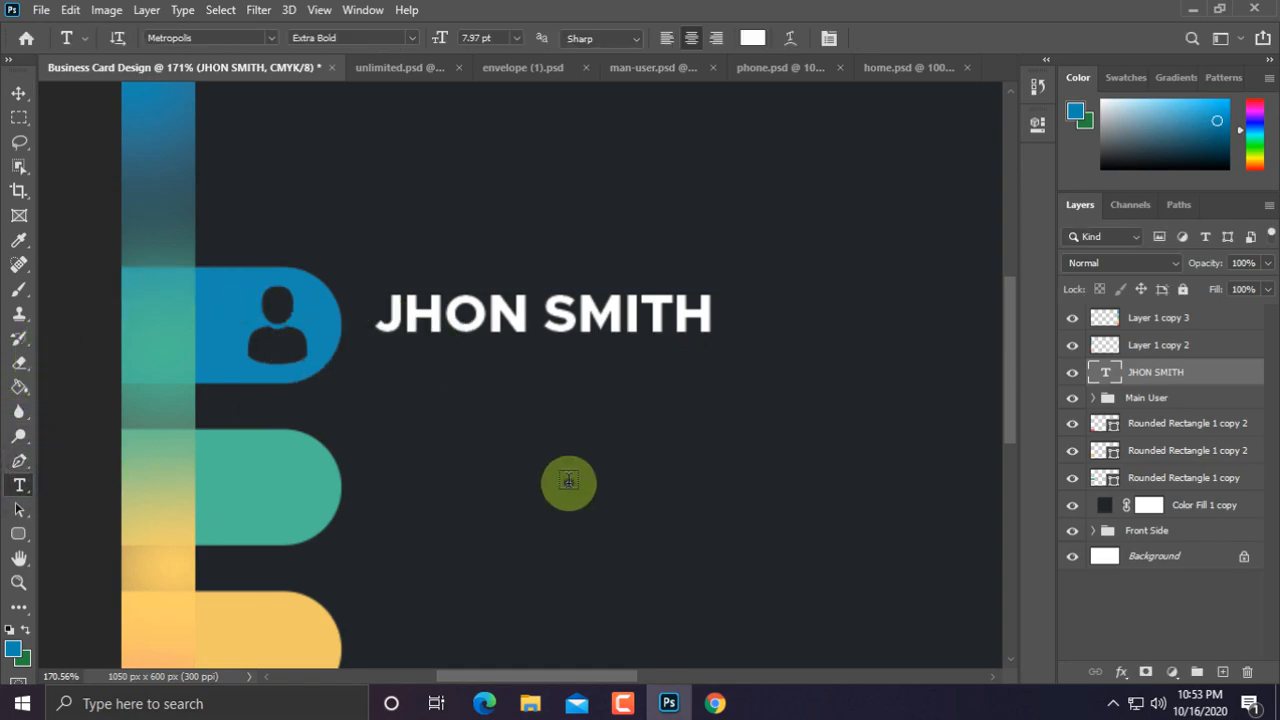
click(576, 485)
text(CER)
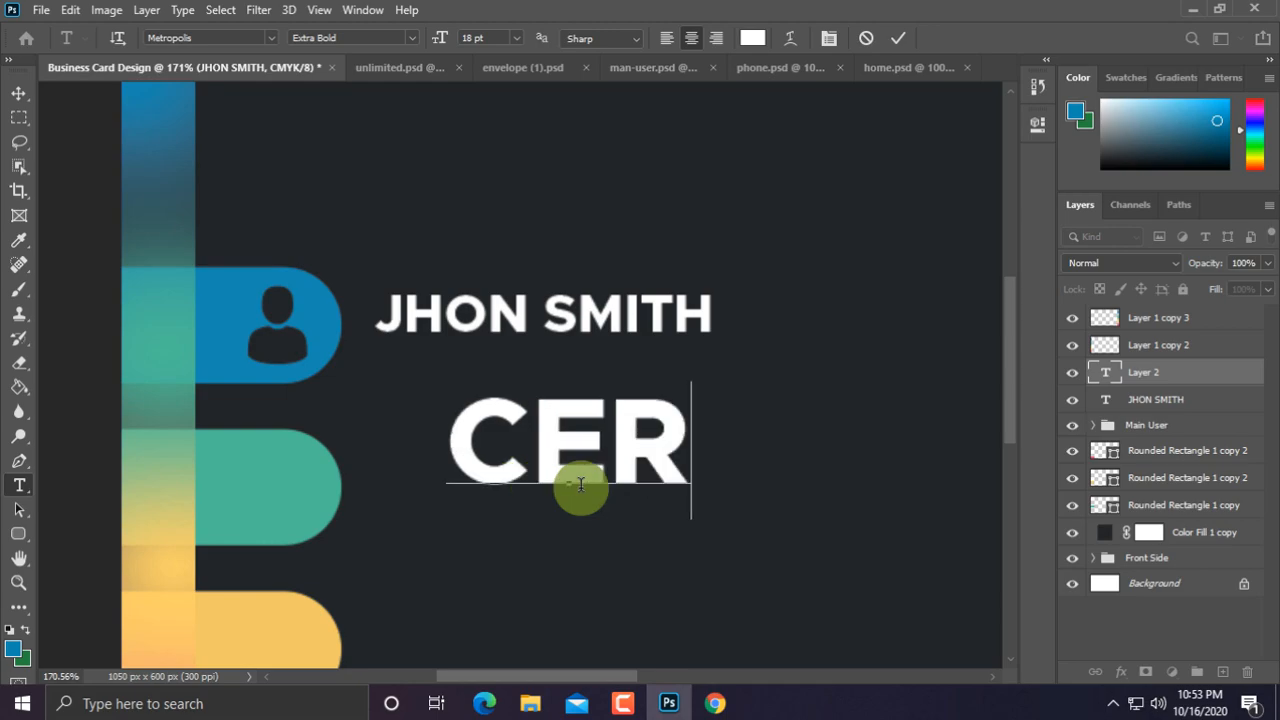
key(BackSpace)
text(O D)
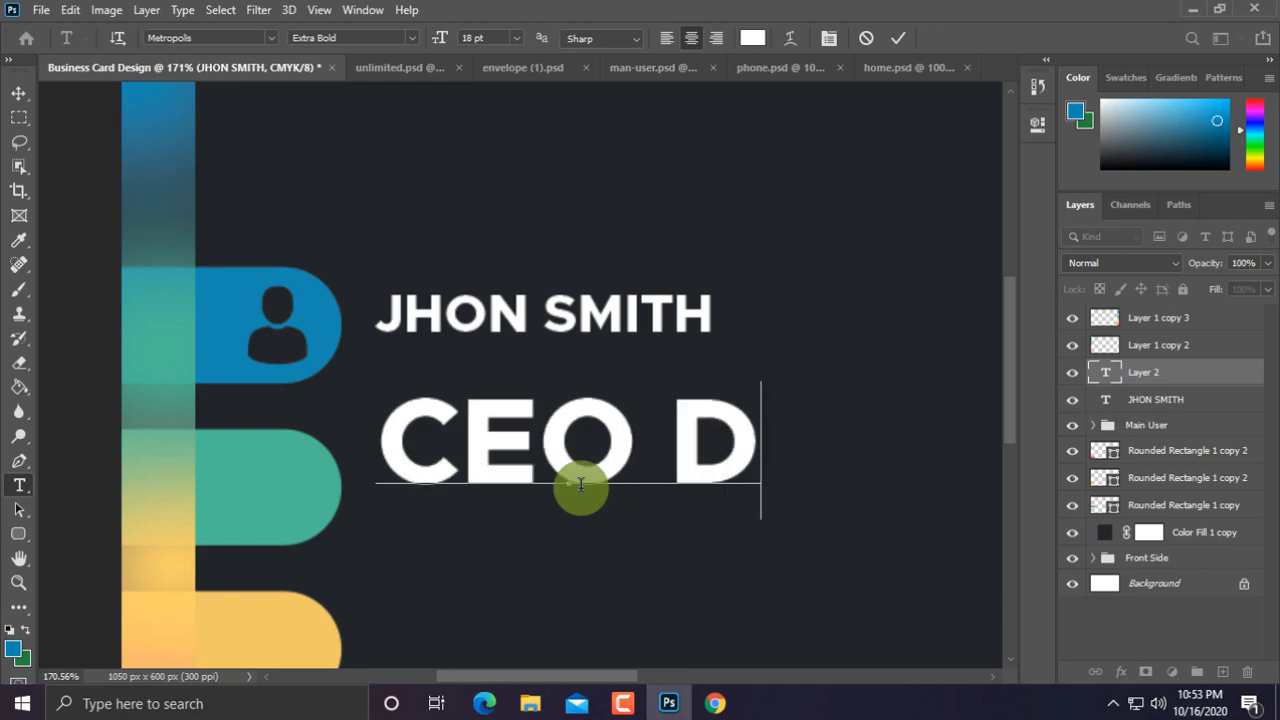
key(BackSpace)
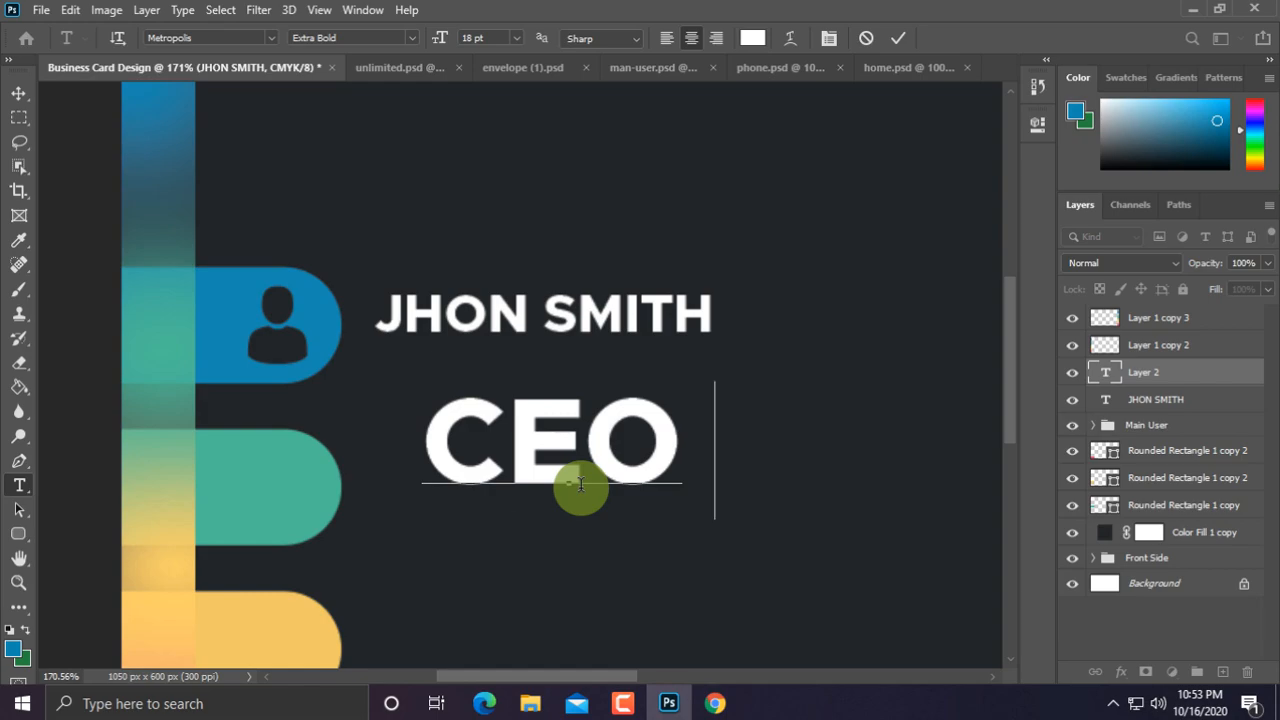
text(EX)
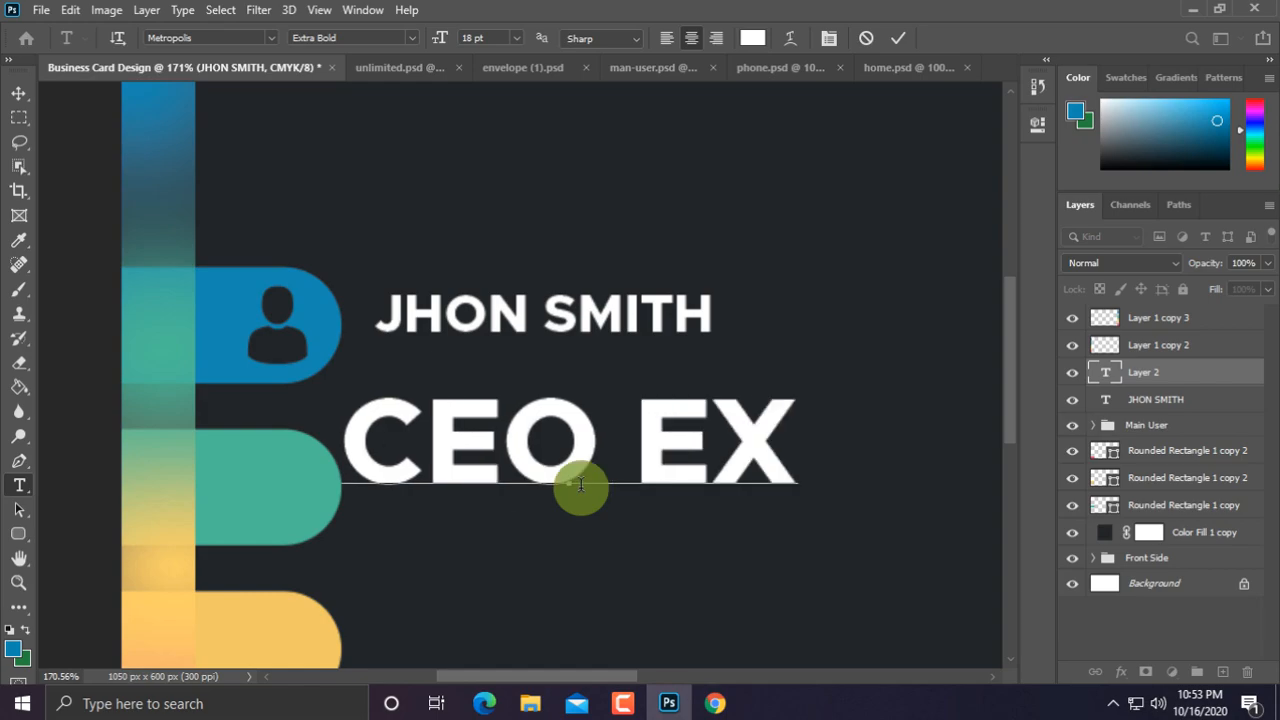
text(E)
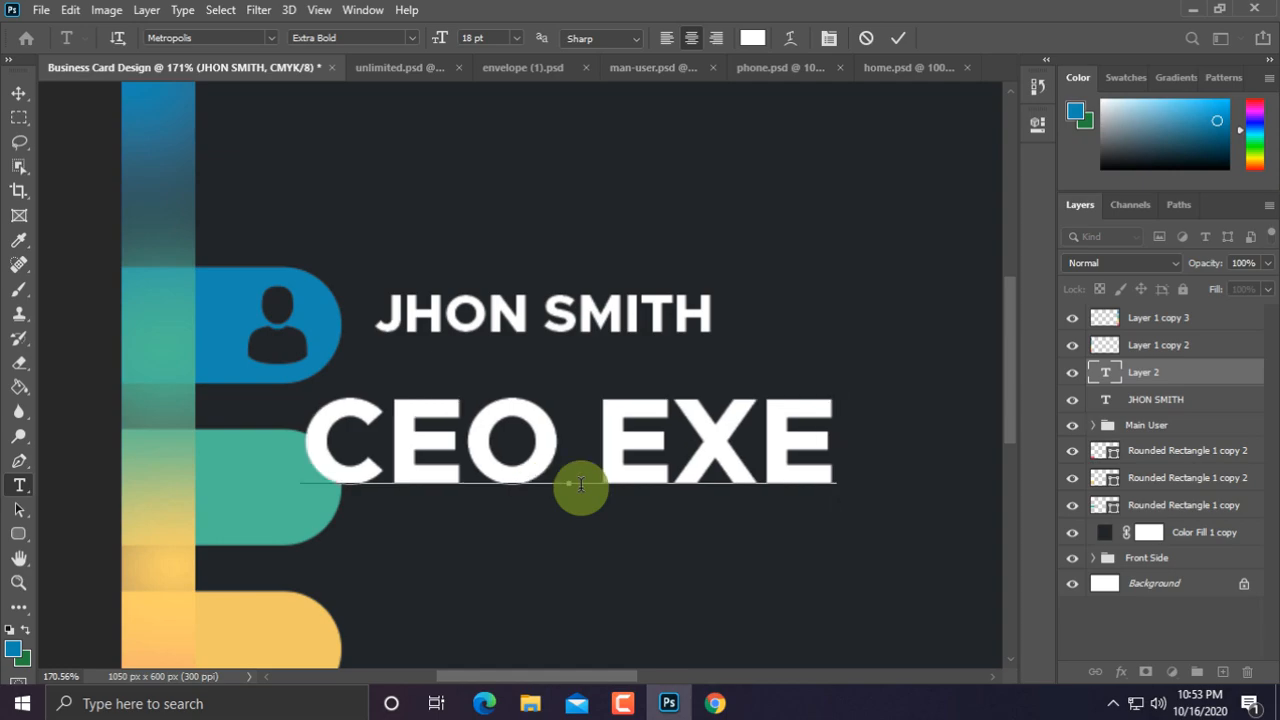
text(CUTIB)
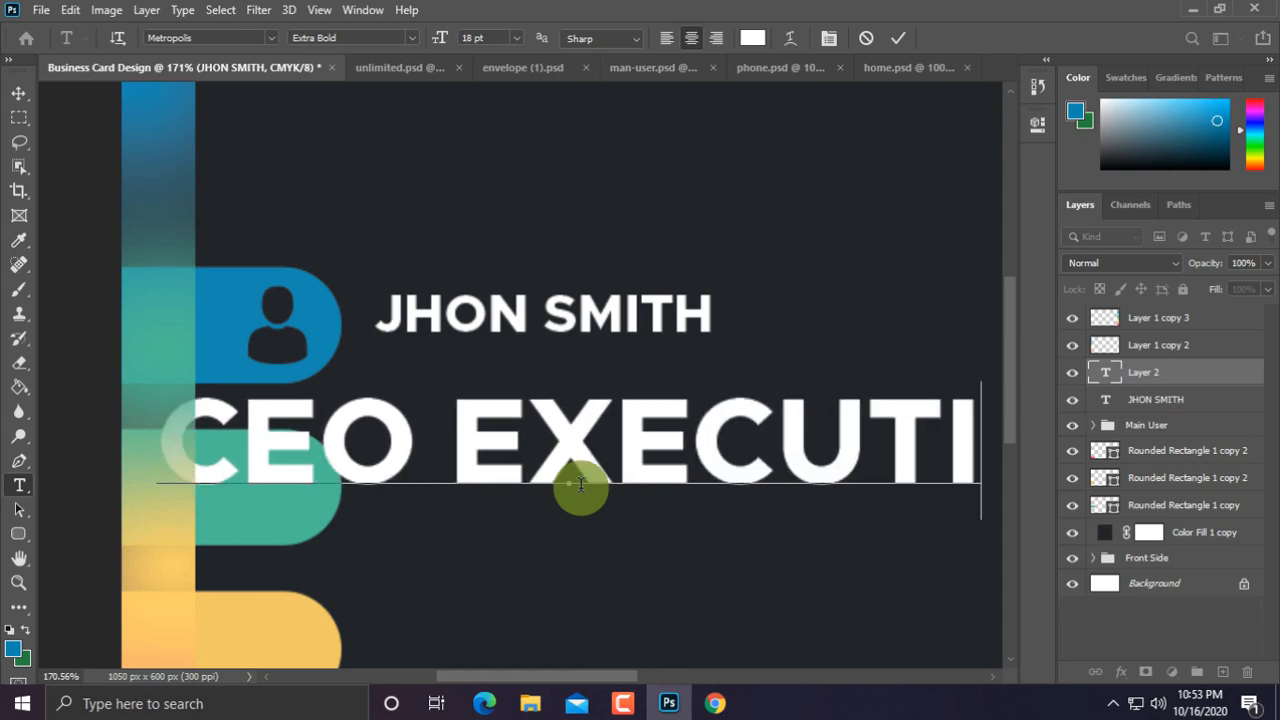
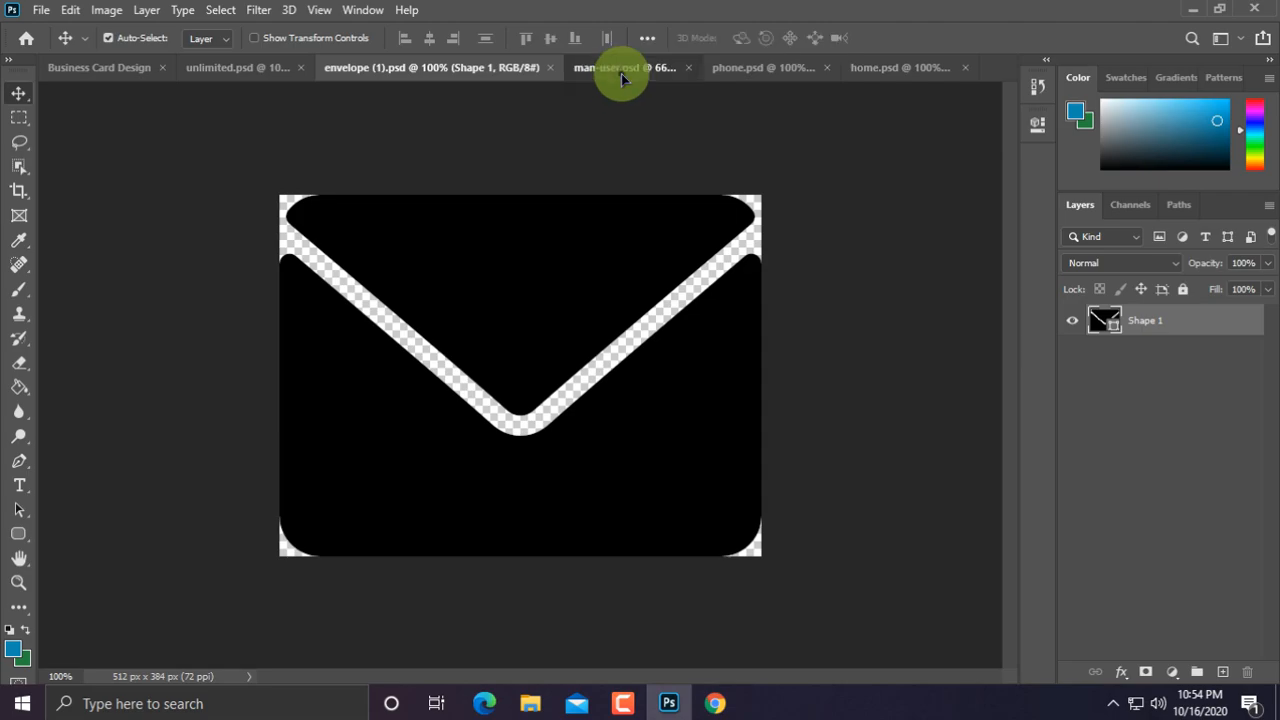
Step: Copy the black handset shape from phone.psd into the Business Card Design document over the green tab
click(618, 70)
click(747, 67)
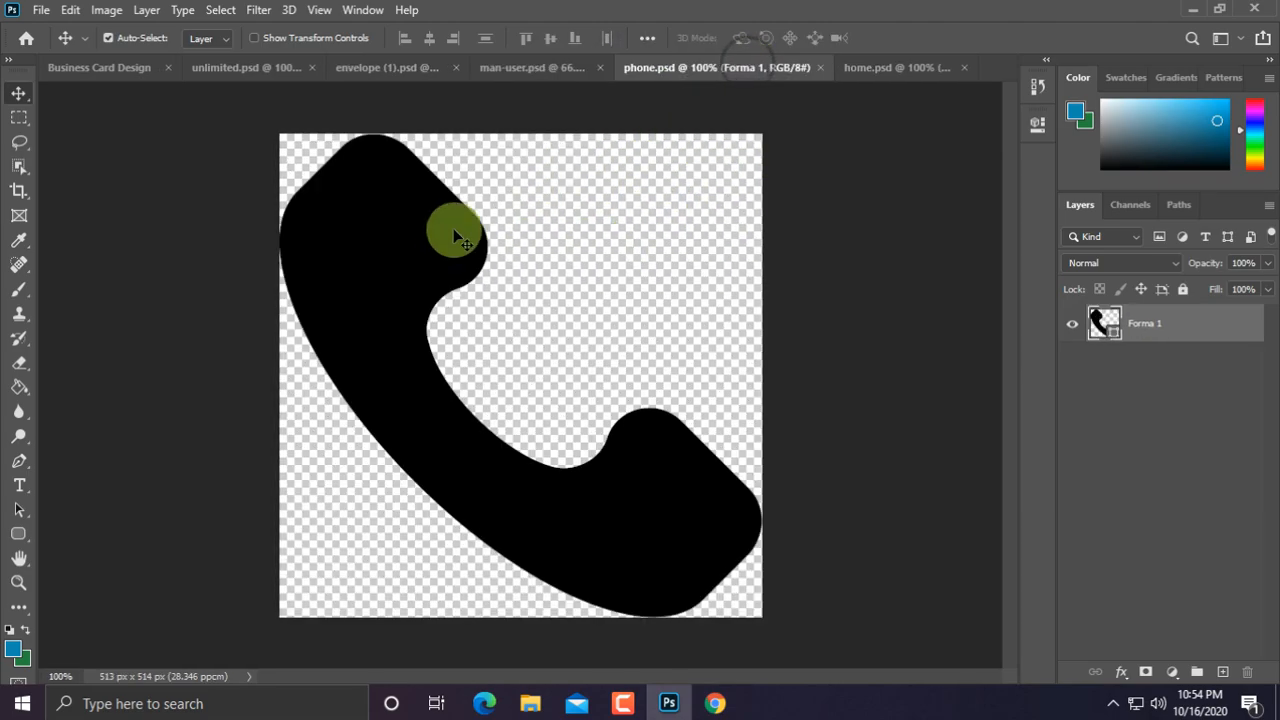
drag(457, 229, 151, 116)
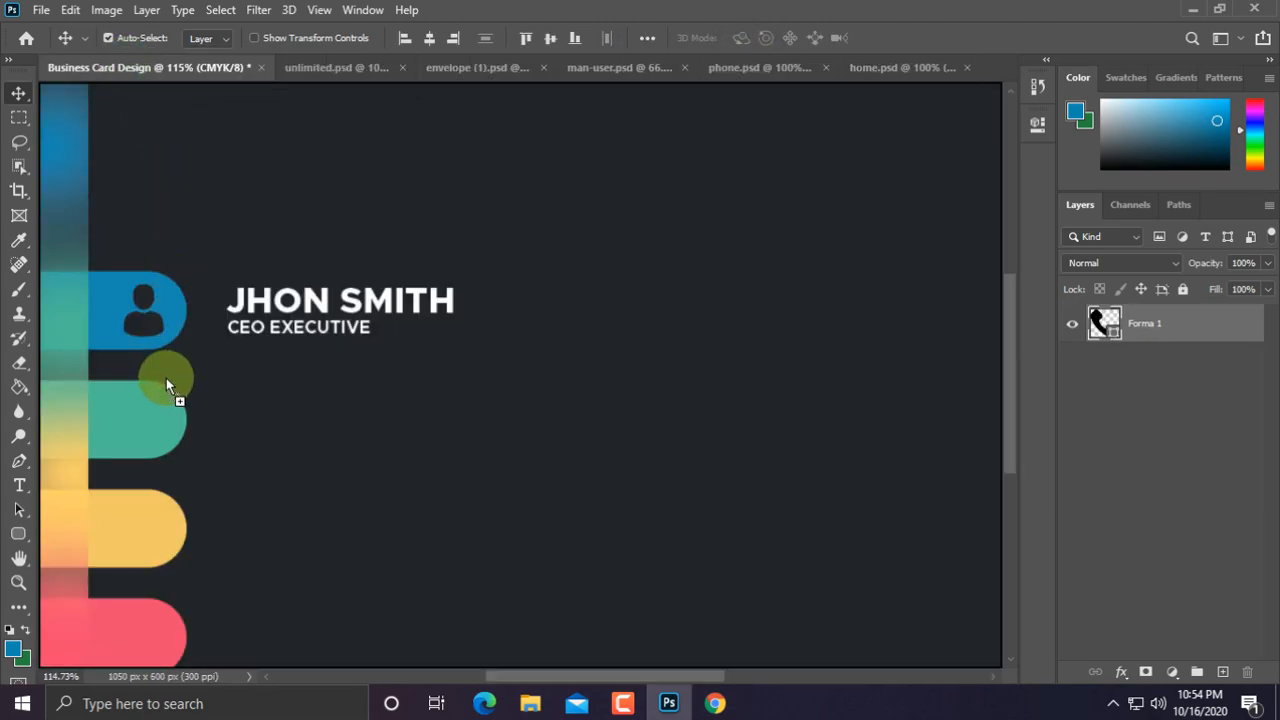
drag(166, 380, 151, 409)
Step: Scale the phone icon down to 8.66% and place it inside the rounded end of the green tab
key(ctrl+t)
scroll(250, 436, down, 4)
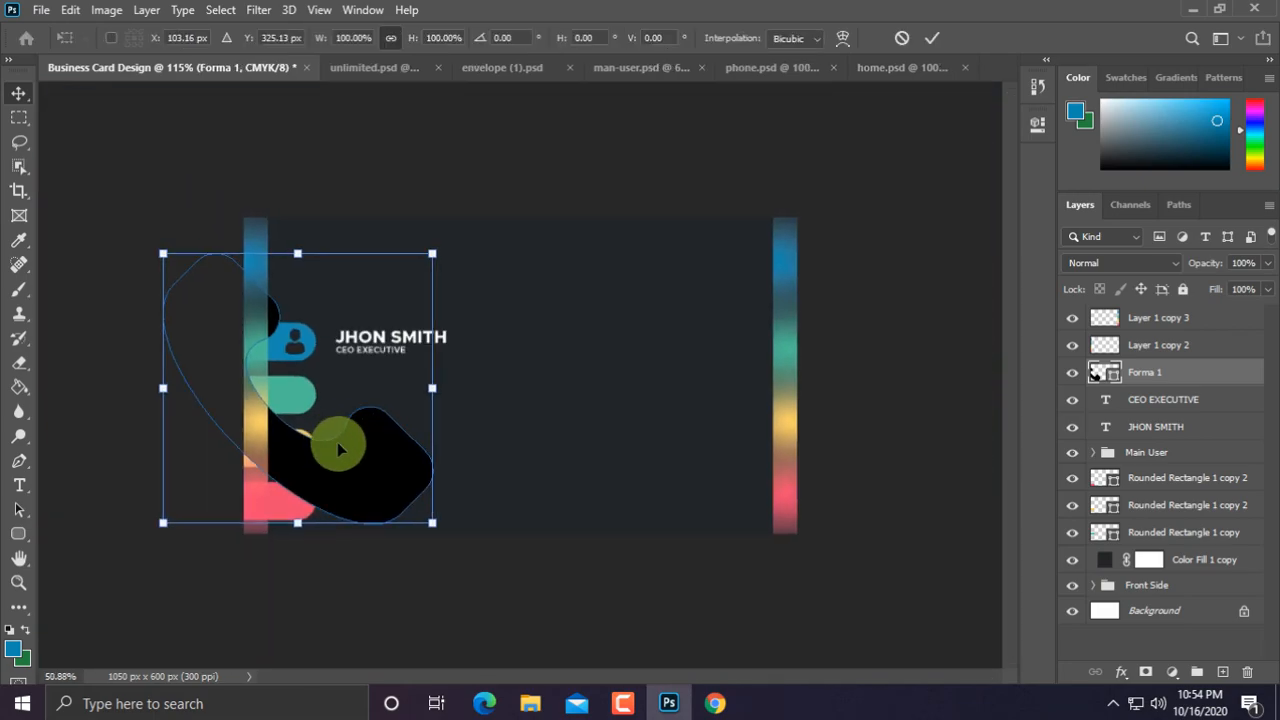
scroll(340, 450, down, 2)
drag(461, 469, 371, 414)
scroll(375, 415, up, 5)
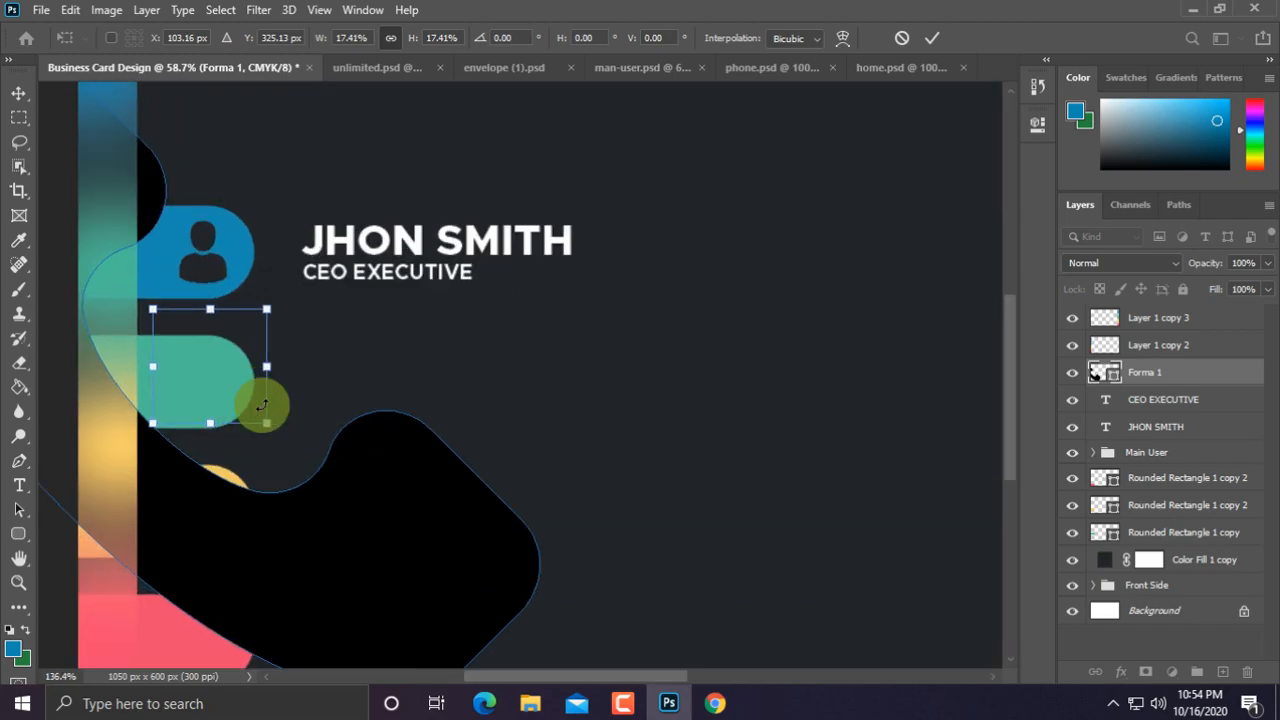
scroll(432, 458, up, 2)
drag(426, 457, 355, 414)
scroll(355, 414, up, 2)
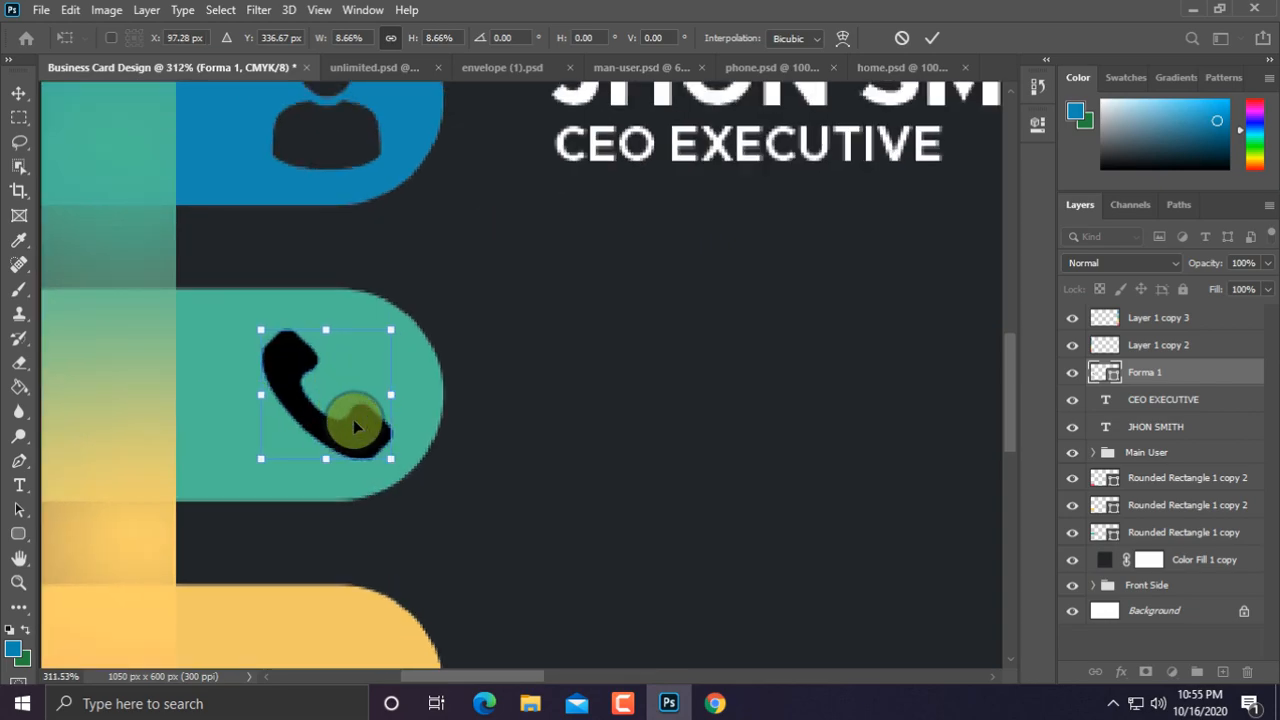
key(Return)
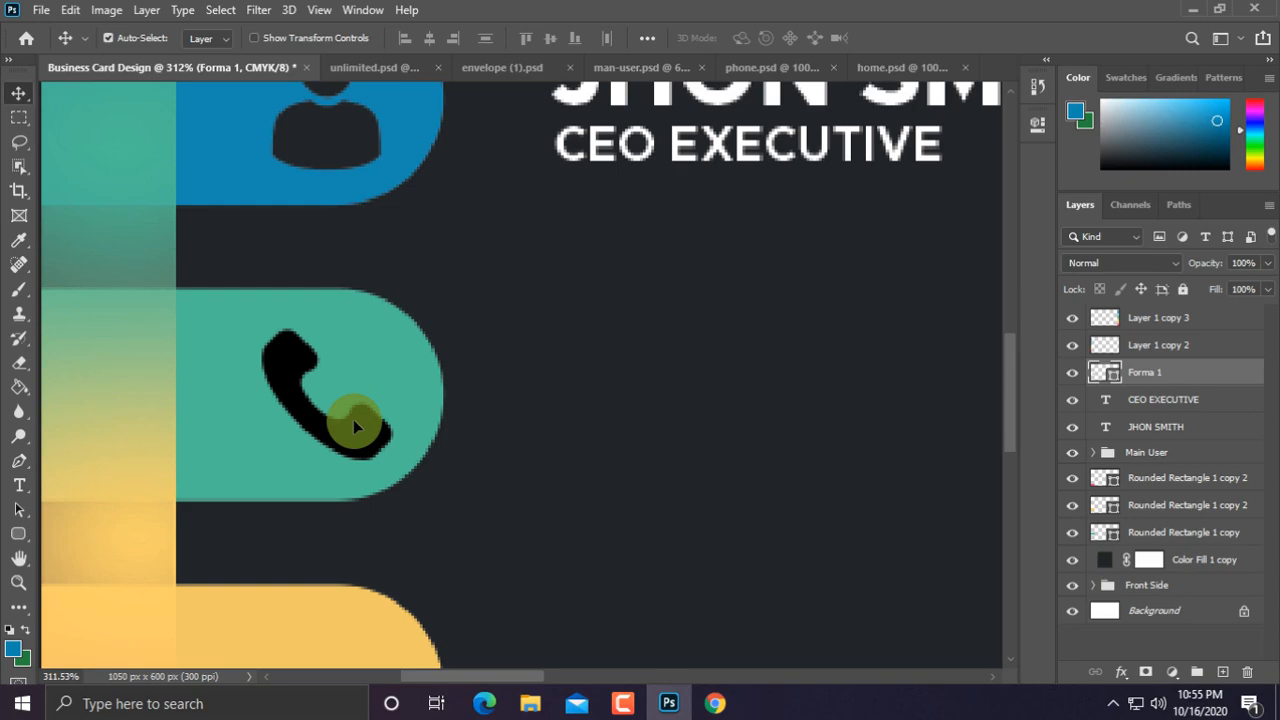
Step: Recolor the phone icon with the card's dark background color, #212529
key(ctrl+0)
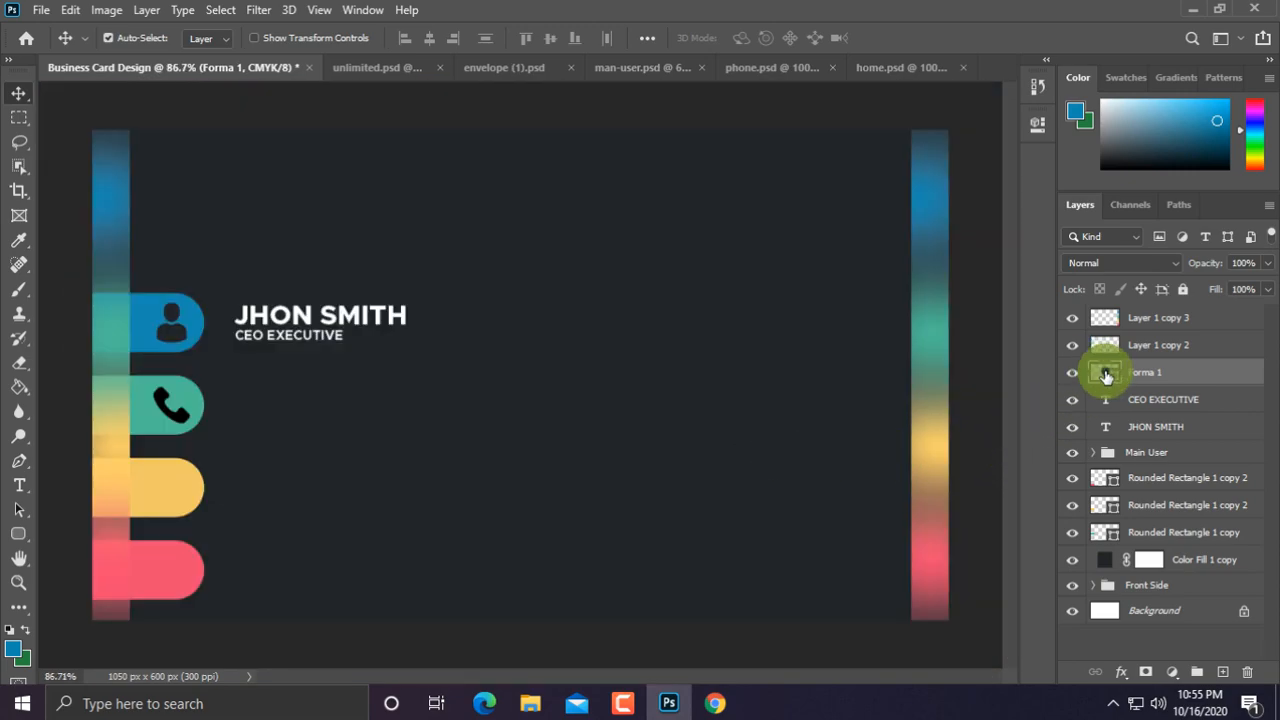
double_click(1106, 375)
click(330, 450)
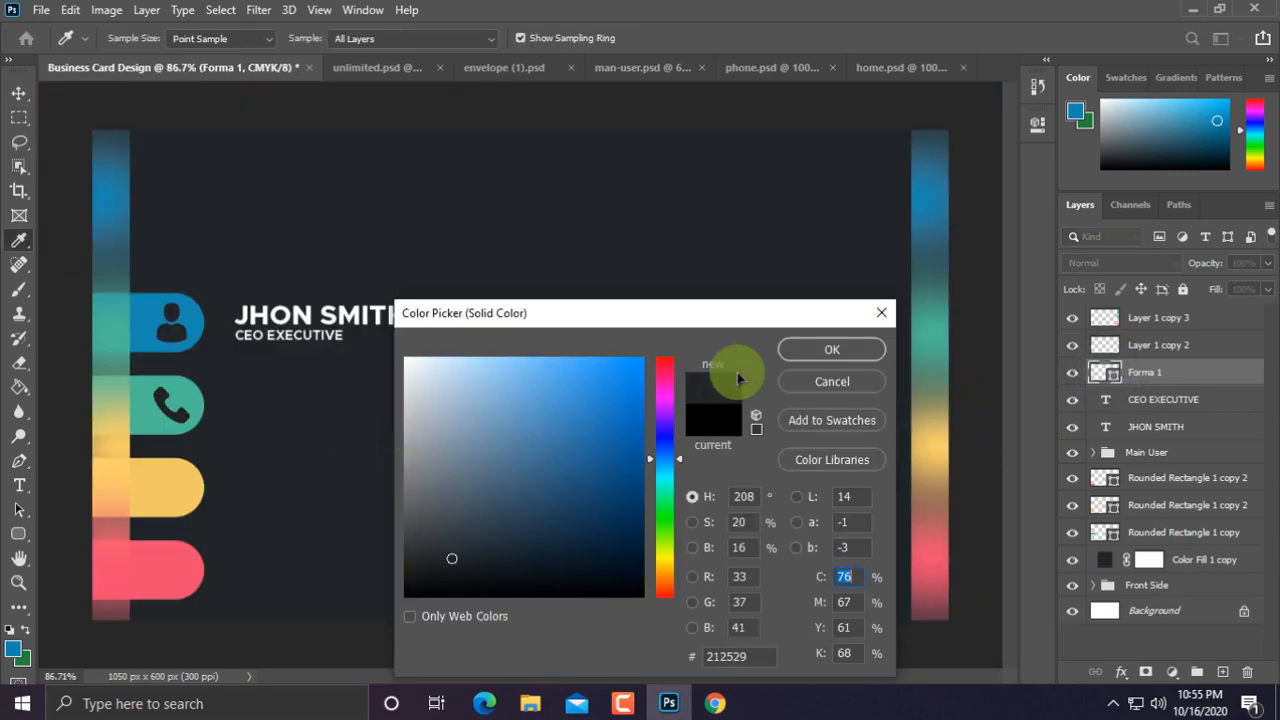
click(831, 350)
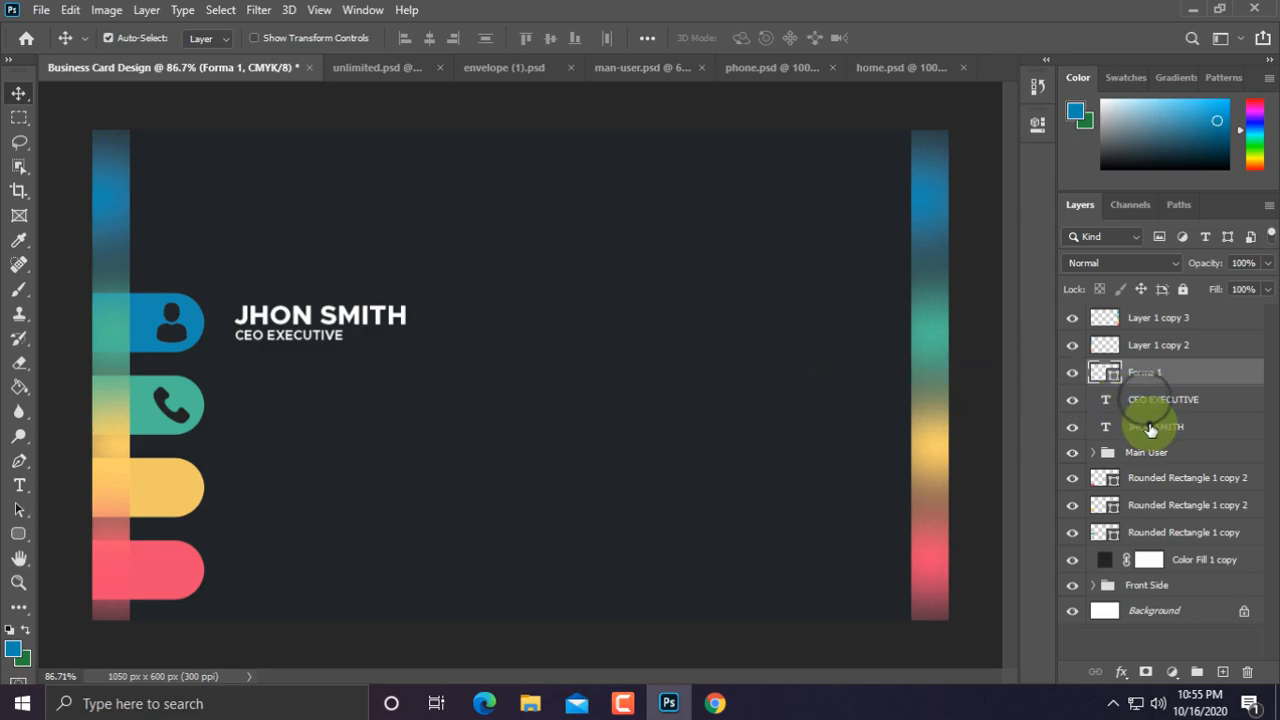
Step: Move the name and job title text layers into the Main User group, and the green tab's layer directly beneath the phone icon's layer
mouse_move(1150, 428)
mouse_down()
mouse_move(1143, 420)
mouse_move(1166, 431)
mouse_move(1151, 449)
mouse_up()
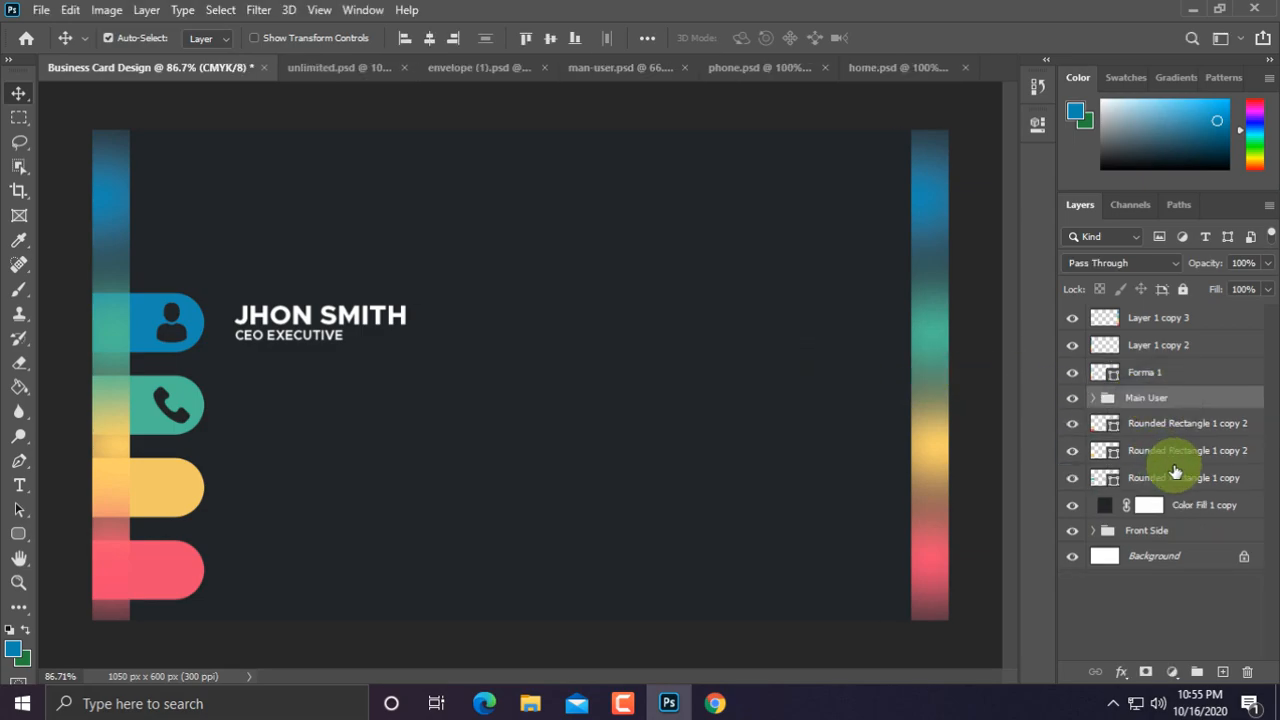
click(1073, 452)
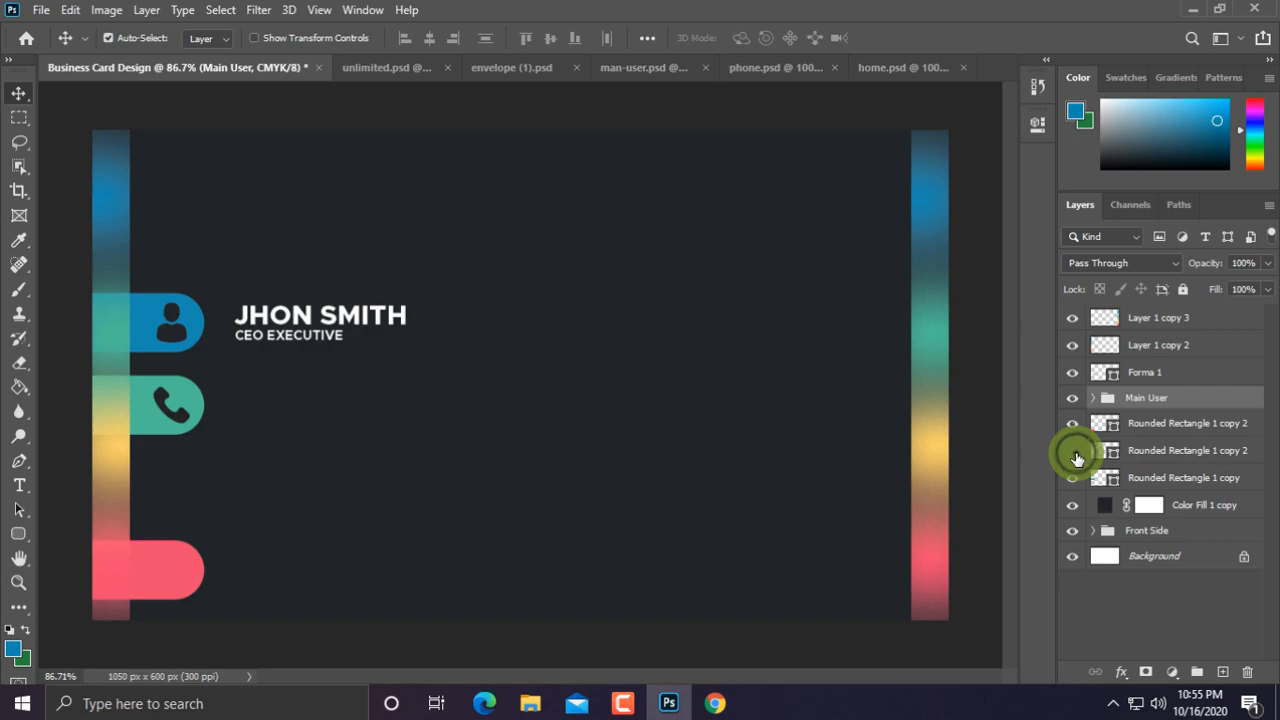
click(1072, 451)
drag(1091, 457, 1165, 387)
Step: Group the phone icon with the green tab and name the group Phone
ctrl+click(1165, 375)
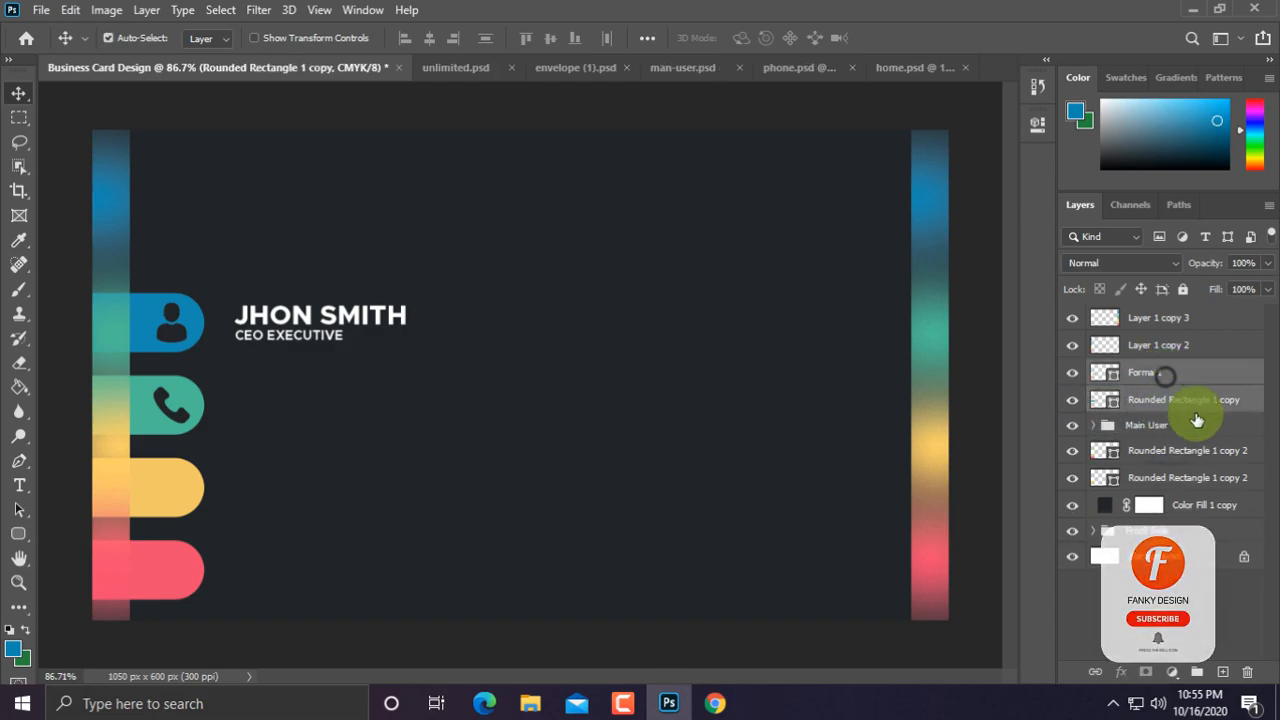
click(1199, 671)
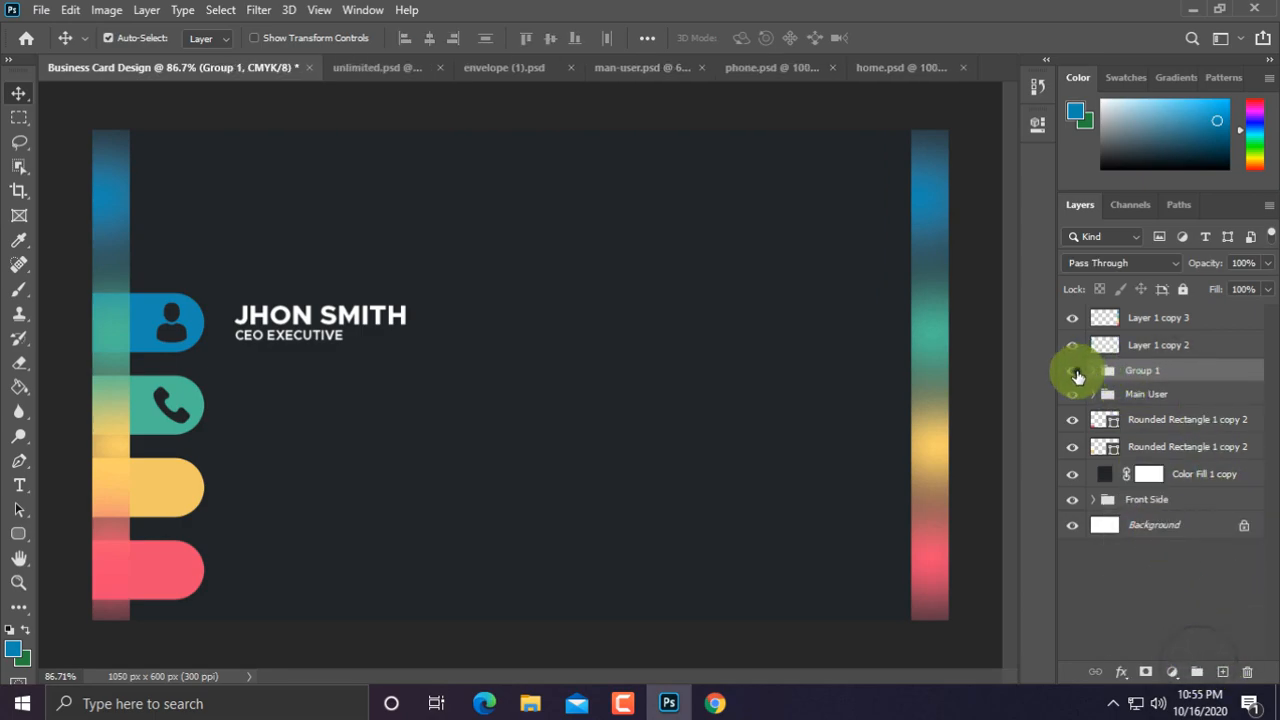
click(1073, 371)
click(1073, 371)
key(Return)
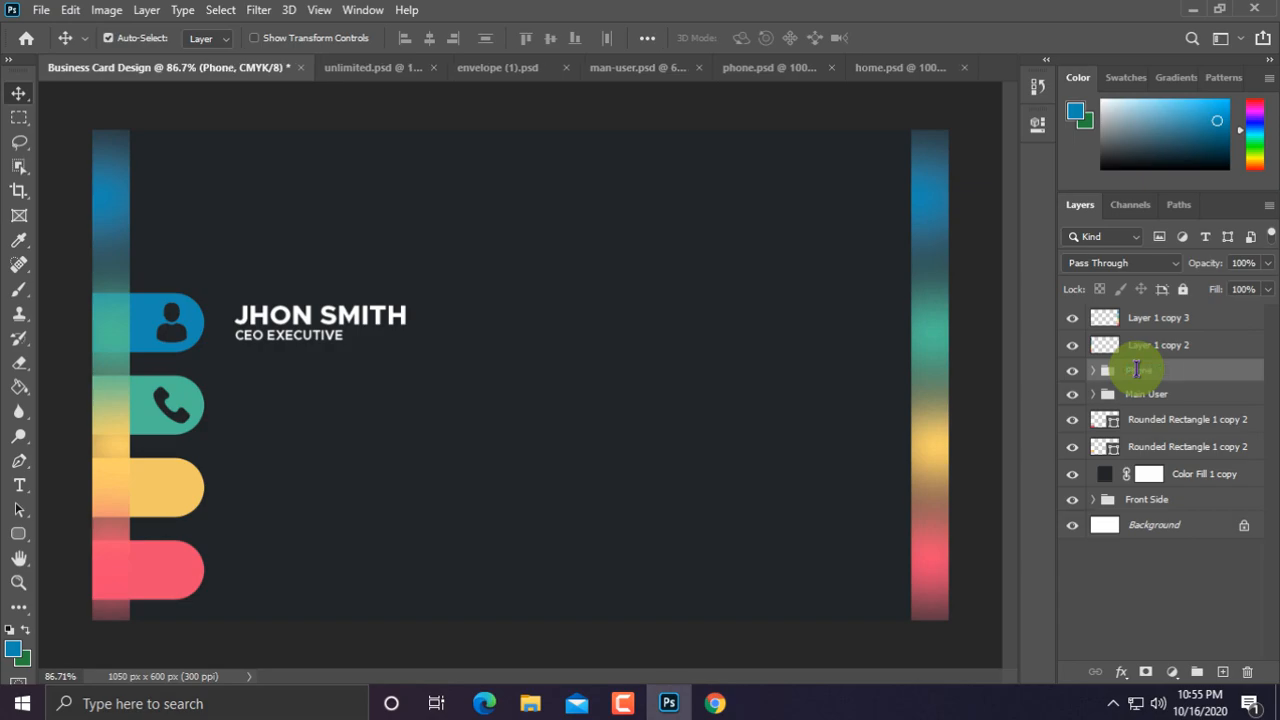
Step: Add a white Metropolis Bold 18 pt text line with the contact's phone number near the green tab
scroll(300, 415, up, 8)
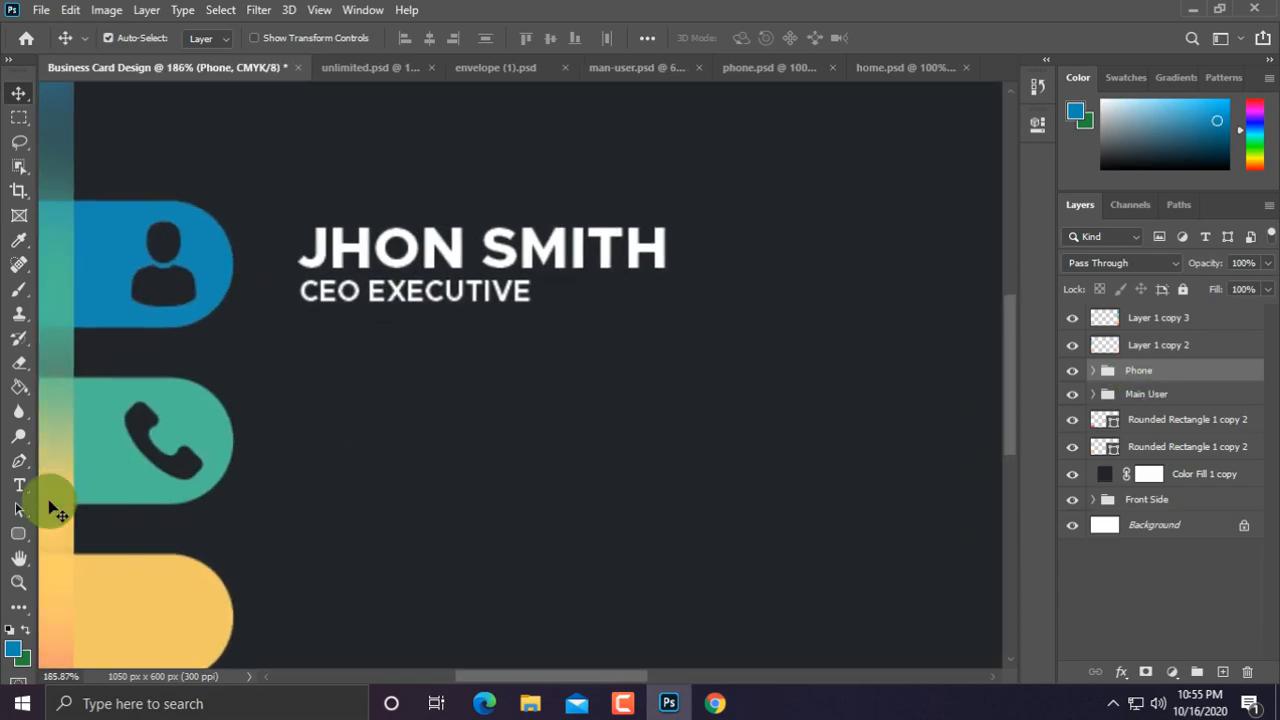
click(19, 485)
click(360, 465)
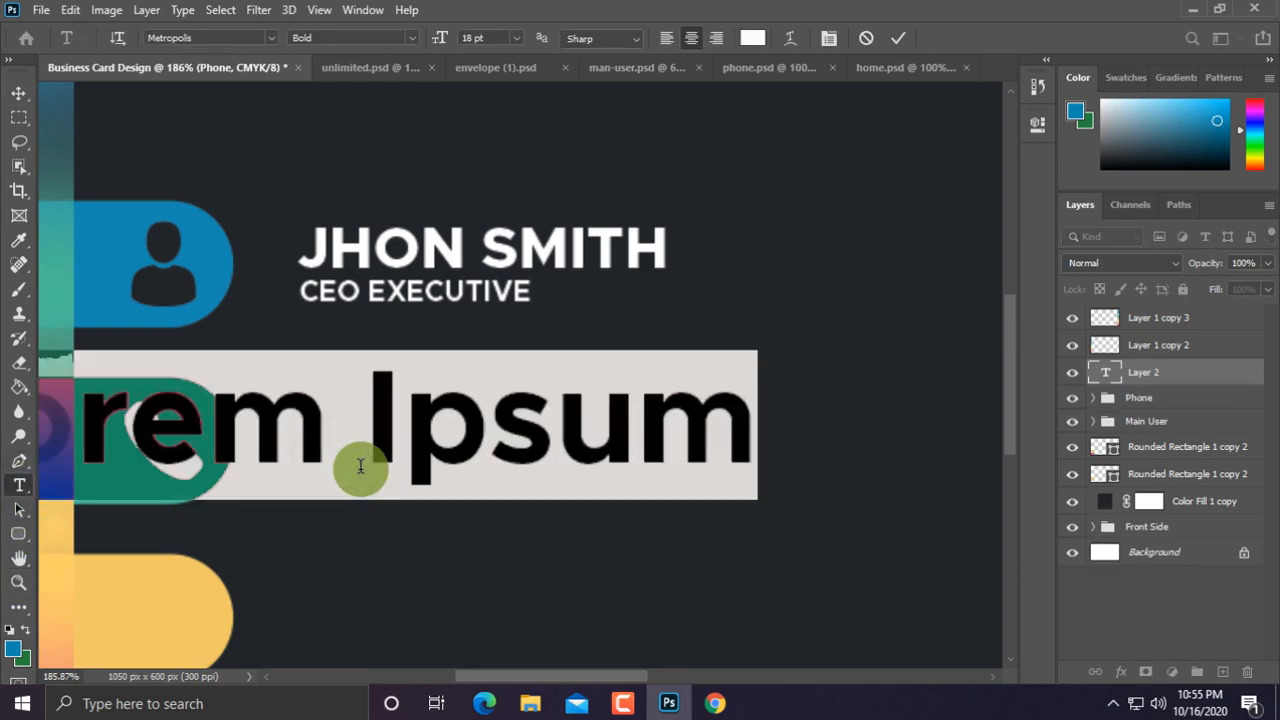
text(0123 - )
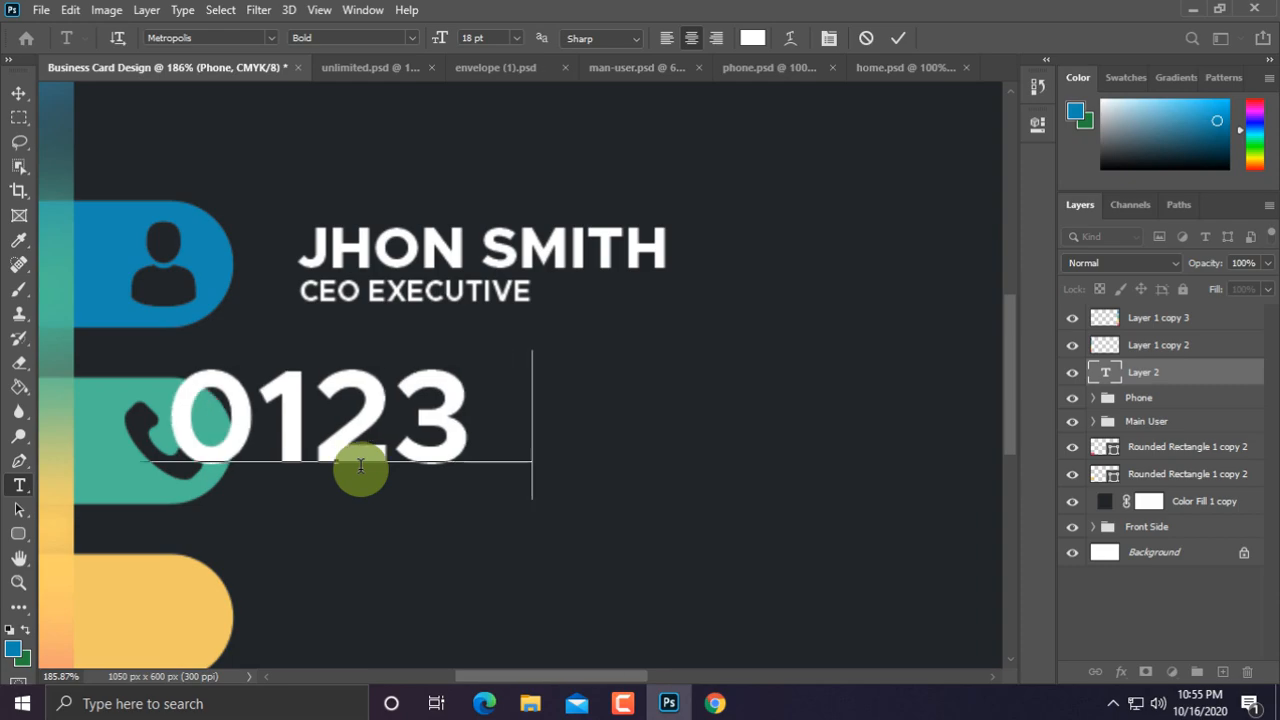
text(45)
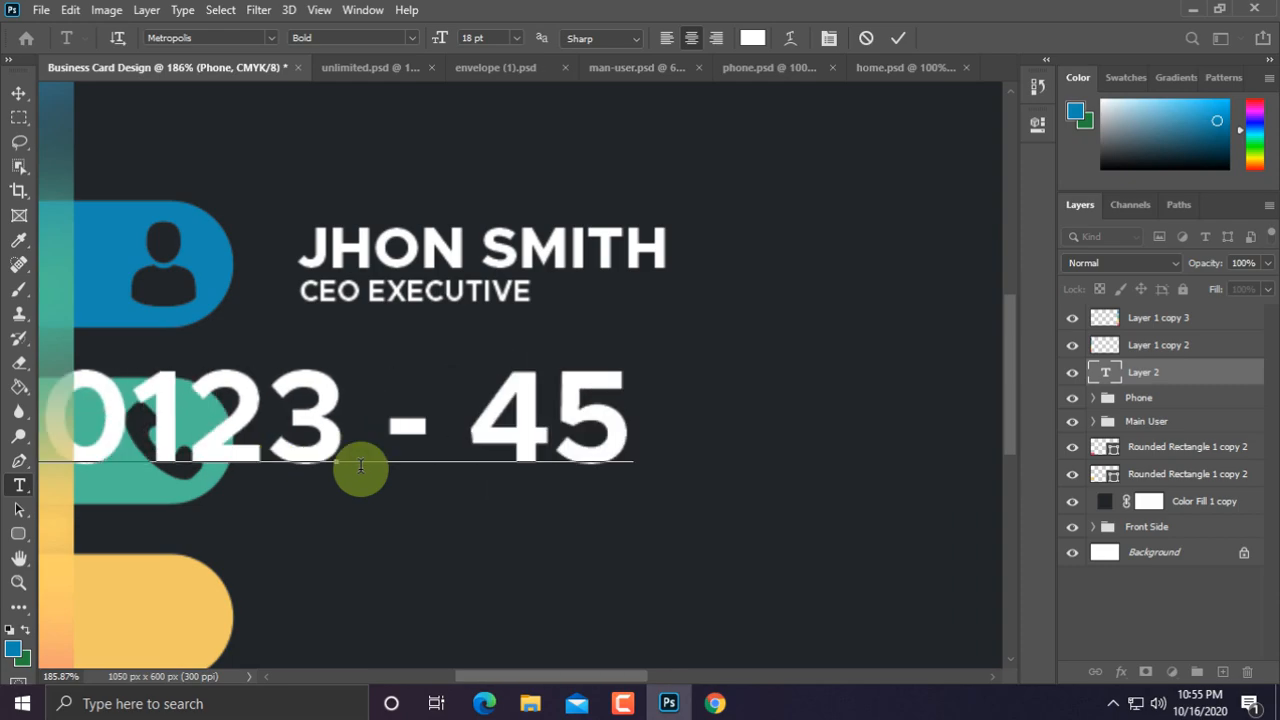
text(6 - 789)
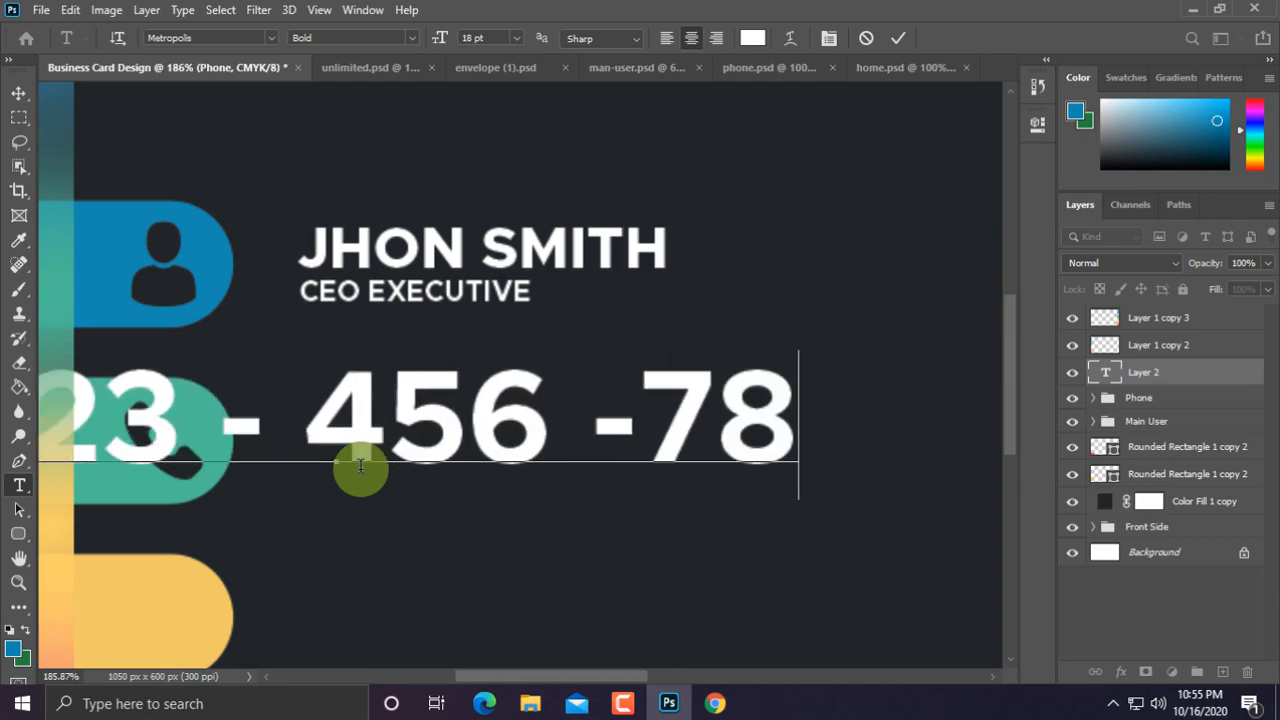
Step: Scale the phone number text to 35.80% and place it beside the green tab, left-aligned with the name
scroll(361, 467, down, 12)
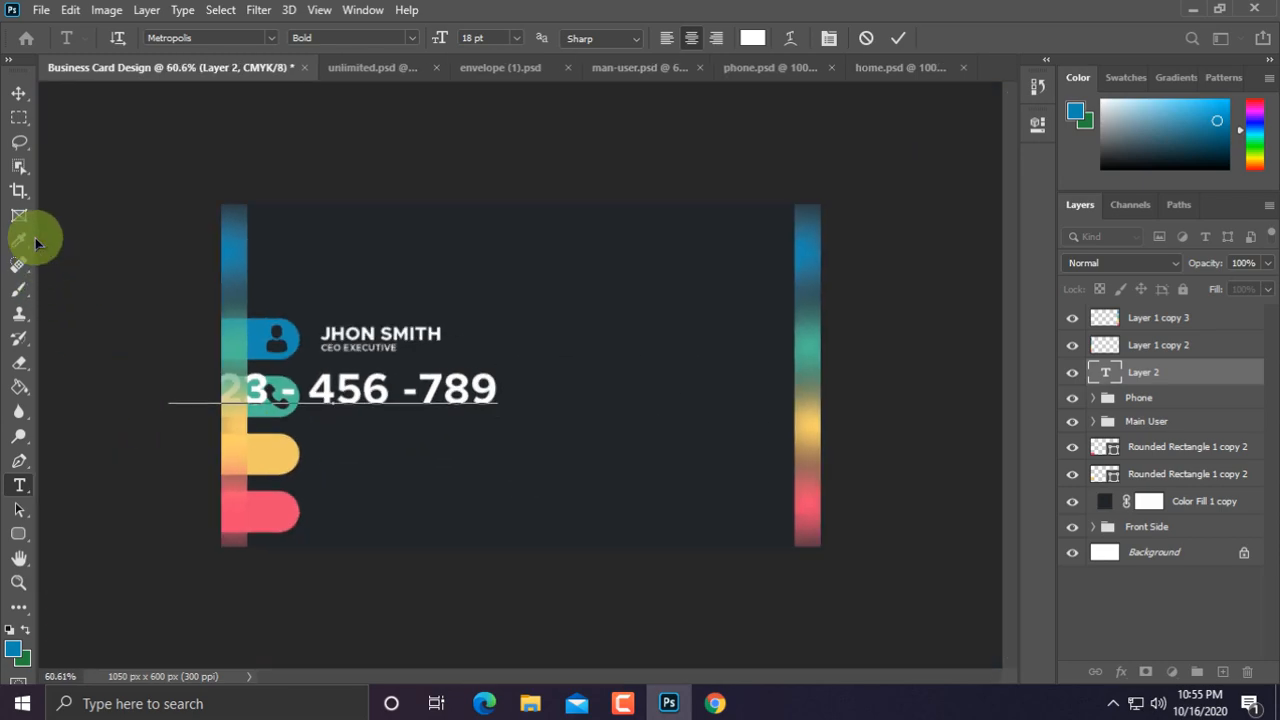
click(16, 98)
key(ctrl+t)
scroll(336, 412, up, 3)
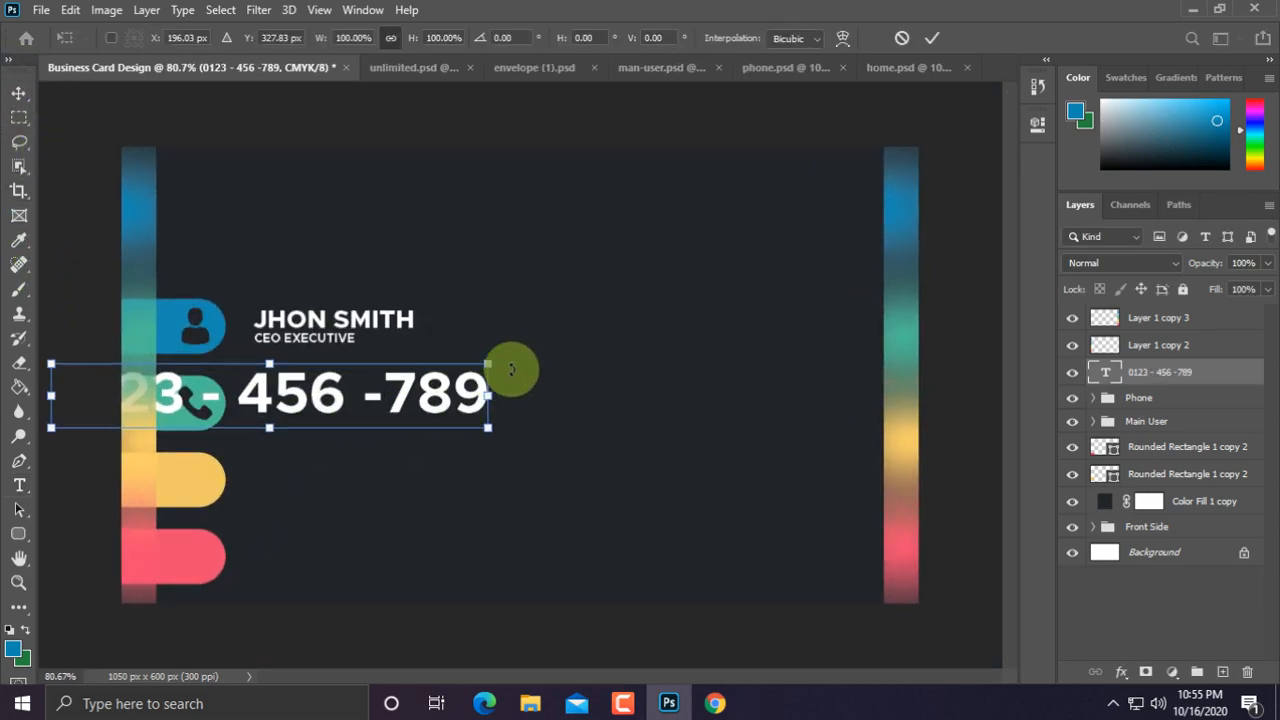
drag(481, 361, 346, 403)
scroll(290, 410, up, 7)
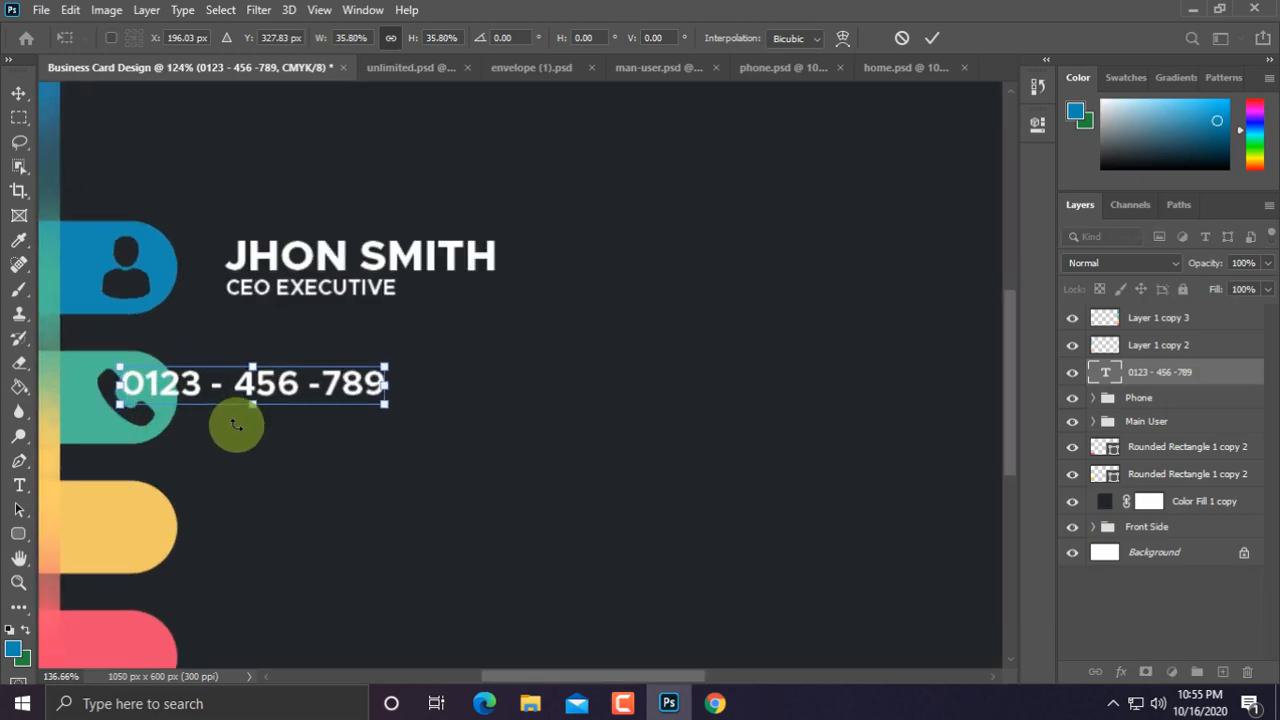
drag(234, 423, 423, 470)
drag(443, 414, 575, 429)
key(ctrl+0)
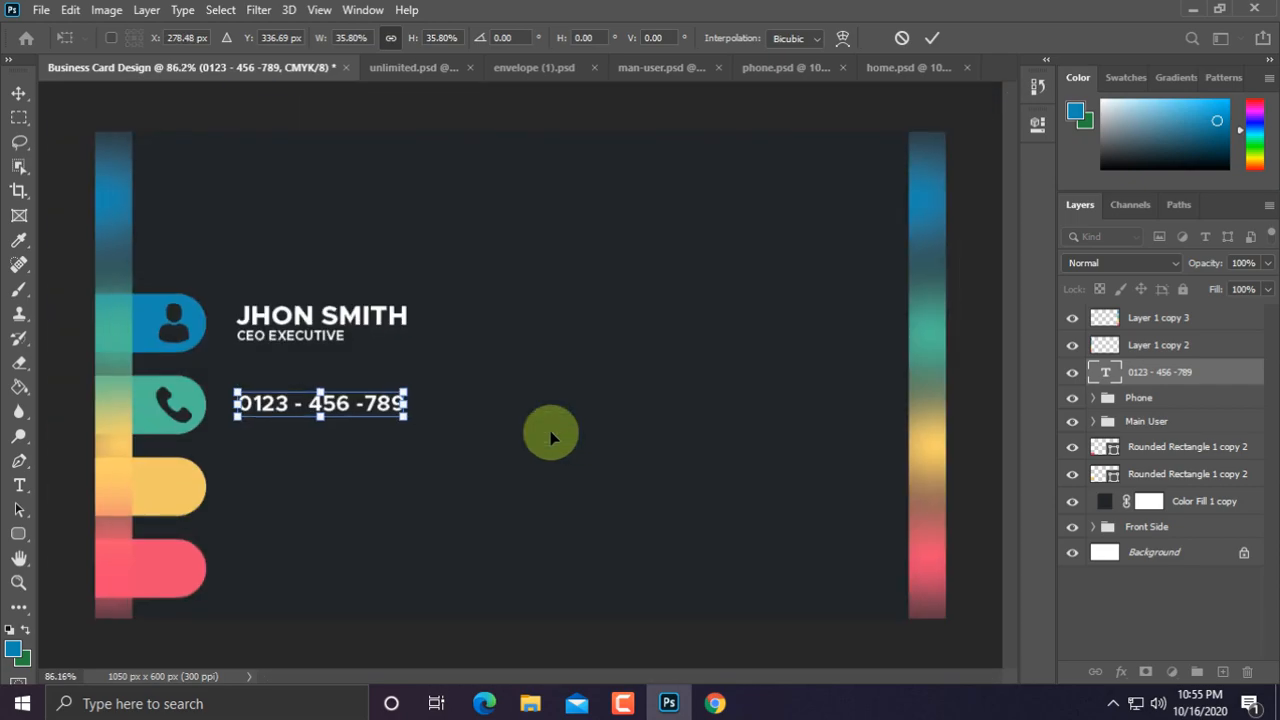
key(Return)
Step: Copy the envelope shape from envelope (1).psd into the Business Card Design document
scroll(335, 438, up, 4)
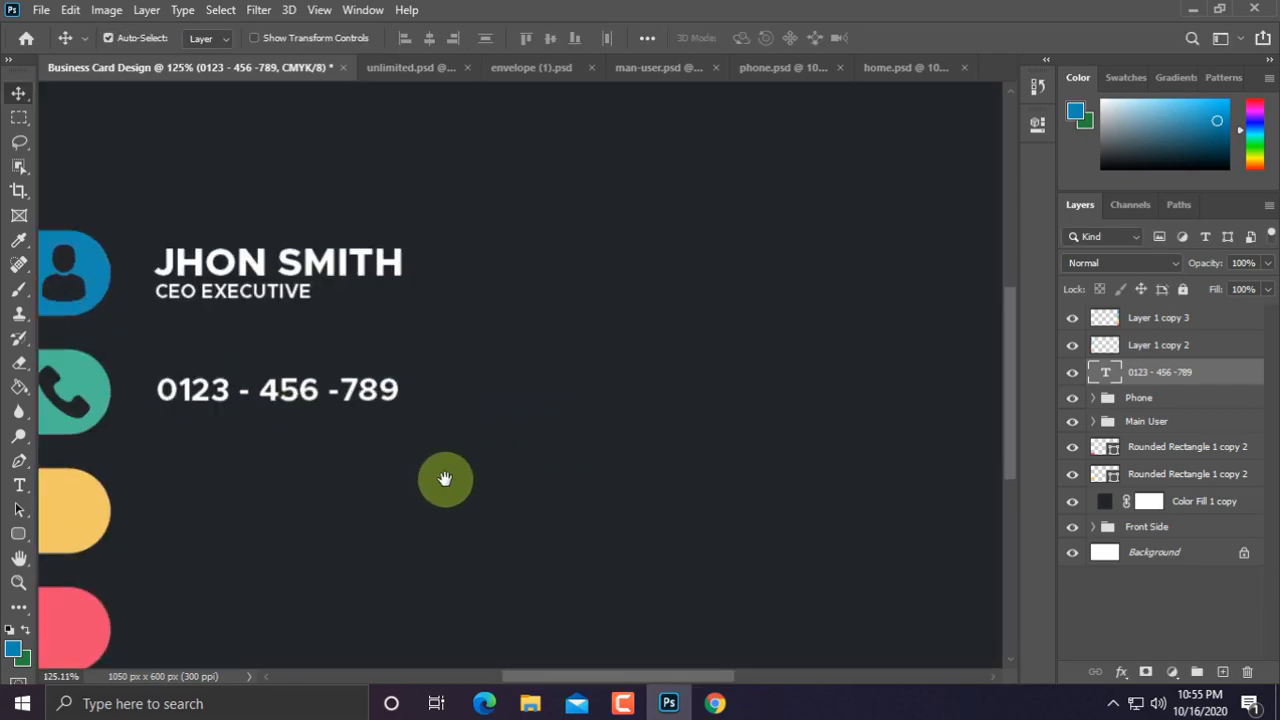
drag(443, 480, 591, 484)
scroll(335, 442, up, 4)
drag(366, 470, 391, 383)
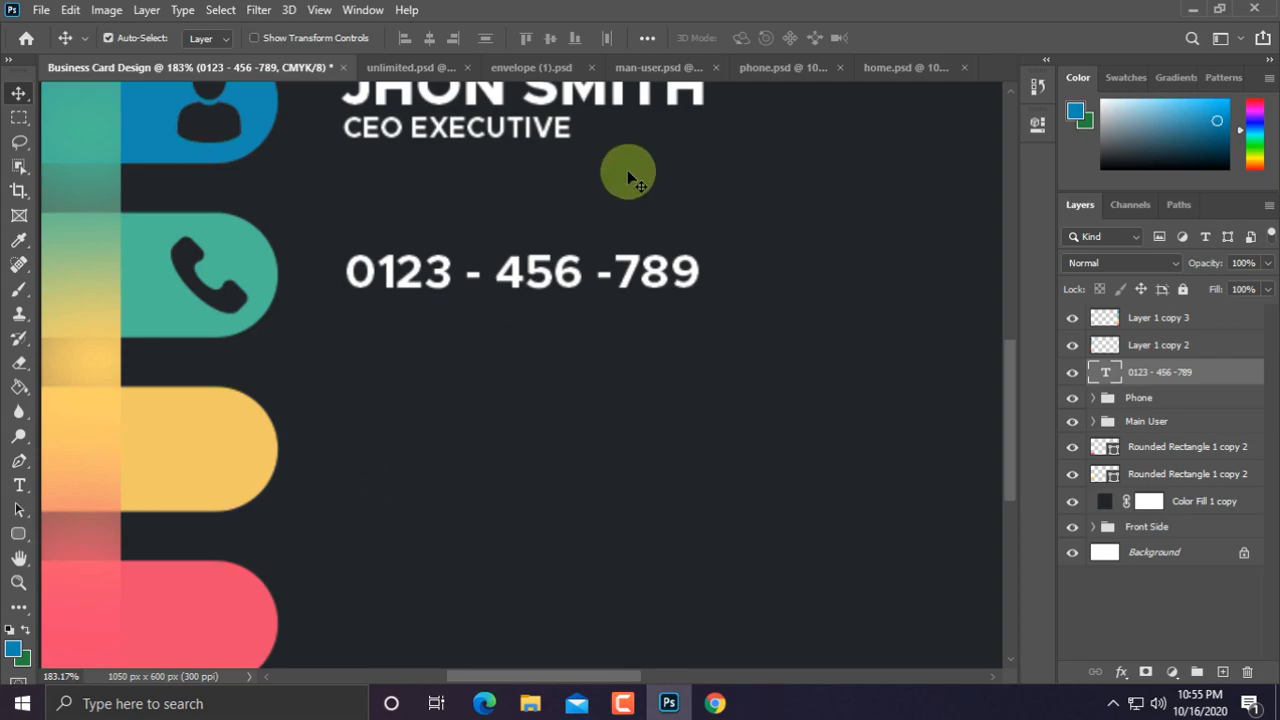
click(655, 68)
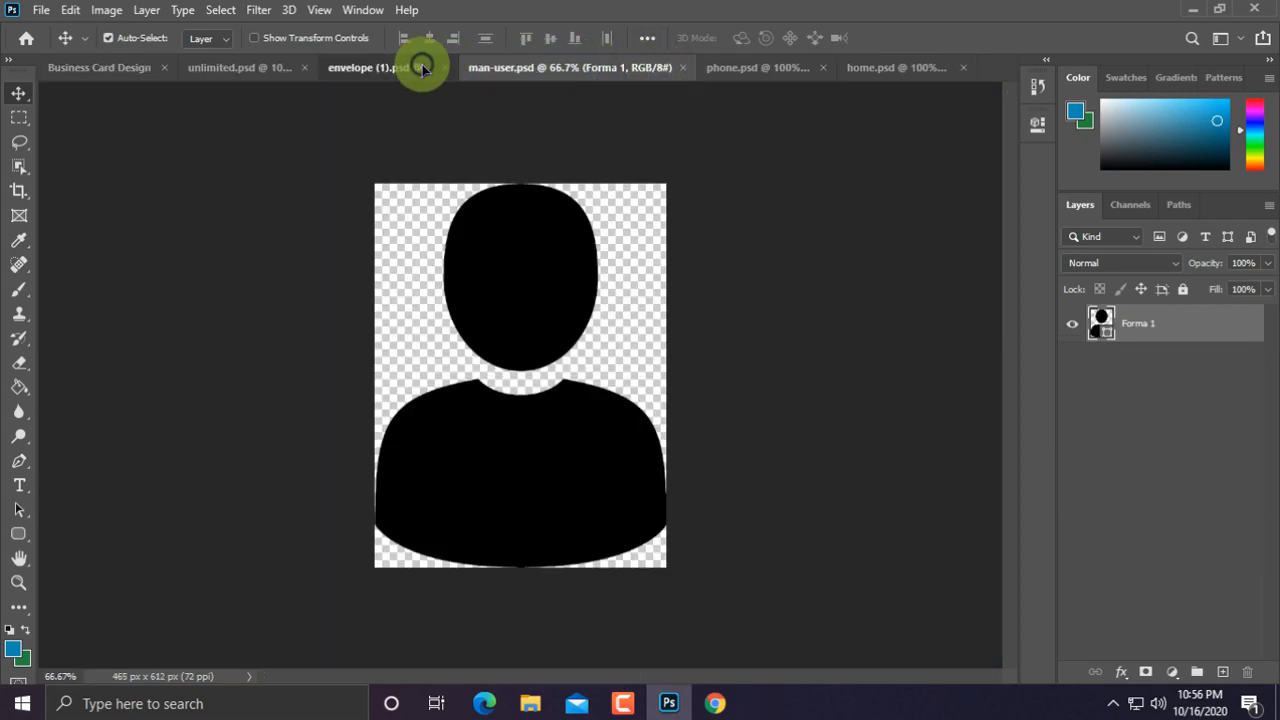
click(422, 67)
drag(471, 300, 238, 432)
key(ctrl+0)
drag(380, 449, 385, 455)
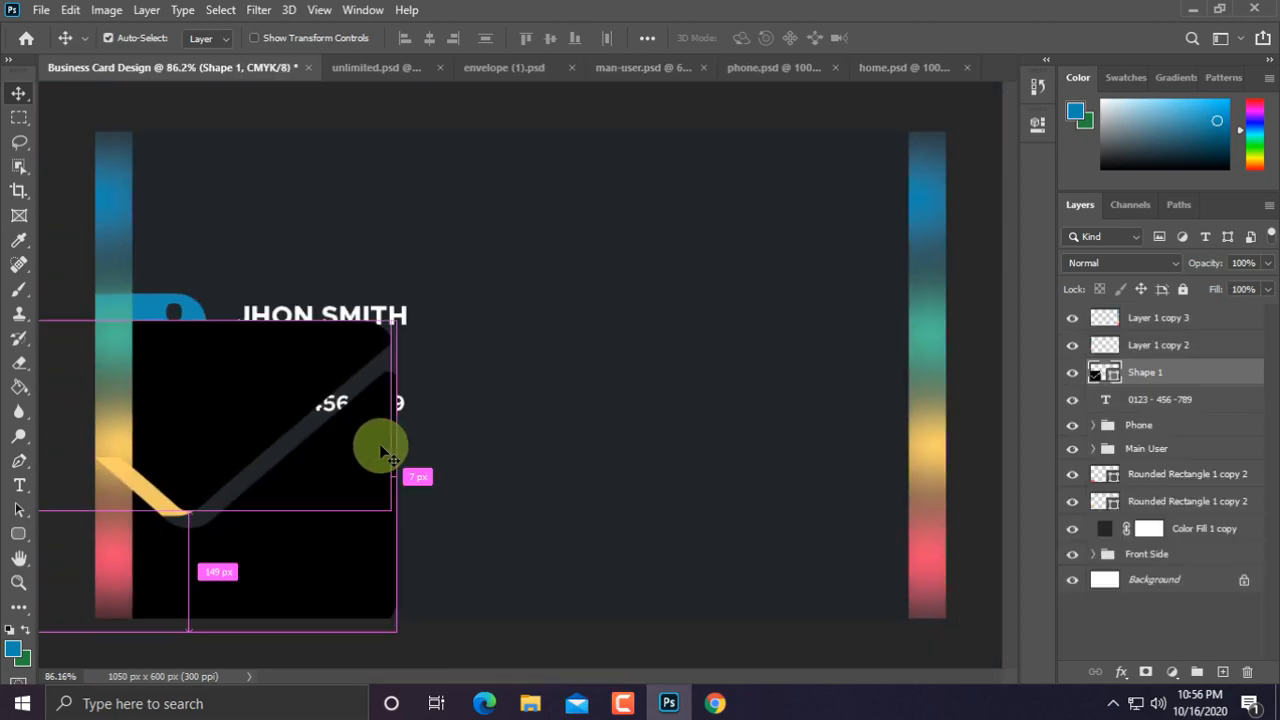
Step: Scale the envelope shape down to icon size and place it on the yellow tab, in line with the phone icon
key(ctrl+t)
drag(394, 316, 512, 397)
scroll(206, 480, up, 3)
scroll(167, 507, up, 3)
drag(386, 411, 375, 411)
key(Return)
scroll(375, 411, down, 4)
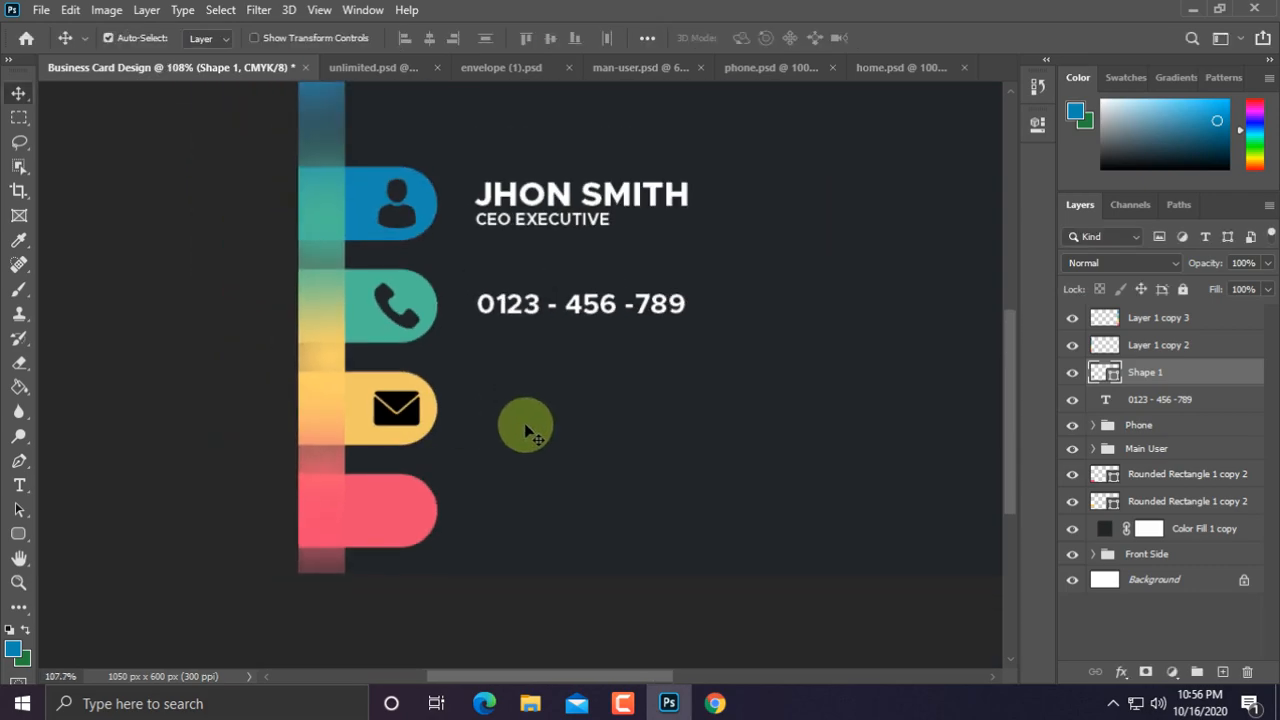
Step: Recolor the envelope shape to the card's dark background color, 212529
double_click(1104, 372)
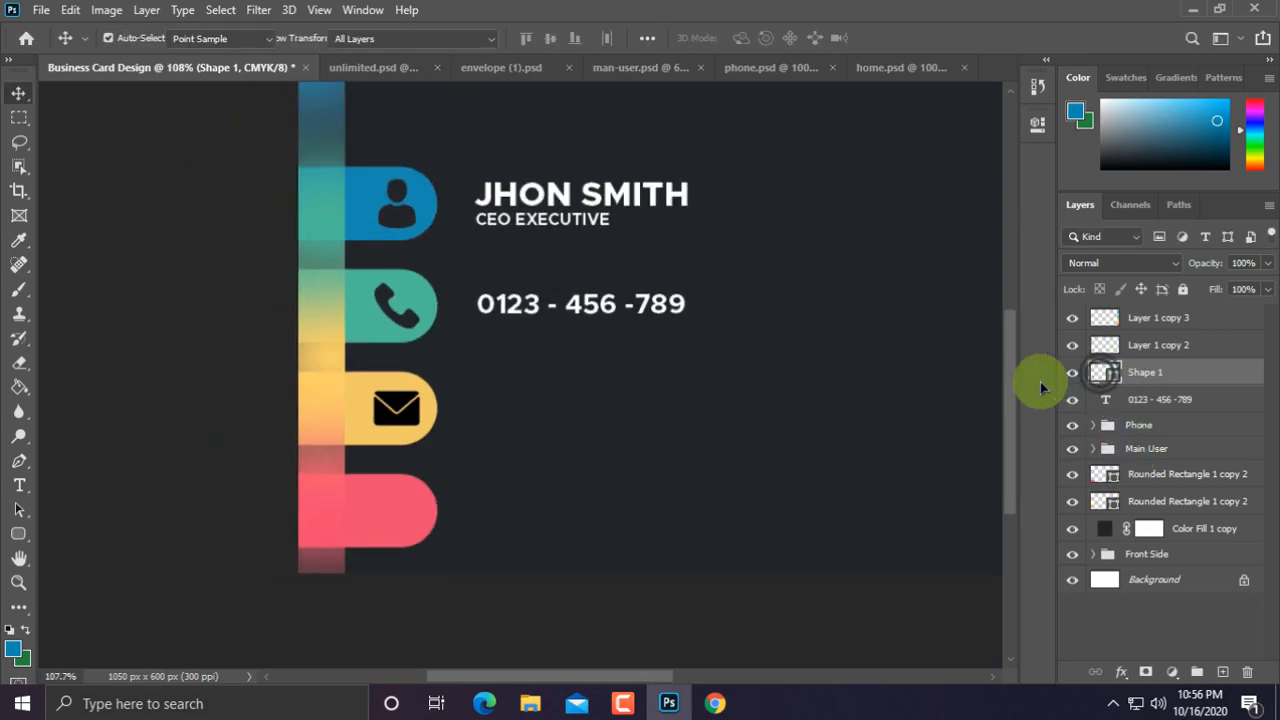
click(817, 189)
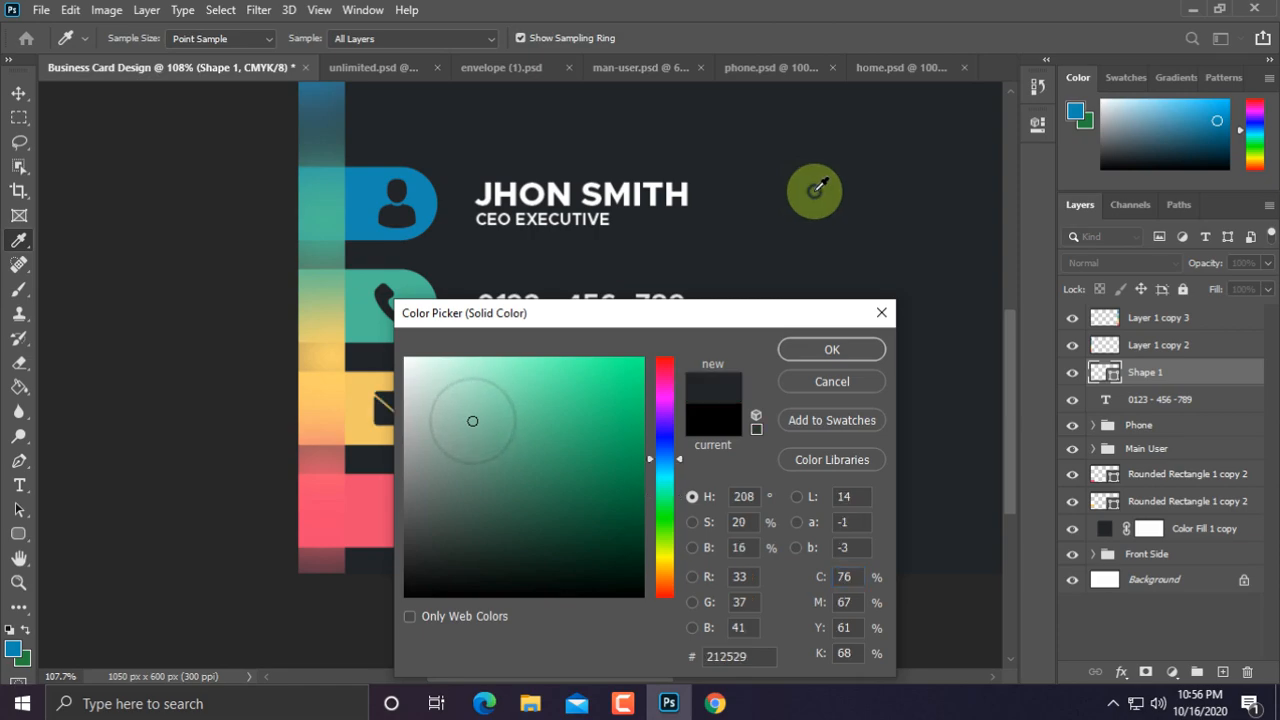
click(834, 352)
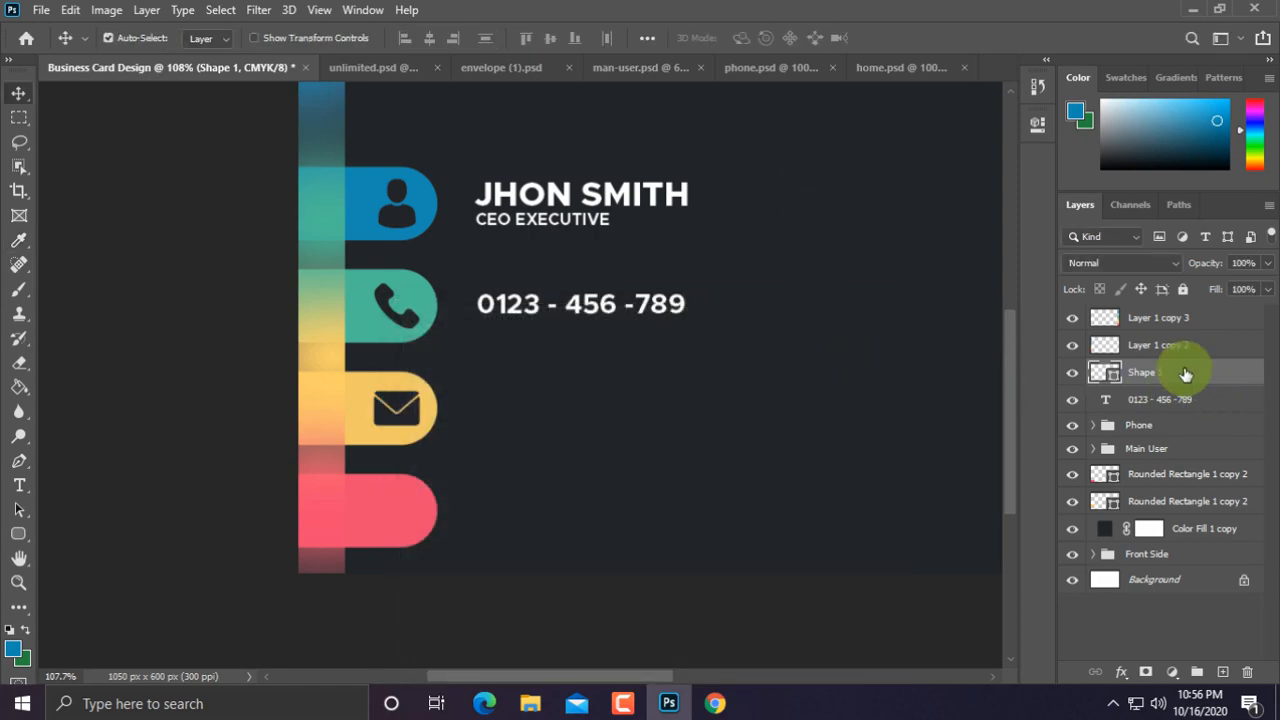
Step: Move the envelope layer directly above the yellow tab's layer and group the two layers
drag(1165, 375, 1140, 497)
click(1072, 500)
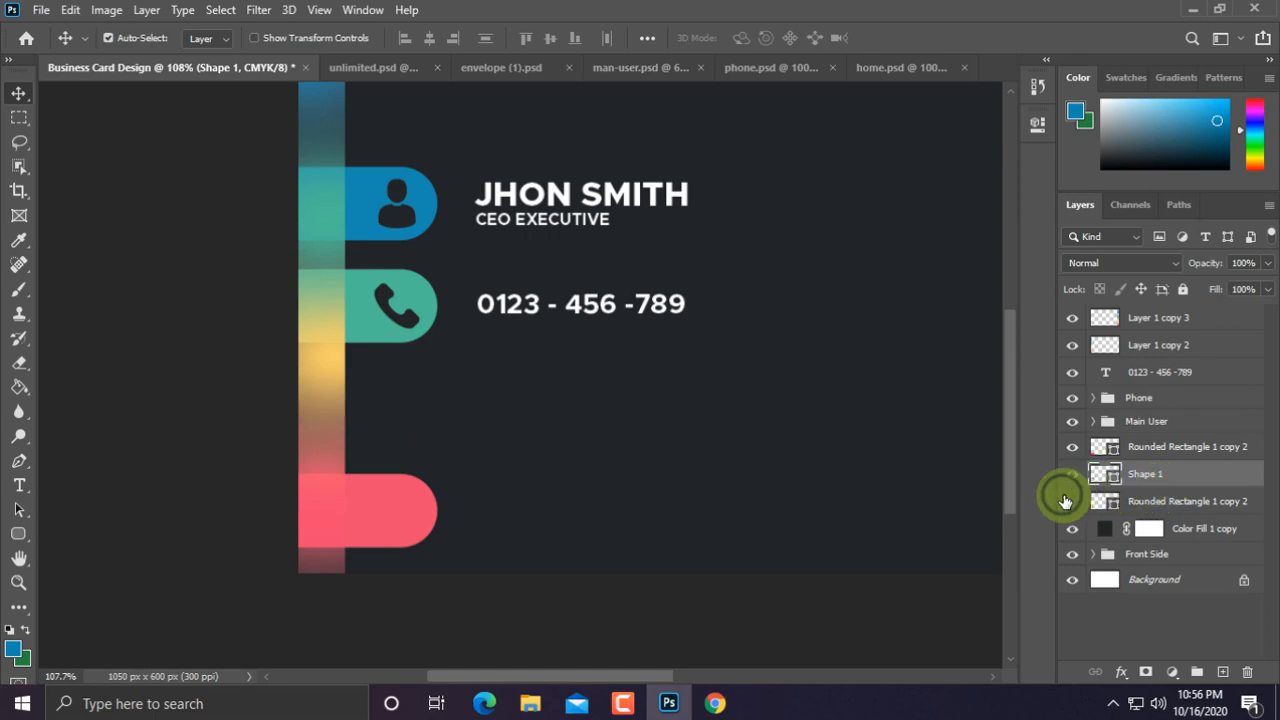
click(1072, 500)
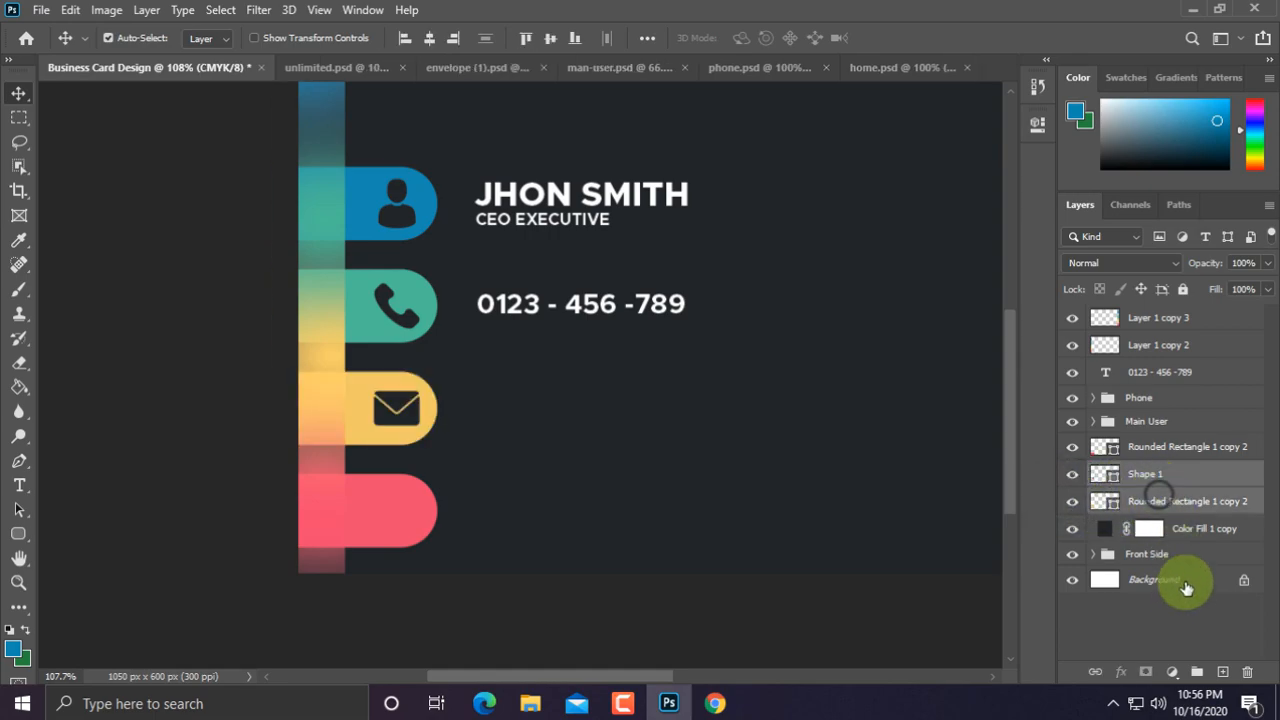
click(1196, 672)
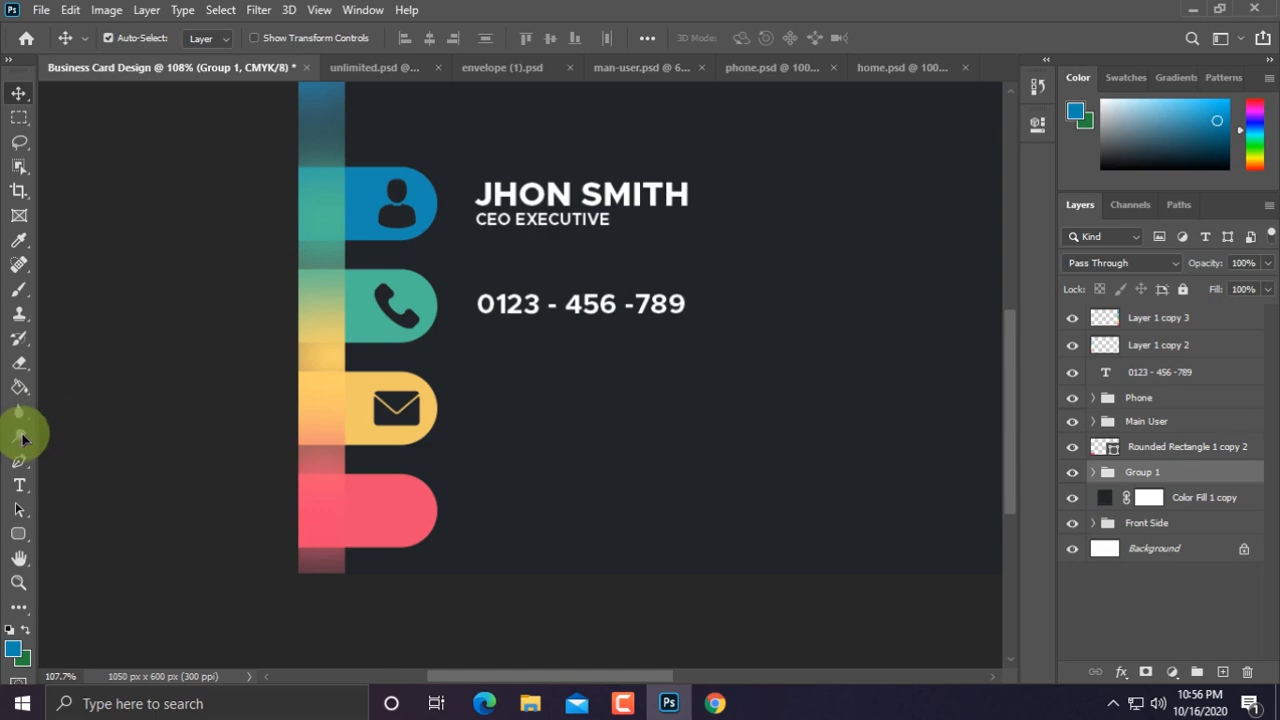
Step: Add a white Metropolis Bold 18 pt text line with the contact's e-mail address near the yellow tab
click(17, 490)
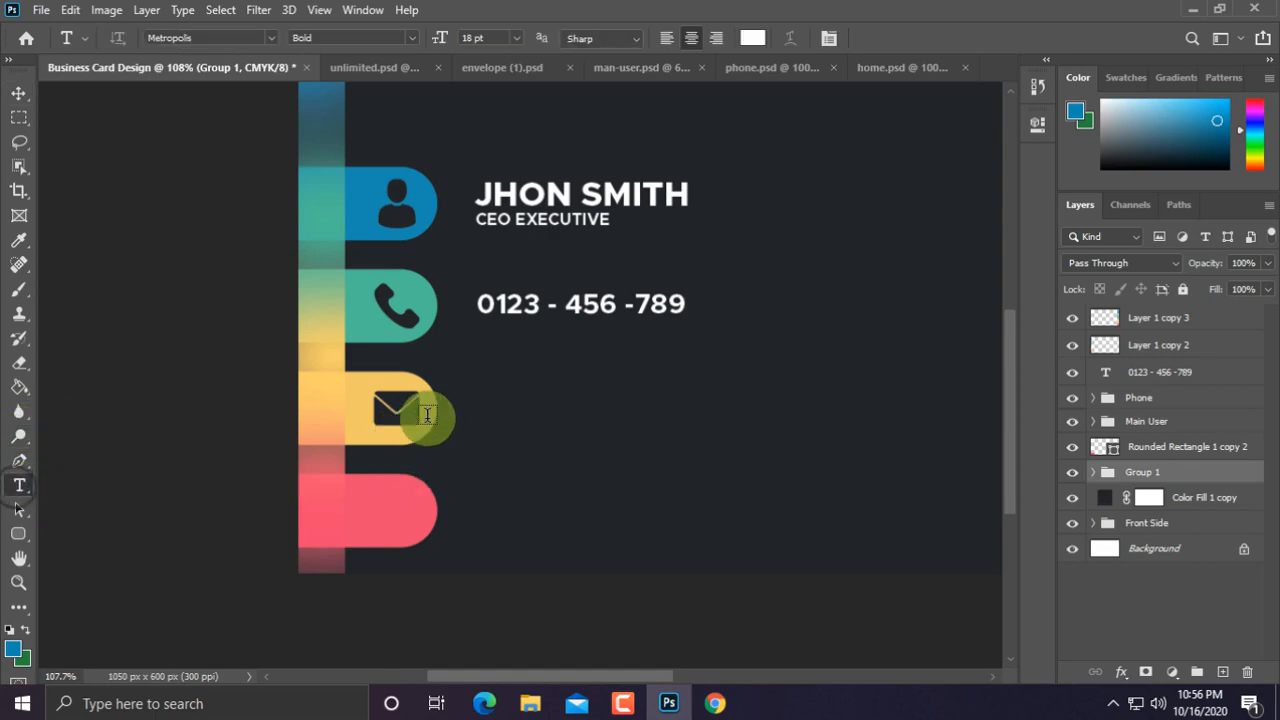
click(502, 403)
text(info@)
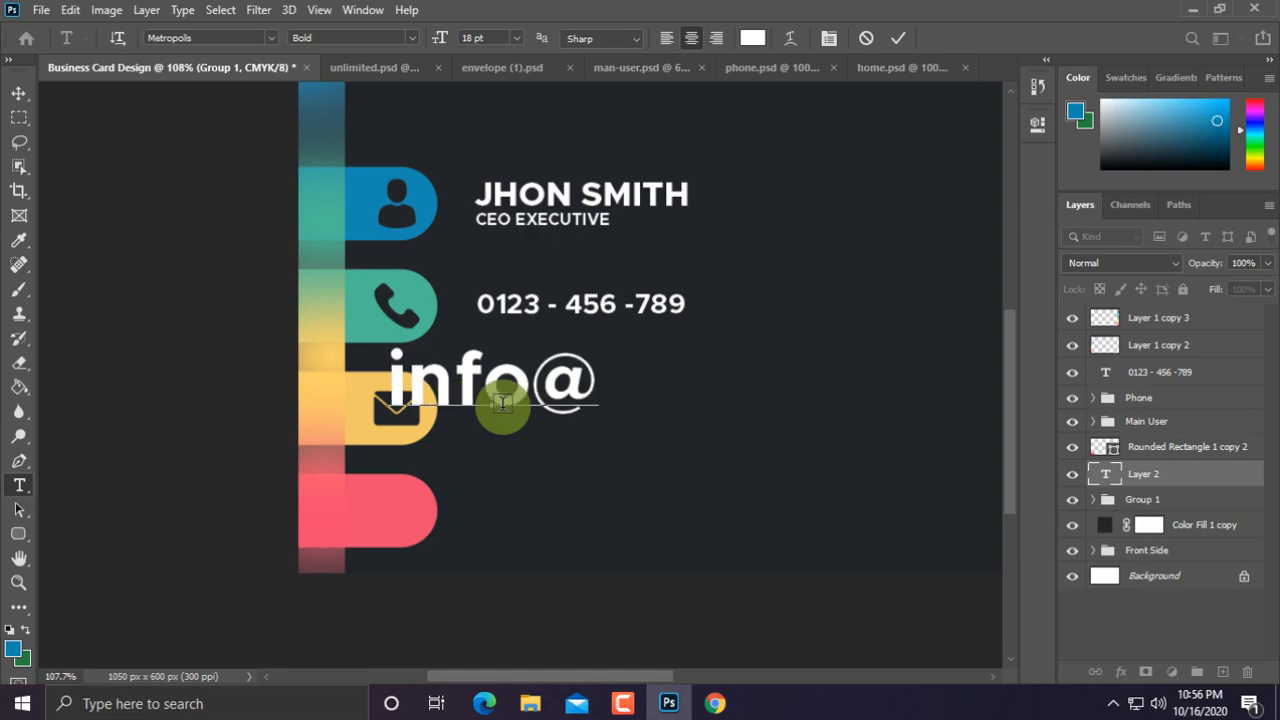
text(websit)
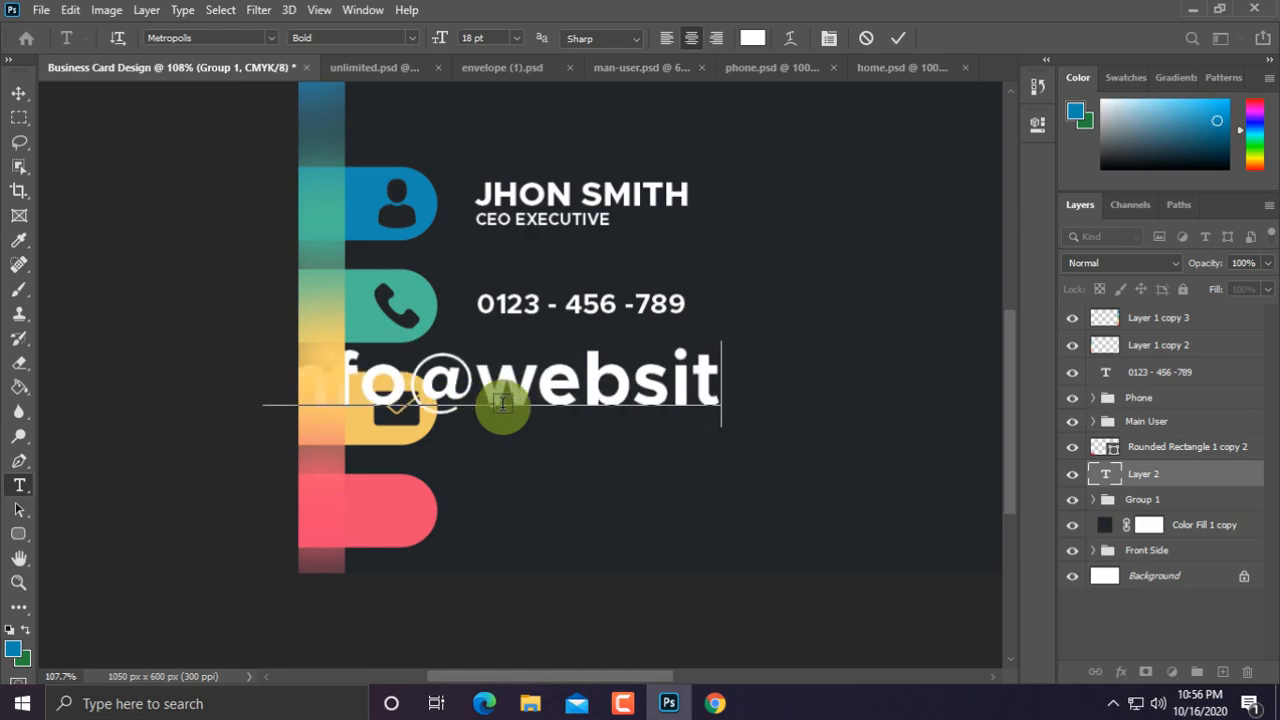
text(eurl.co)
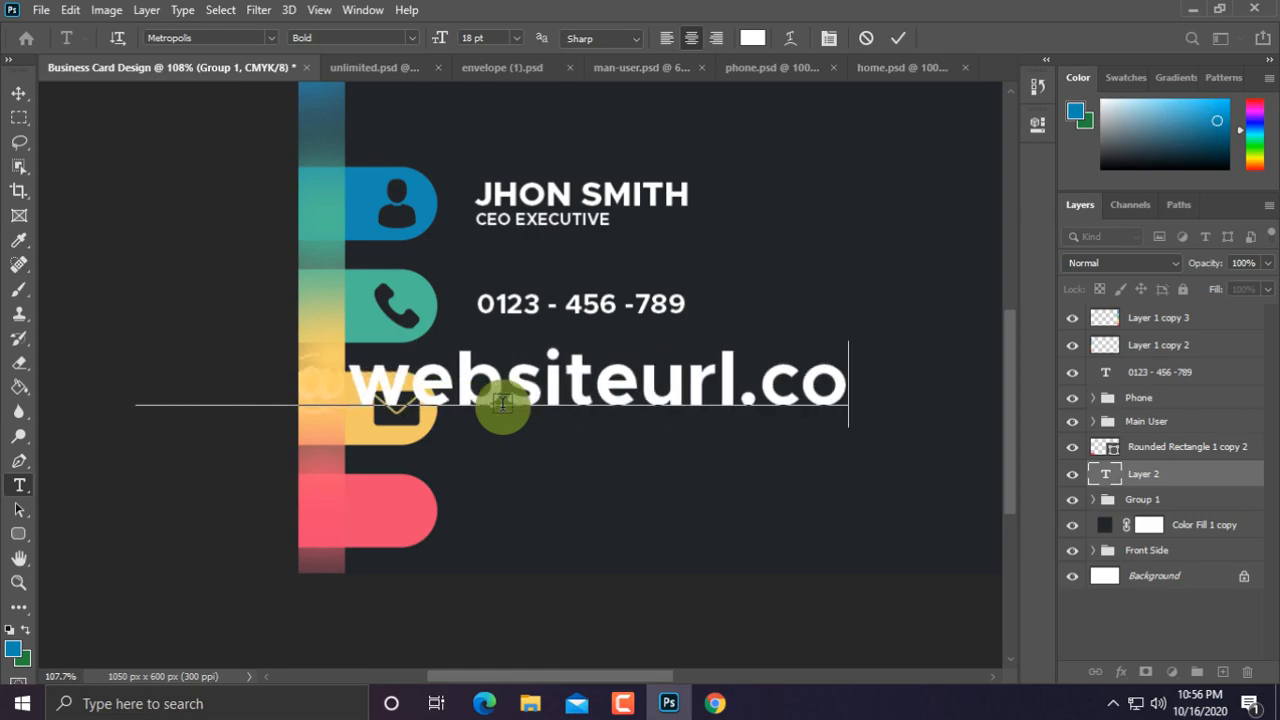
text(m)
click(20, 95)
Step: Scale the e-mail text to 38.93% and place it beside the yellow tab, left-aligned with the name
key(ctrl+t)
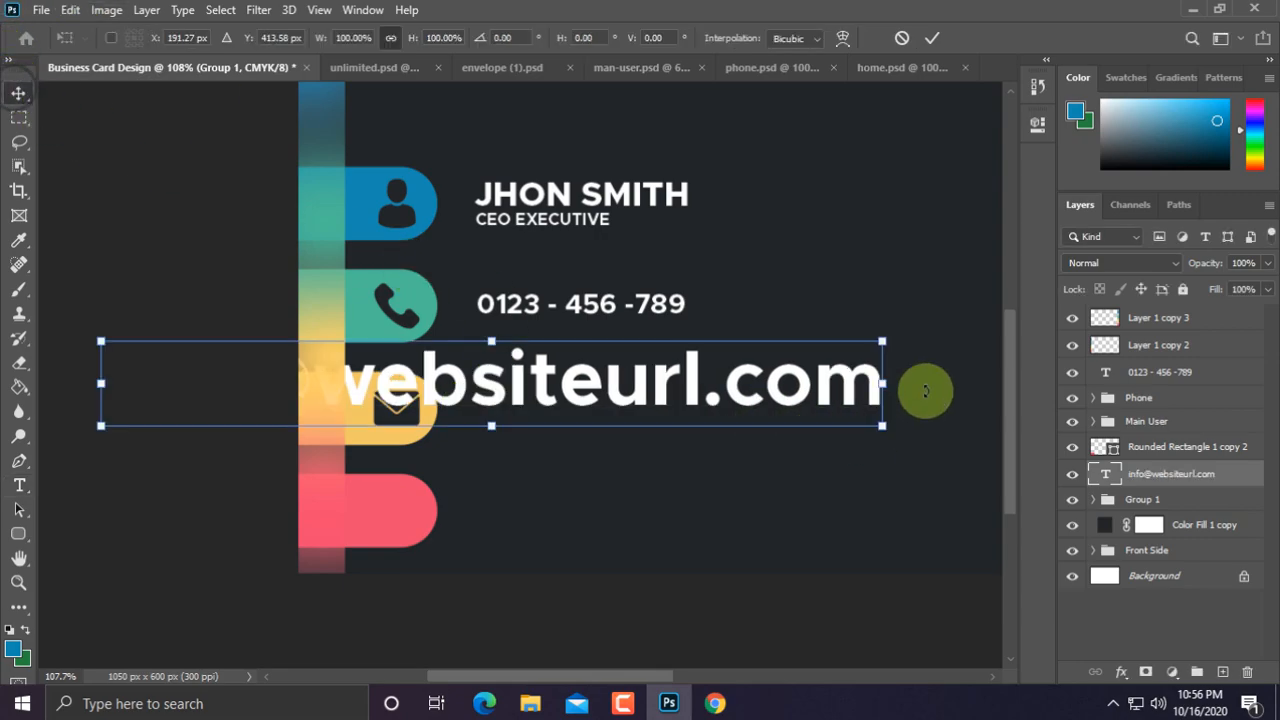
drag(883, 340, 766, 392)
drag(654, 409, 640, 404)
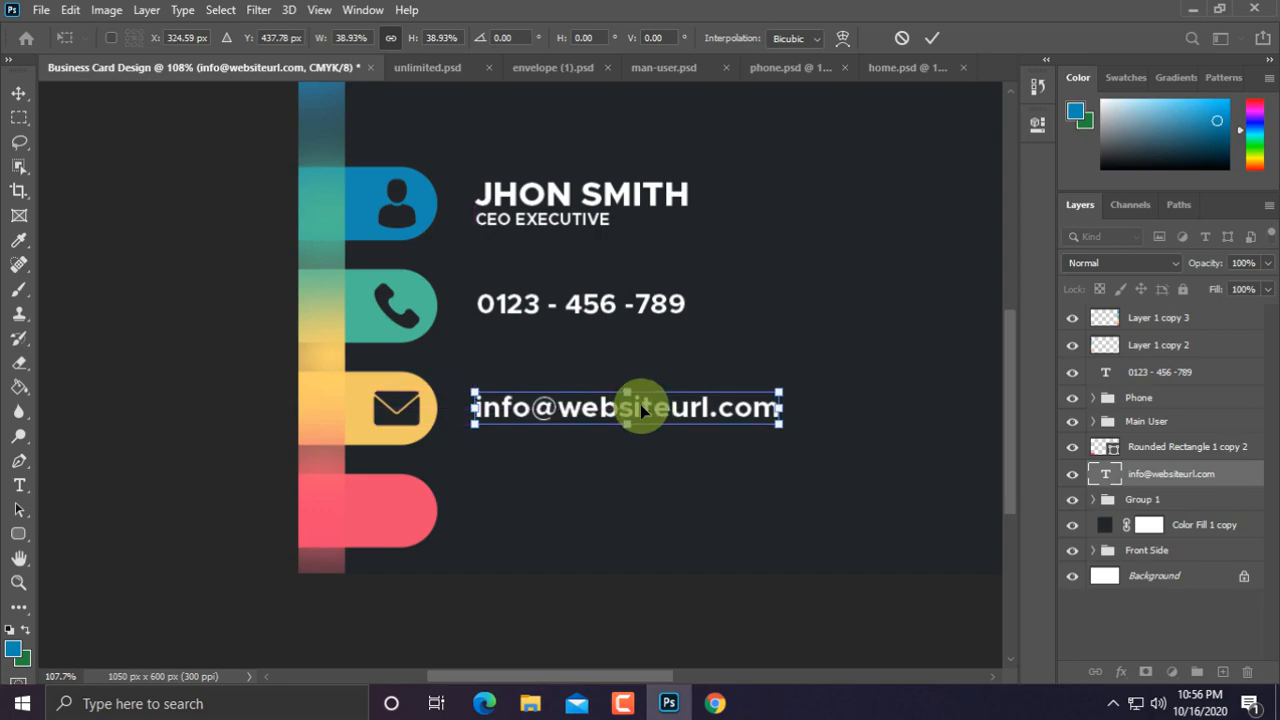
key(Return)
Step: Move the e-mail text into the envelope group named Email, and the phone number text into the Phone group
scroll(640, 404, down, 5)
scroll(507, 420, up, 3)
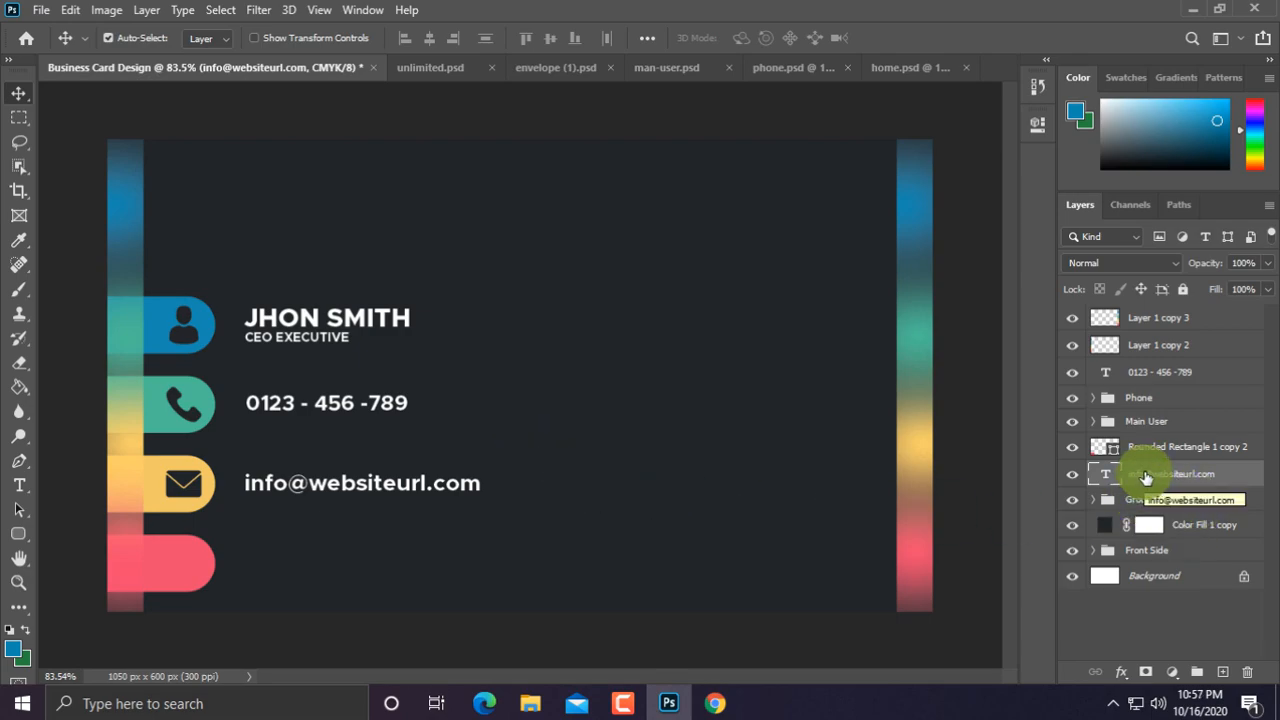
mouse_move(1146, 478)
mouse_down()
mouse_move(1146, 507)
mouse_move(1145, 482)
mouse_up()
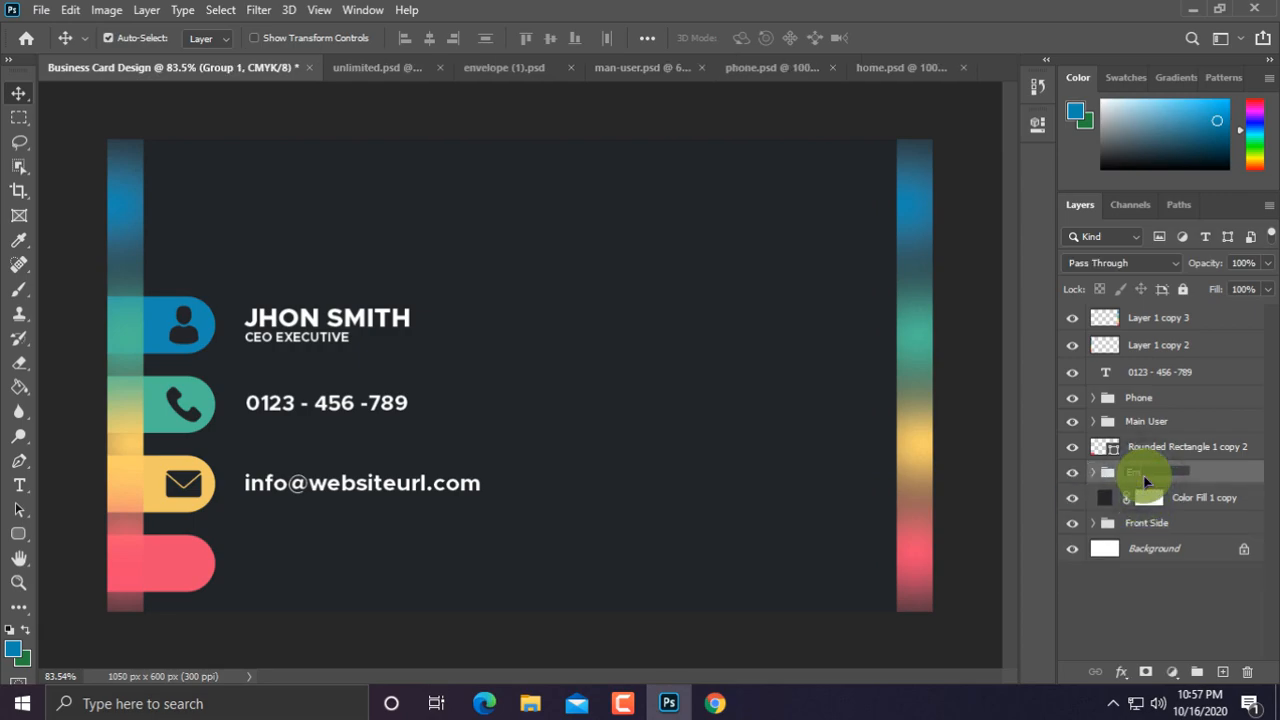
key(Return)
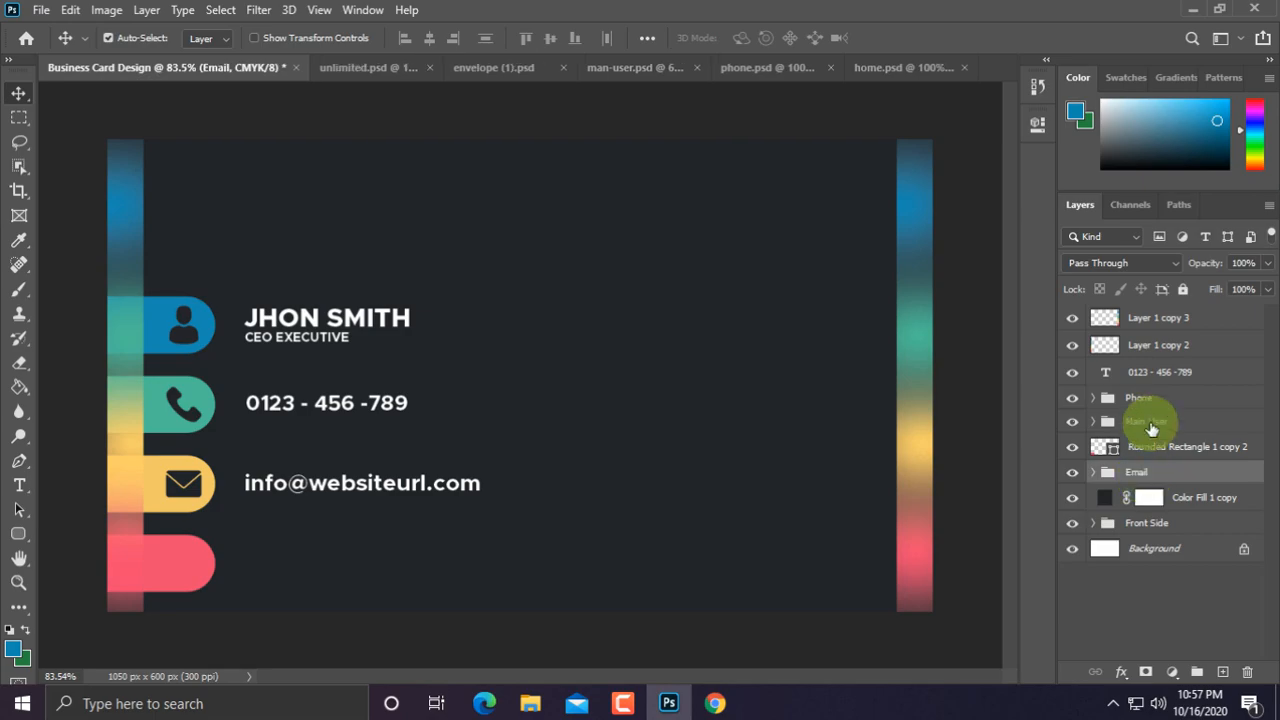
drag(1160, 401, 1158, 402)
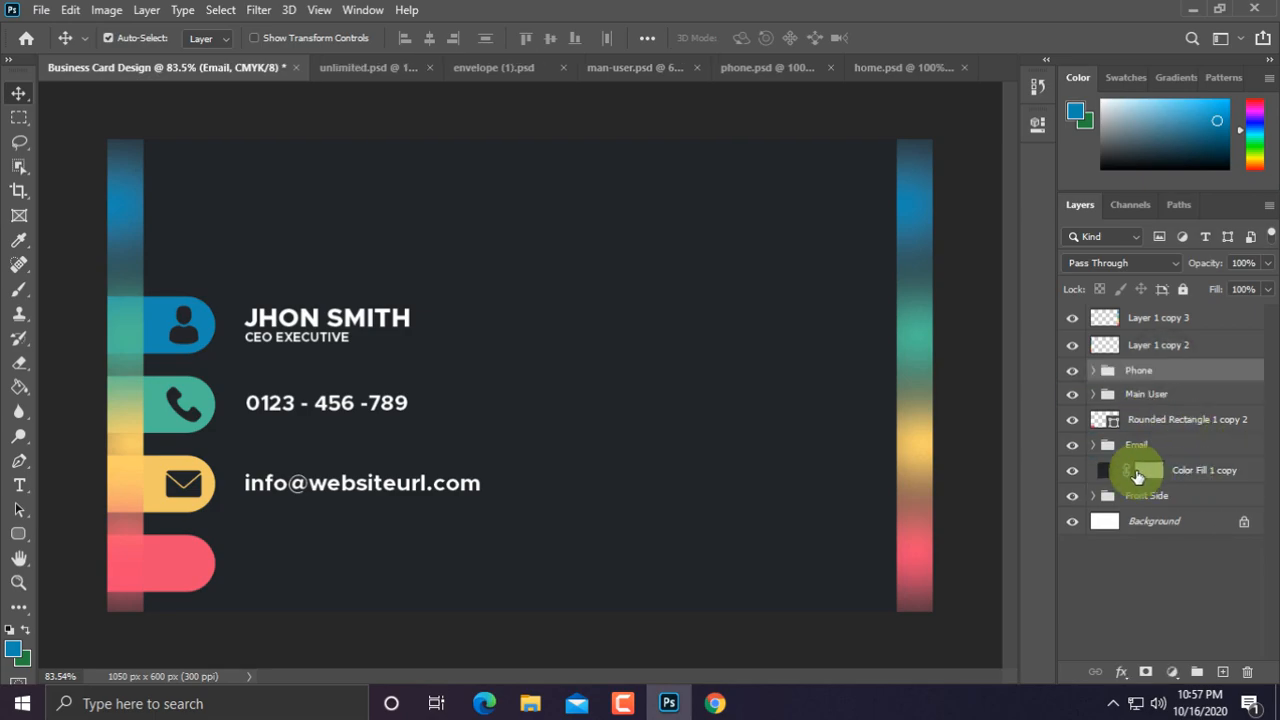
Step: Copy the house shape from home.psd into the Business Card Design document, above the red tab's layer
click(1145, 420)
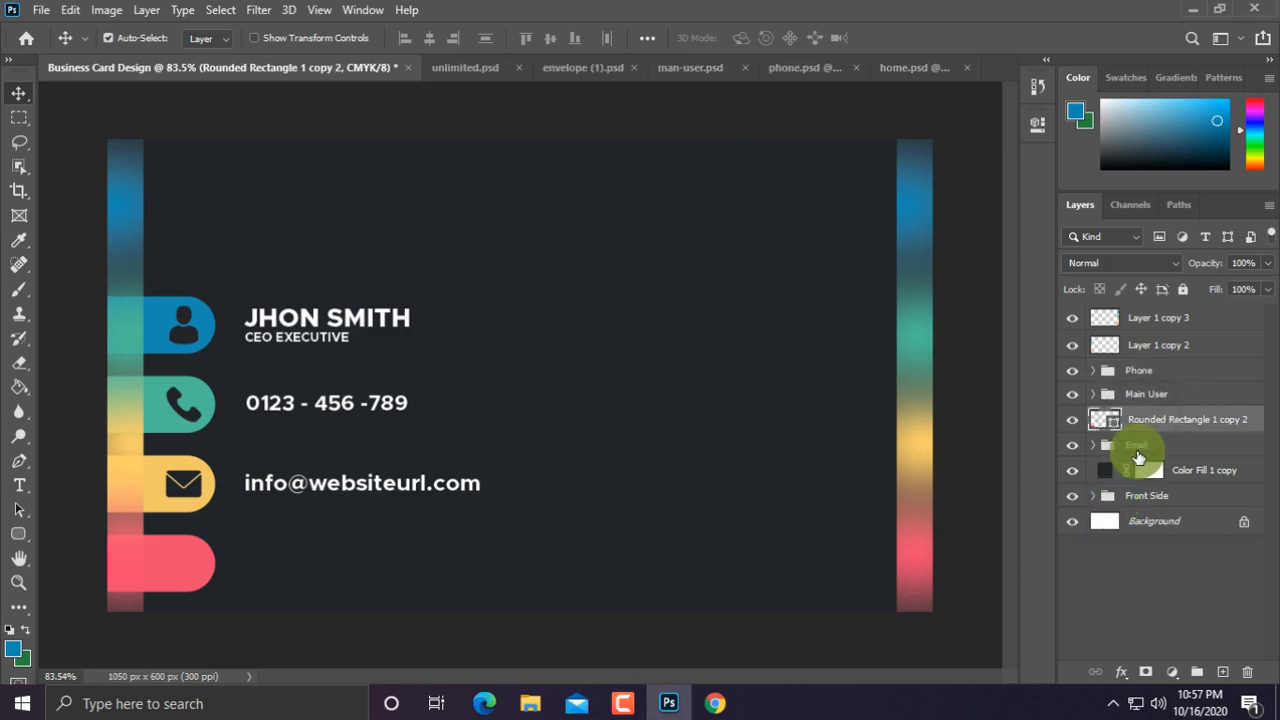
click(912, 68)
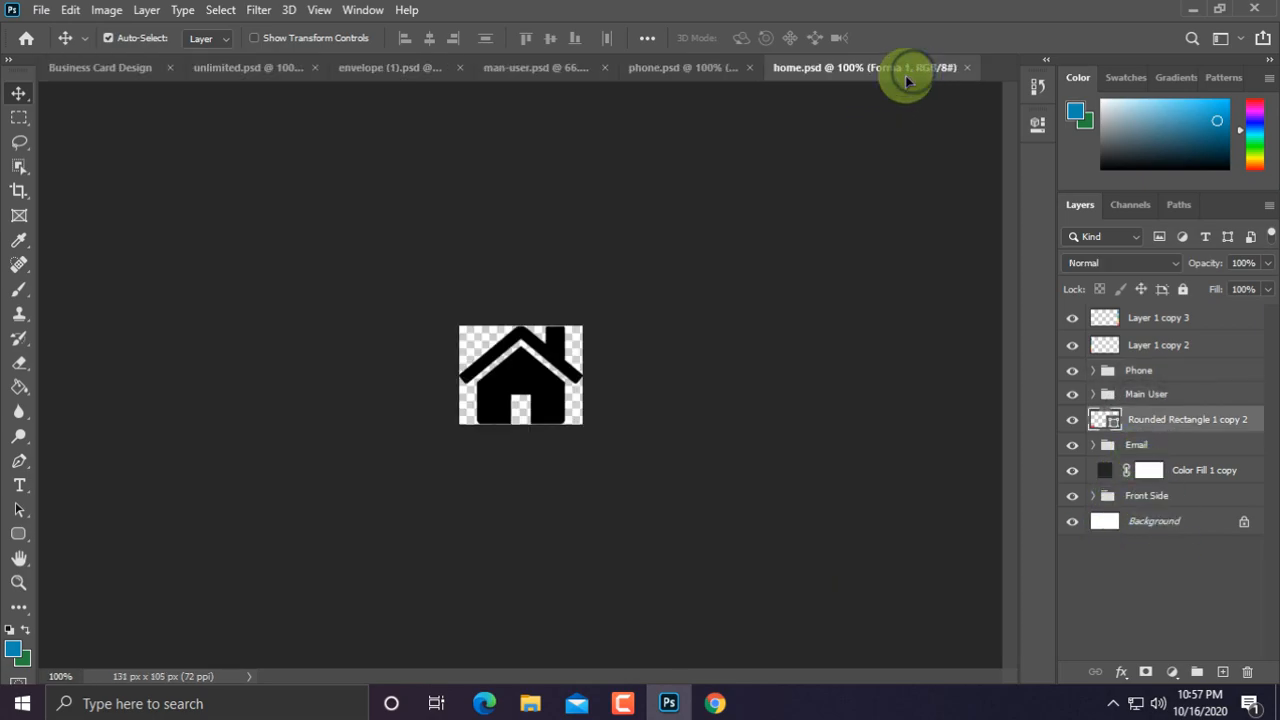
drag(519, 369, 165, 78)
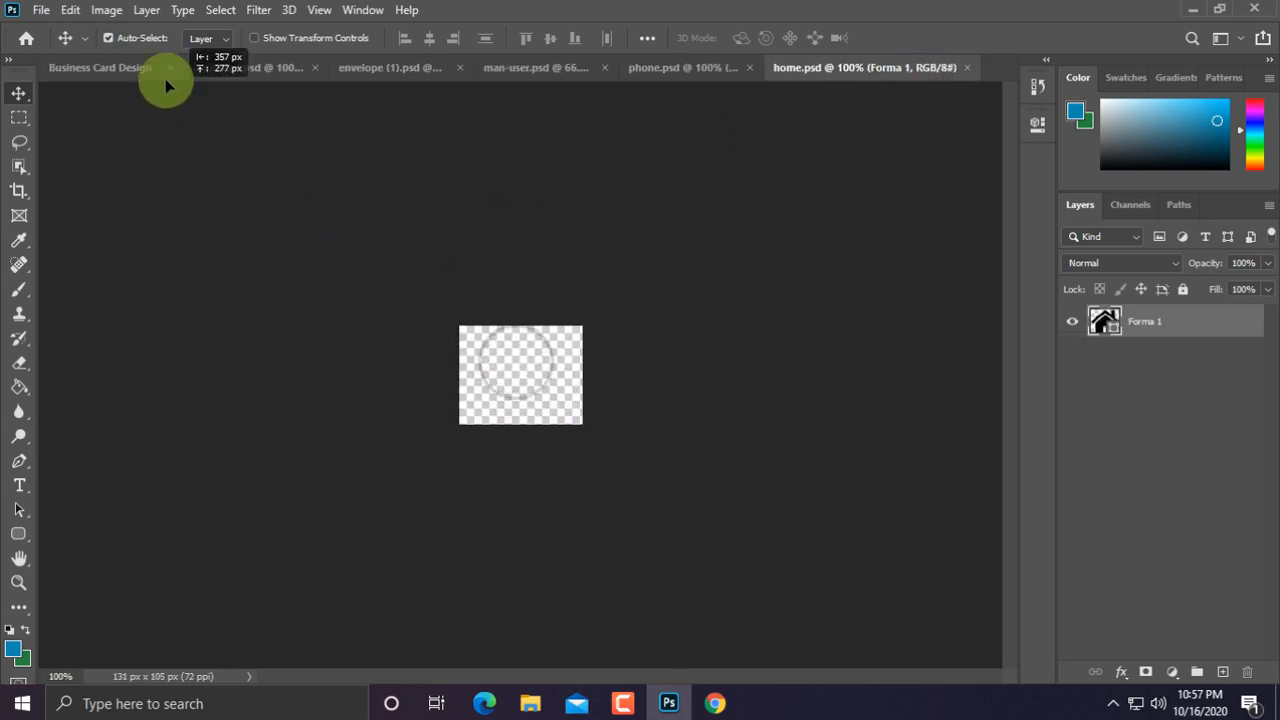
drag(74, 63, 190, 559)
Step: Scale the house shape to 41.15% and place it on the red tab, in line with the envelope icon
key(ctrl+t)
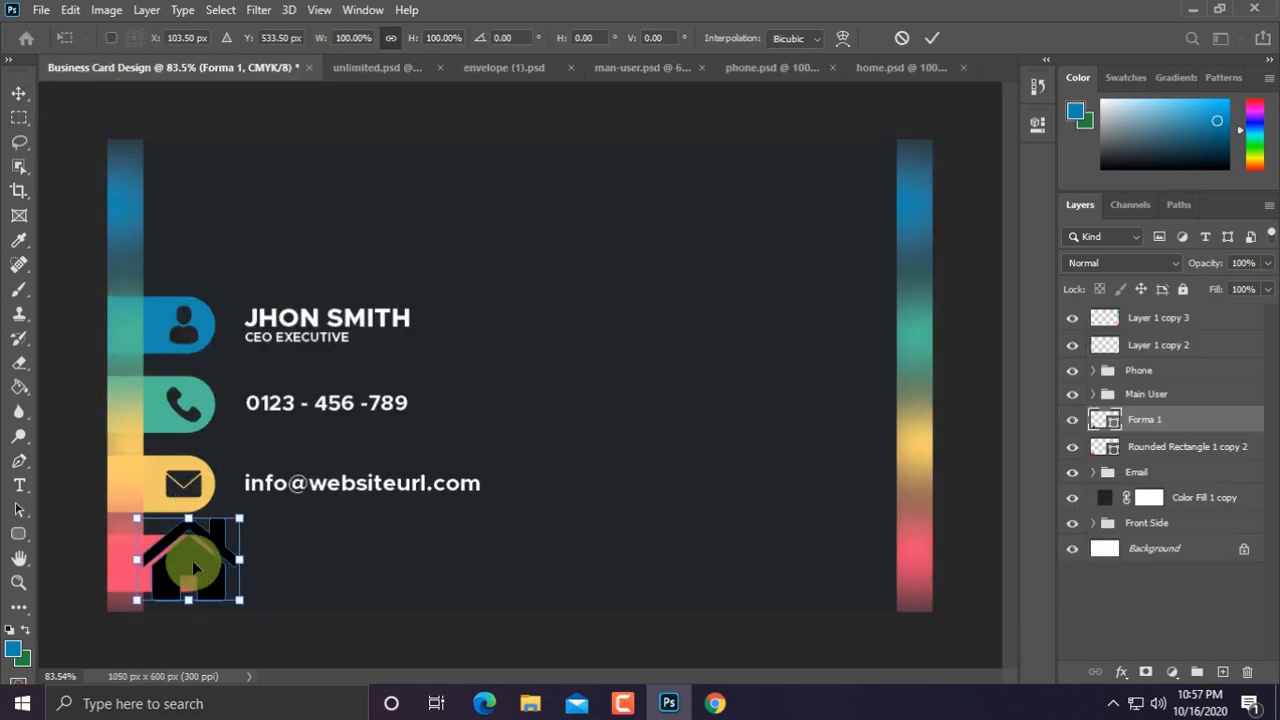
scroll(206, 562, up, 3)
drag(327, 544, 429, 472)
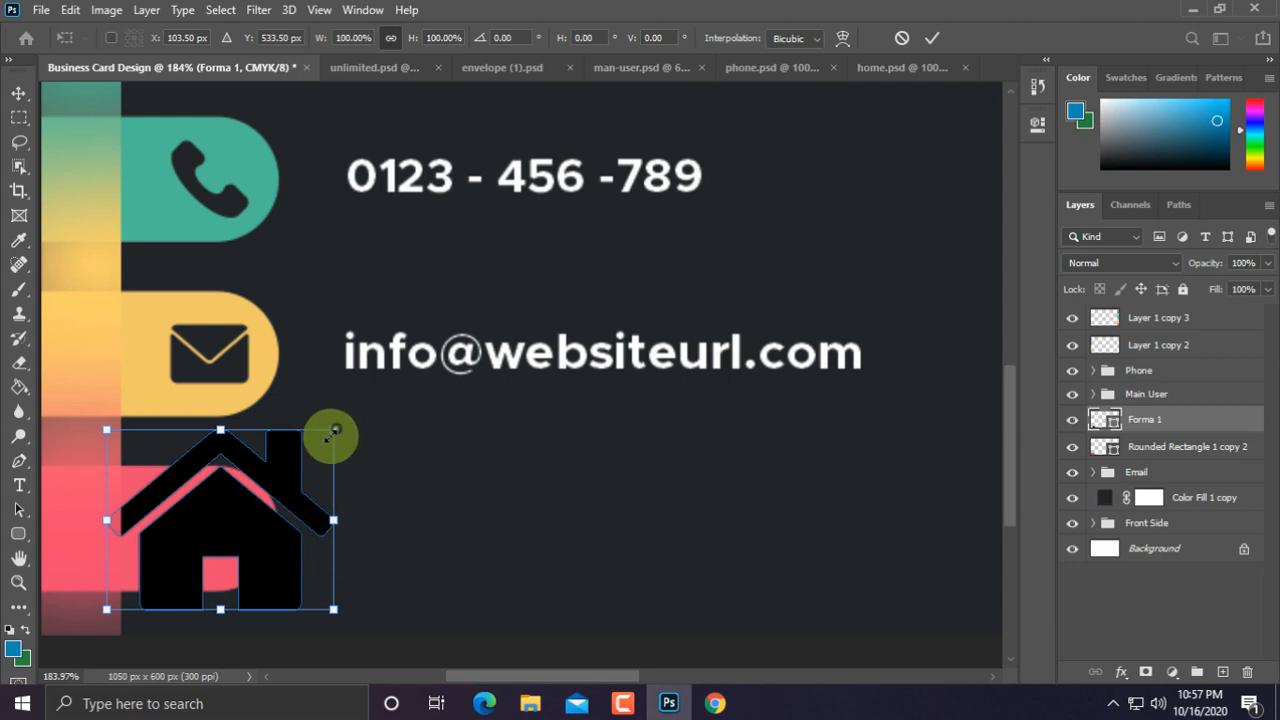
drag(335, 430, 224, 512)
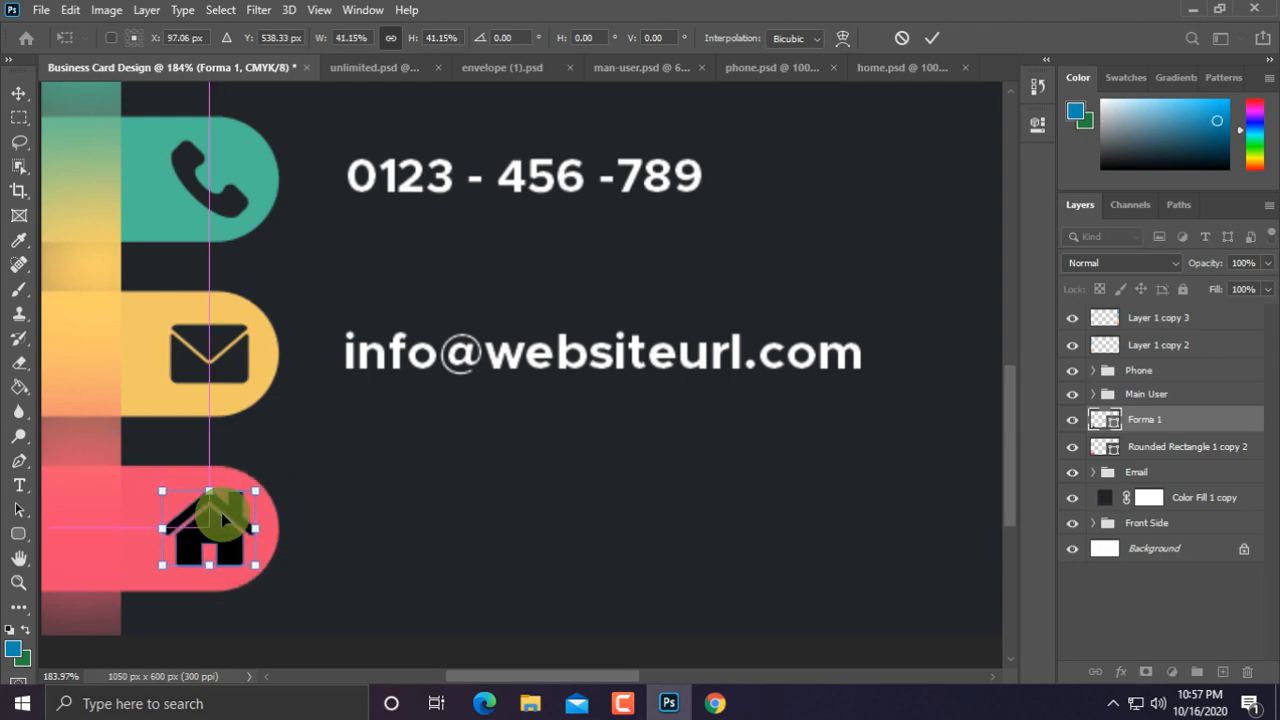
key(Return)
Step: Recolor the house shape to the card's dark background color by sampling it from the canvas
scroll(770, 42, up, 3)
scroll(950, 347, down, 4)
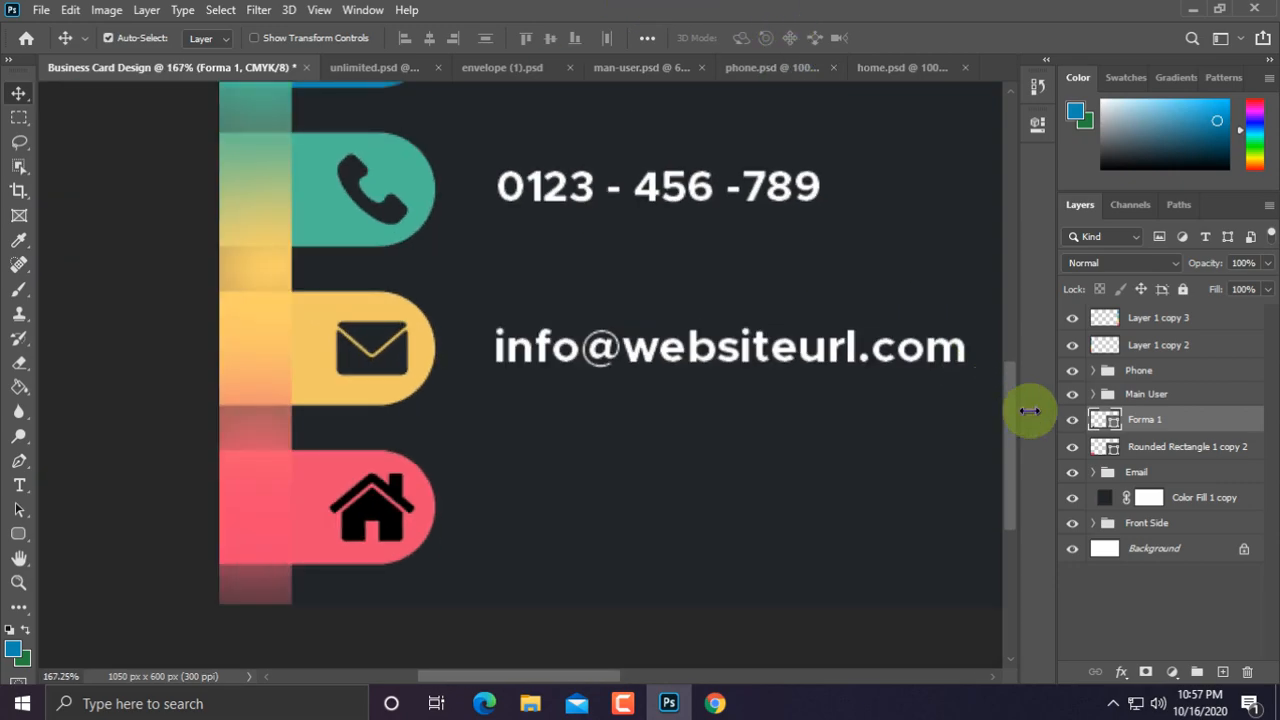
double_click(1106, 420)
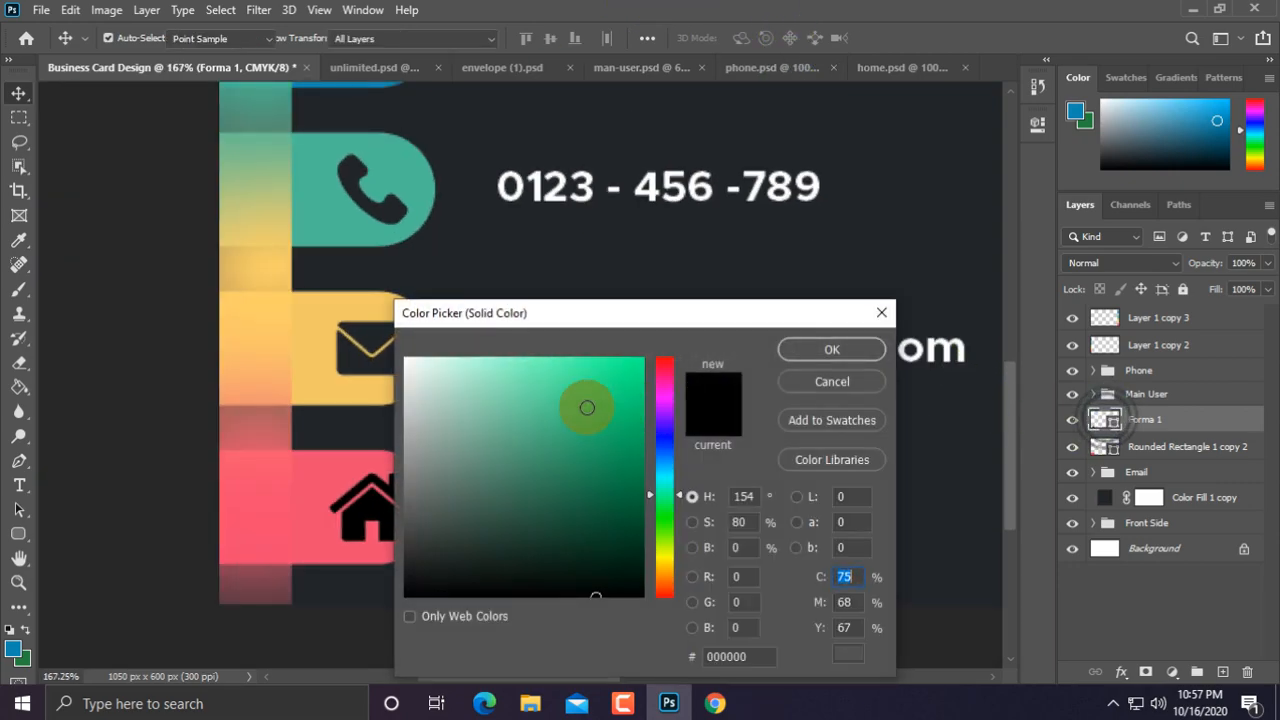
click(474, 210)
click(810, 348)
scroll(620, 270, down, 4)
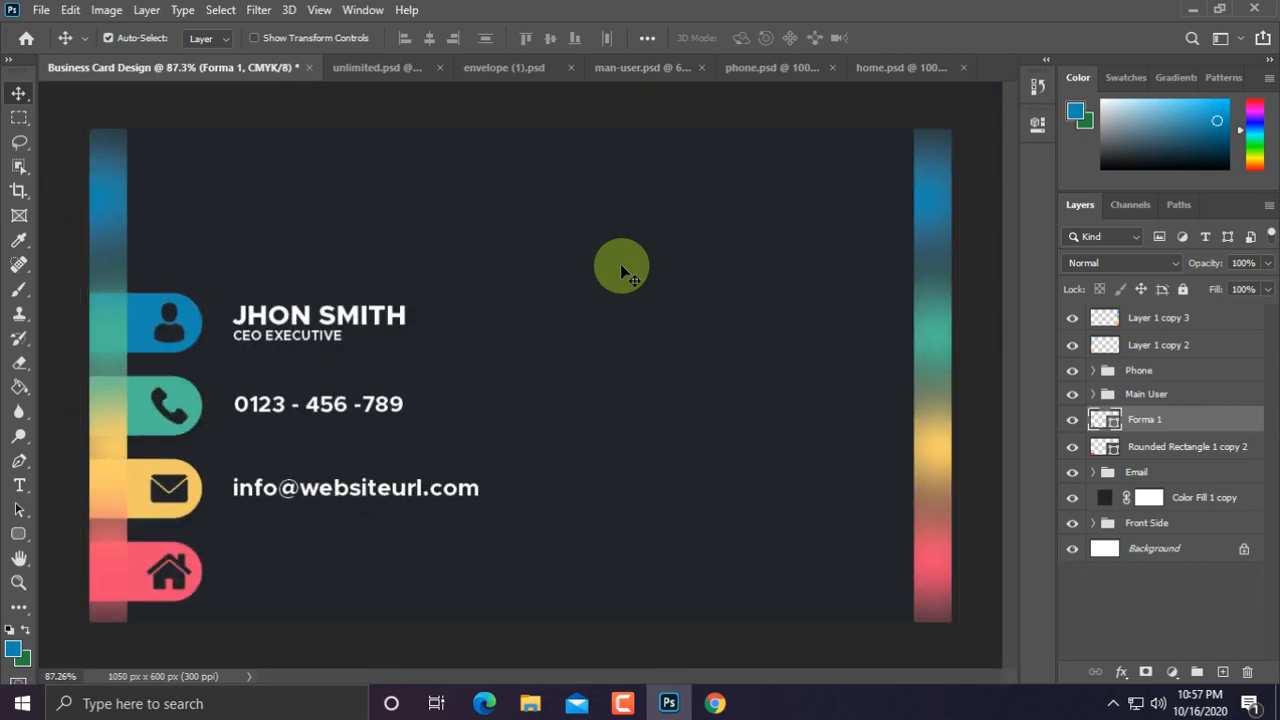
Step: Group the house icon's layer with the red tab's layer
shift+click(1165, 446)
click(1196, 672)
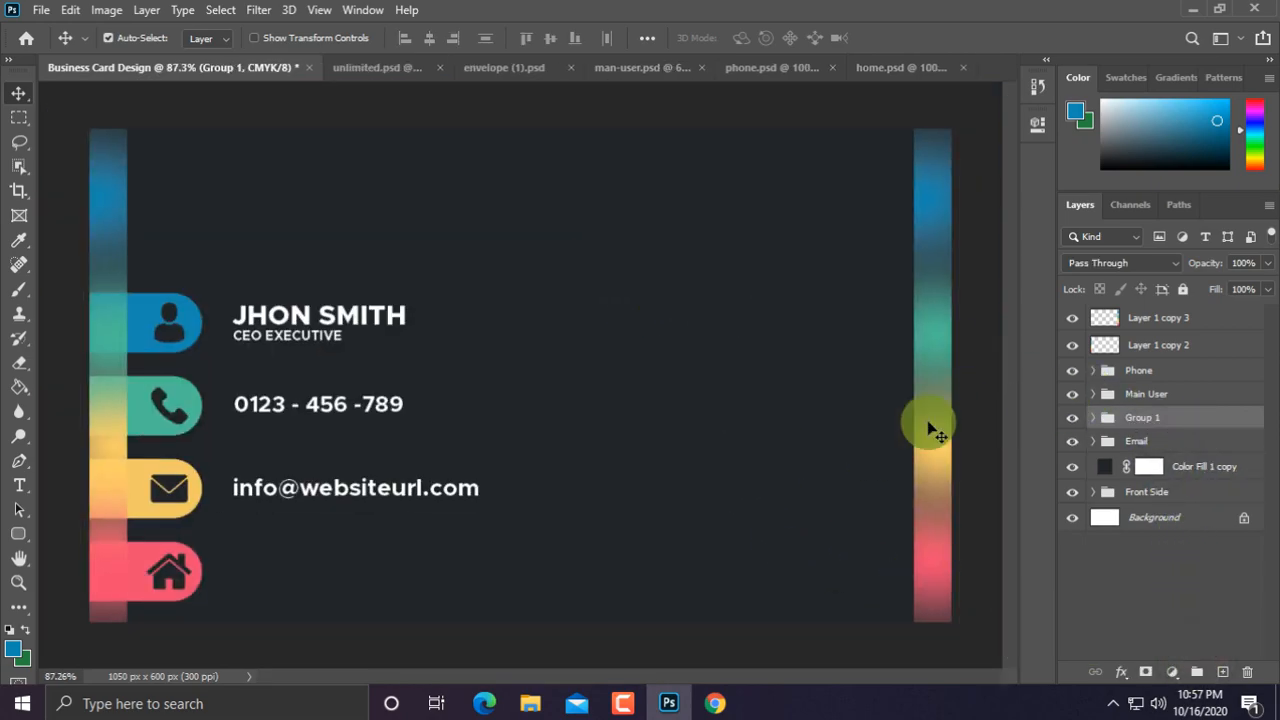
scroll(171, 488, up, 1)
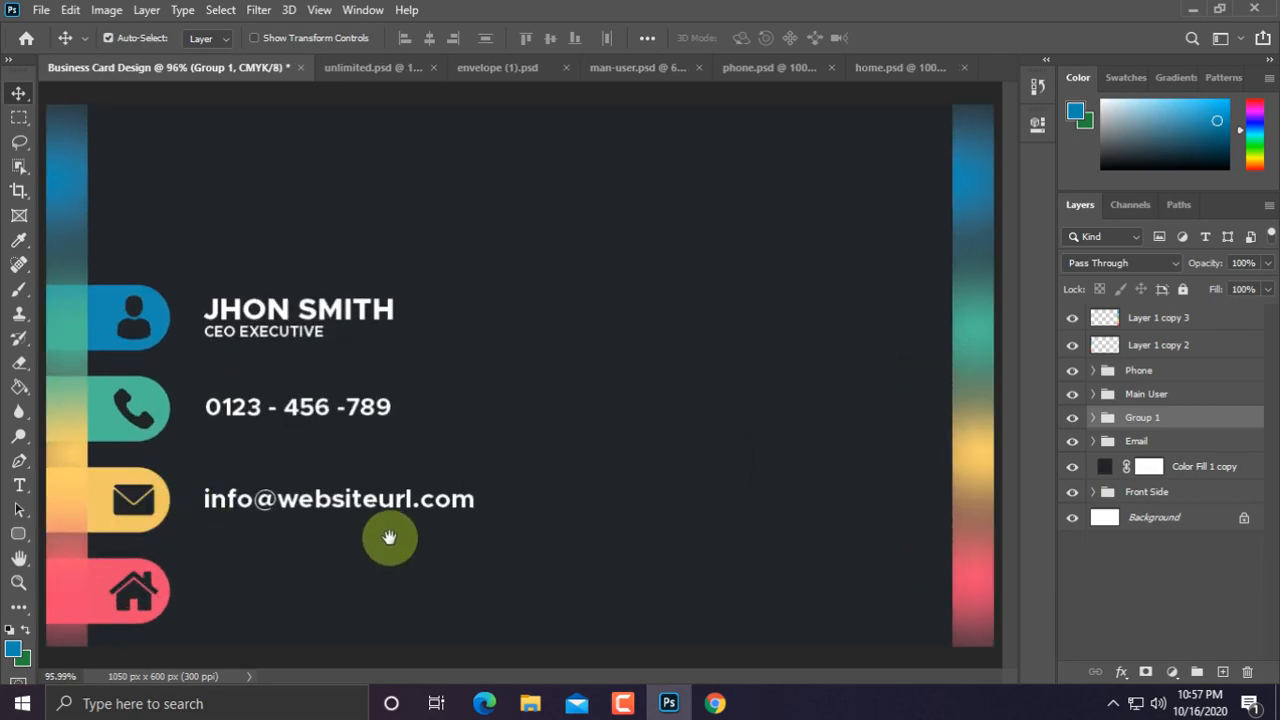
scroll(305, 540, down, 2)
scroll(297, 540, down, 3)
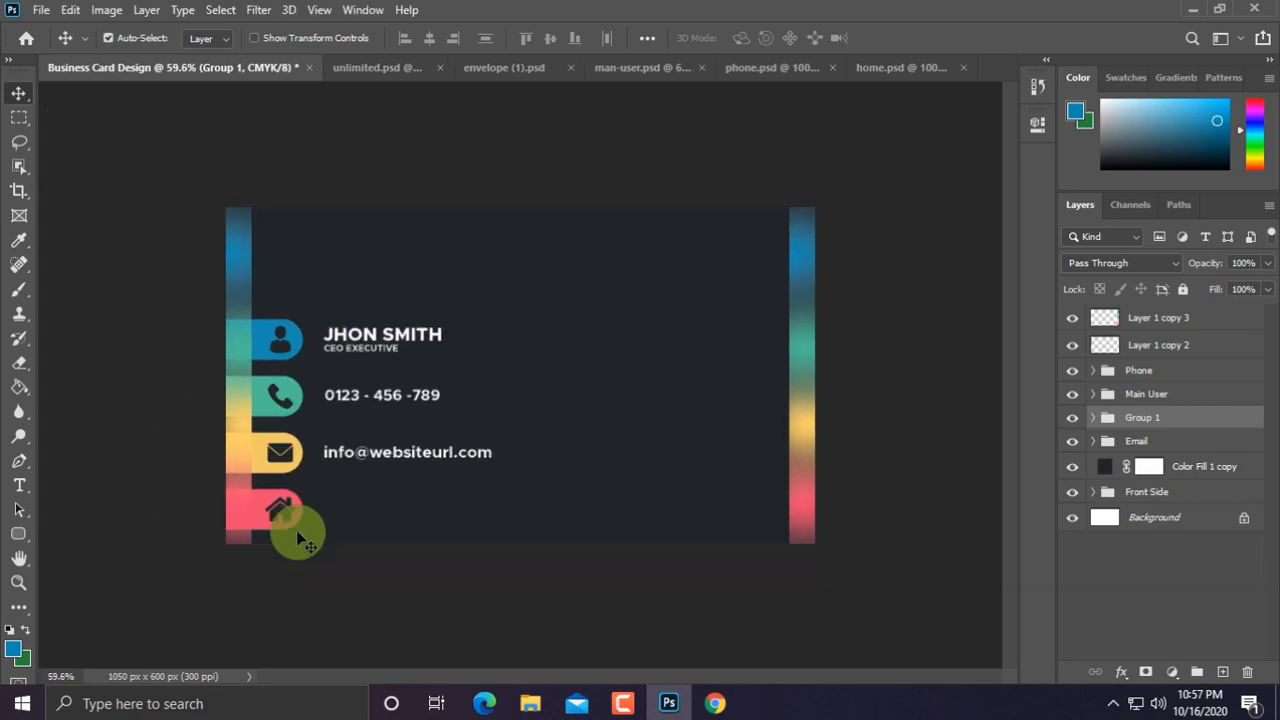
Step: Scale the two-line address text to 110.35% and place it beside the red tab, left-aligned with the other text
scroll(295, 535, up, 3)
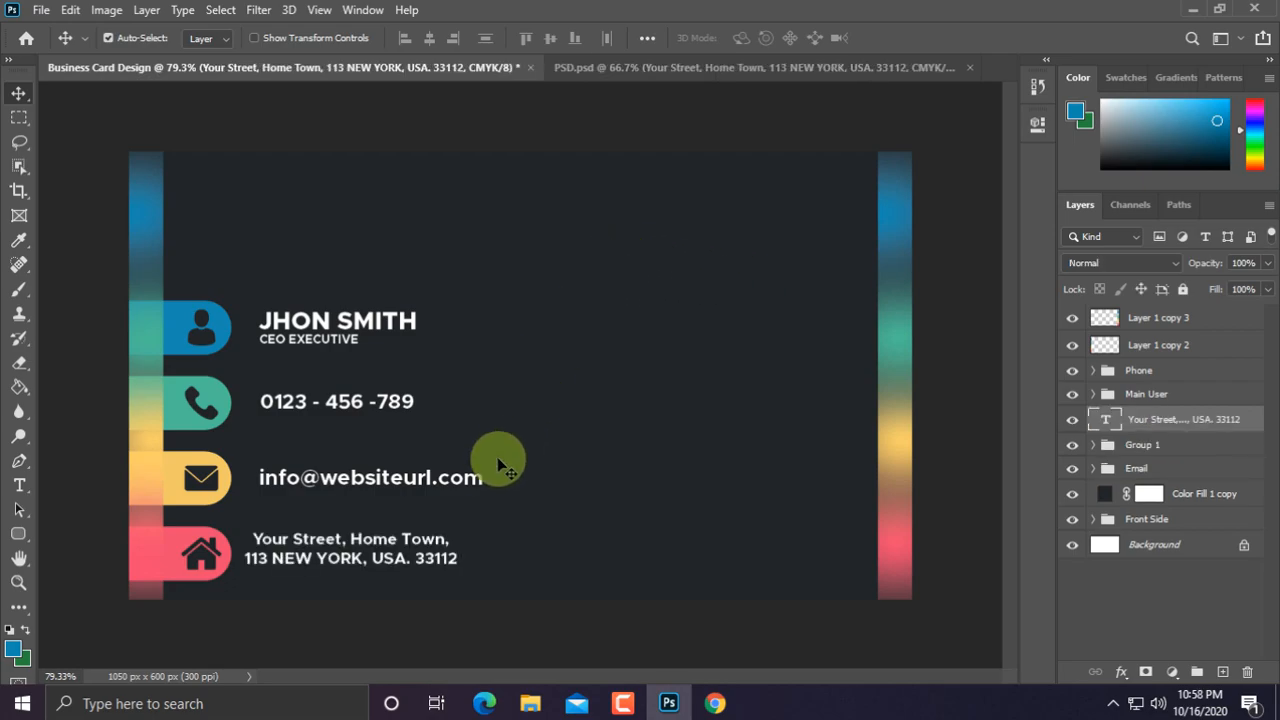
scroll(380, 540, up, 4)
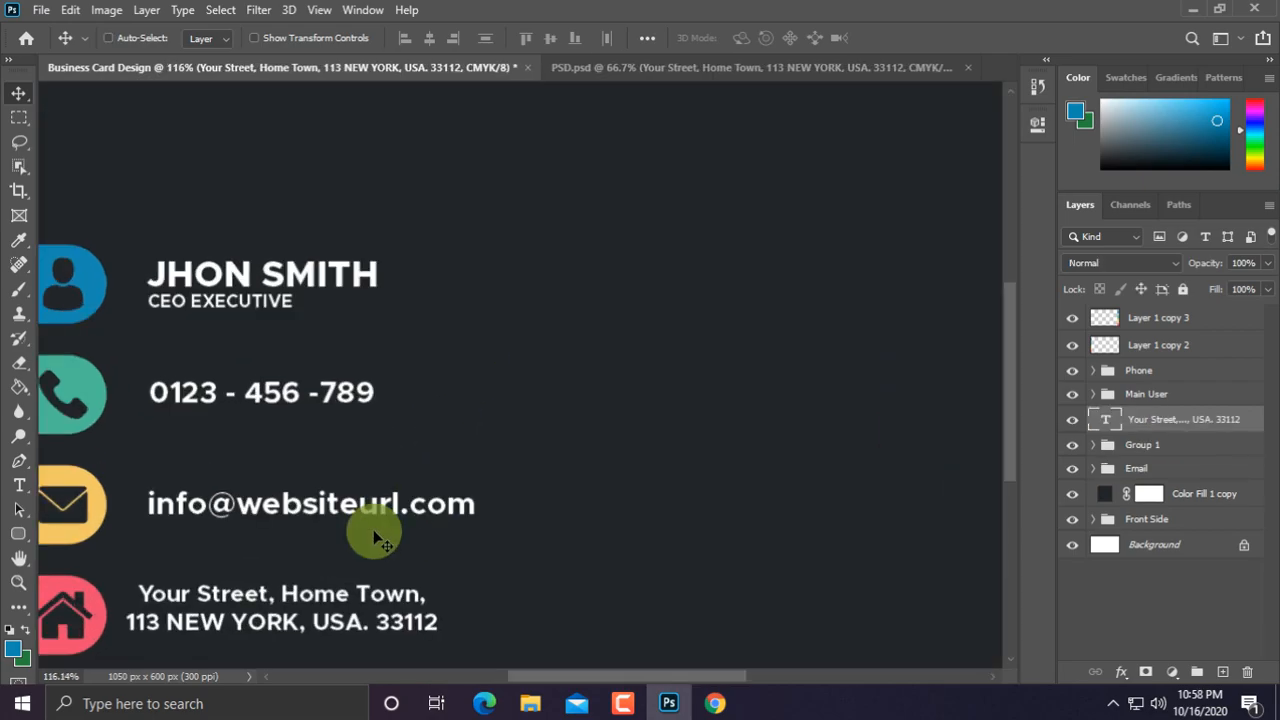
key(ctrl+t)
scroll(385, 570, down, 2)
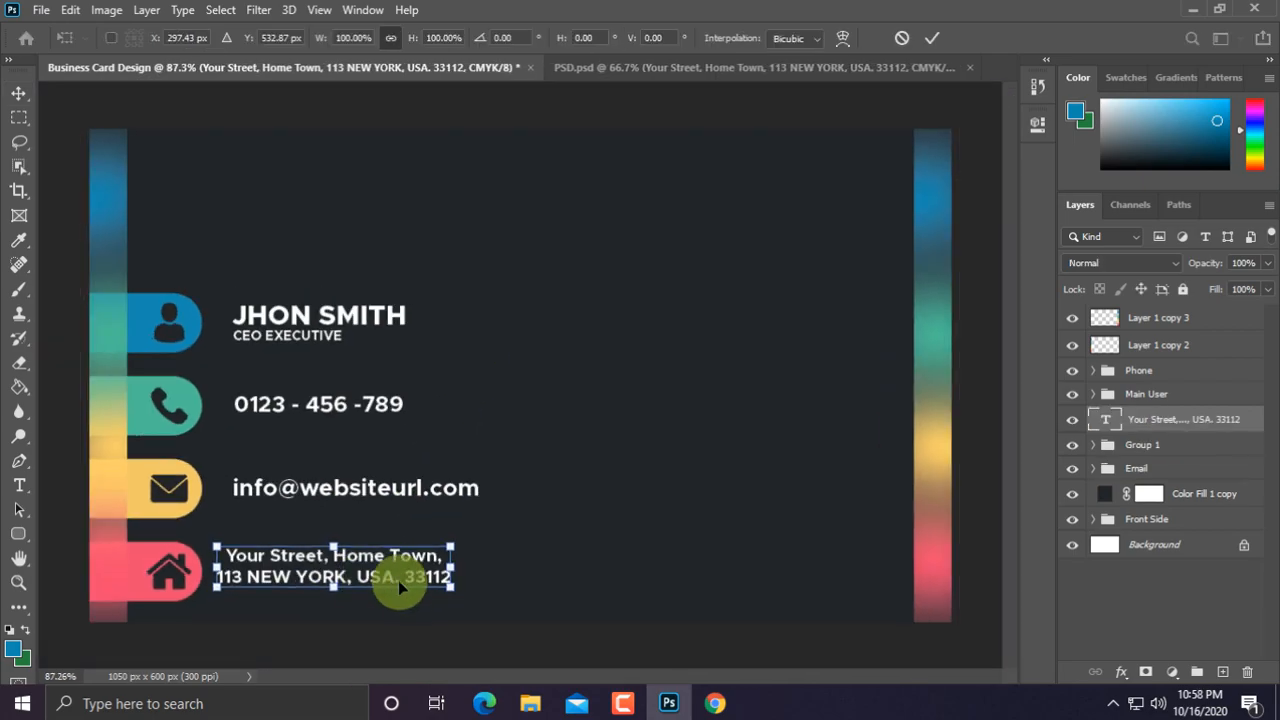
mouse_move(457, 557)
mouse_down()
mouse_move(447, 547)
mouse_move(472, 537)
mouse_move(425, 566)
mouse_move(438, 562)
mouse_up()
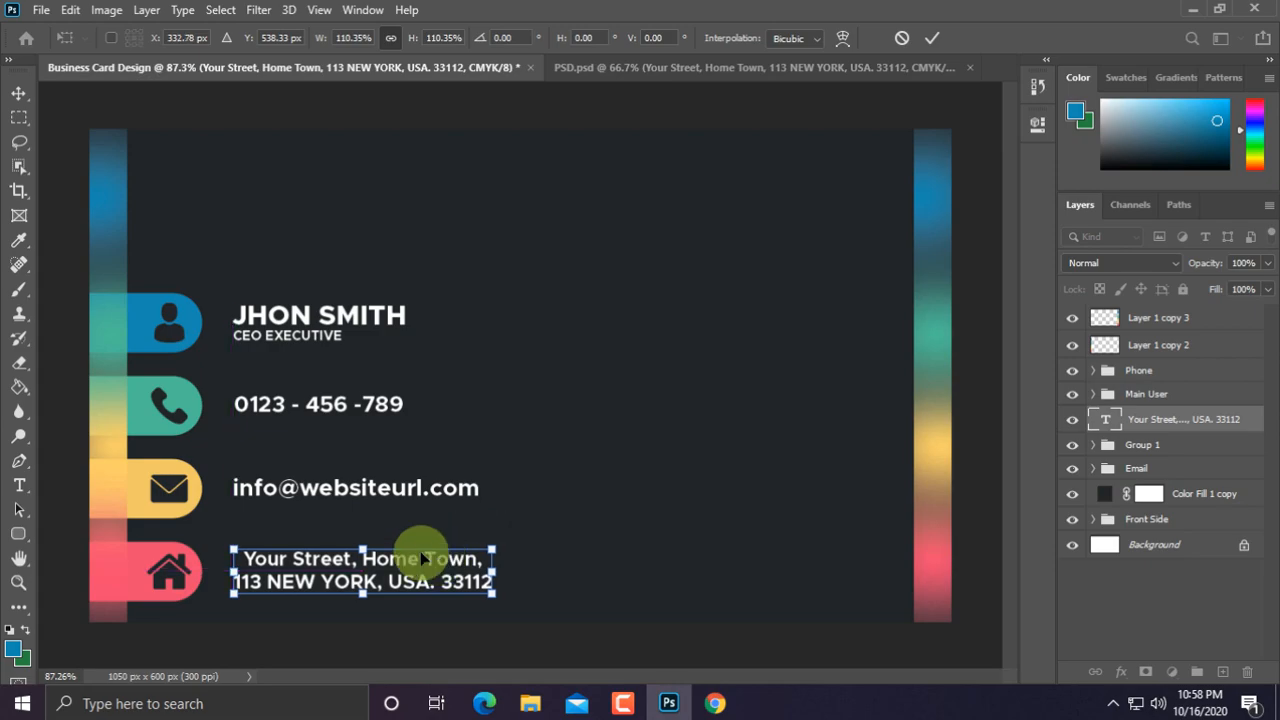
key(Return)
Step: Move the address text into the group with the house icon and name the group Address
scroll(422, 556, down, 5)
scroll(422, 556, up, 5)
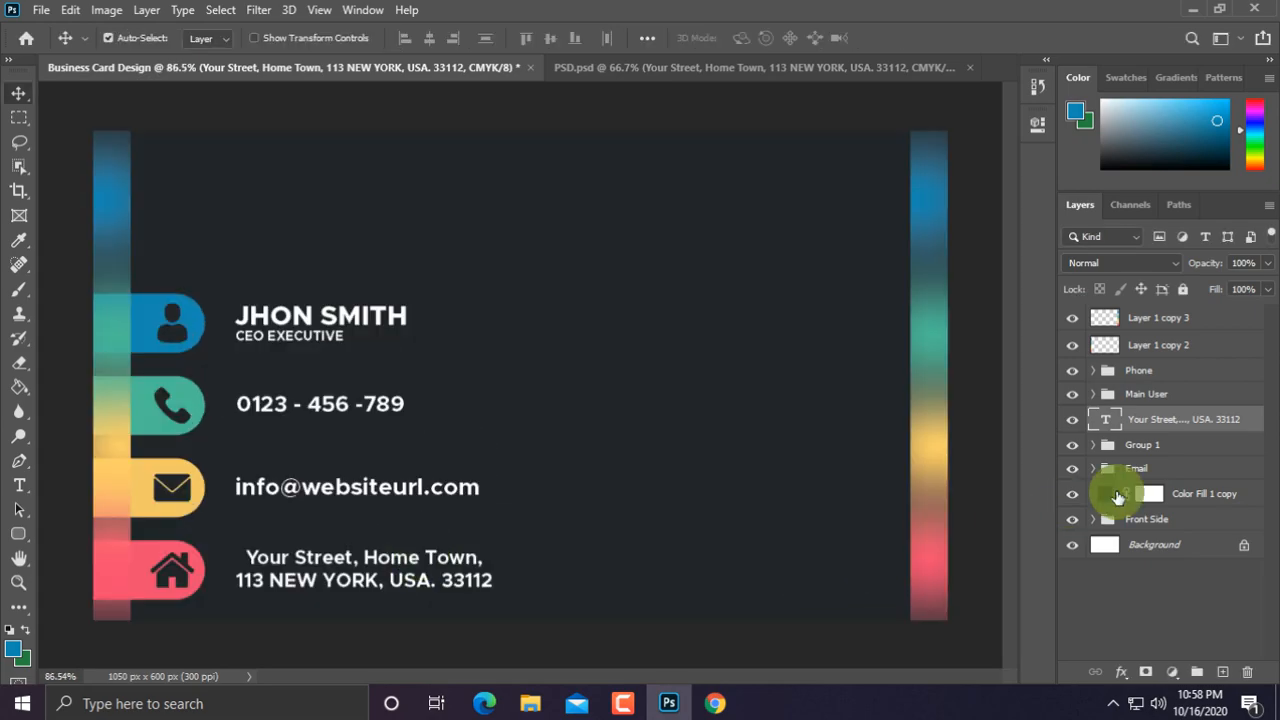
drag(1162, 421, 1161, 446)
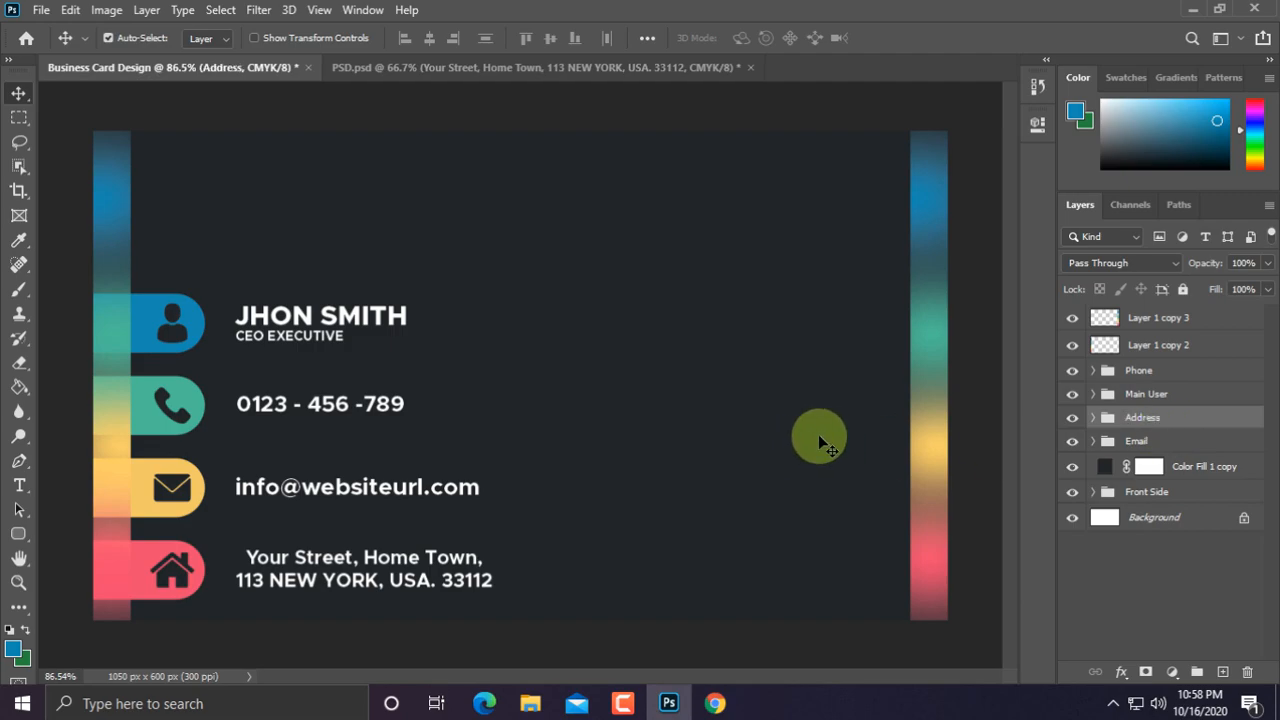
Step: Try to scale the Phone, Main User, Address and Email groups together to 128.75% and reposition them on the card
scroll(820, 434, down, 3)
shift+click(1156, 372)
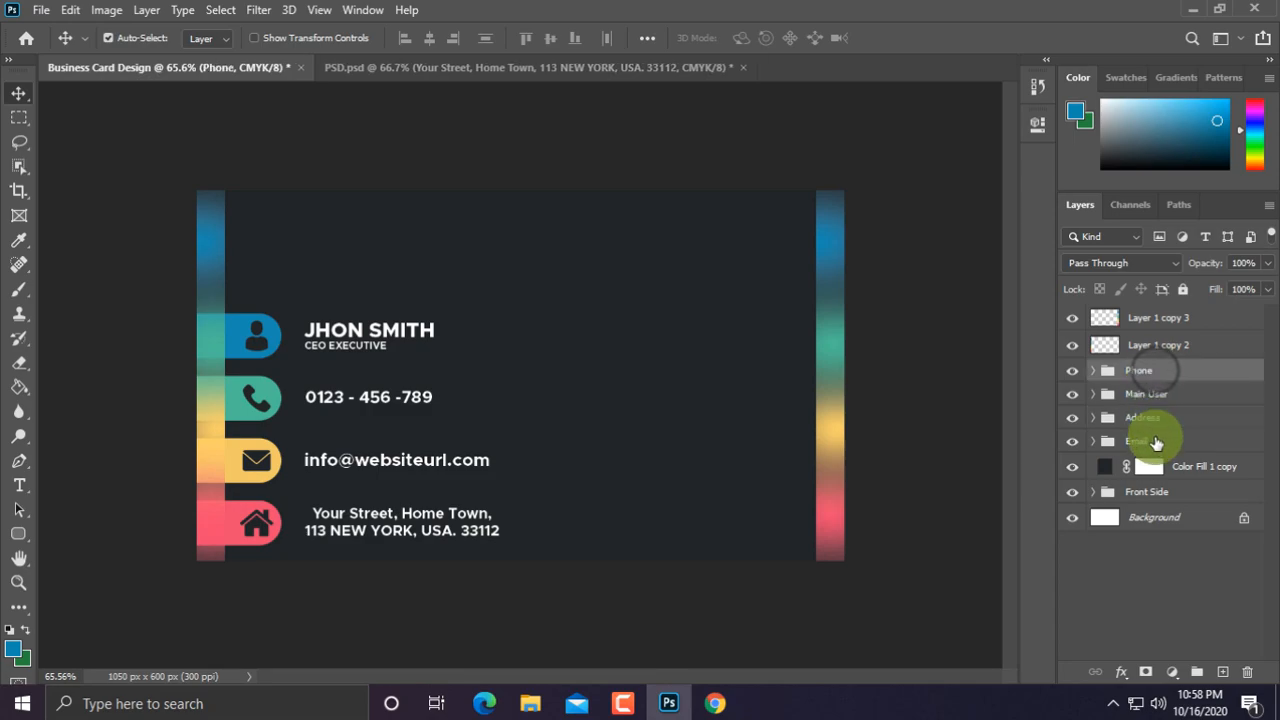
shift+click(1110, 441)
key(ctrl+t)
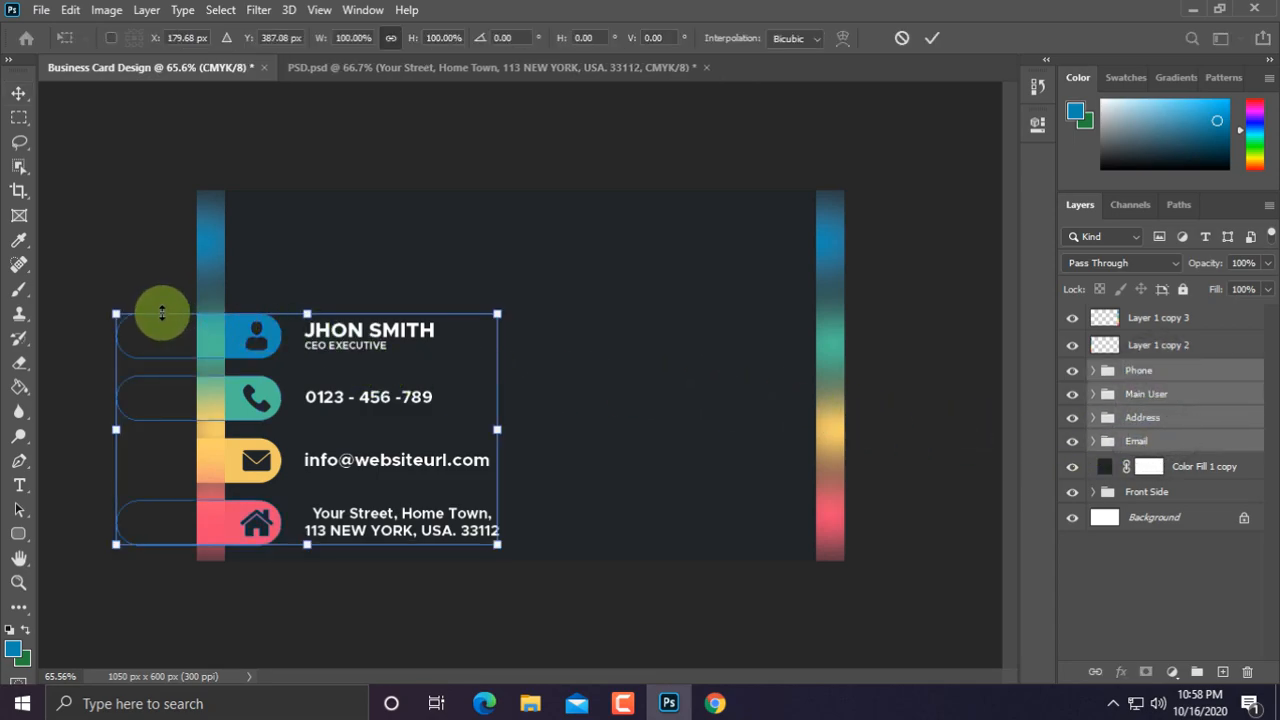
drag(307, 296, 306, 263)
key(ctrl+z)
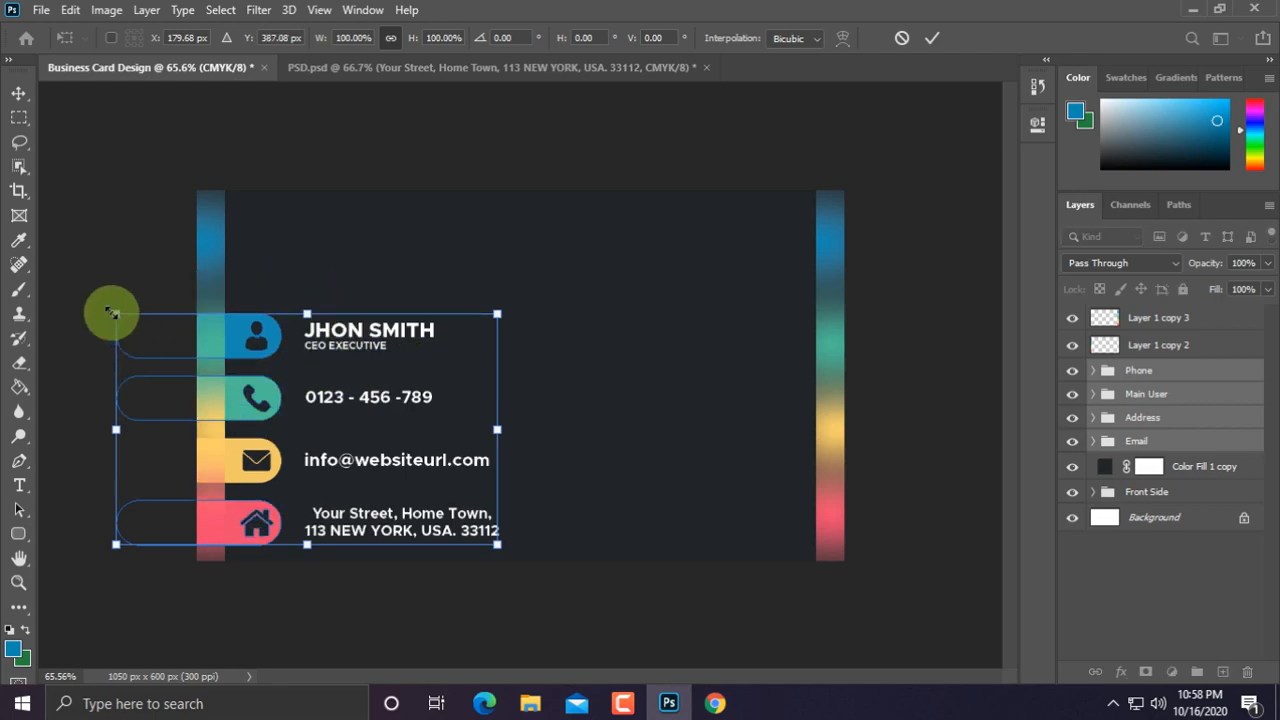
drag(111, 313, 47, 168)
drag(311, 357, 374, 343)
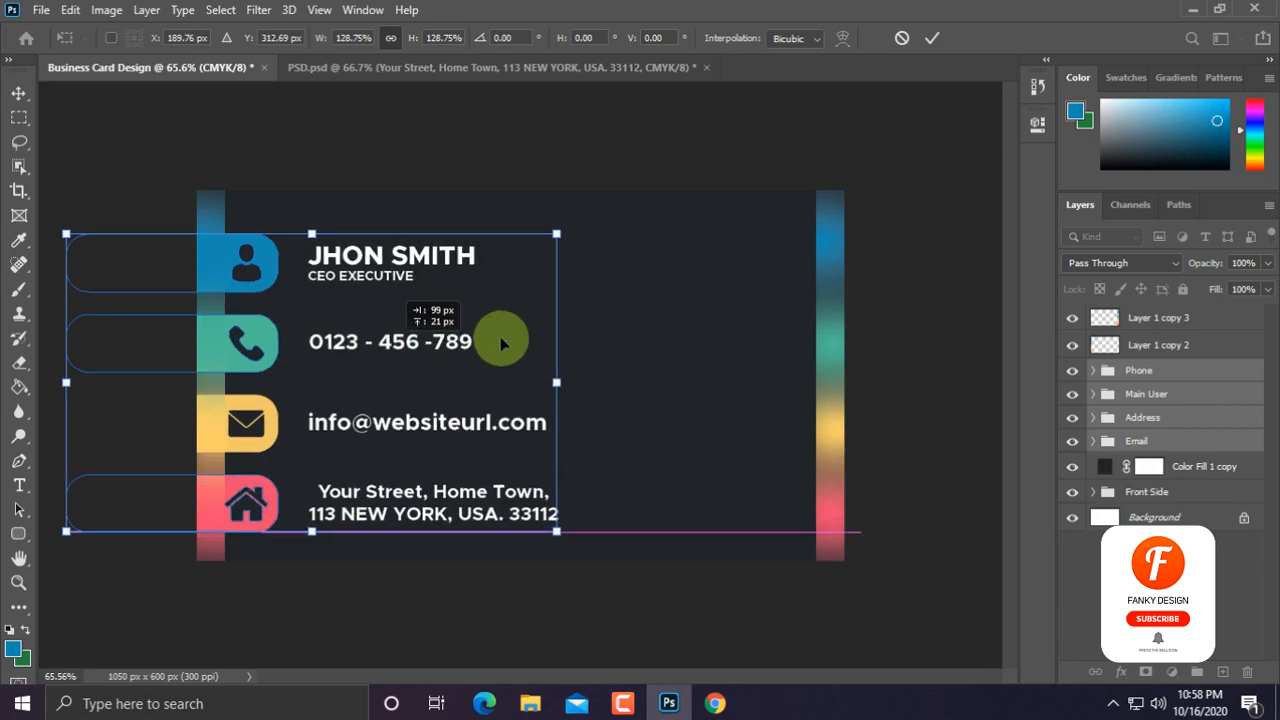
drag(501, 339, 508, 336)
key(ctrl+z)
key(Return)
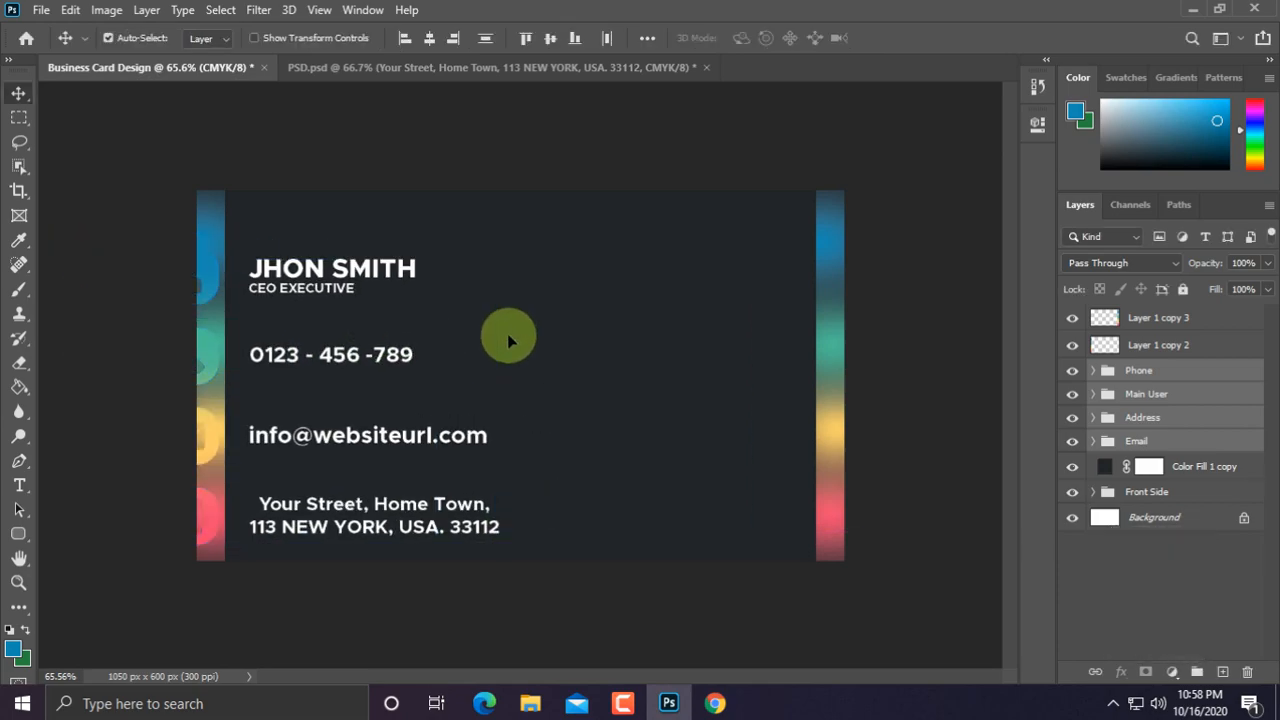
key(ctrl+z)
scroll(432, 396, down, 2)
scroll(430, 398, up, 5)
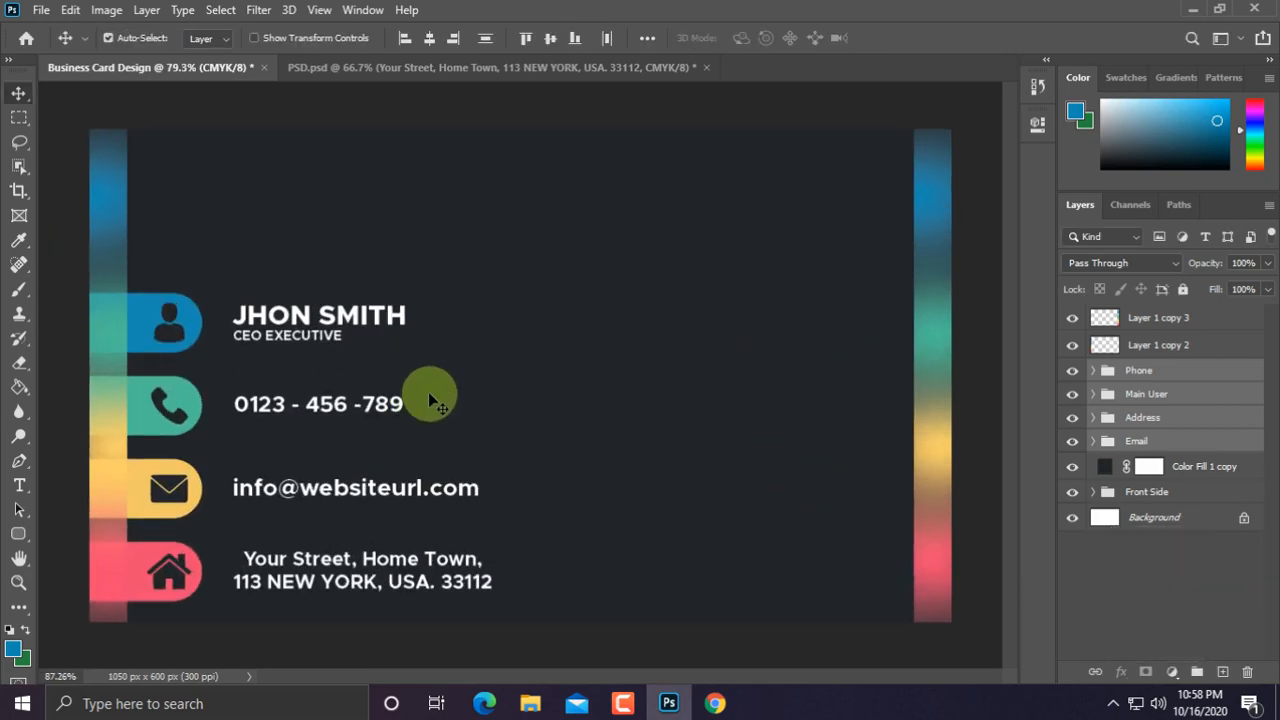
scroll(515, 437, down, 1)
scroll(520, 442, up, 2)
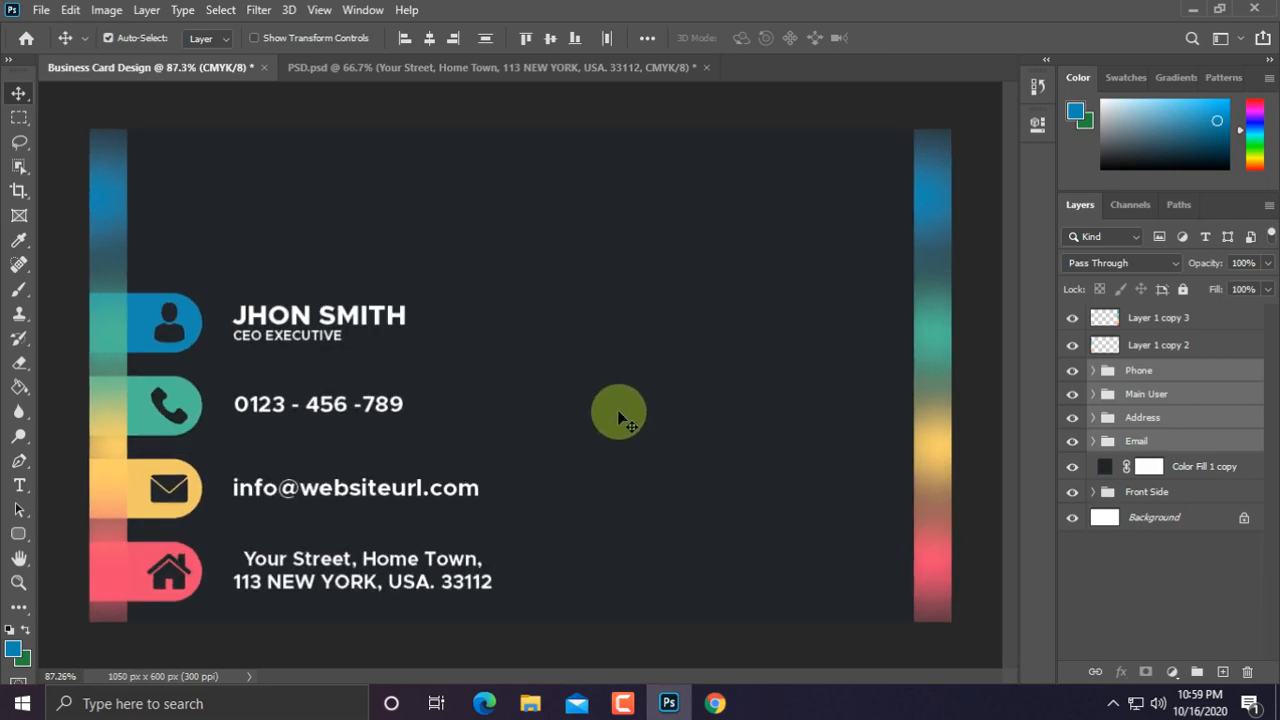
Step: Duplicate the Logo group from the Front Side group to the very top of the layer stack
click(1163, 562)
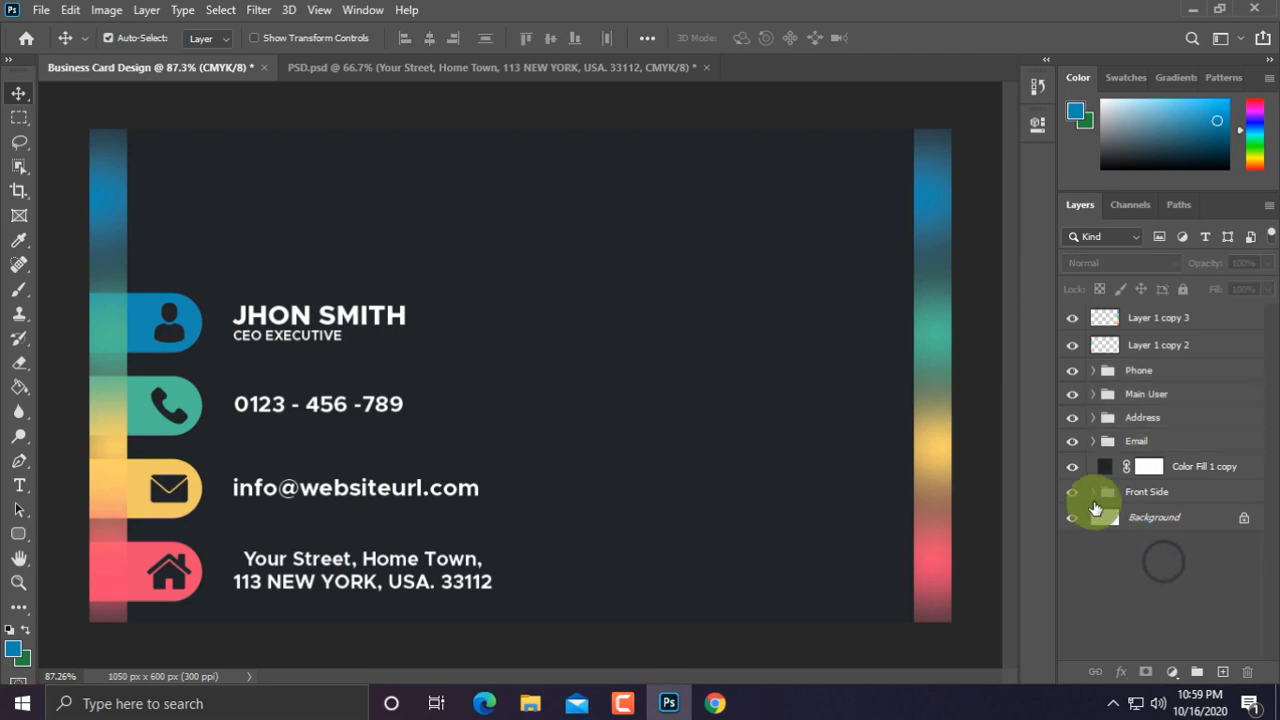
click(1093, 492)
click(1162, 518)
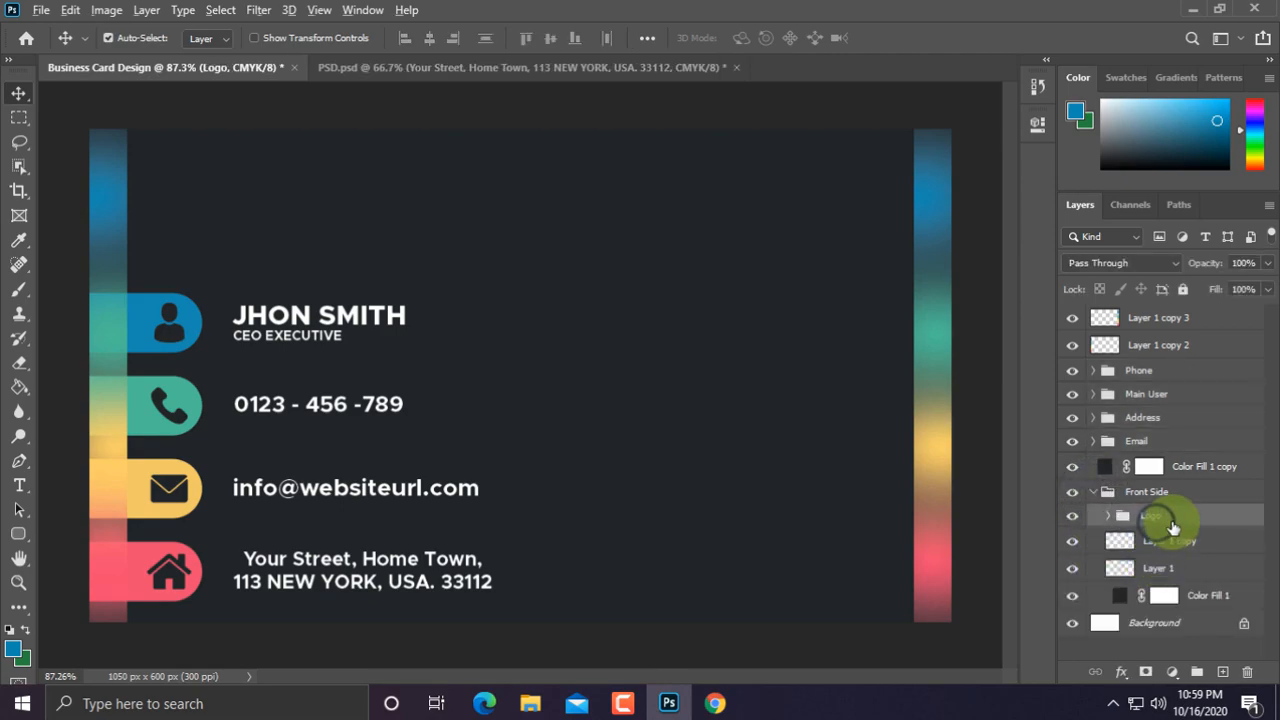
drag(1172, 528, 1160, 310)
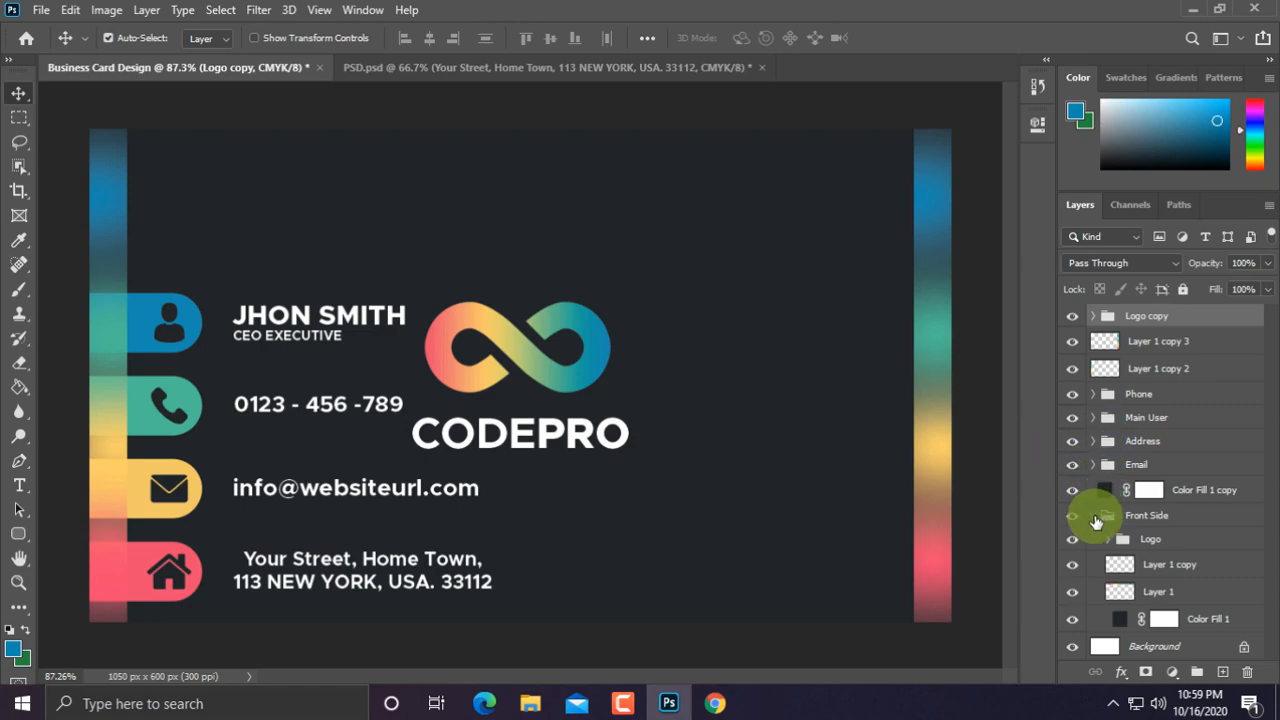
click(1094, 518)
Step: Scale the copied CODEPRO logo to 77.88% and place it in the card's upper right area
key(ctrl+t)
drag(540, 372, 835, 235)
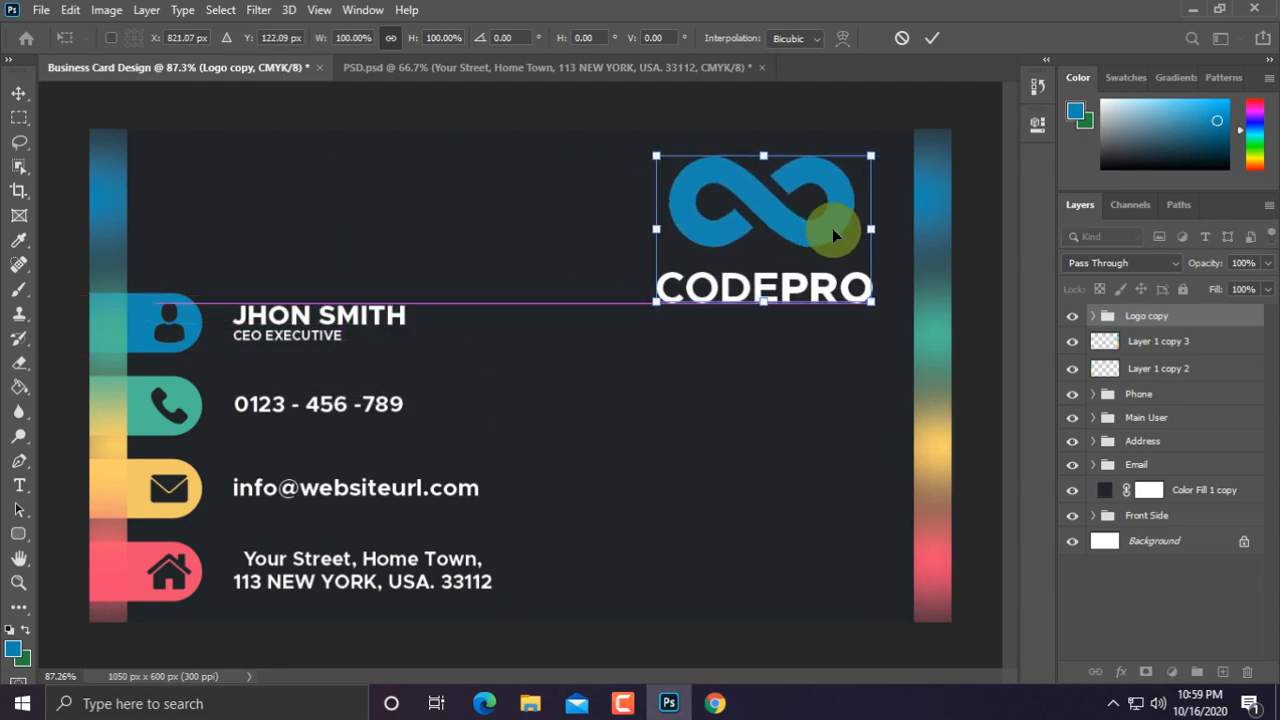
drag(871, 156, 824, 189)
mouse_move(766, 223)
mouse_down()
mouse_move(786, 206)
mouse_move(779, 230)
mouse_up()
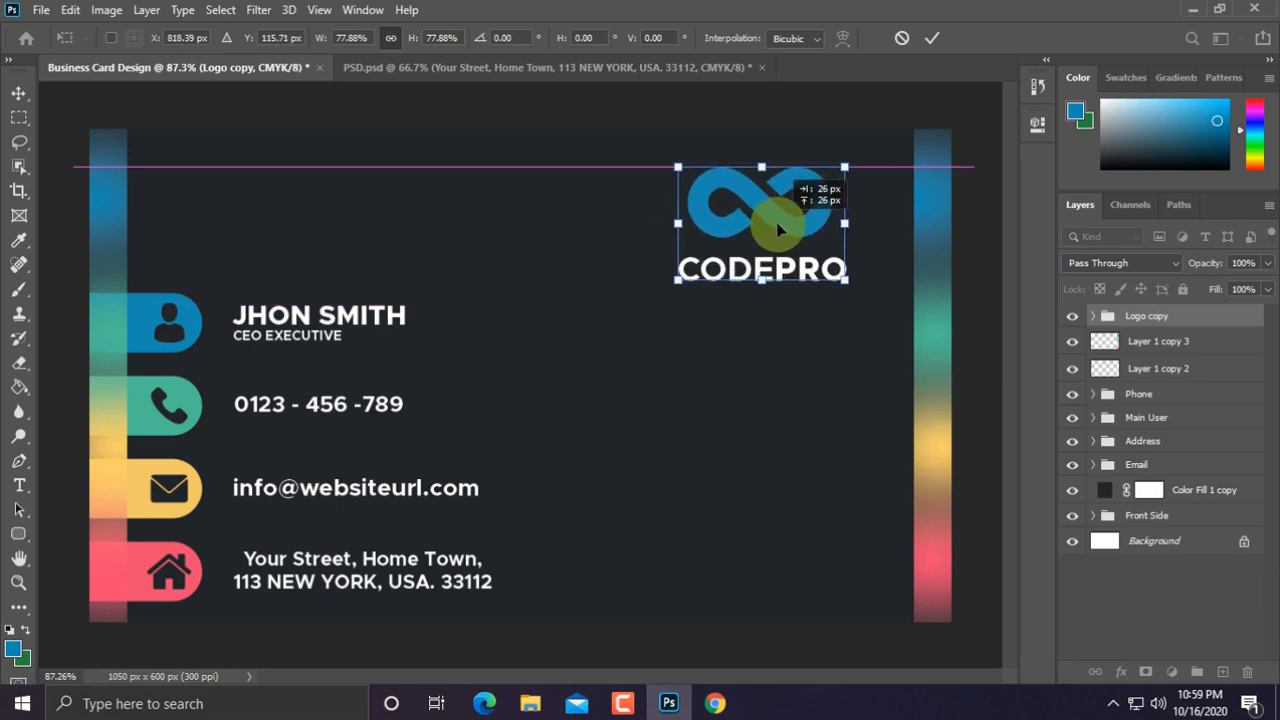
key(Return)
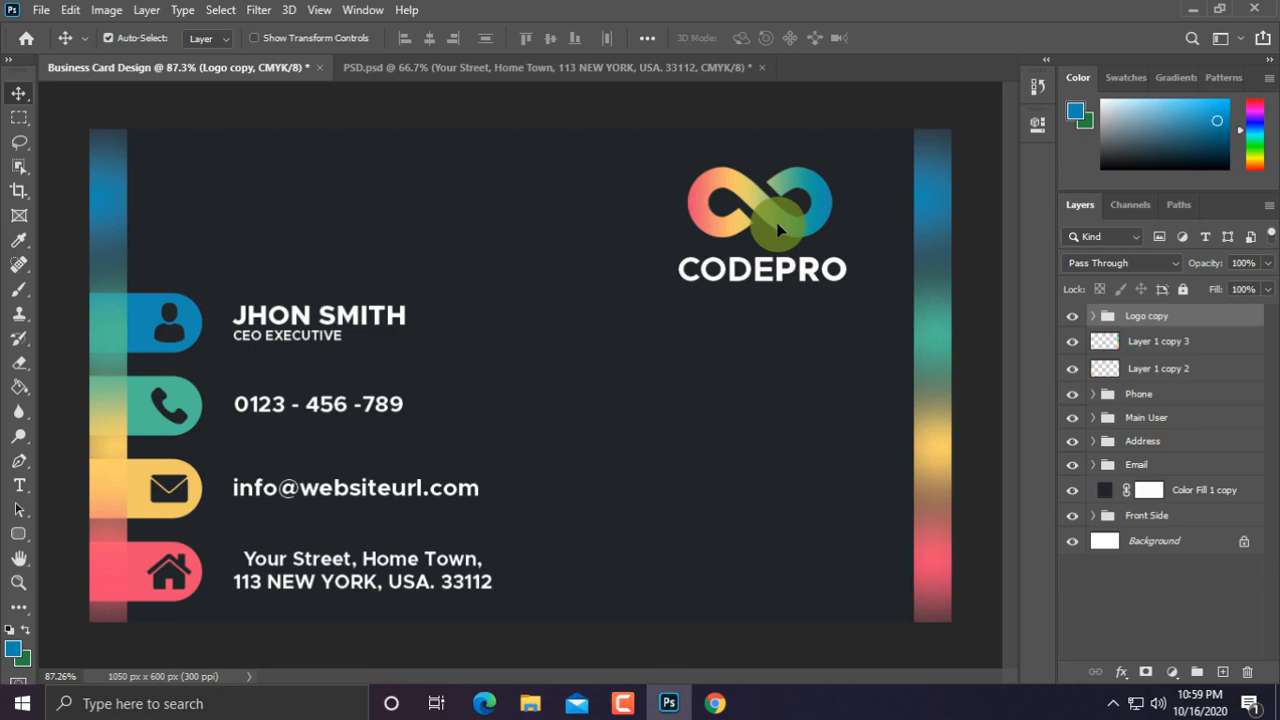
scroll(780, 244, down, 3)
scroll(782, 255, up, 4)
scroll(764, 322, down, 2)
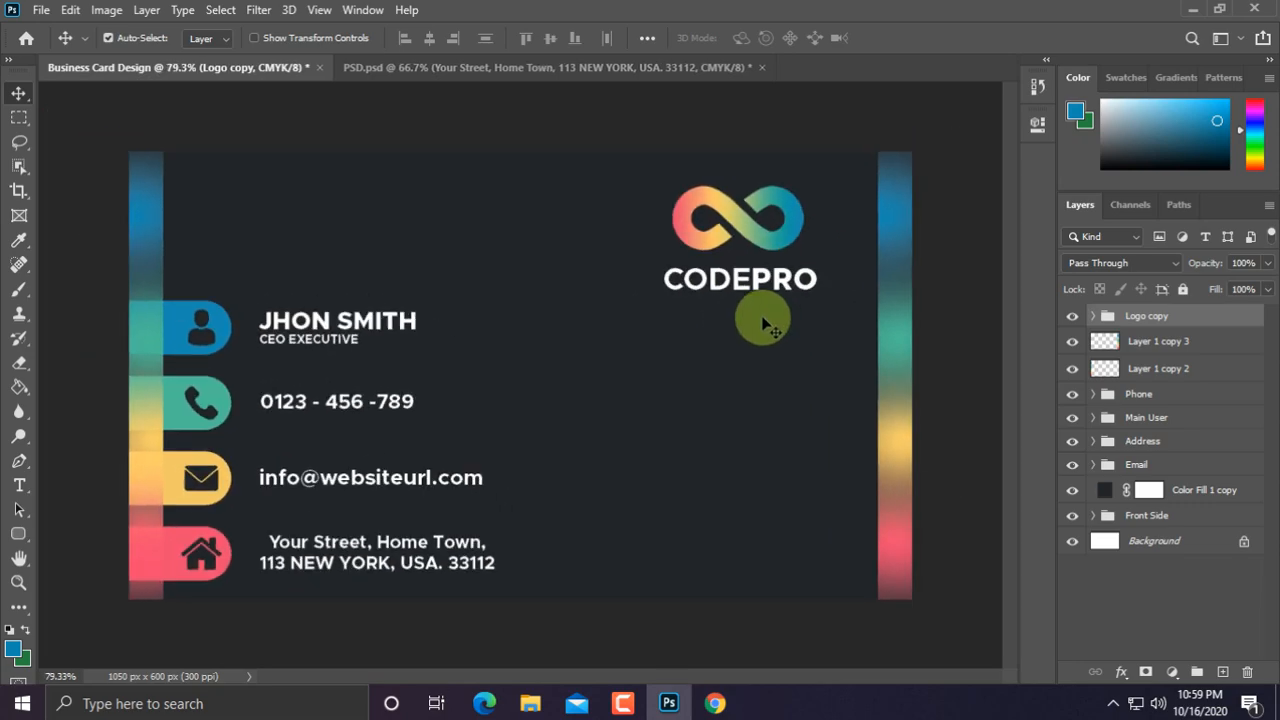
scroll(764, 316, down, 1)
scroll(766, 320, up, 2)
scroll(756, 316, down, 1)
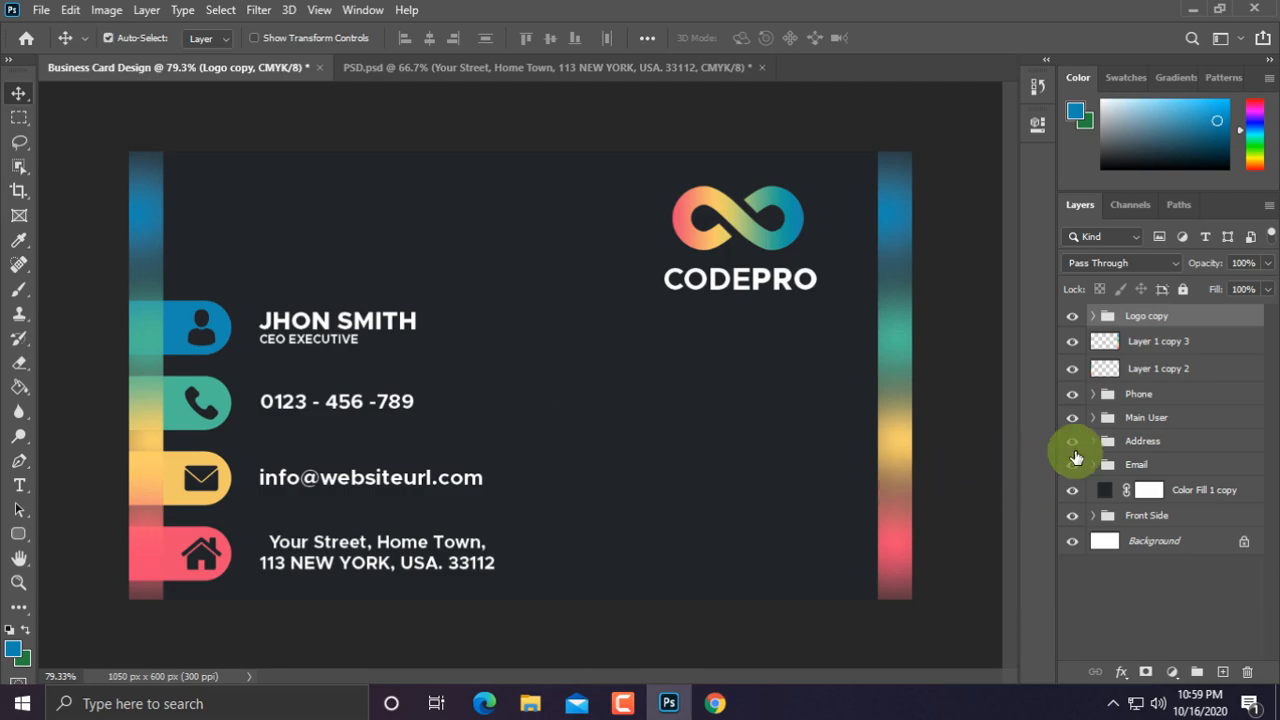
Step: Shift the Phone, Main User, Address and Email groups together about 21 px to the left
click(1145, 396)
shift+click(1150, 460)
key(ctrl+t)
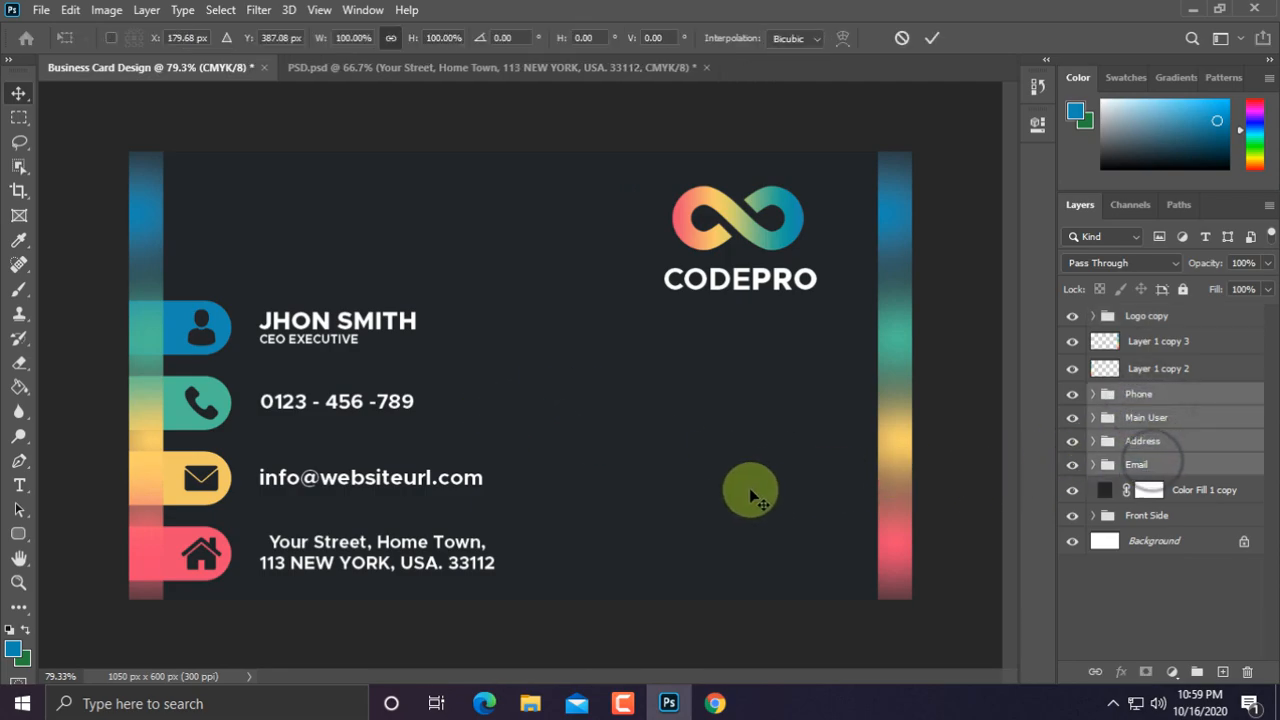
key(Left)
key(Left)
key(Left)
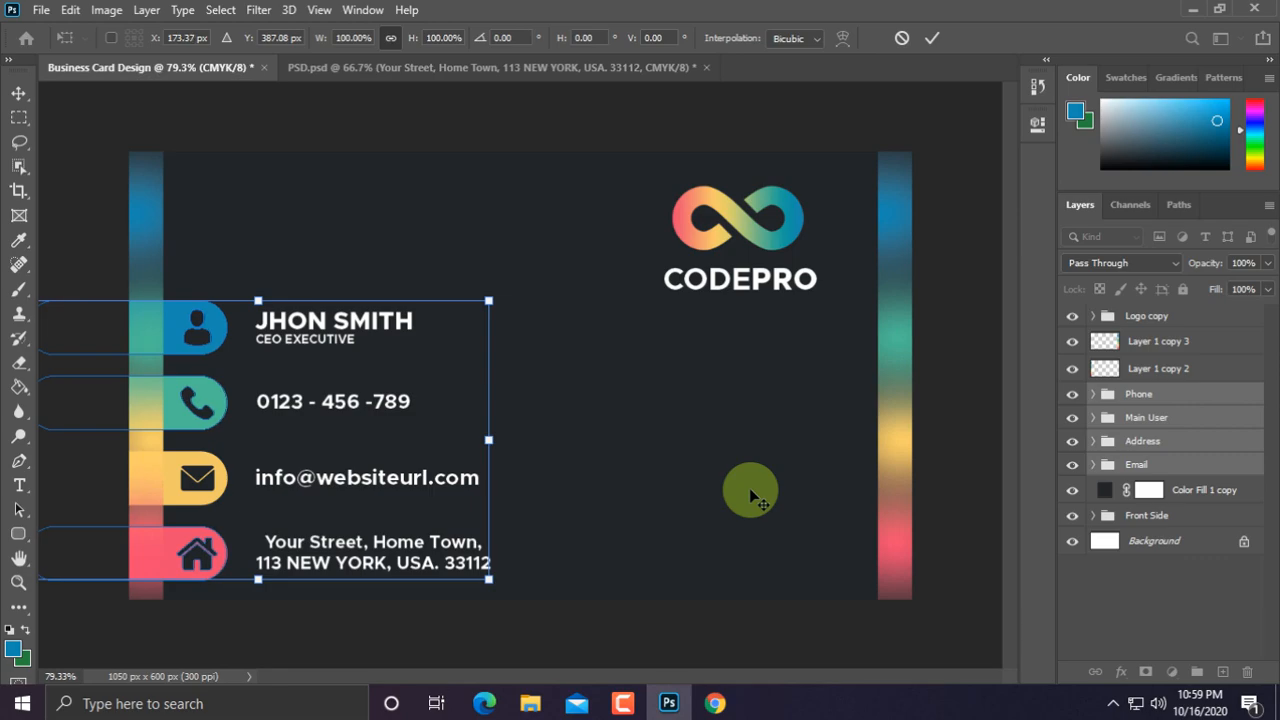
key(Left)
key(Left)
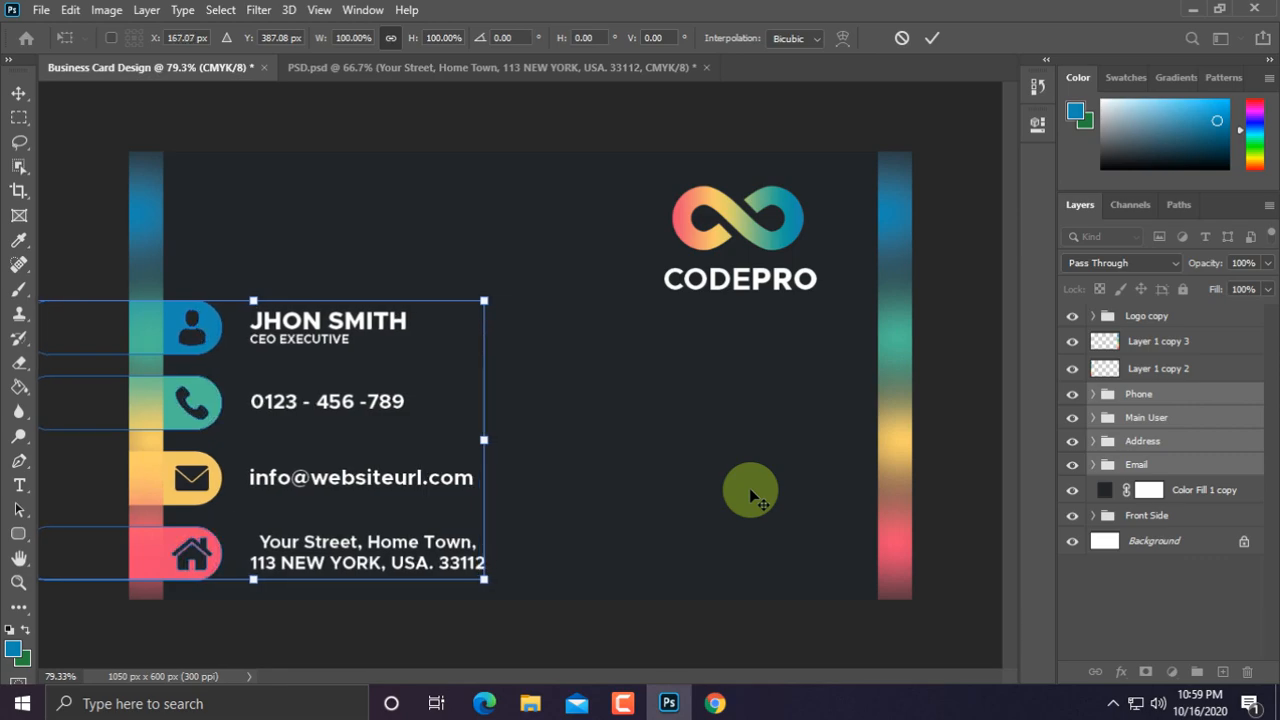
key(Left)
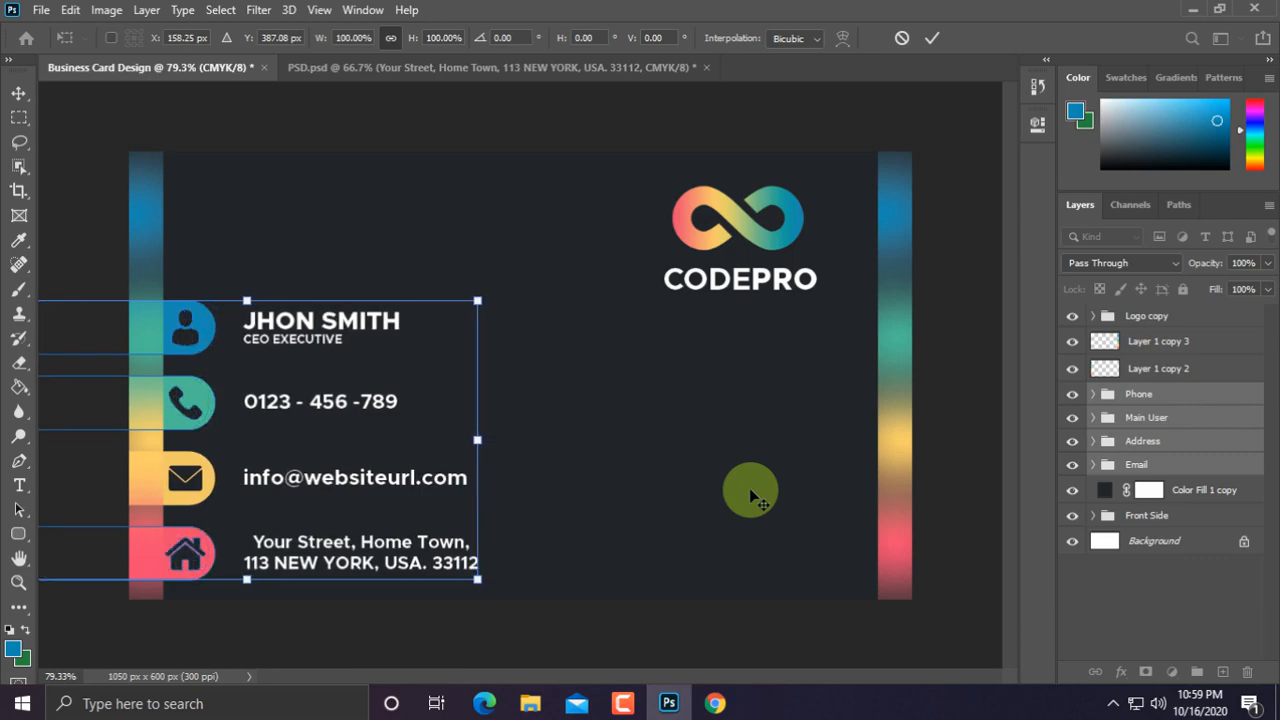
key(Return)
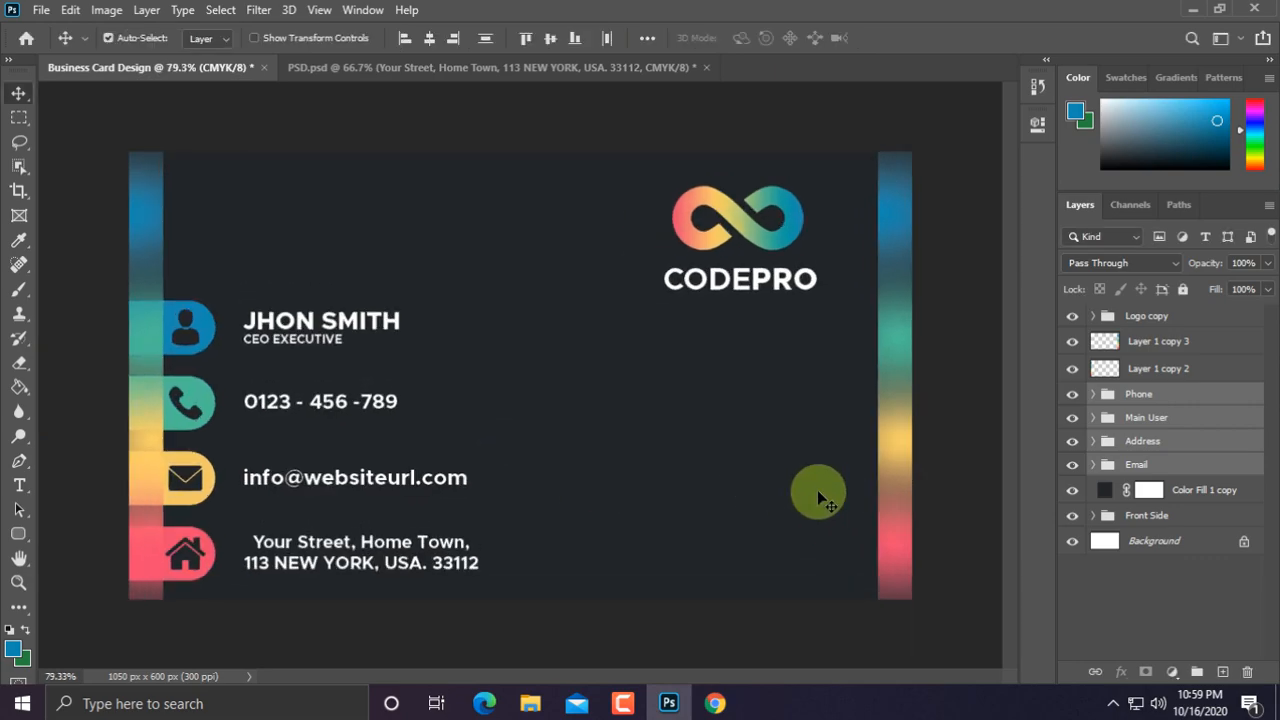
Step: Open the qr-code PSD file from the Downloads folder
click(41, 10)
click(50, 48)
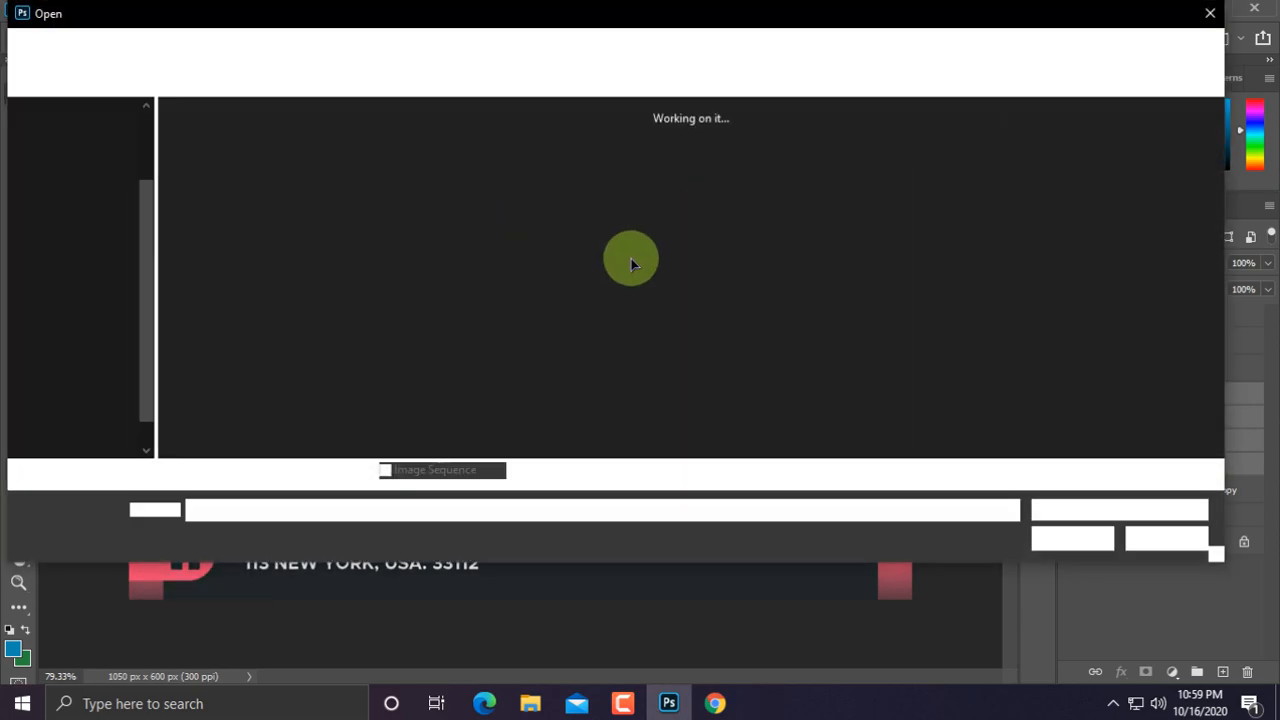
click(55, 438)
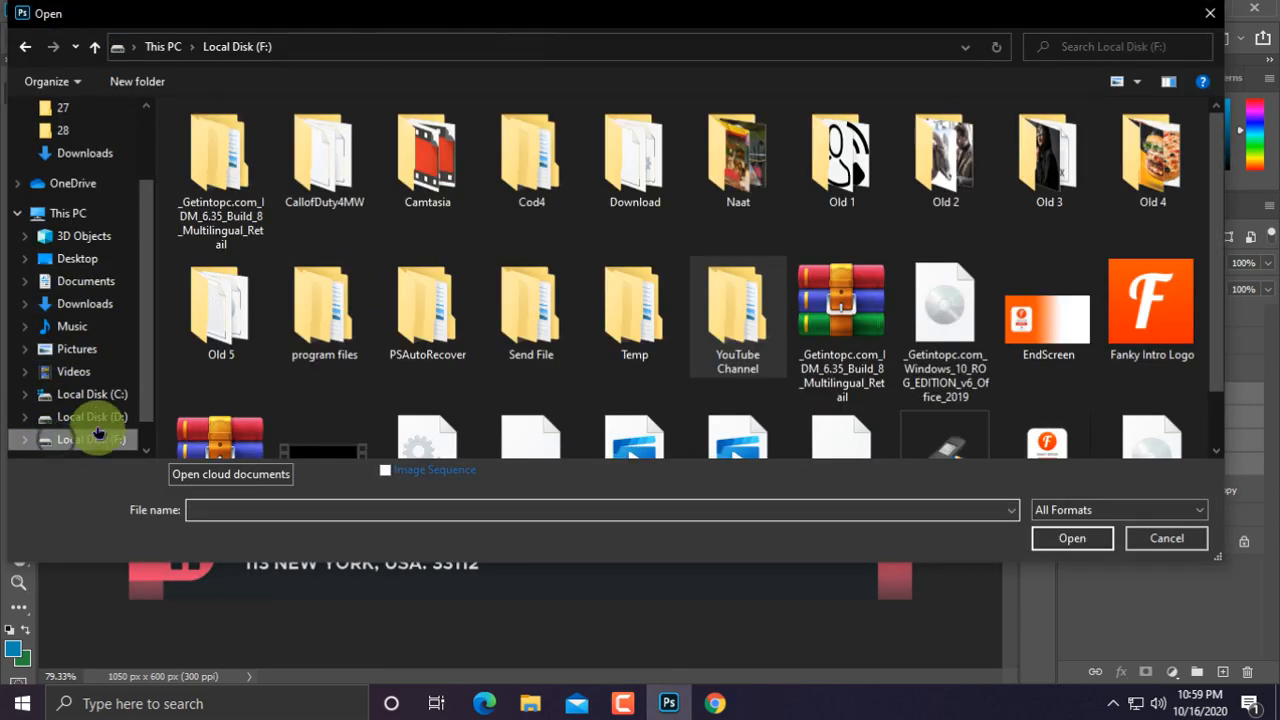
scroll(767, 345, down, 1)
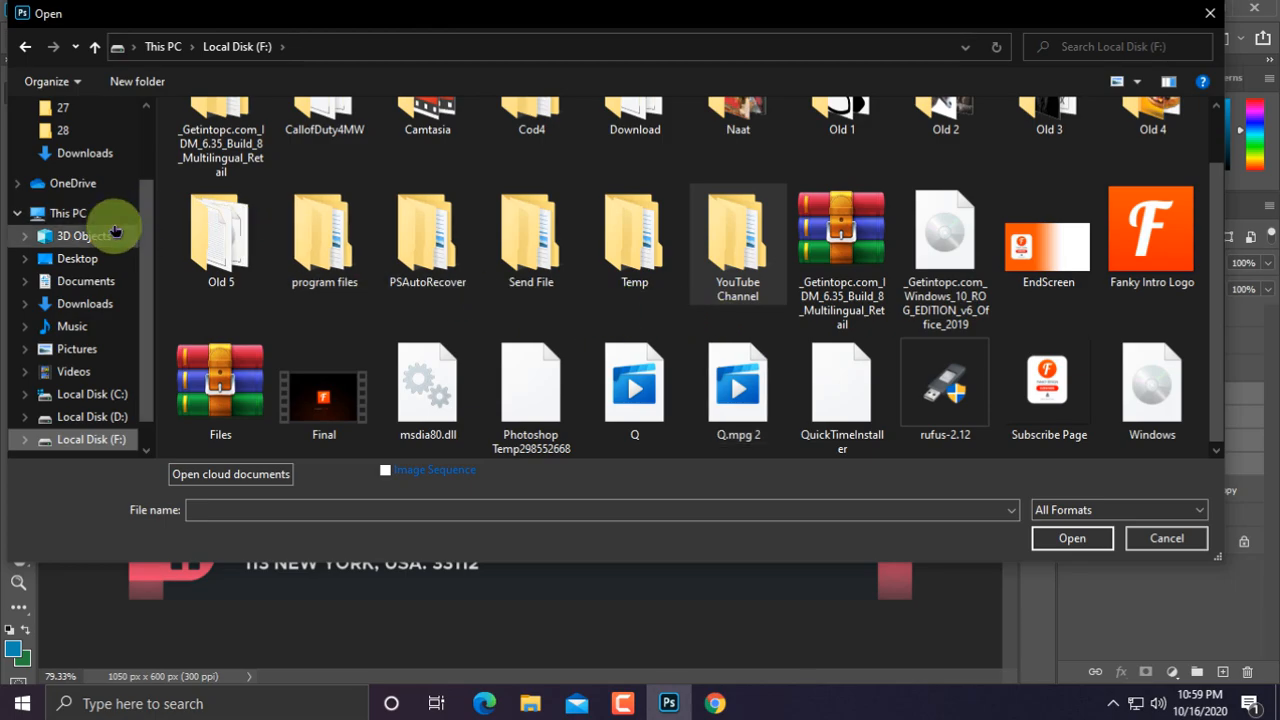
scroll(92, 188, up, 1)
scroll(92, 188, up, 1)
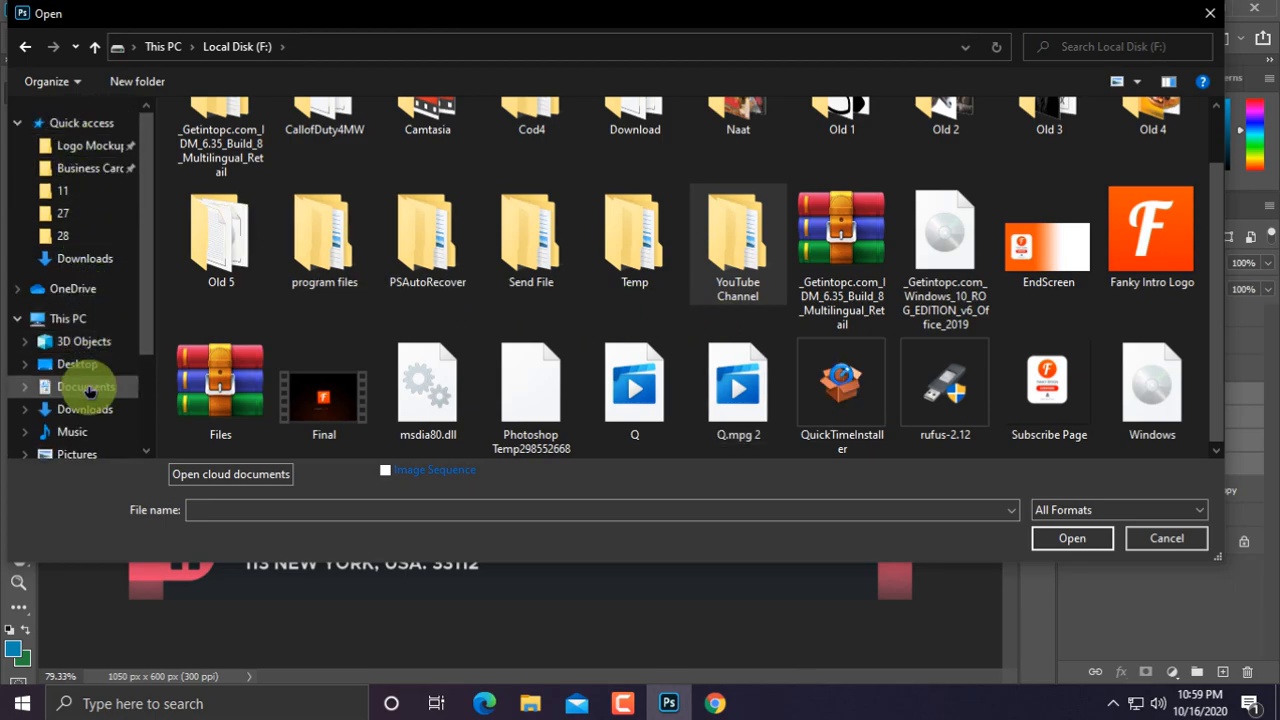
click(86, 388)
click(88, 409)
scroll(531, 349, down, 3)
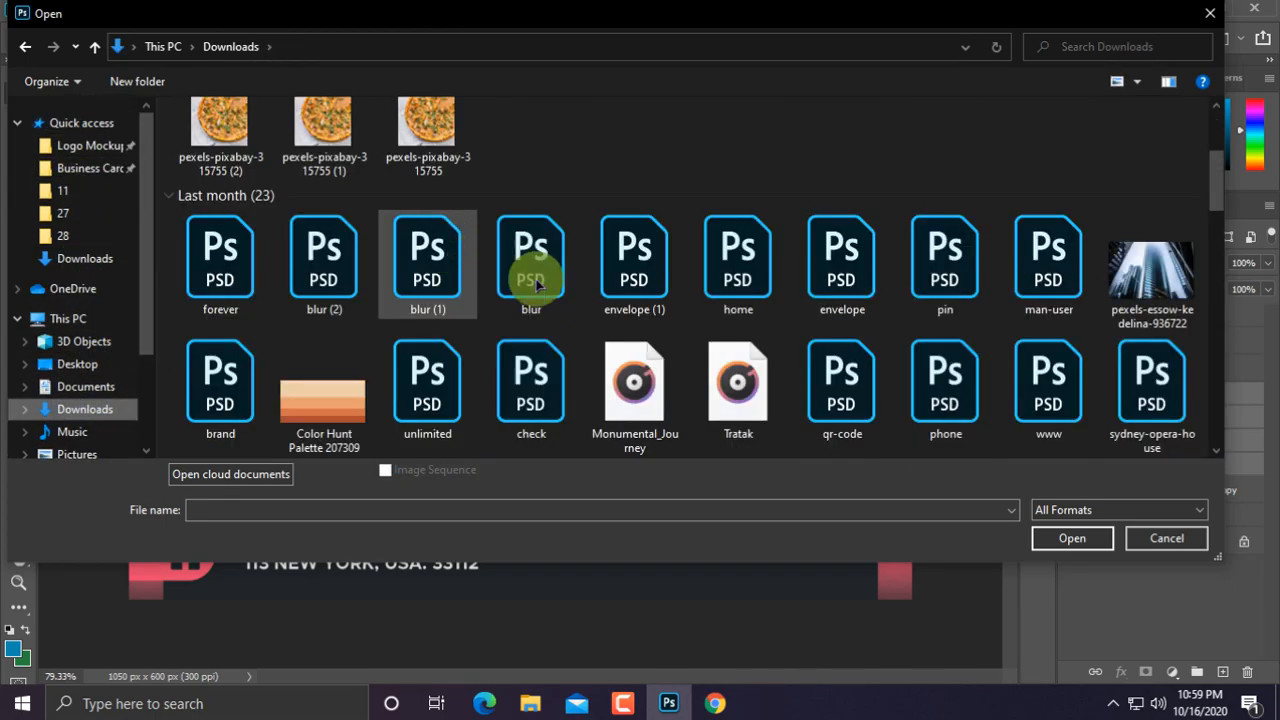
scroll(420, 315, down, 2)
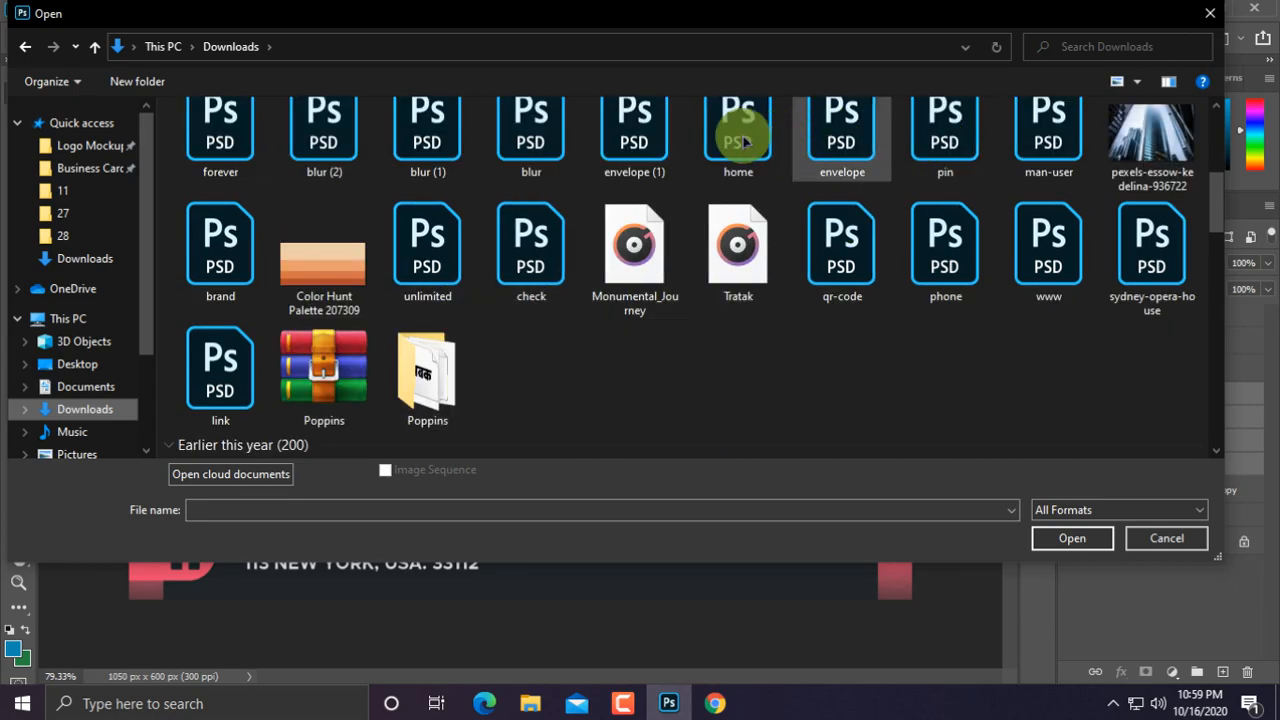
double_click(877, 266)
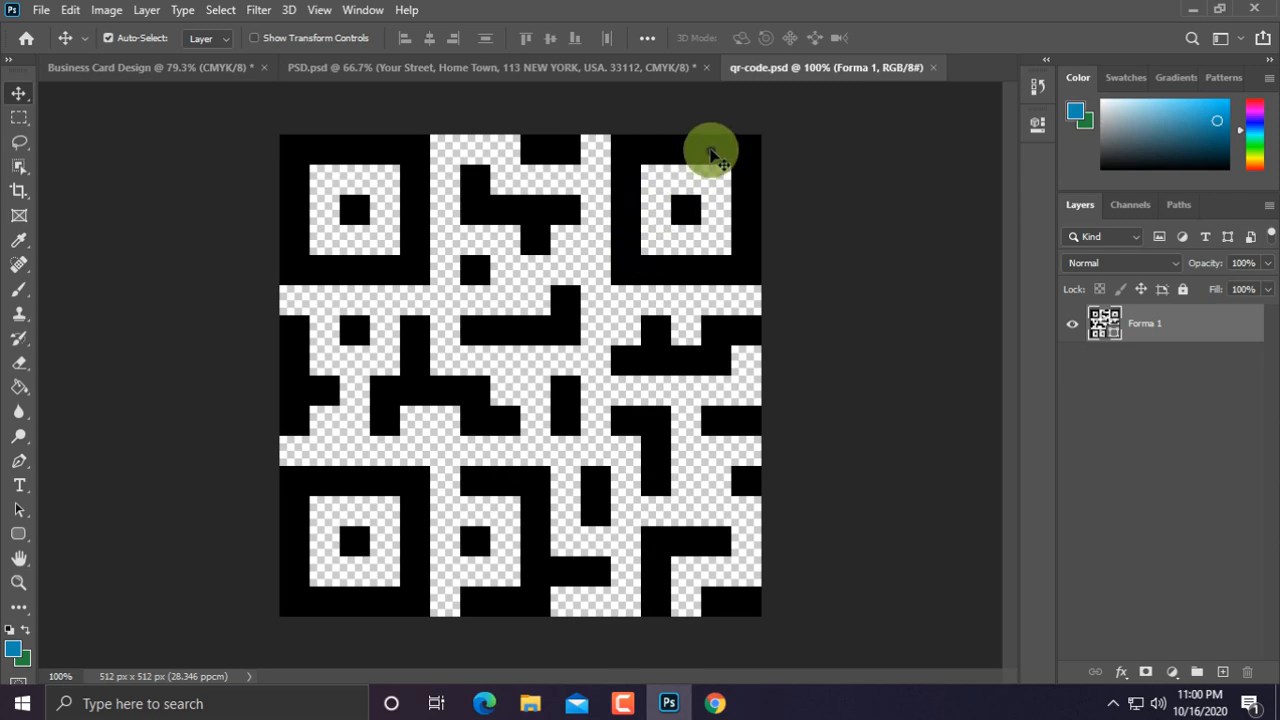
Step: Bring the QR code shape into the business card, scale it to 31.07% and centre it below the CODEPRO logo
drag(711, 152, 640, 451)
key(ctrl+t)
drag(826, 251, 768, 443)
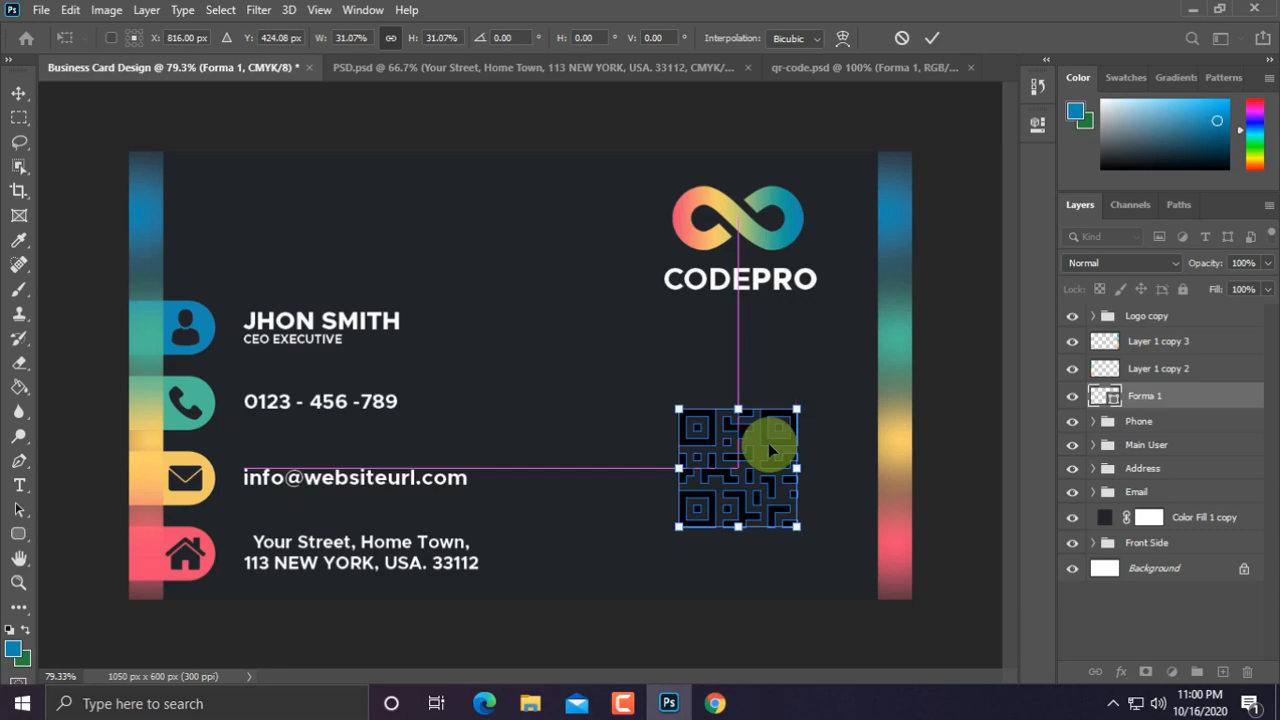
key(Return)
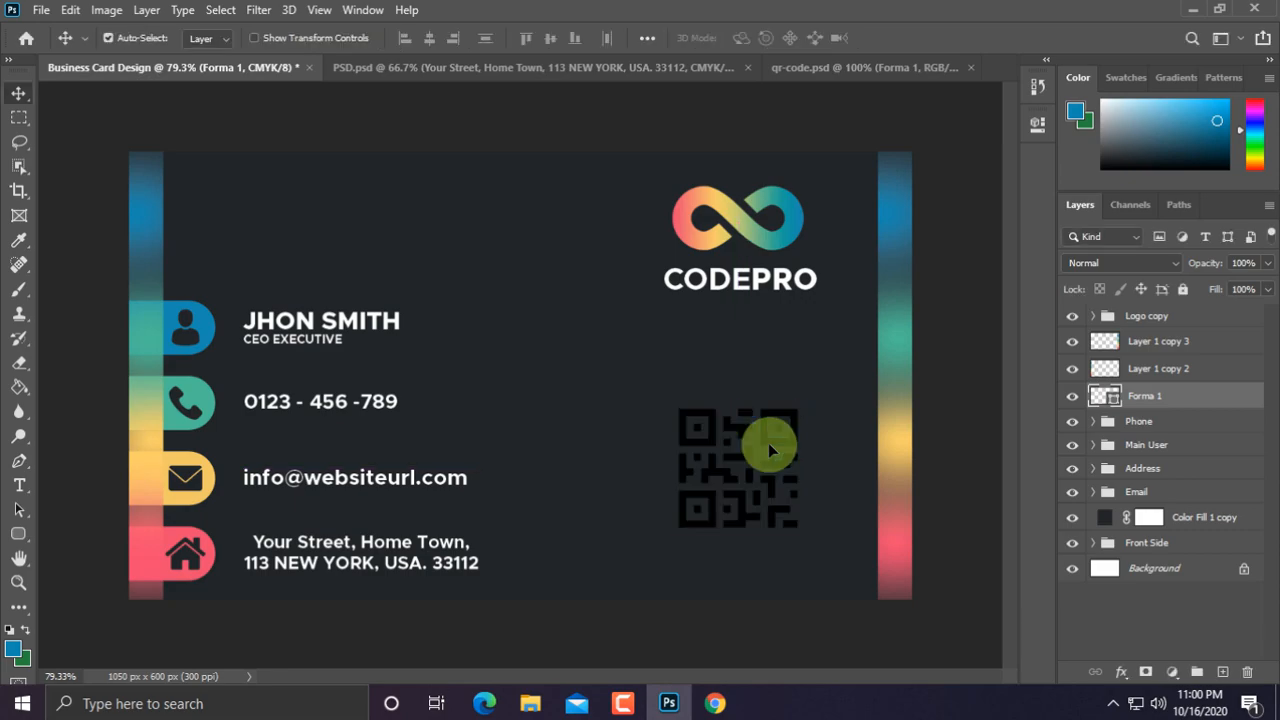
Step: Recolor the QR code shape to white
double_click(1105, 396)
drag(449, 398, 400, 345)
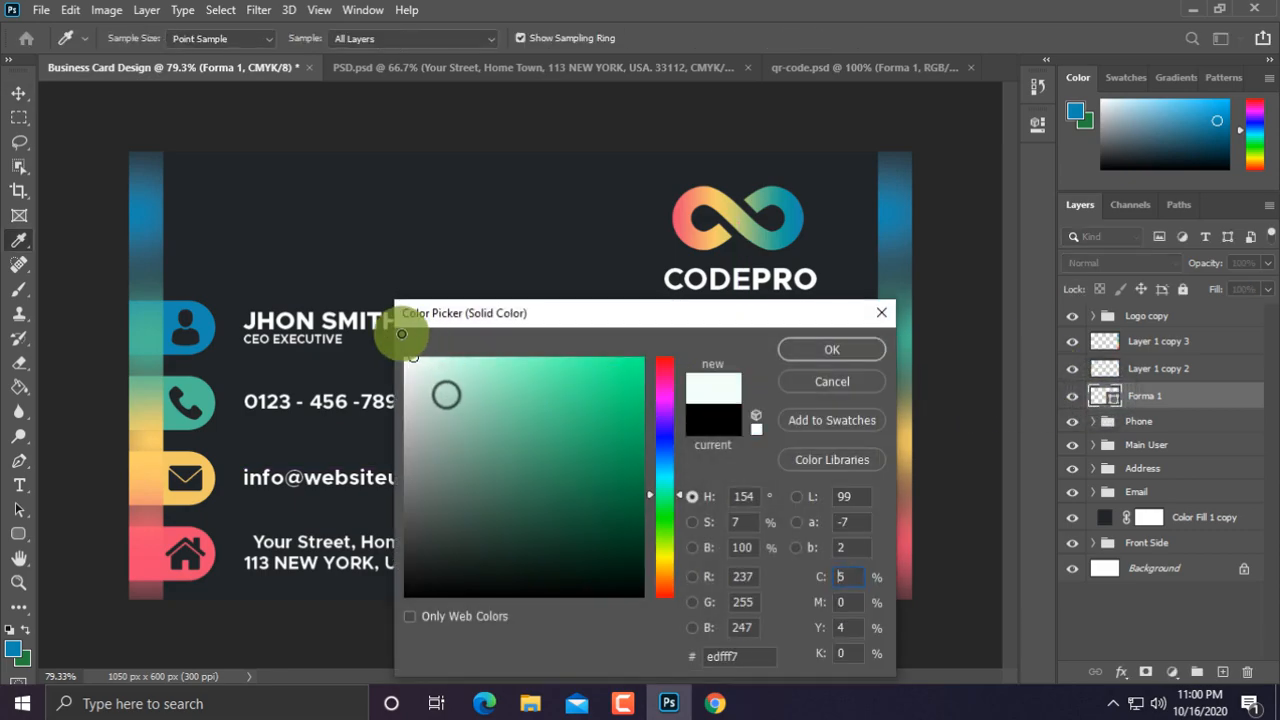
click(822, 347)
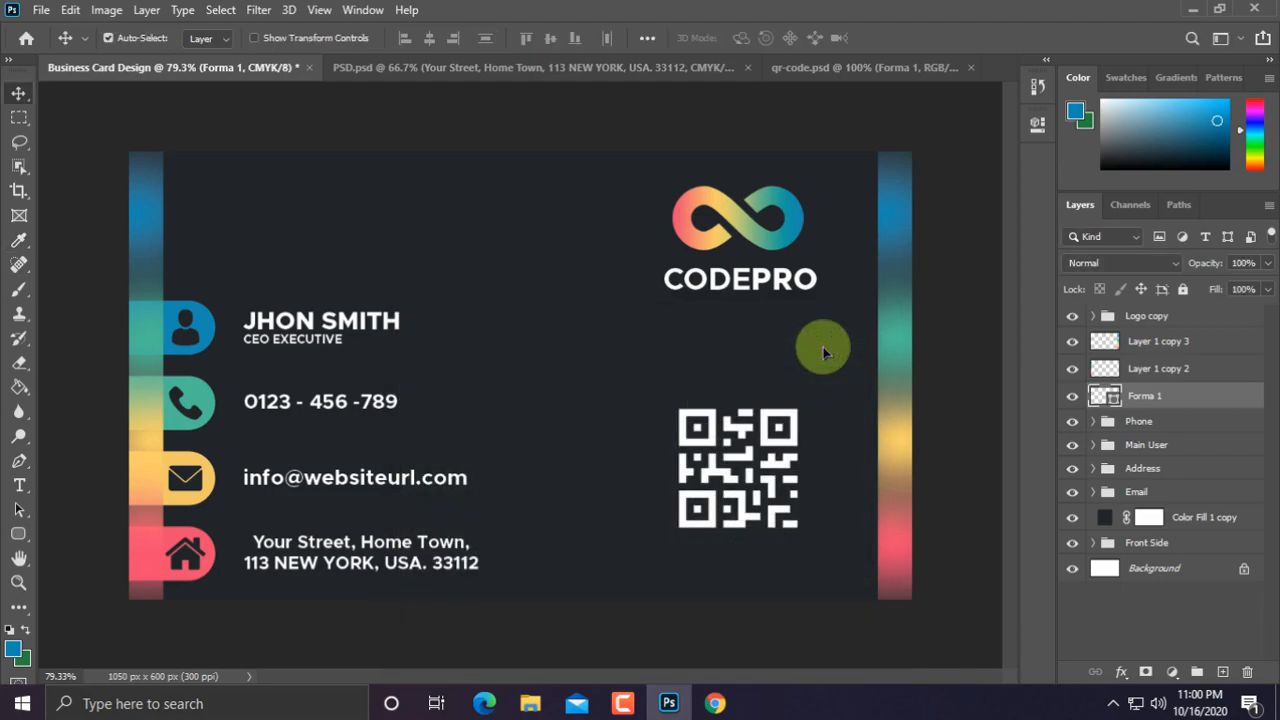
key(ctrl+0)
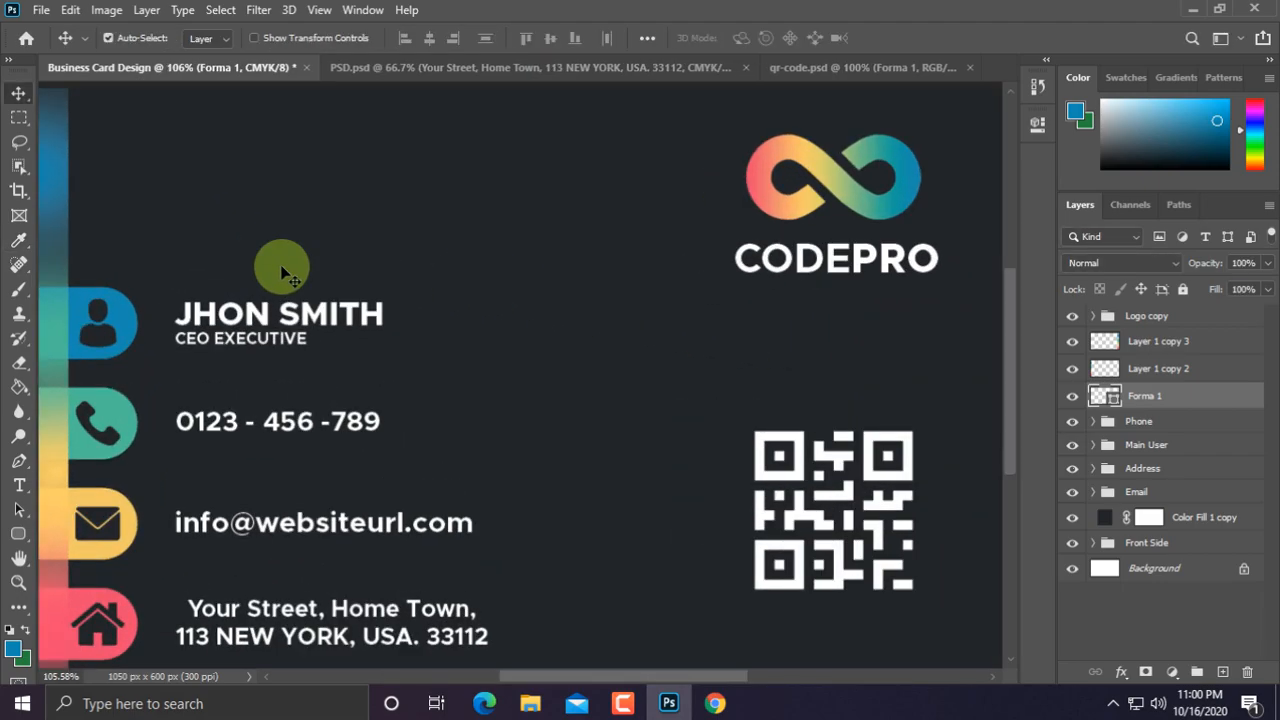
scroll(425, 325, down, 1)
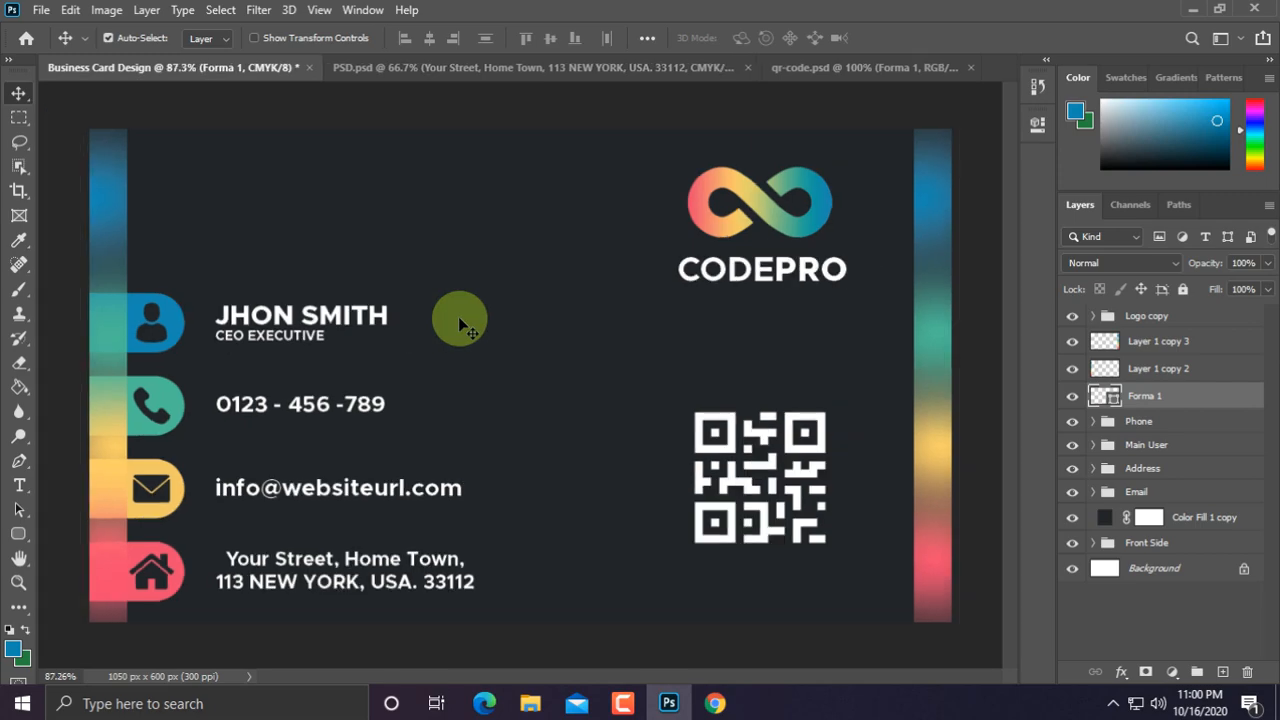
click(1207, 640)
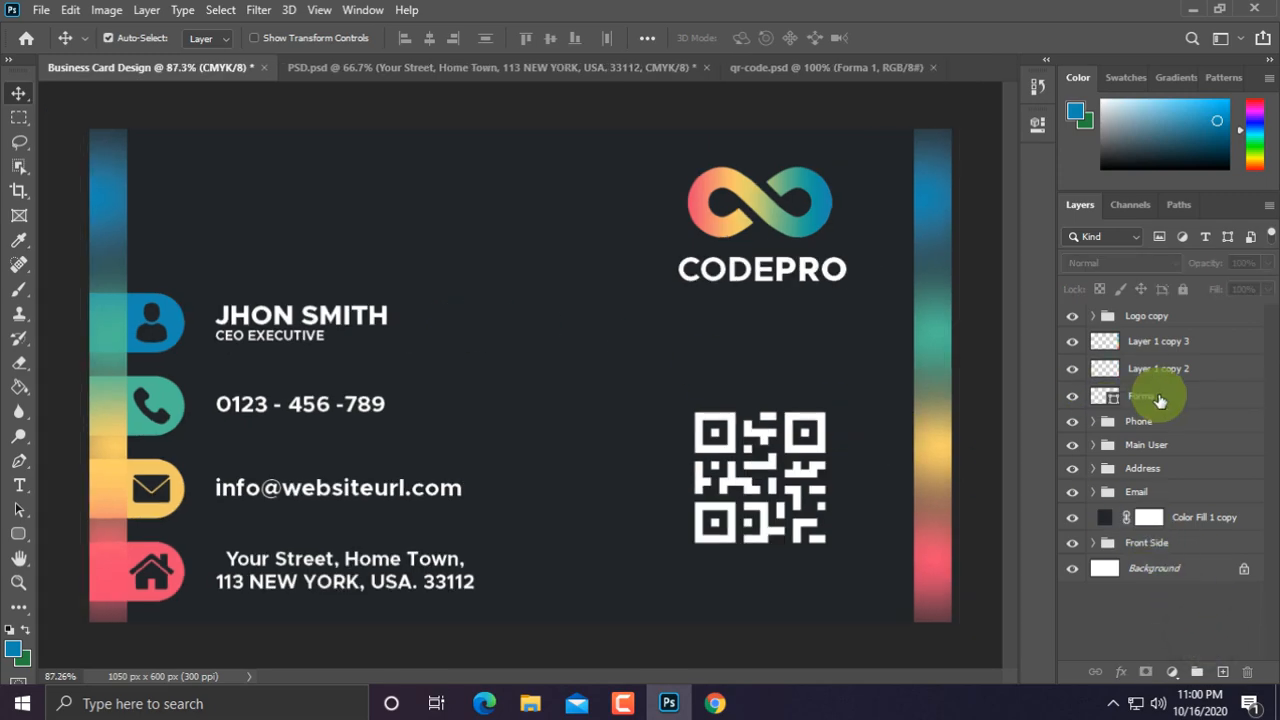
key(ctrl+minus)
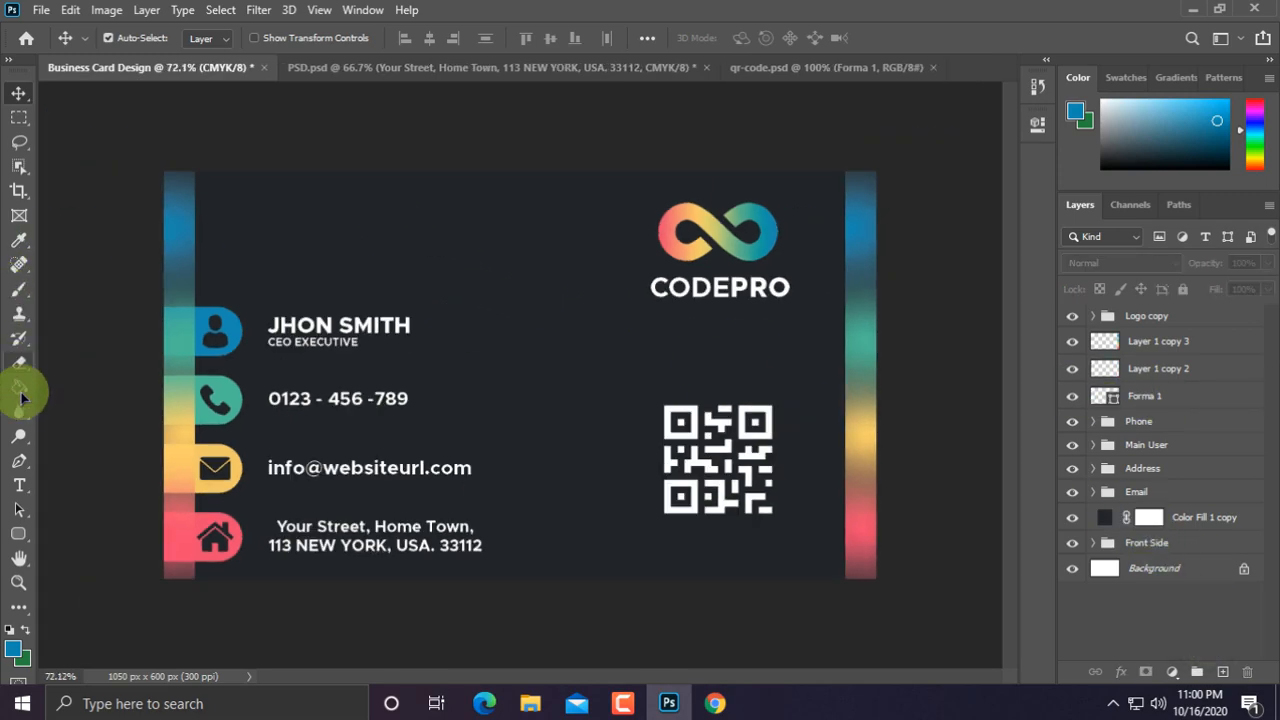
Step: Add the white Metropolis Bold 18 pt text "YOUR TEGLINE GOES HERE" in the empty area above the cardholder's name
click(19, 485)
click(272, 250)
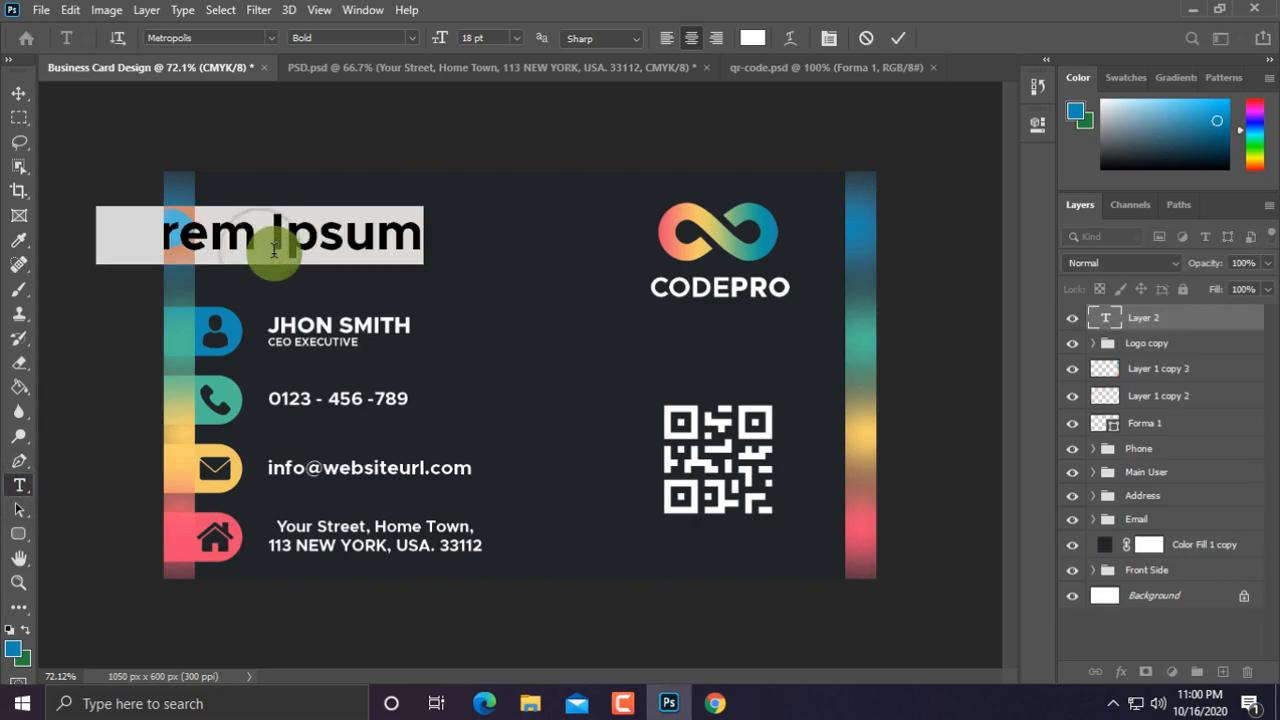
text(Y)
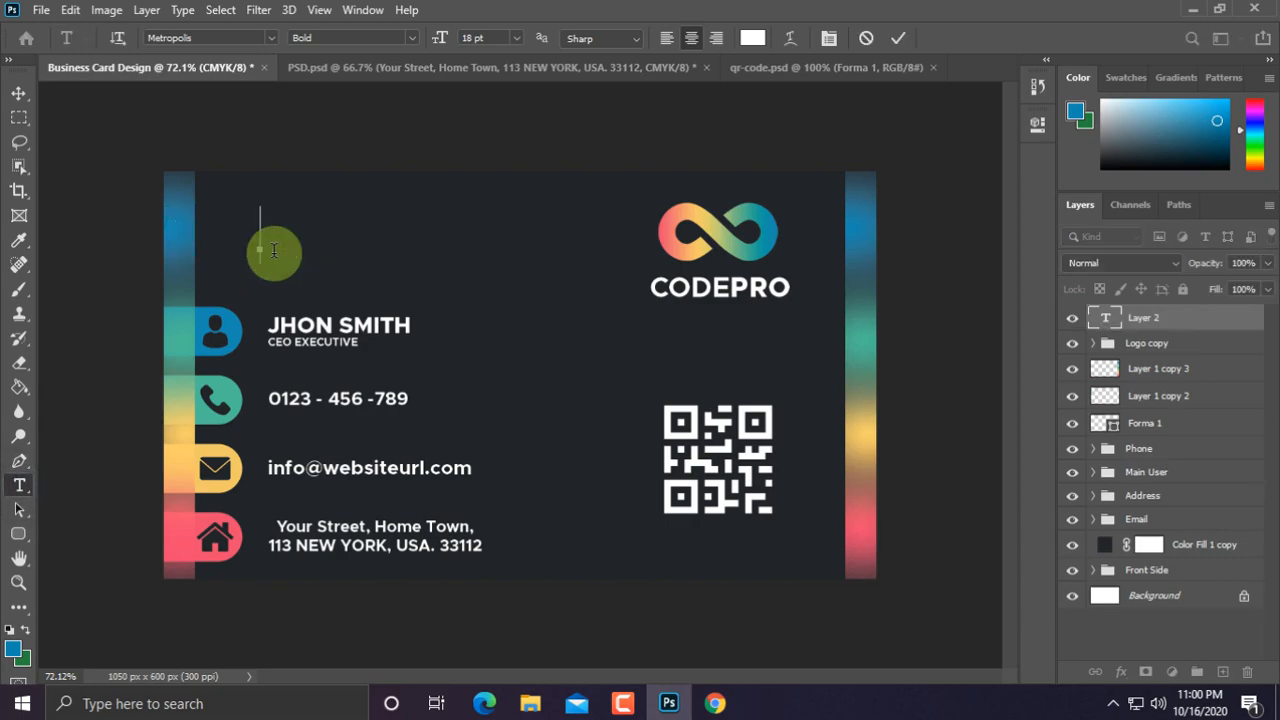
text(OUR )
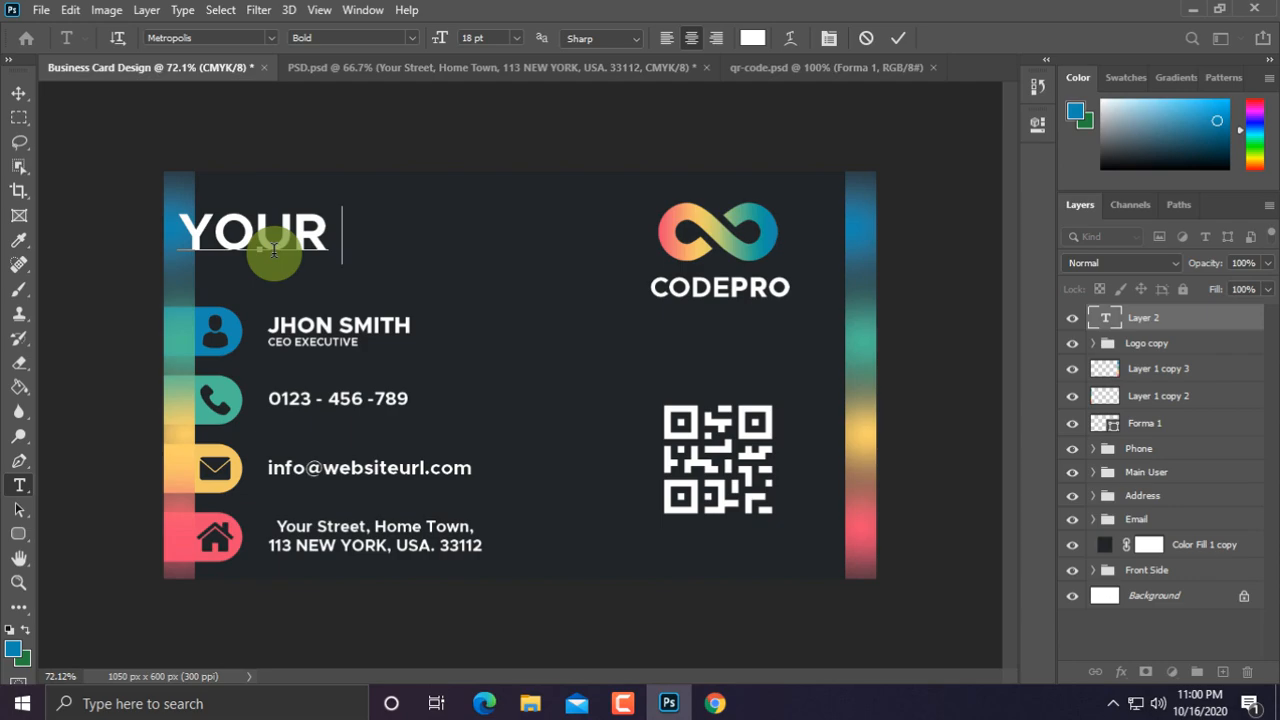
text(TER)
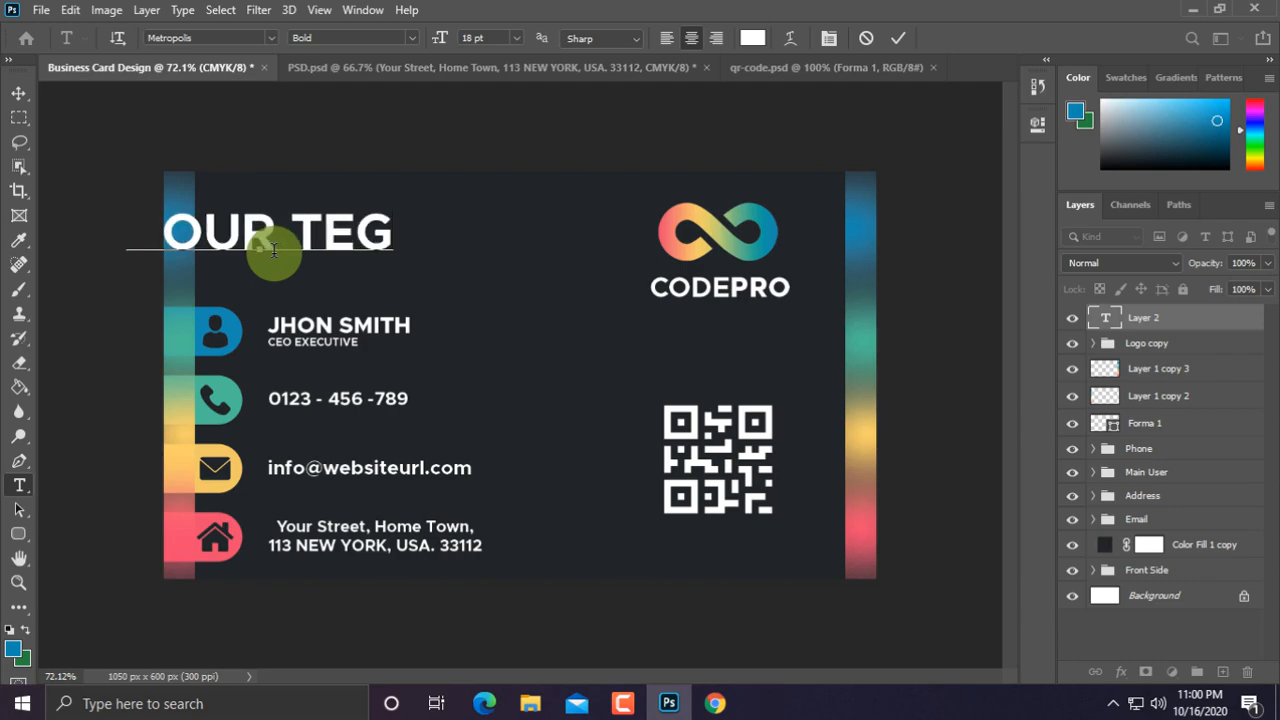
text(LINE )
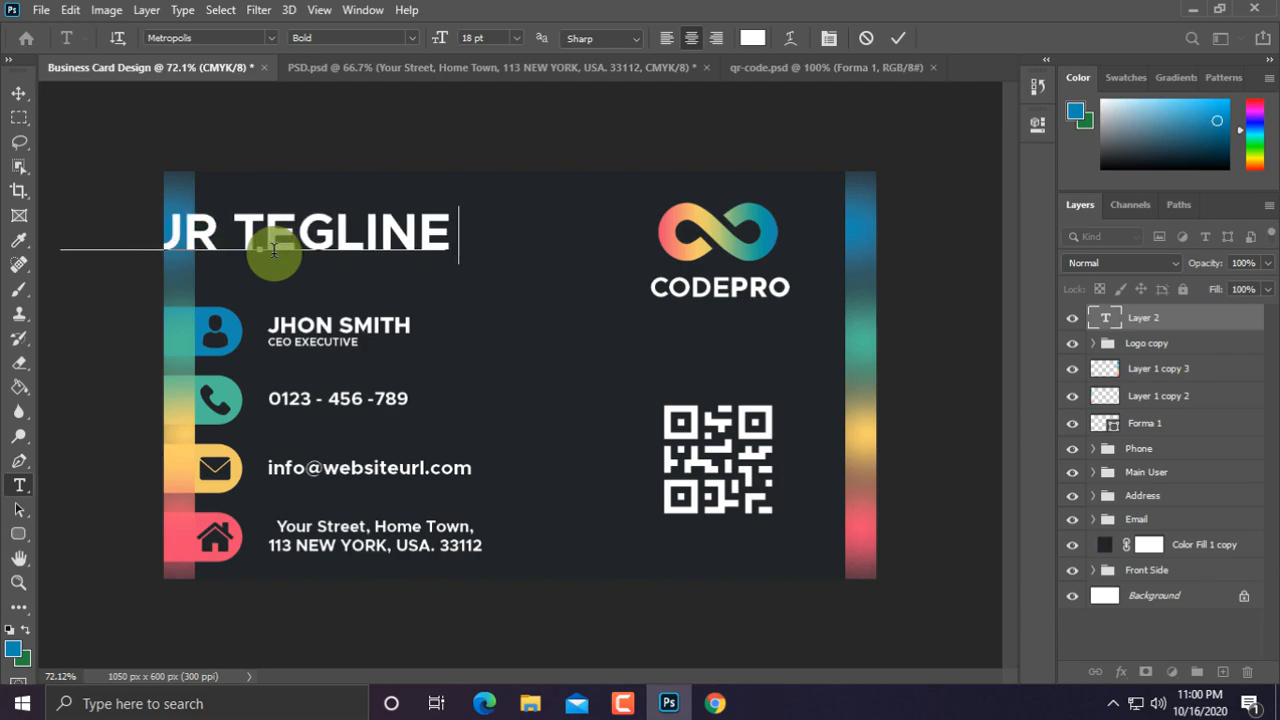
text(GOES )
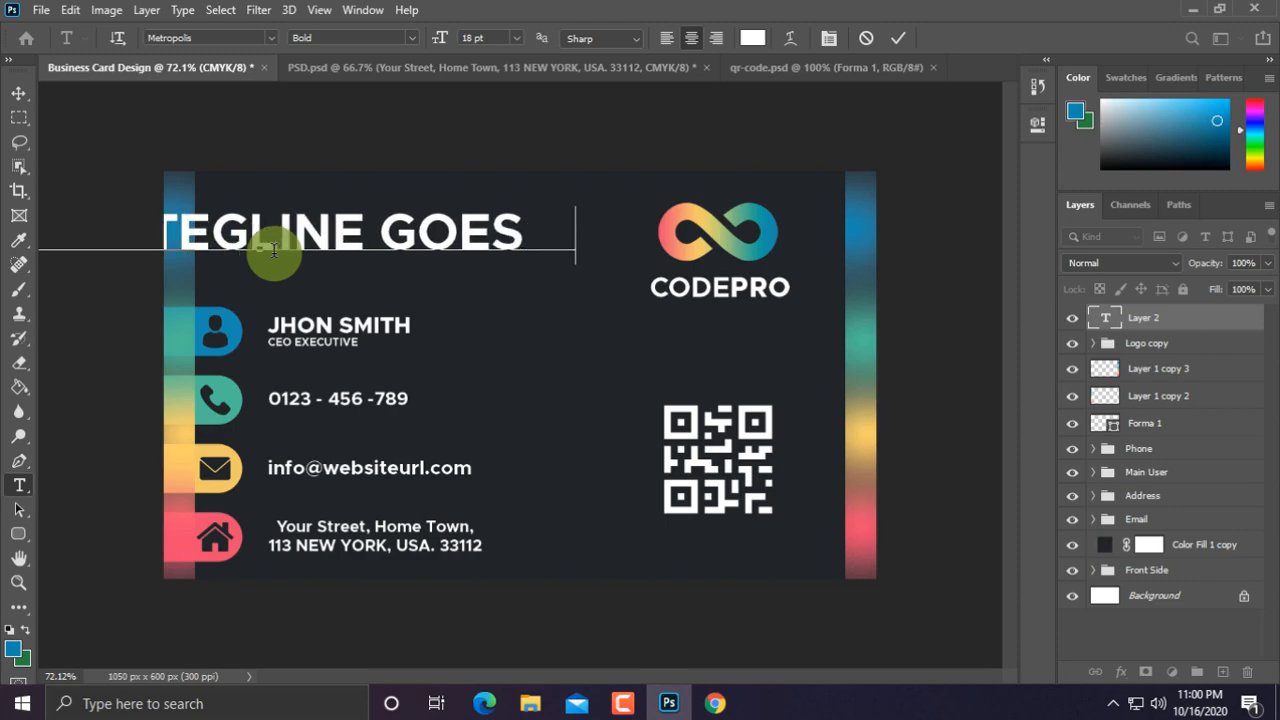
text(HE RE)
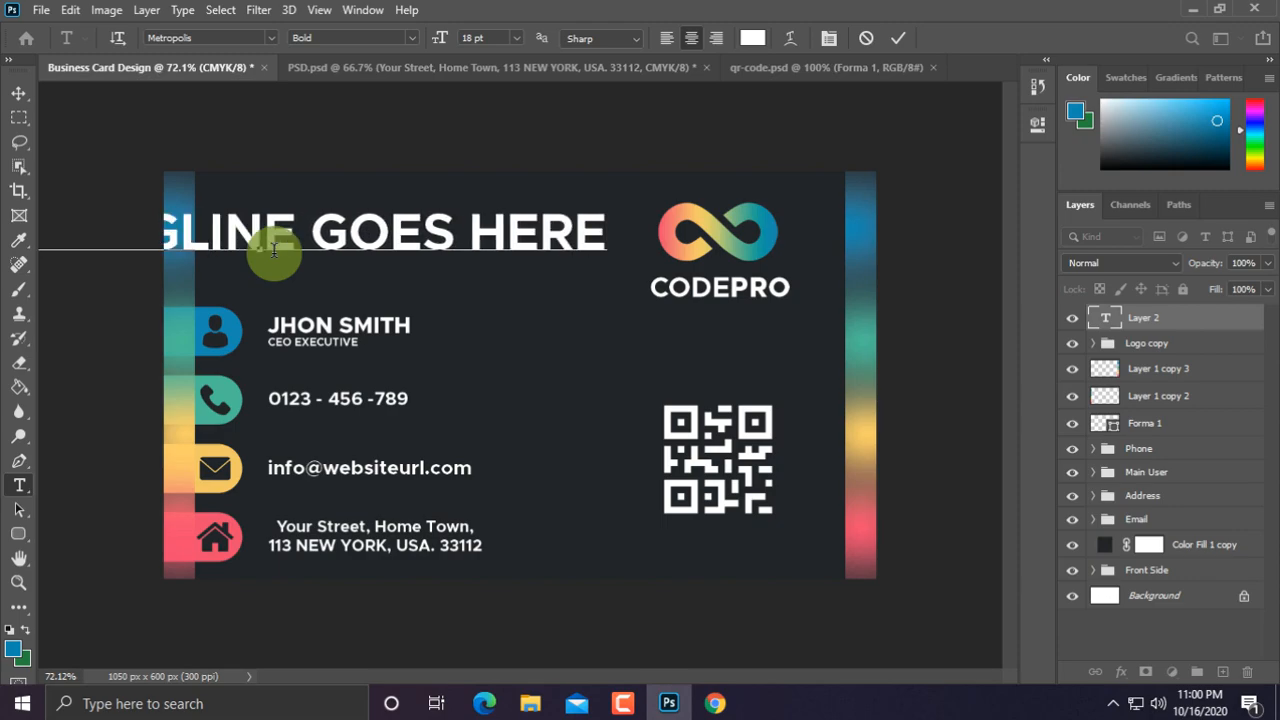
click(19, 93)
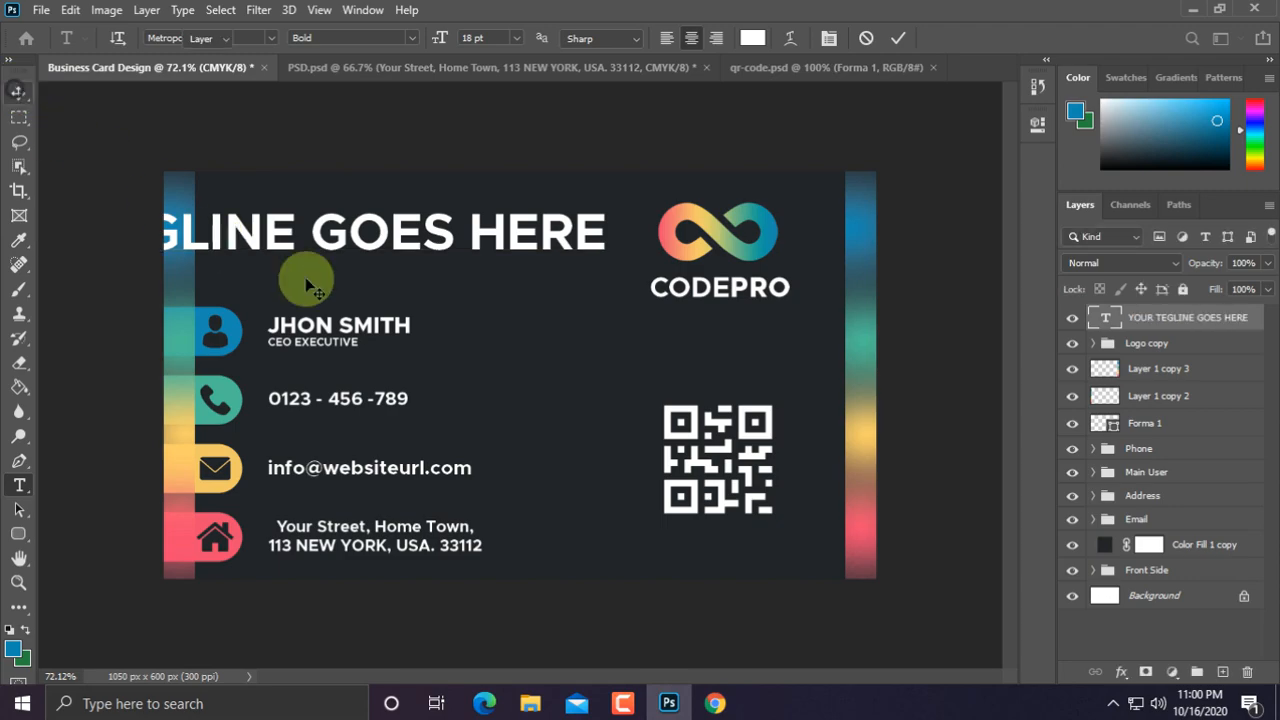
Step: Scale the tagline to 45.84% and place it in the card's upper left area, level with the logo symbol
key(ctrl+t)
drag(609, 206, 523, 263)
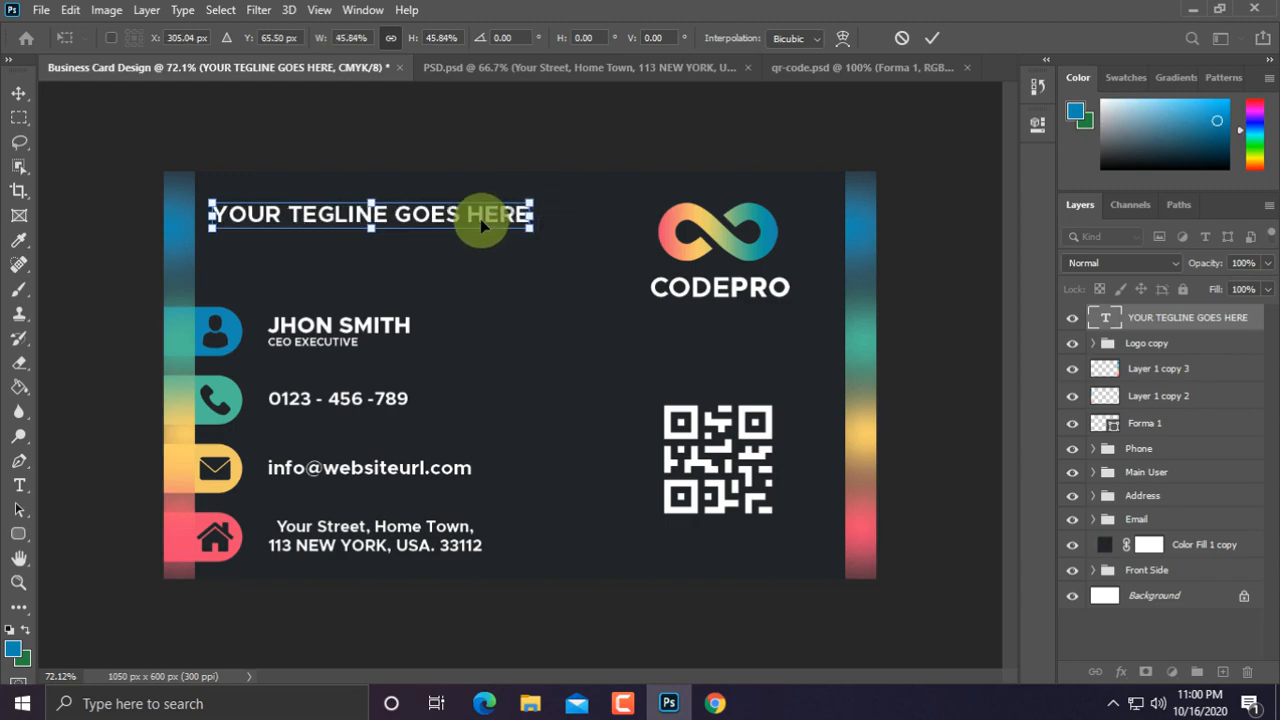
drag(483, 220, 477, 225)
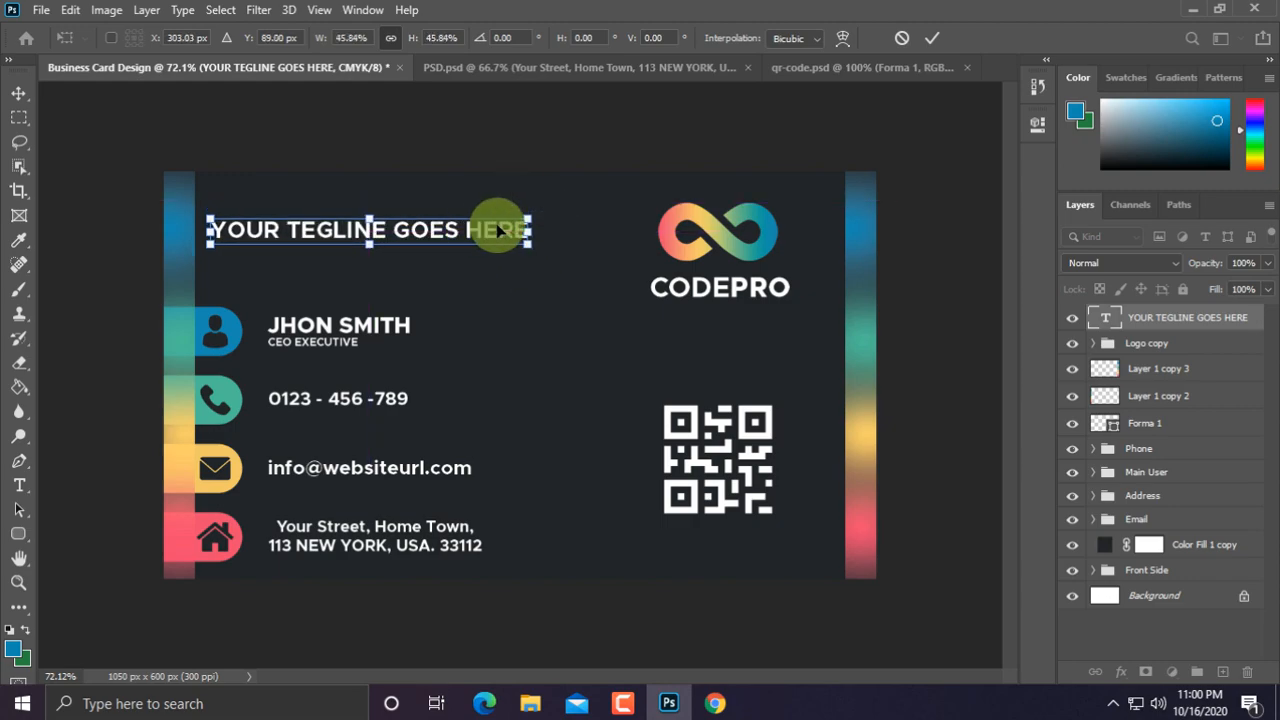
key(Return)
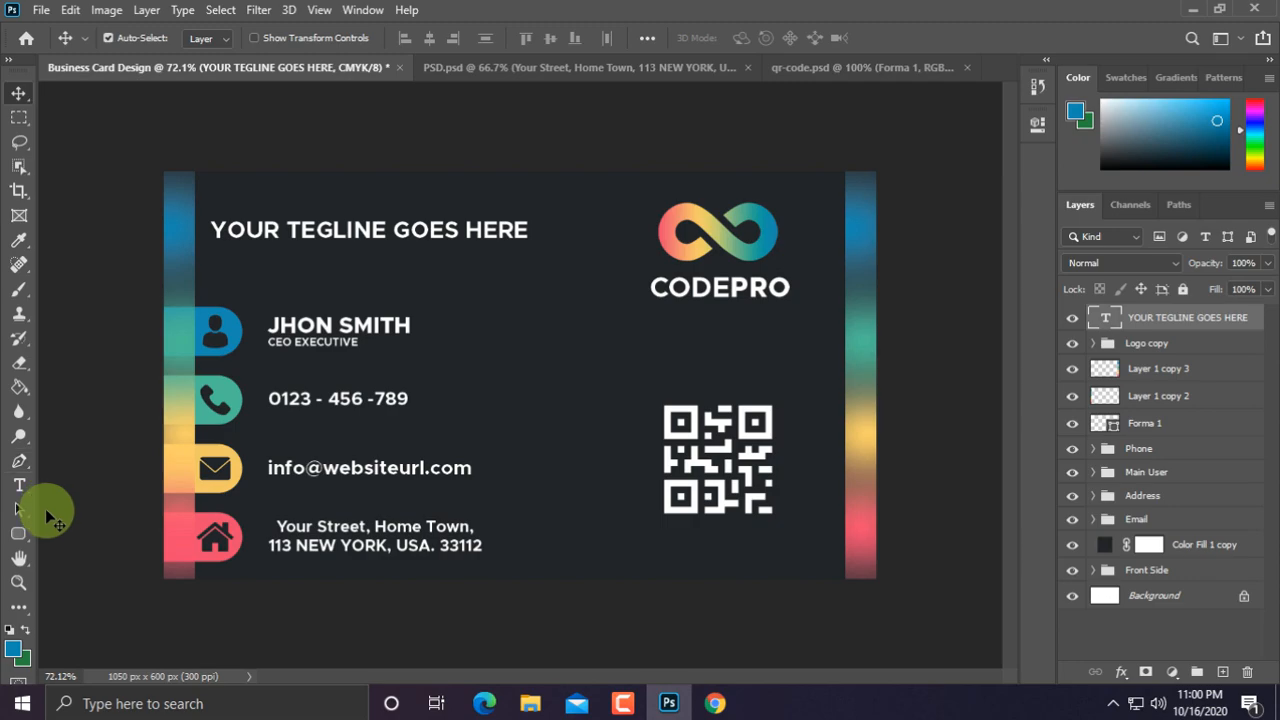
Step: Delete "GOES HERE" from the tagline so that it reads "YOUR TEGLINE"
click(22, 484)
drag(398, 229, 530, 222)
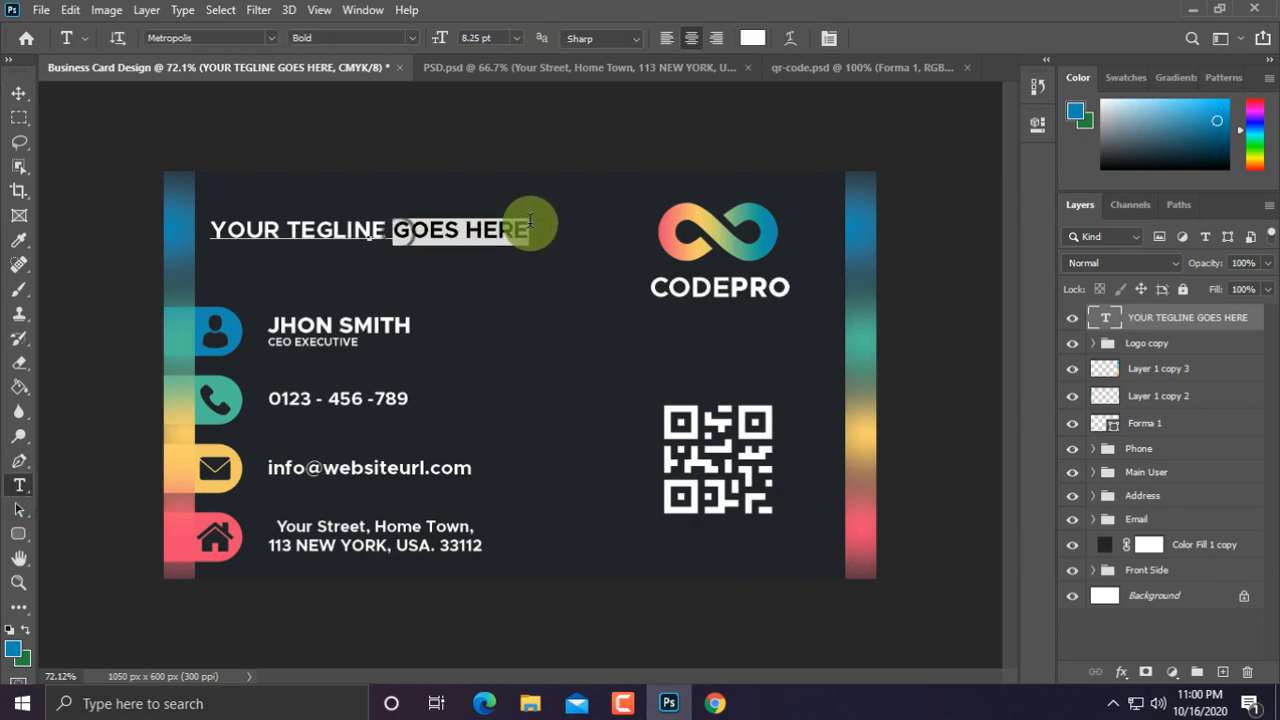
key(BackSpace)
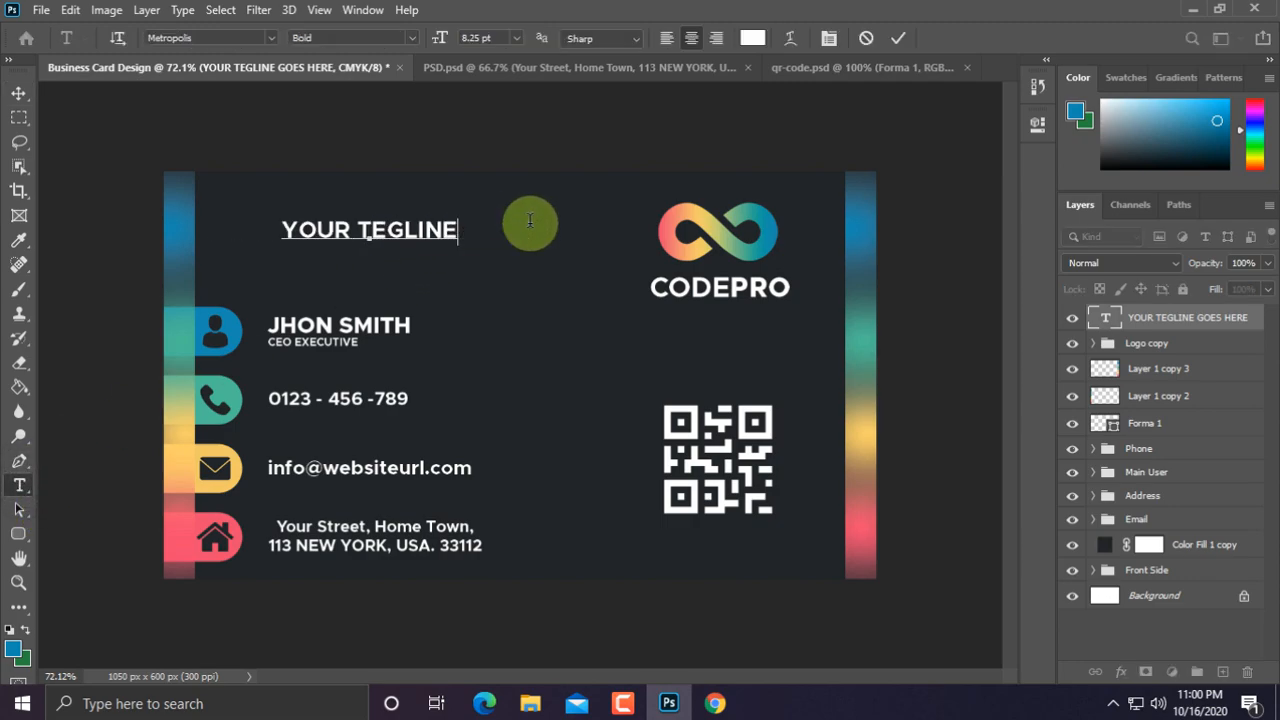
Step: Enlarge the tagline text to 9.8 pt and duplicate it directly beneath as a second line
click(22, 96)
drag(464, 214, 404, 259)
key(Return)
Step: Replace the text of the lower tagline copy with "GOES HERE"
click(19, 485)
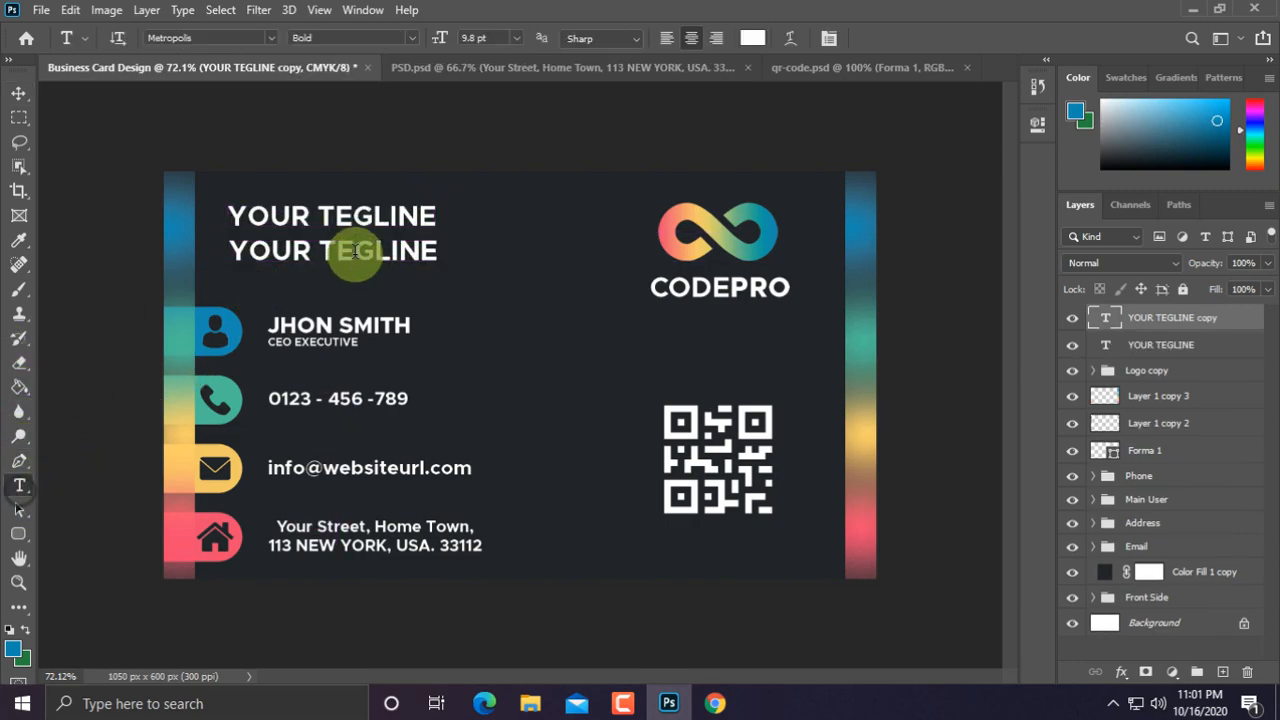
double_click(351, 252)
click(351, 252)
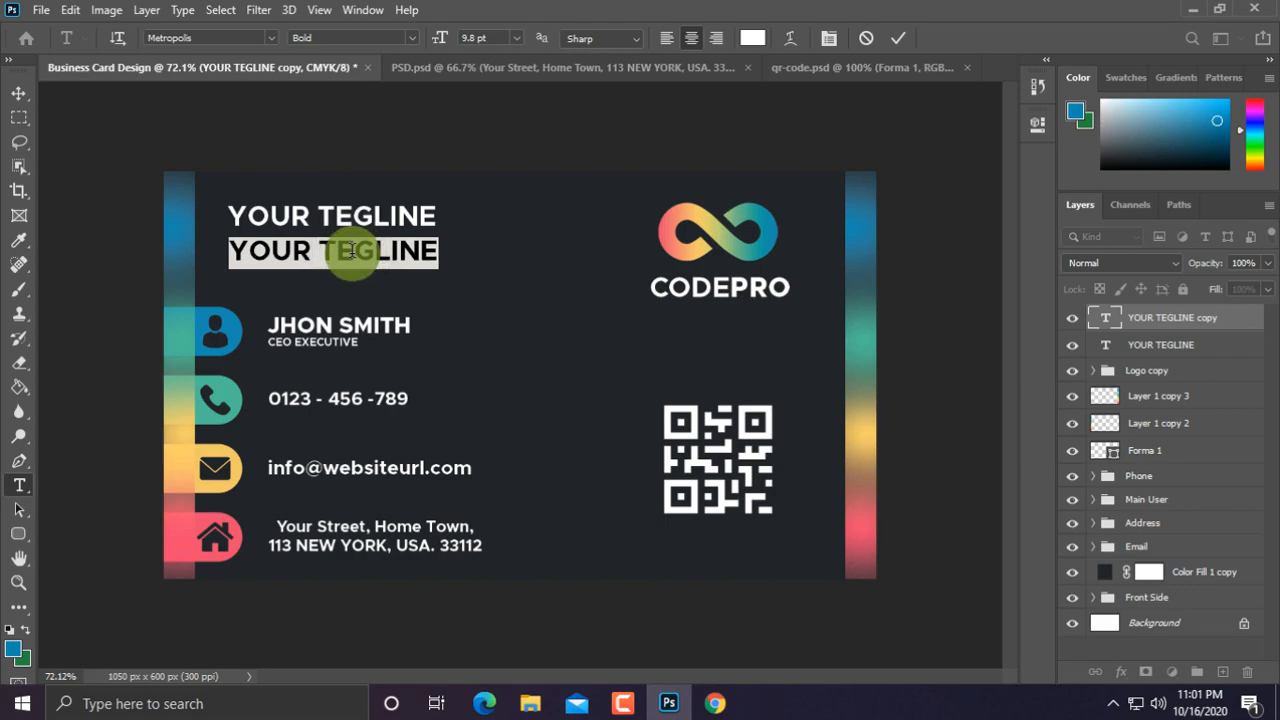
click(351, 252)
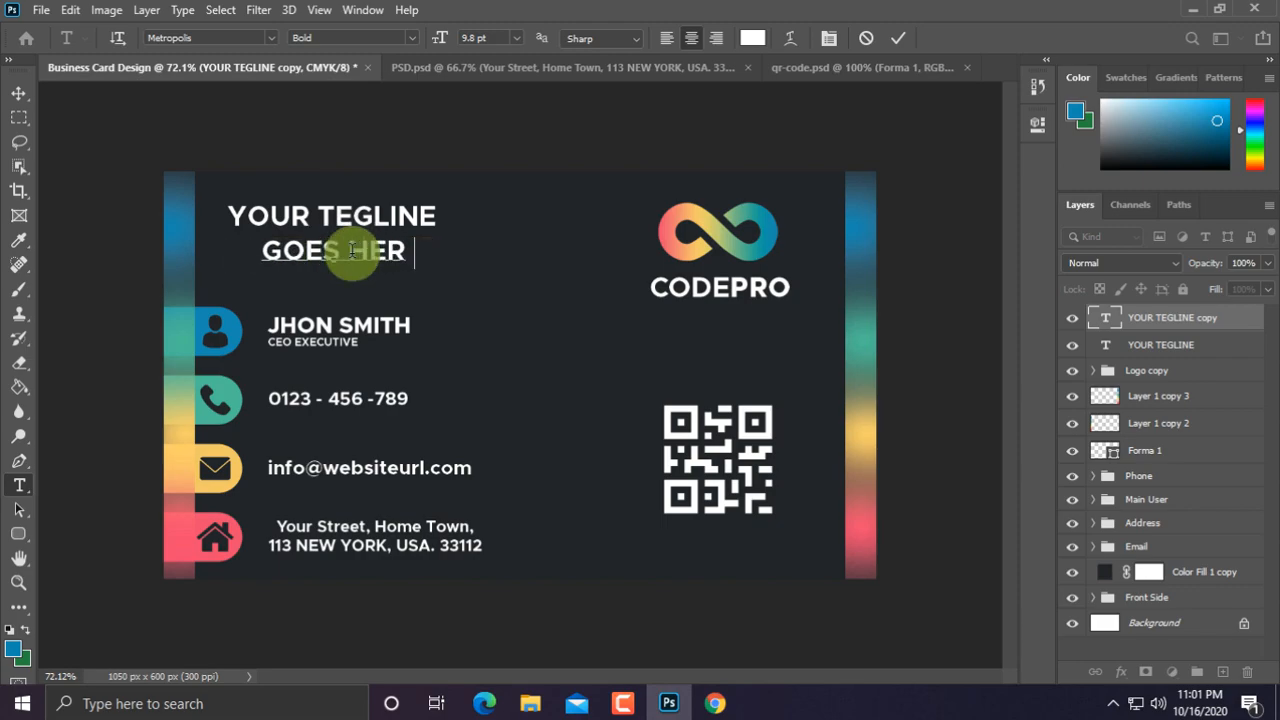
Step: Change the font style of the "GOES HERE" line to Medium
key(ctrl+a)
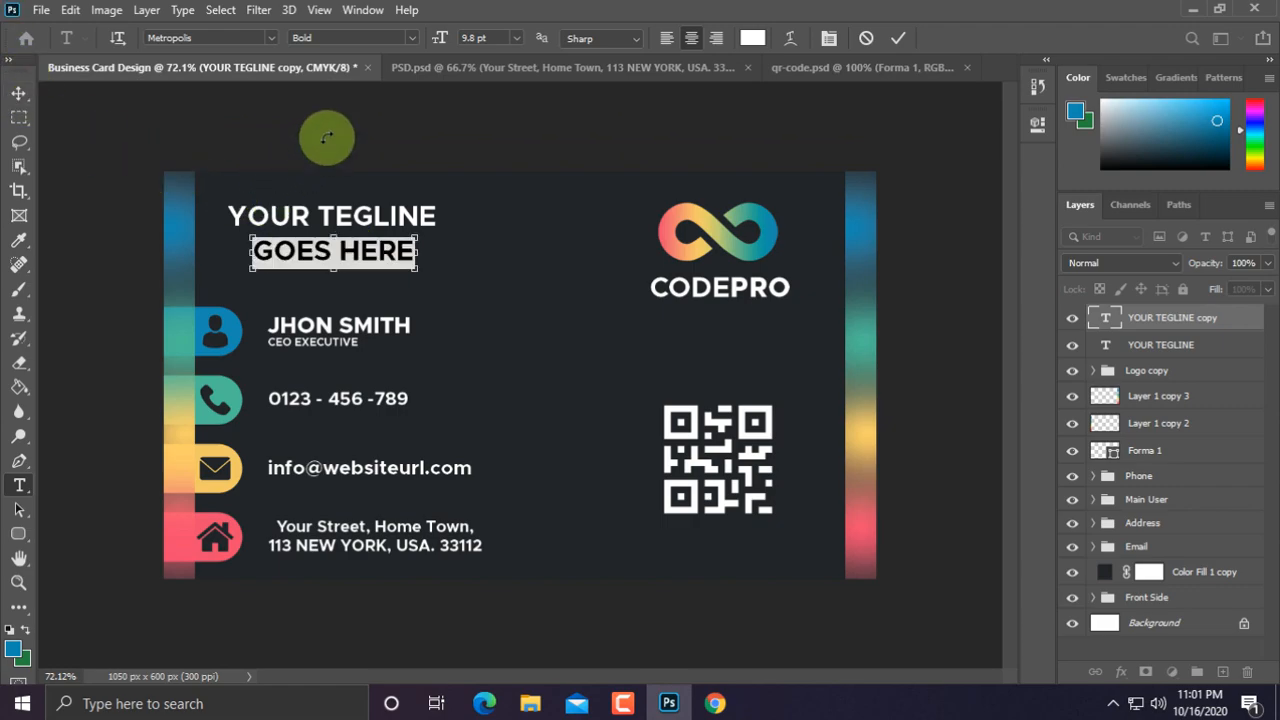
click(411, 38)
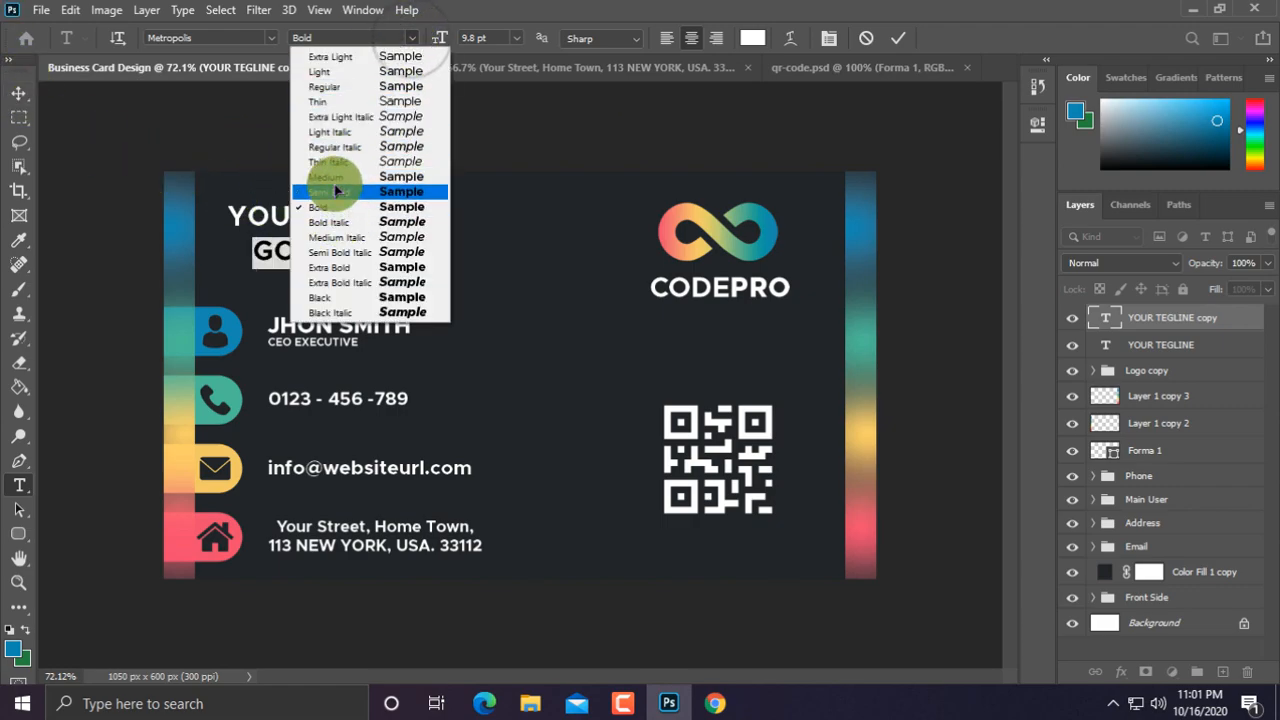
click(328, 176)
click(16, 90)
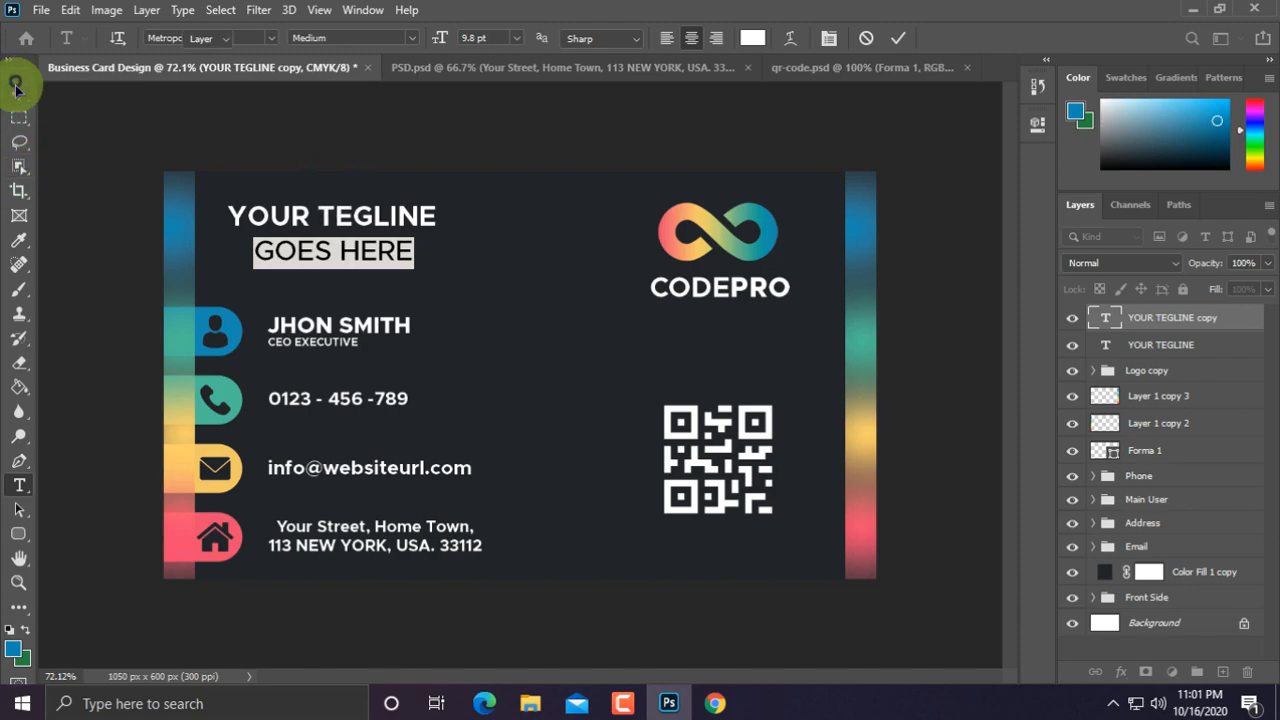
Step: Scale the "GOES HERE" line down slightly and align its left edge directly beneath "YOUR TEGLINE"
scroll(286, 271, up, 2)
key(ctrl+t)
drag(389, 187, 251, 197)
key(Return)
scroll(310, 228, down, 2)
scroll(310, 229, down, 1)
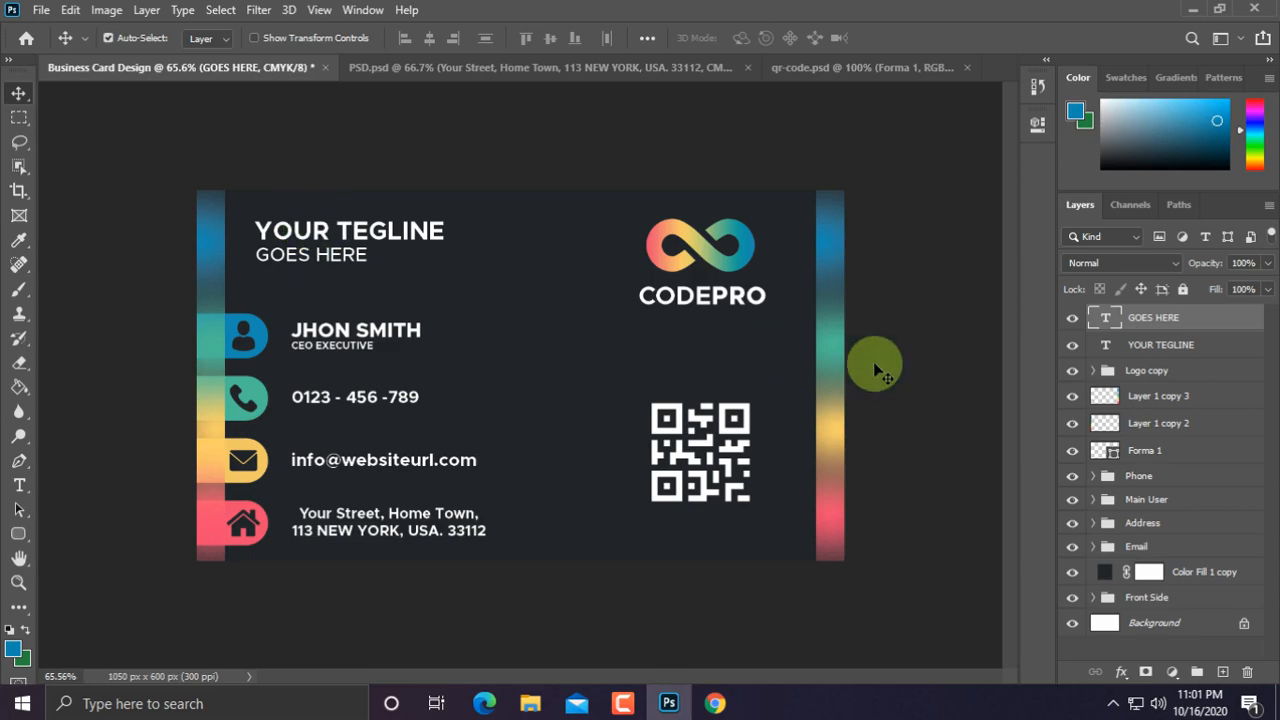
Step: Move the "YOUR TEGLINE" and "GOES HERE" lines together slightly to the left
shift+click(1162, 345)
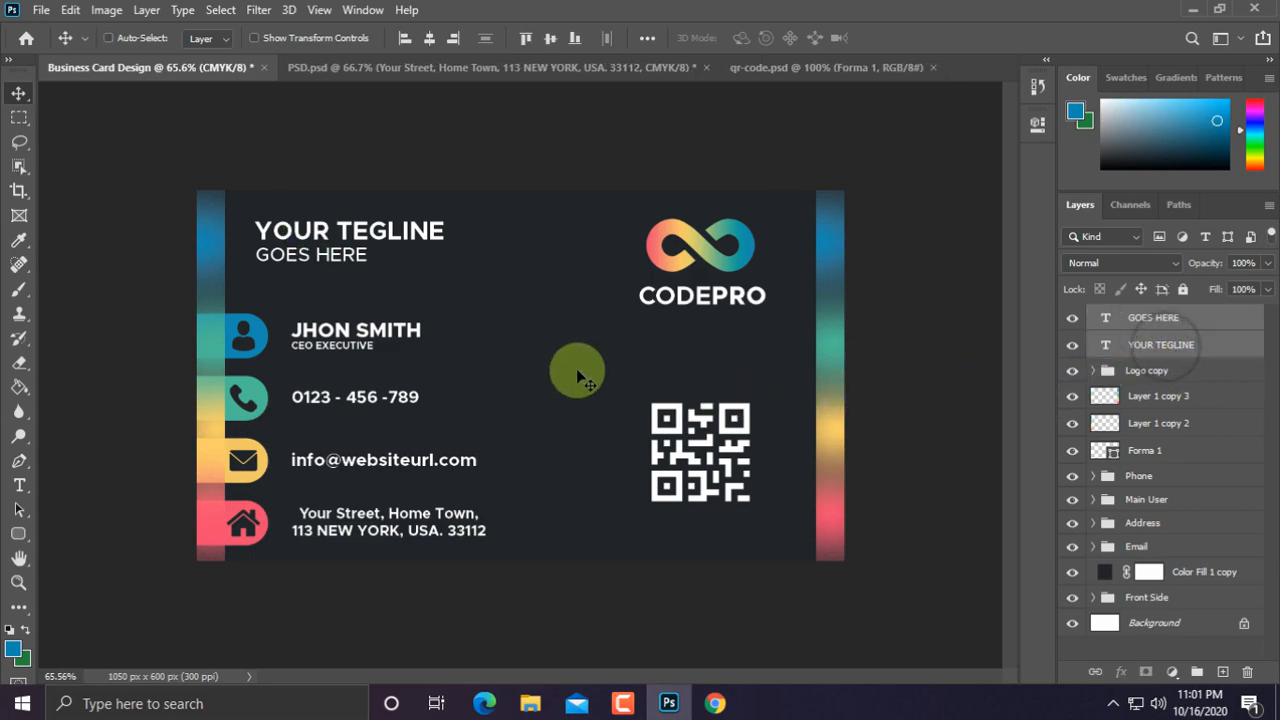
key(ctrl+t)
drag(418, 248, 410, 247)
key(Return)
key(ctrl+plus)
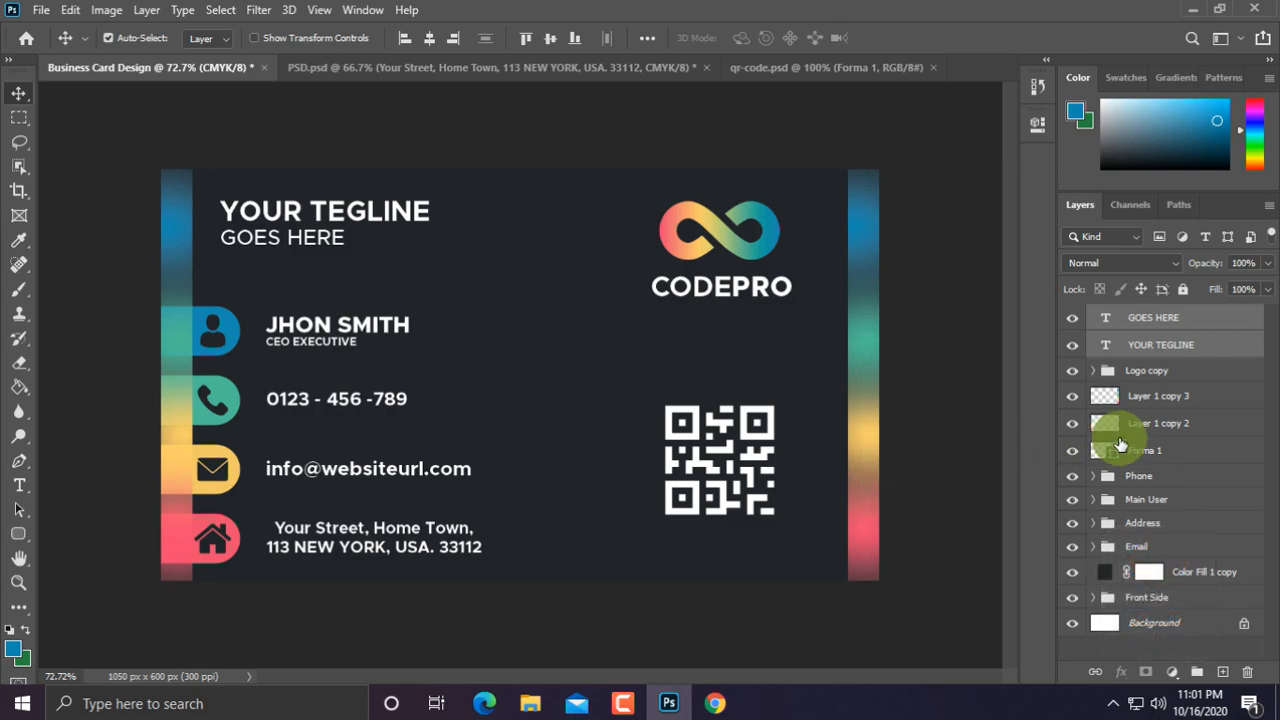
Step: Group all layers from "GOES HERE" down to Color Fill 1 copy and name the group "Back Side"
shift+click(1185, 572)
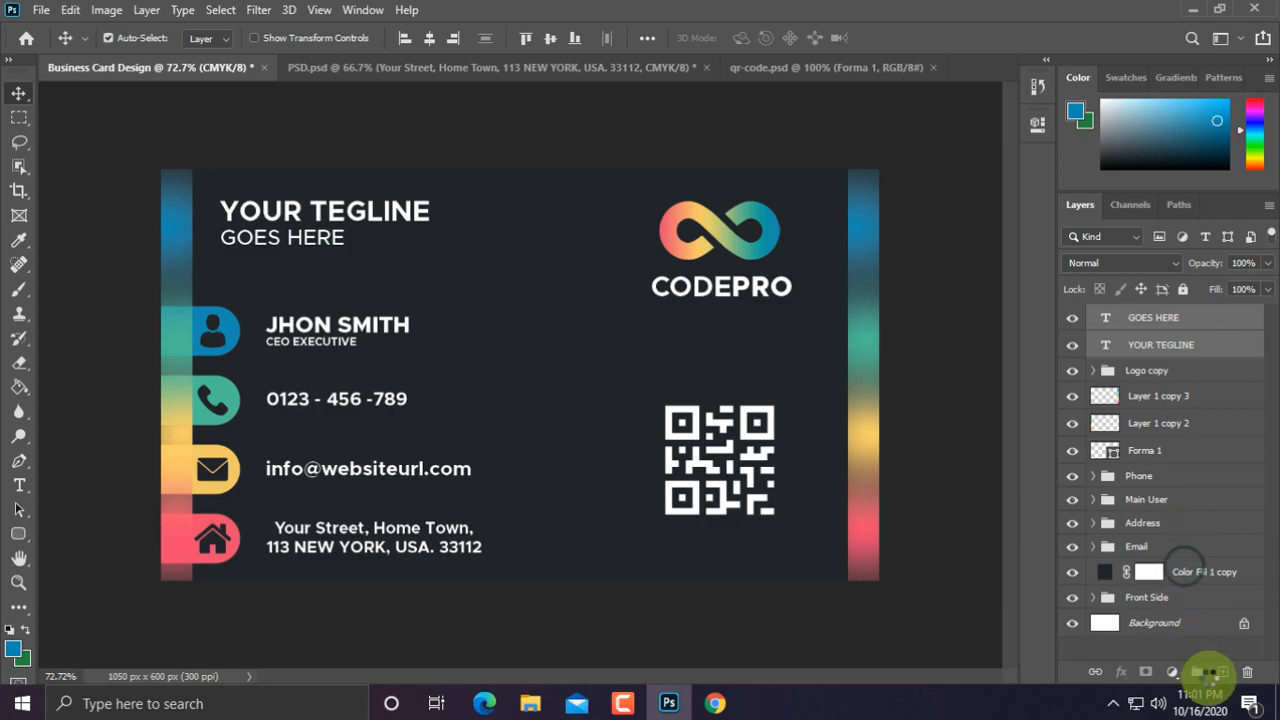
click(1194, 672)
double_click(1148, 316)
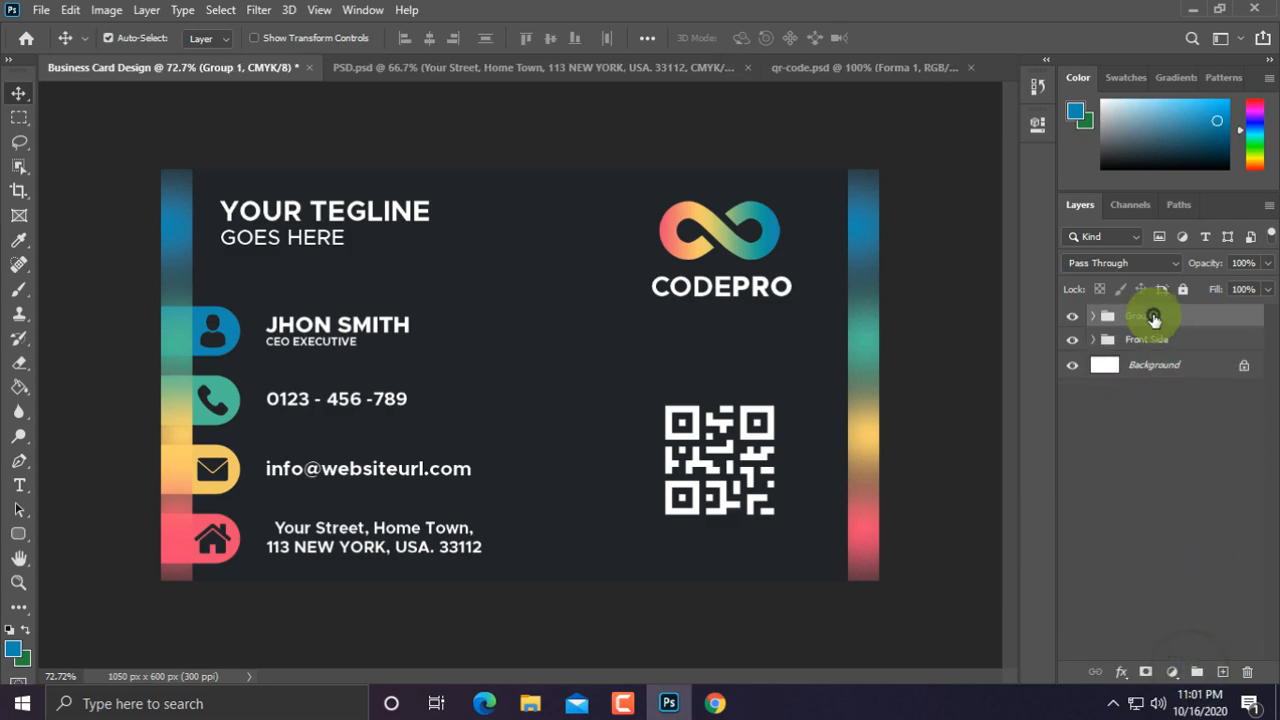
text(Bac)
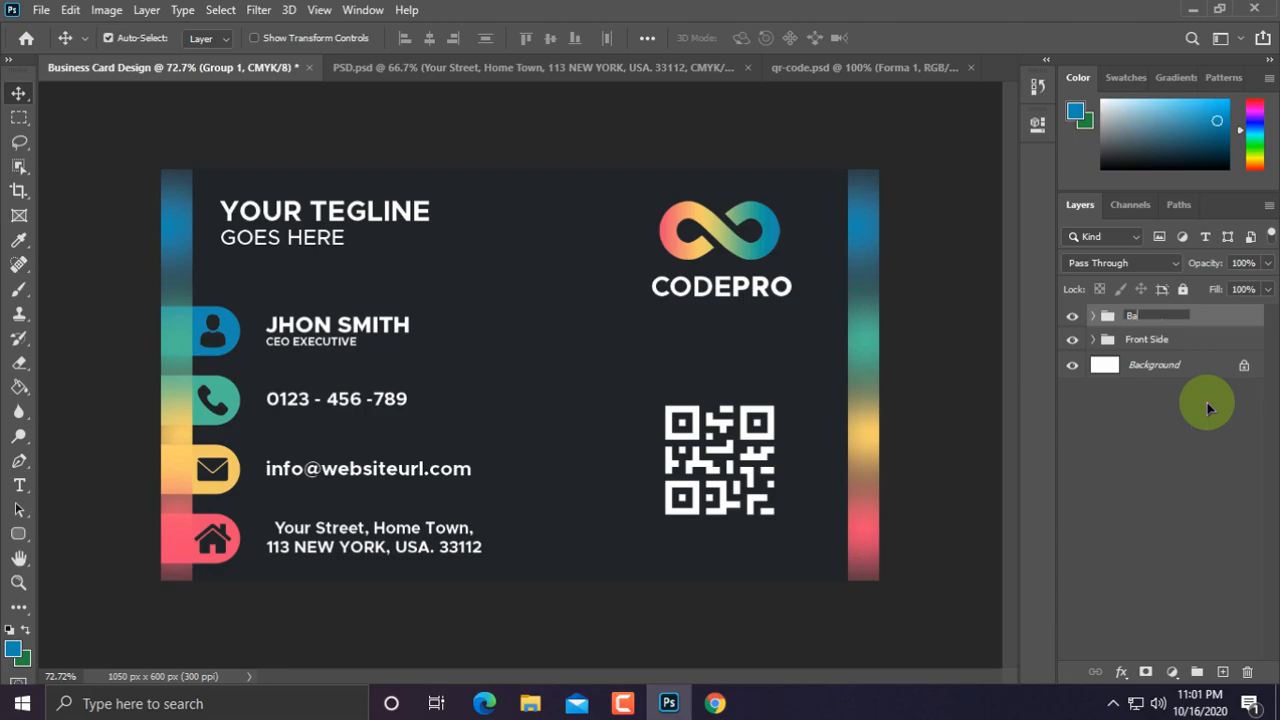
text(k Side)
key(Return)
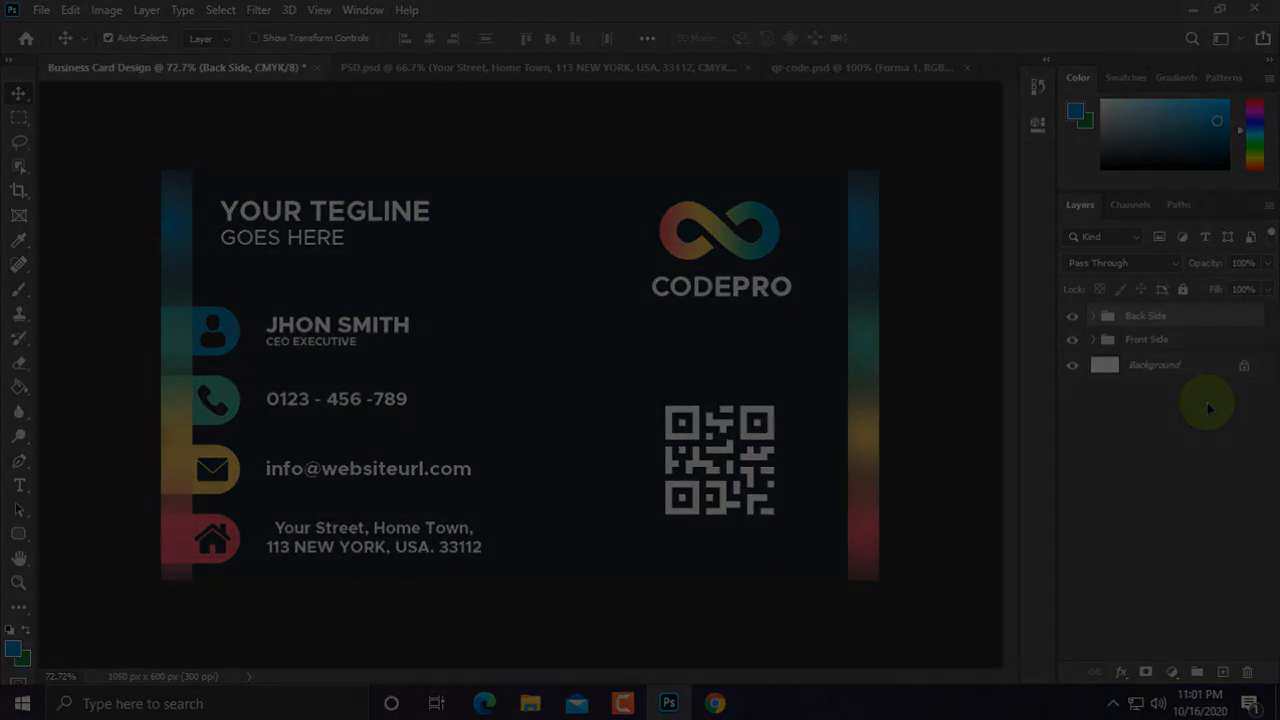